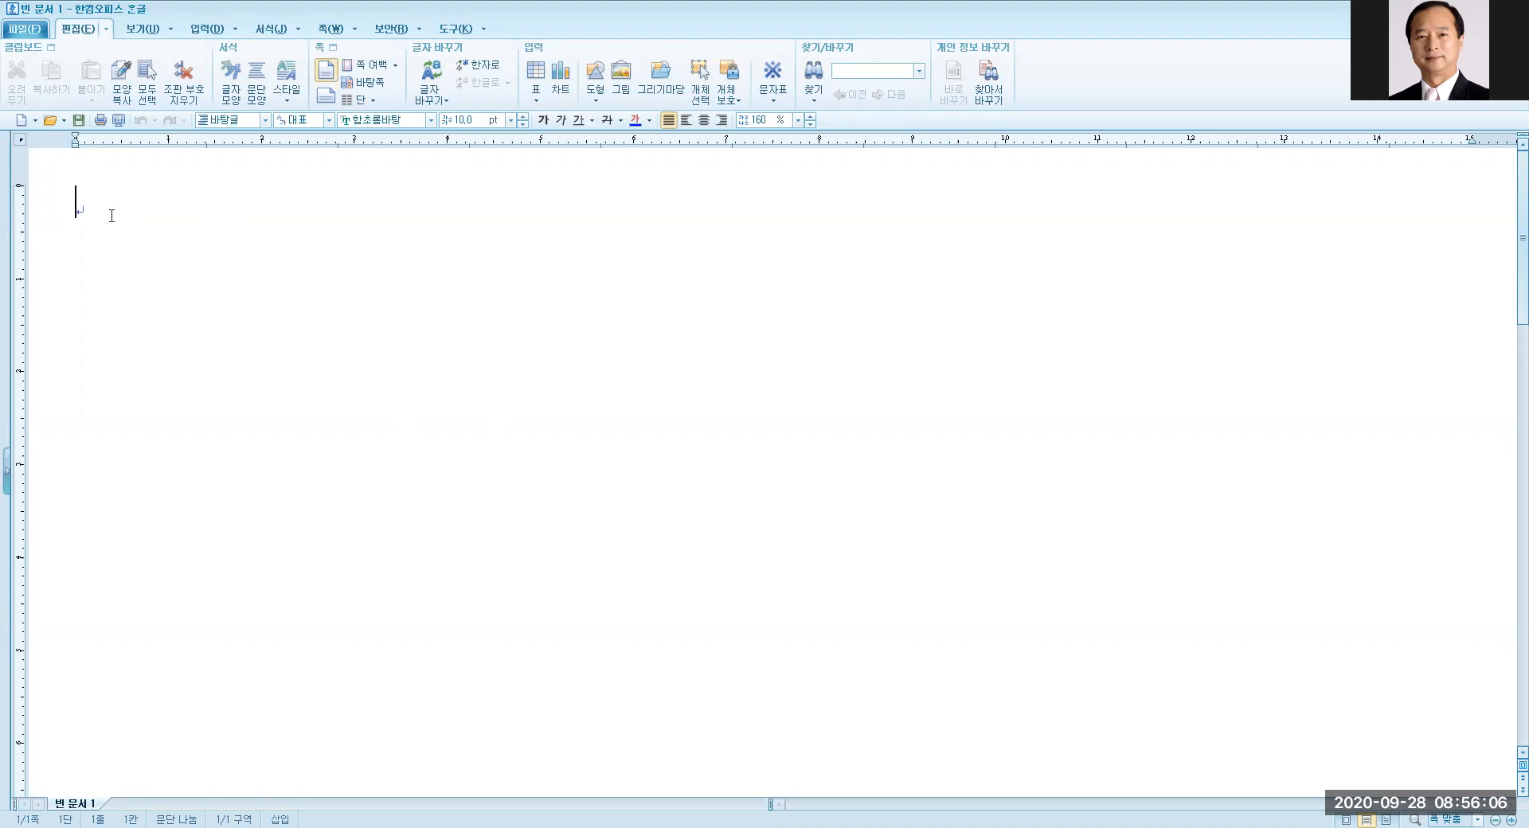
Step: Draw a rectangle about 28 mm wide and 21 mm high near the start of the blank page
{"action": "left_click", "coordinate": [201, 28]}
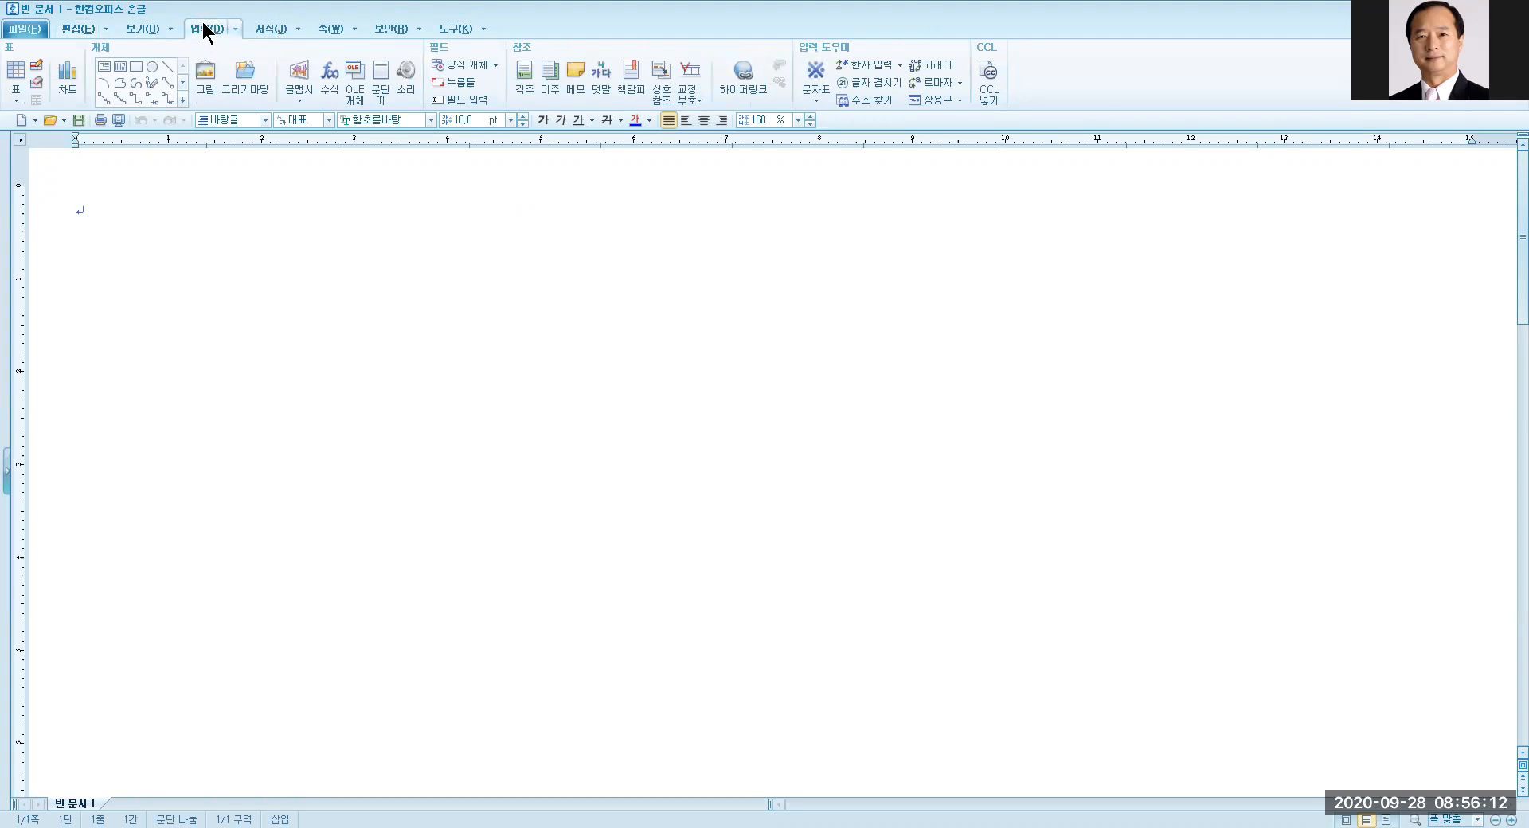
{"action": "left_click", "coordinate": [104, 72]}
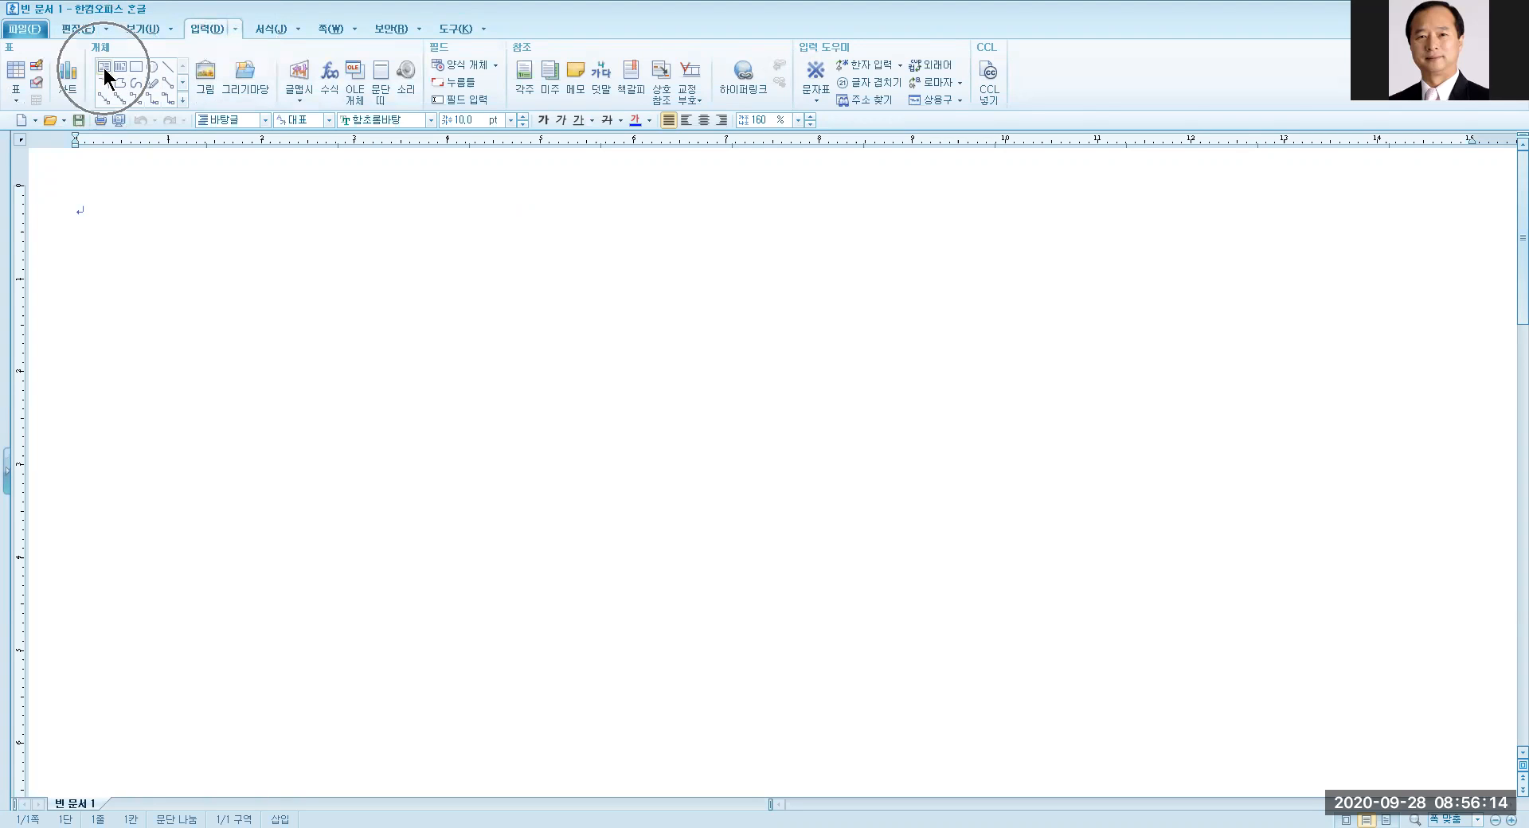
{"action": "key", "text": "ctrl"}
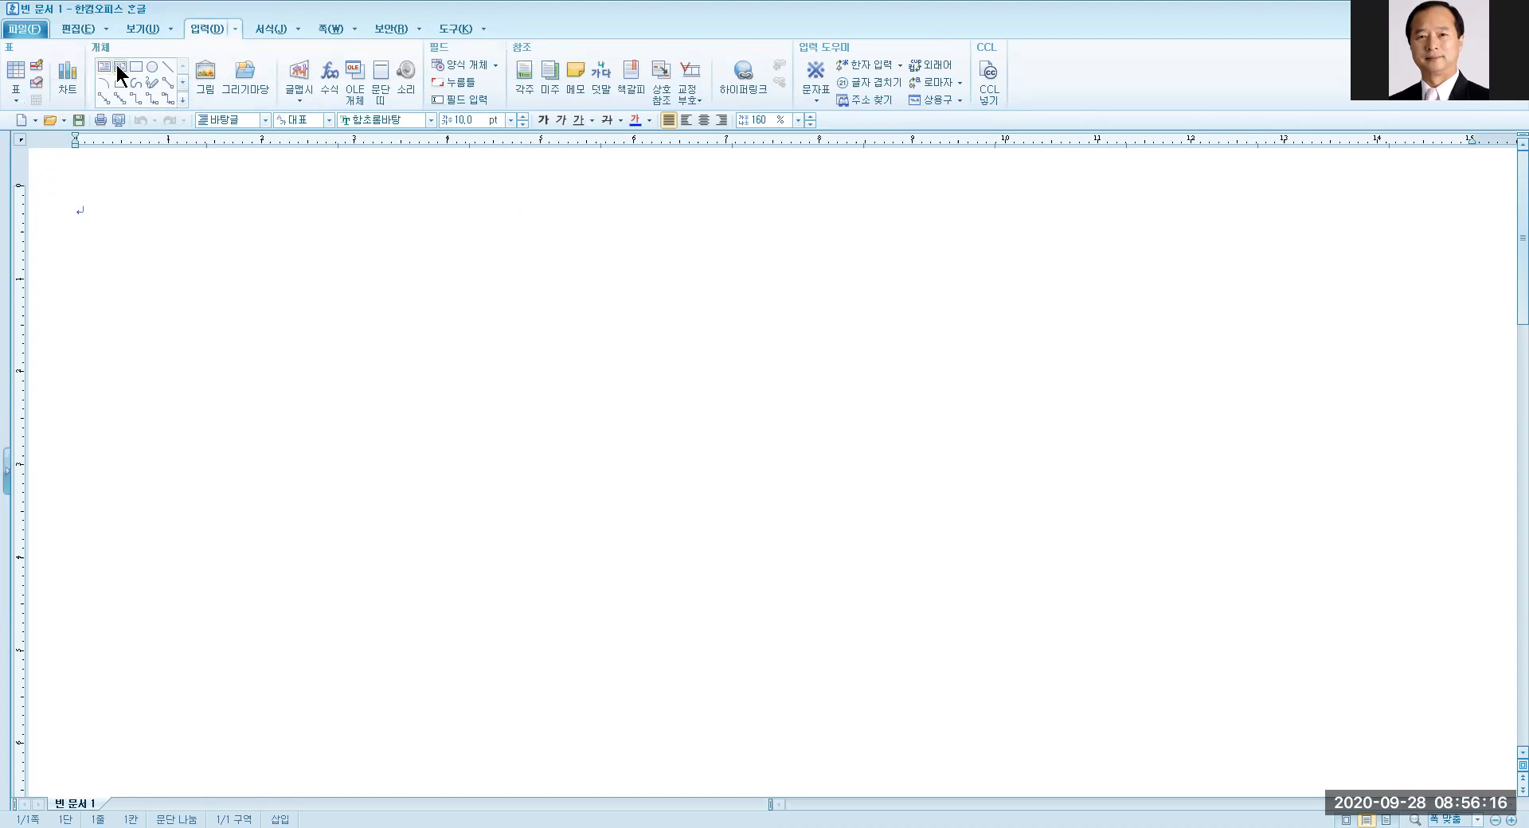
{"action": "key", "text": "ctrl"}
{"action": "key", "text": "ctrl"}
{"action": "key", "text": "ctrl"}
{"action": "key", "text": "ctrl"}
{"action": "key", "text": "ctrl"}
{"action": "key", "text": "ctrl"}
{"action": "left_click", "coordinate": [138, 69]}
{"action": "key", "text": "ctrl"}
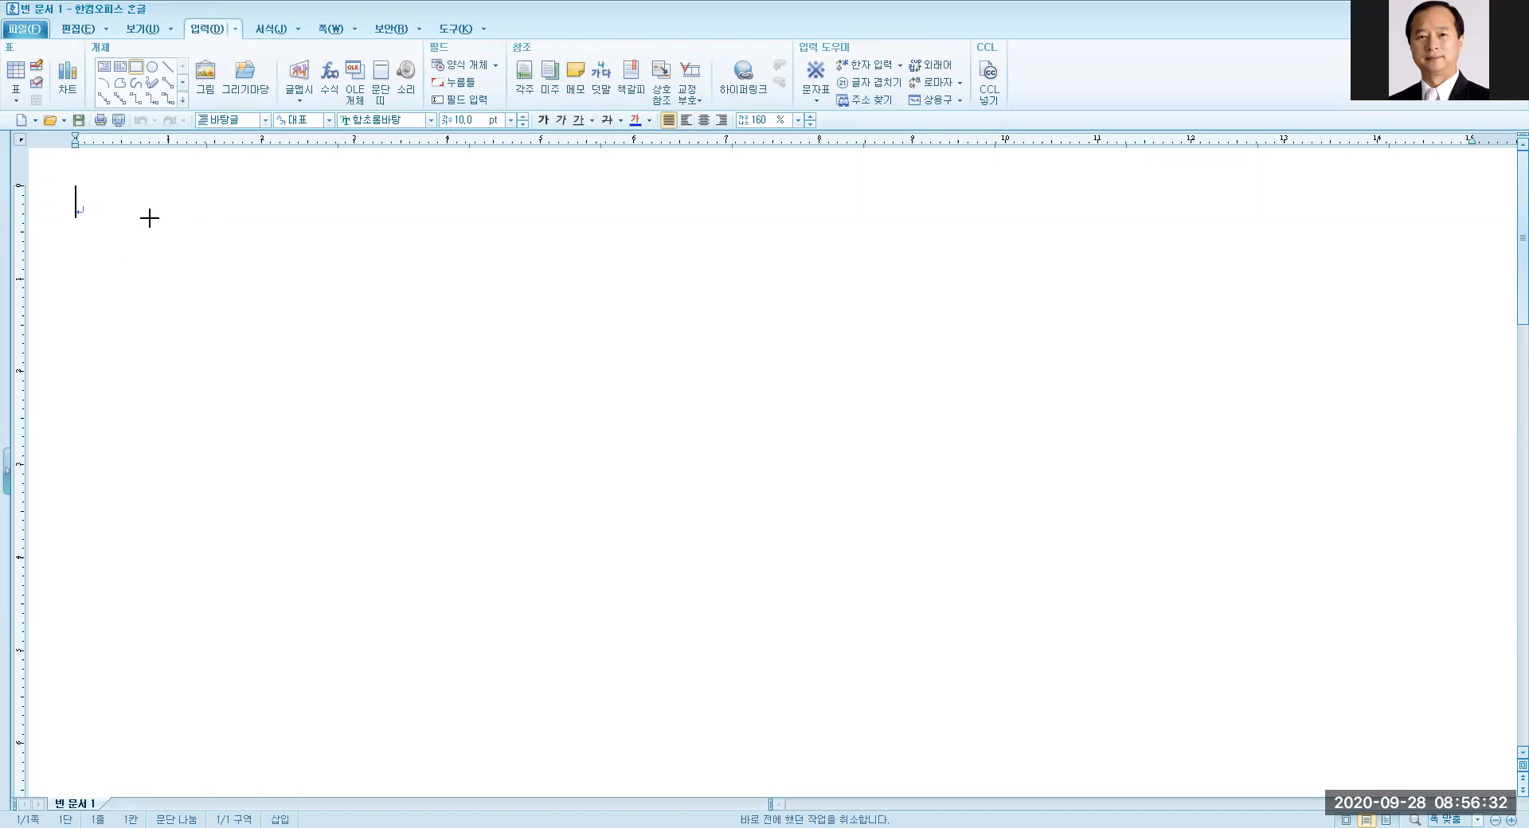
{"action": "mouse_move", "coordinate": [149, 218]}
{"action": "left_mouse_down"}
{"action": "mouse_move", "coordinate": [368, 355]}
{"action": "mouse_move", "coordinate": [413, 410]}
{"action": "left_mouse_up"}
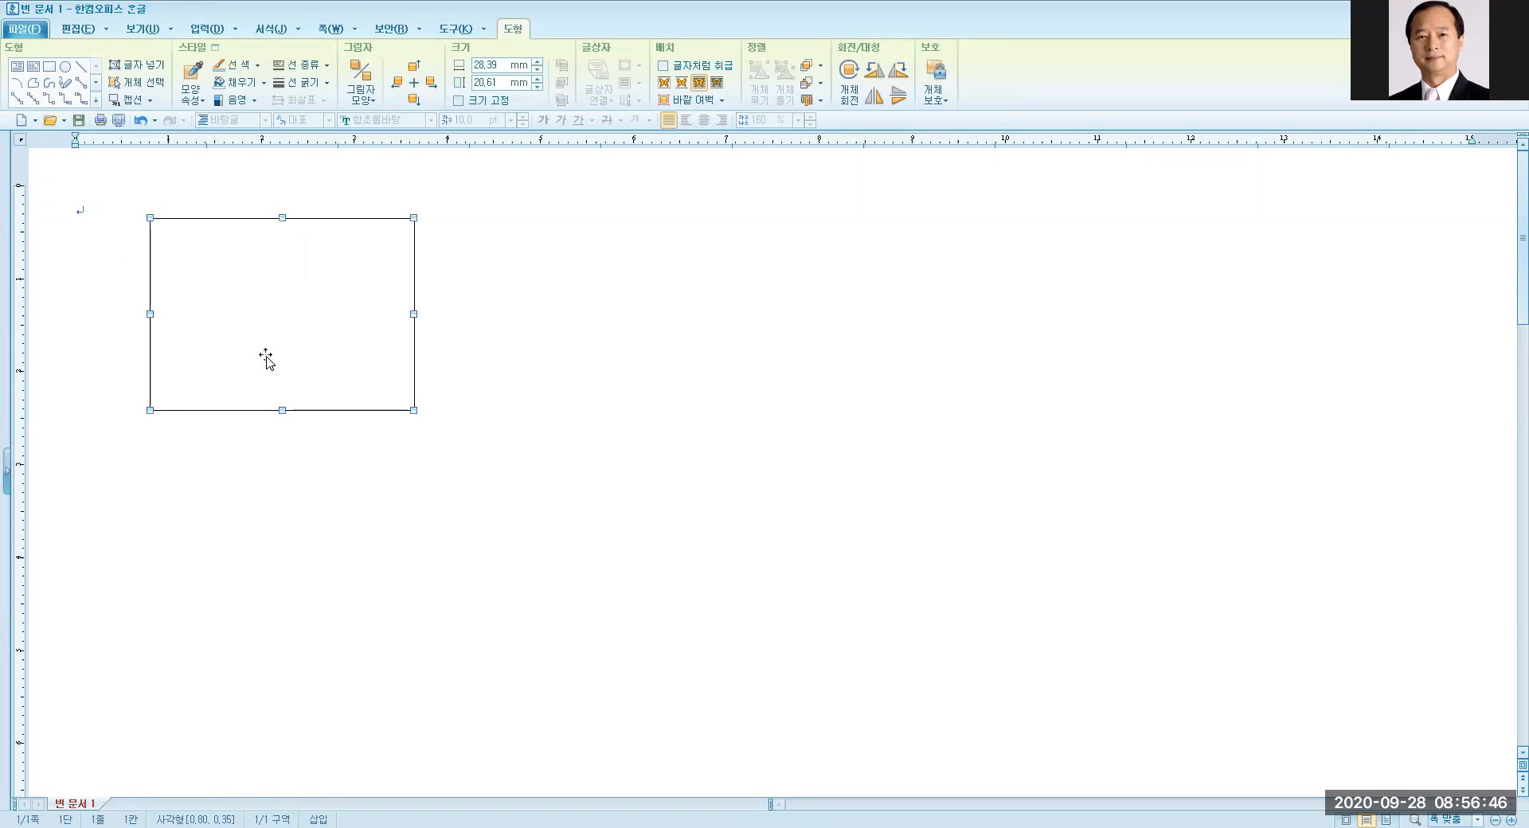
Step: Resize the rectangle to a width of 30 mm and a height of 30 mm
{"action": "key", "text": "ctrl"}
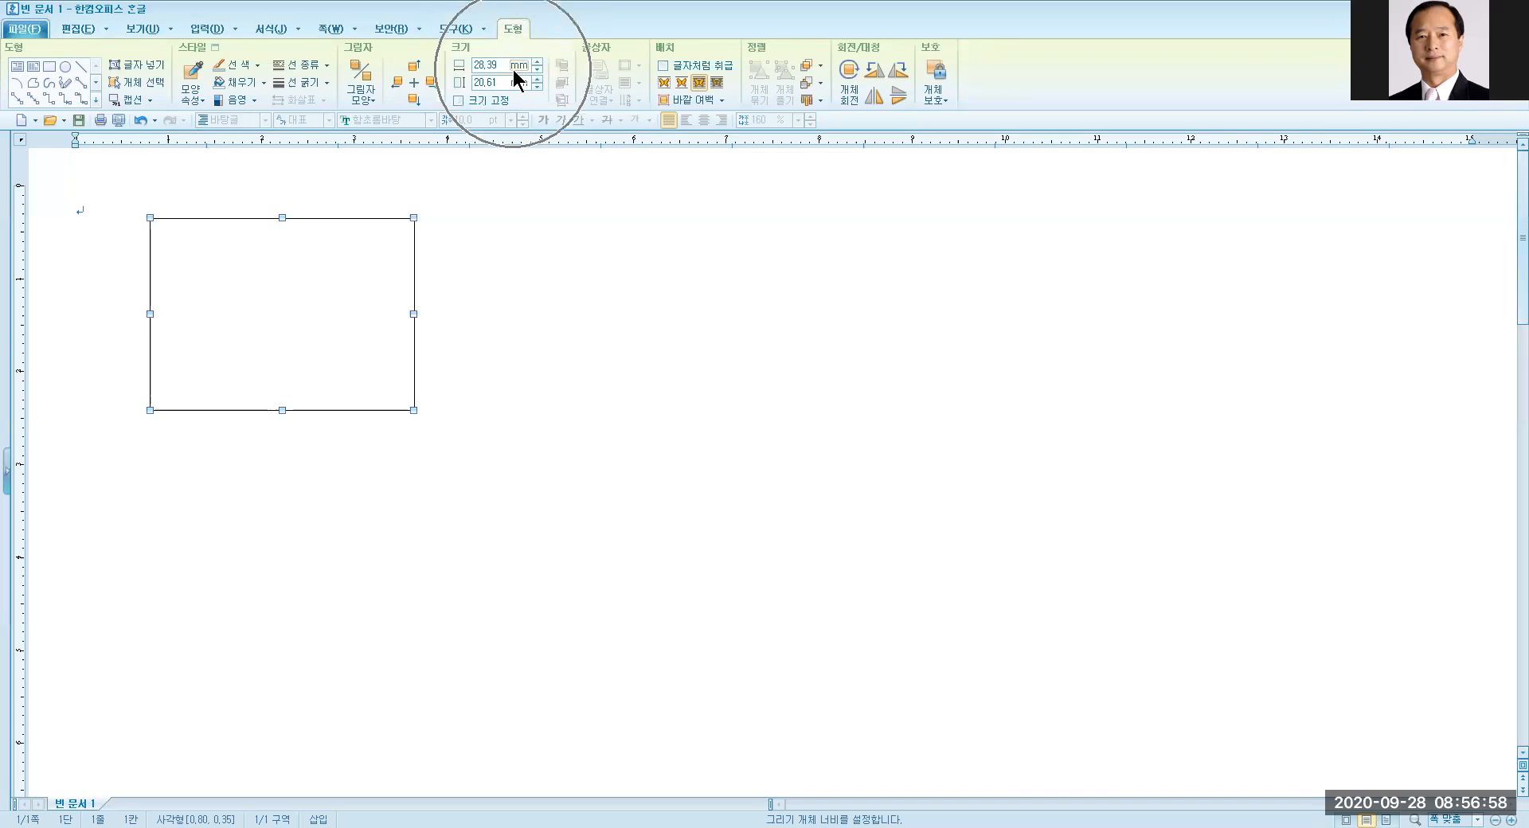
{"action": "left_click", "coordinate": [536, 61]}
{"action": "left_click", "coordinate": [537, 61]}
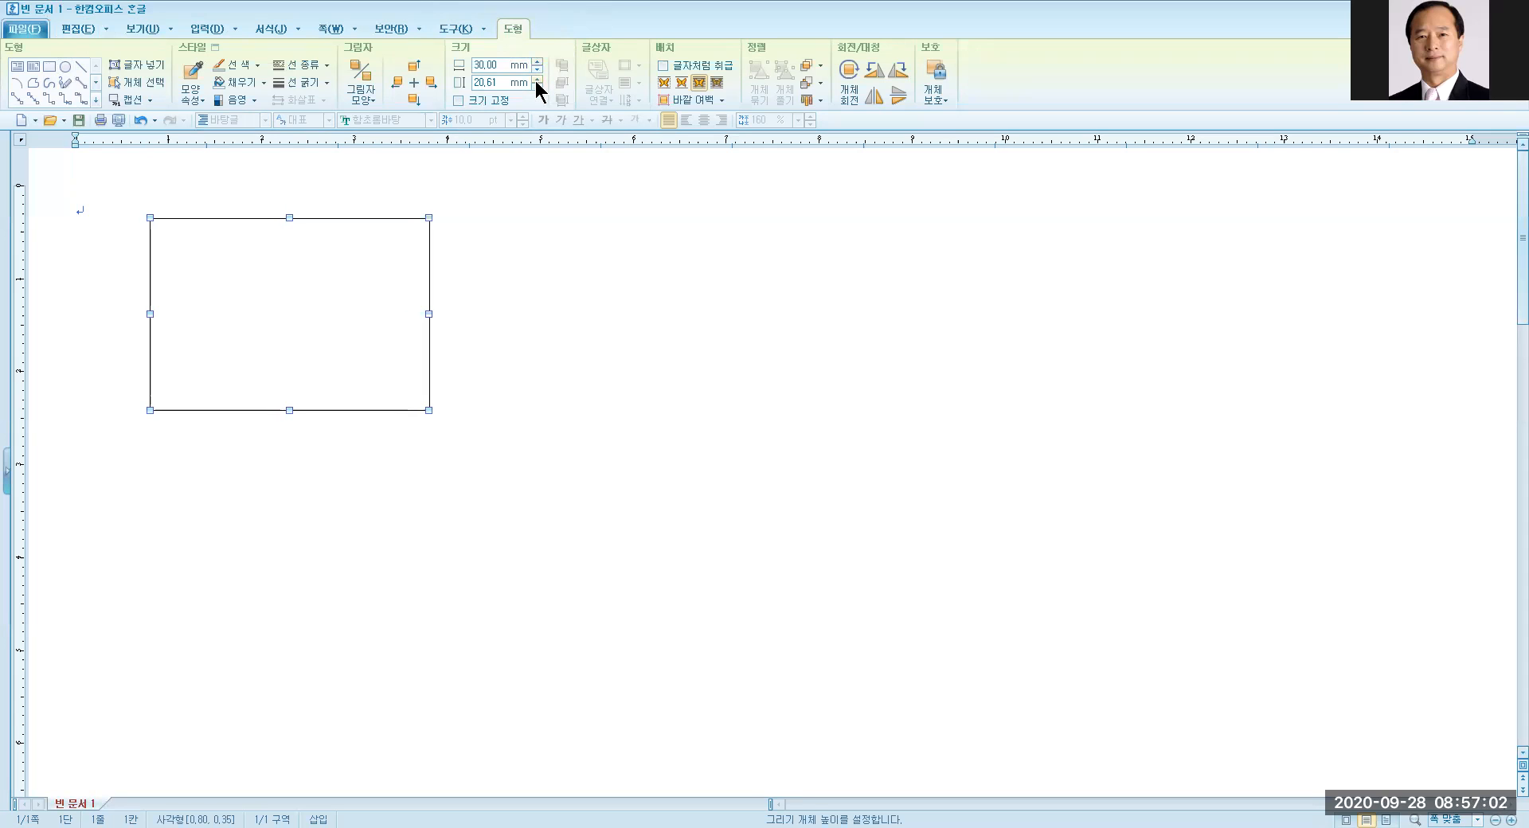
{"action": "left_click", "coordinate": [538, 80]}
{"action": "left_click", "coordinate": [537, 80]}
{"action": "left_click", "coordinate": [537, 79]}
{"action": "left_click", "coordinate": [536, 80]}
{"action": "left_click", "coordinate": [536, 79]}
{"action": "left_click", "coordinate": [537, 79]}
{"action": "left_click", "coordinate": [536, 79]}
{"action": "left_click", "coordinate": [536, 80]}
{"action": "left_click", "coordinate": [537, 80]}
{"action": "left_click", "coordinate": [537, 79]}
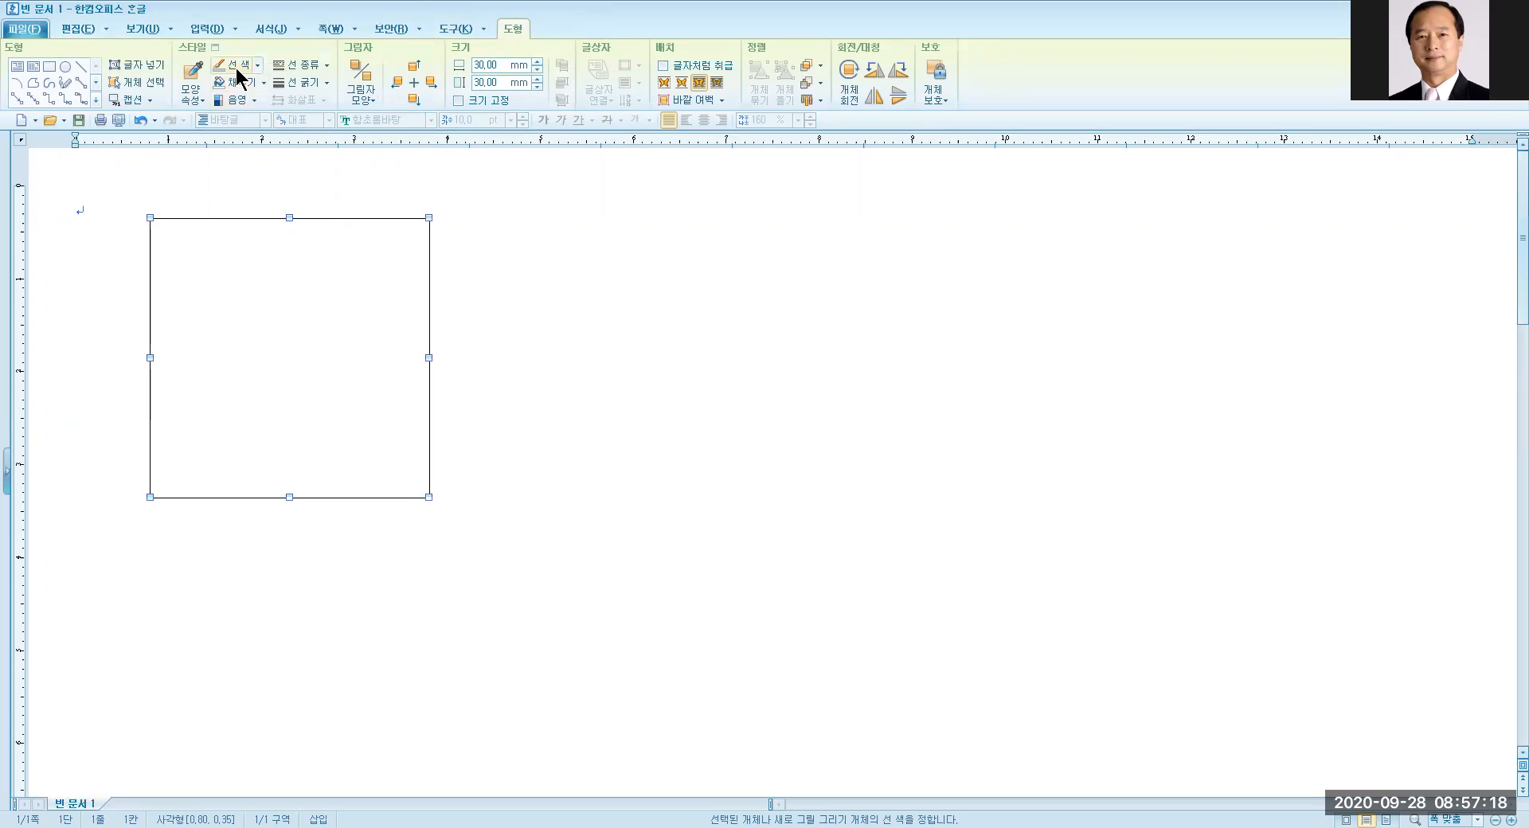
Step: Set the square's line colour to emerald blue (RGB 53,135,145)
{"action": "key", "text": "ctrl"}
{"action": "key", "text": "ctrl"}
{"action": "key", "text": "ctrl"}
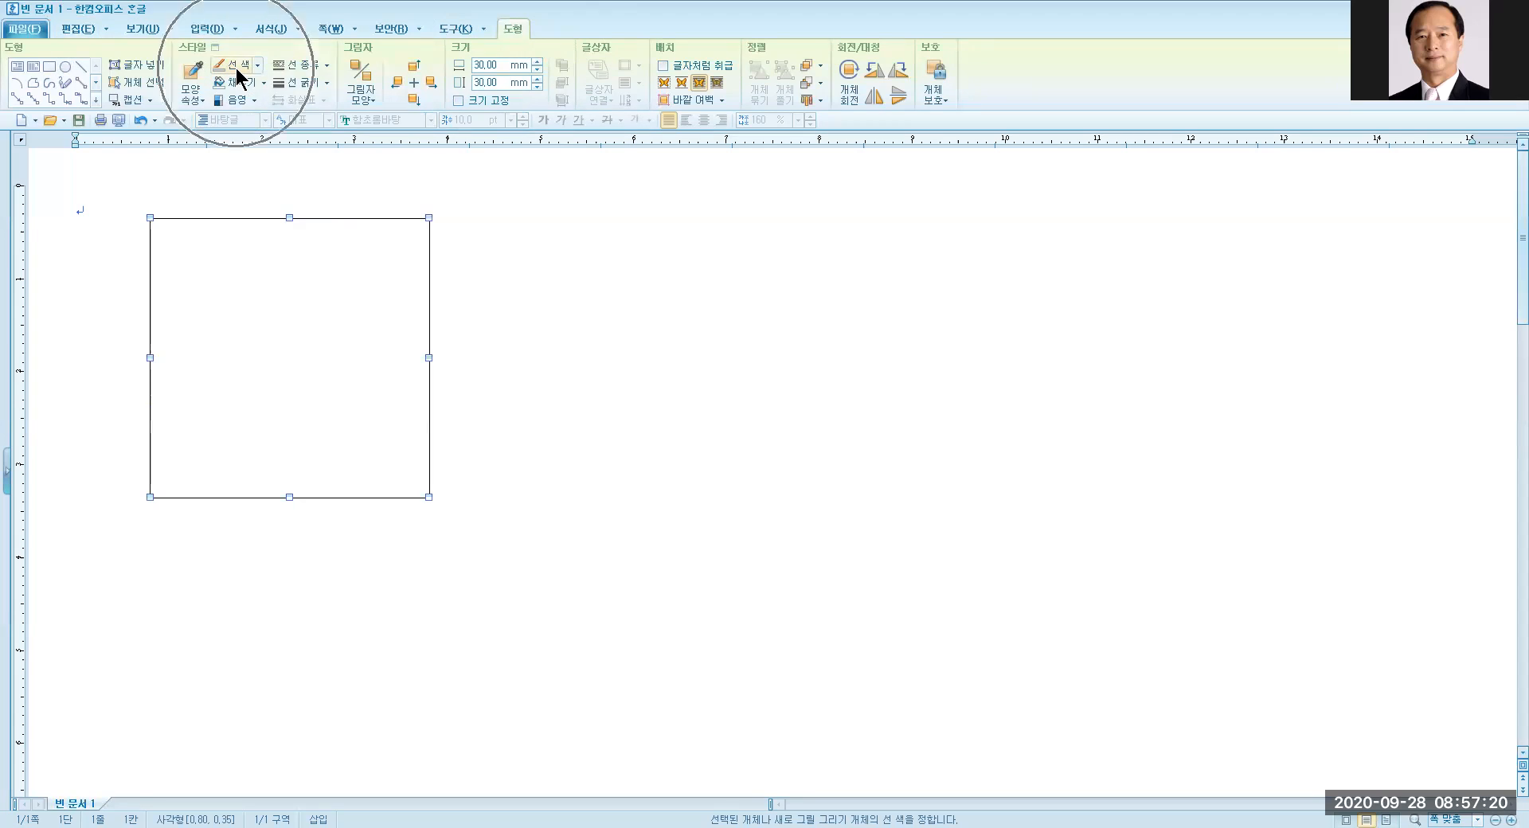
{"action": "key", "text": "ctrl"}
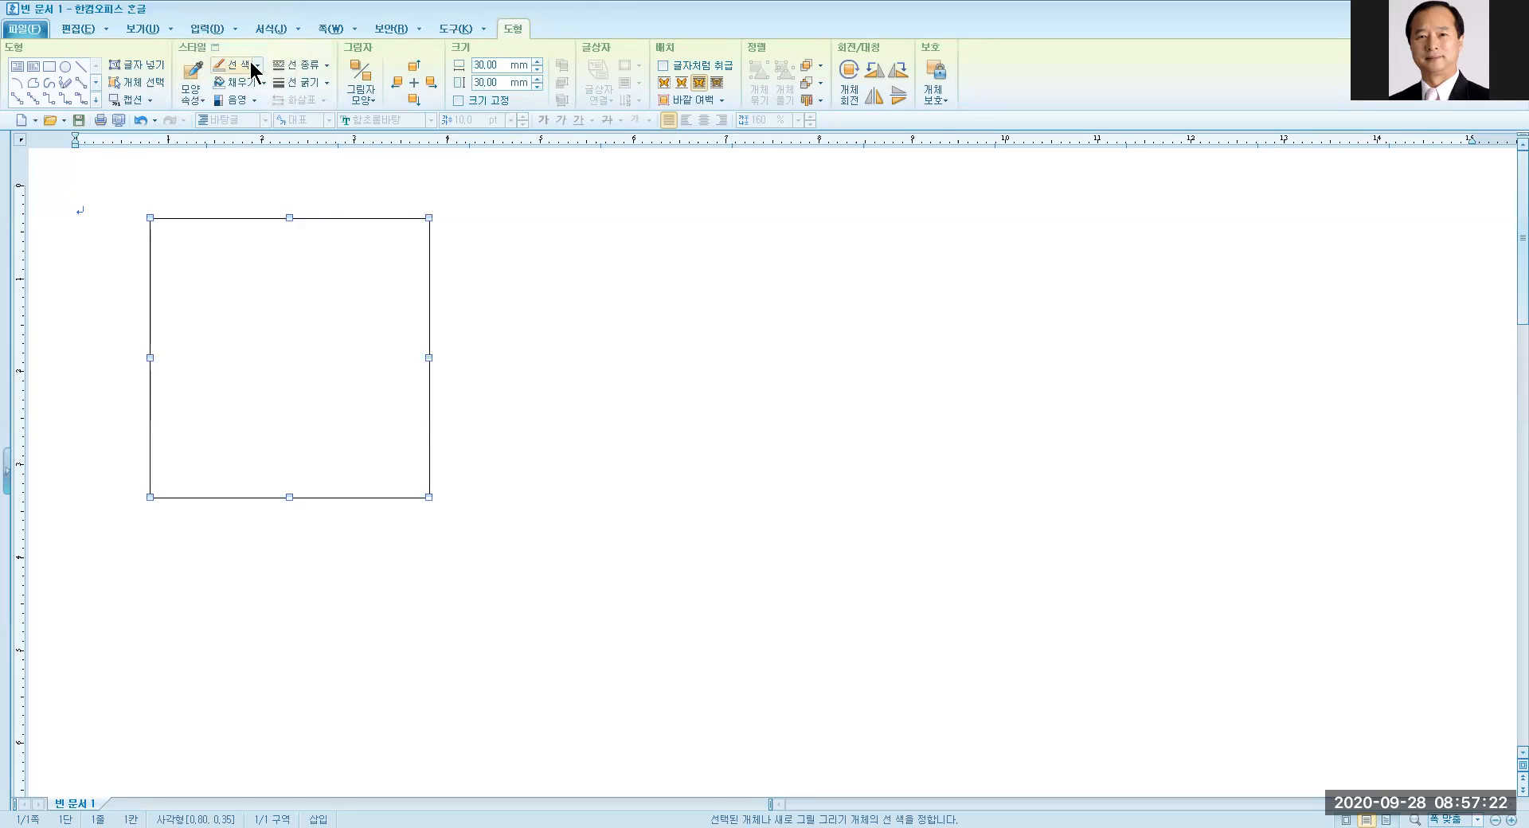
{"action": "key", "text": "ctrl"}
{"action": "left_click", "coordinate": [259, 65]}
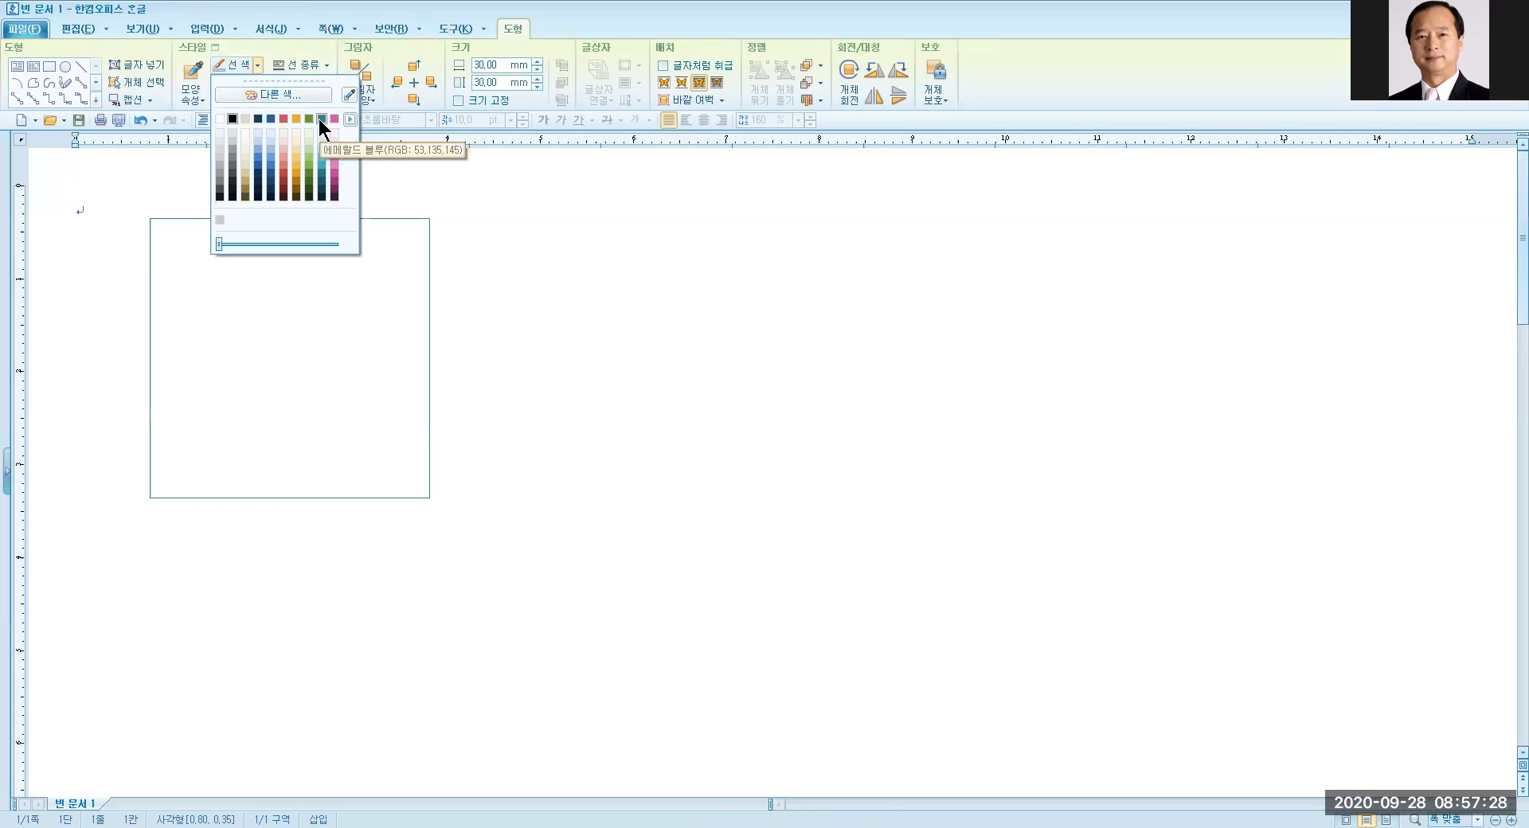
{"action": "left_click", "coordinate": [406, 312]}
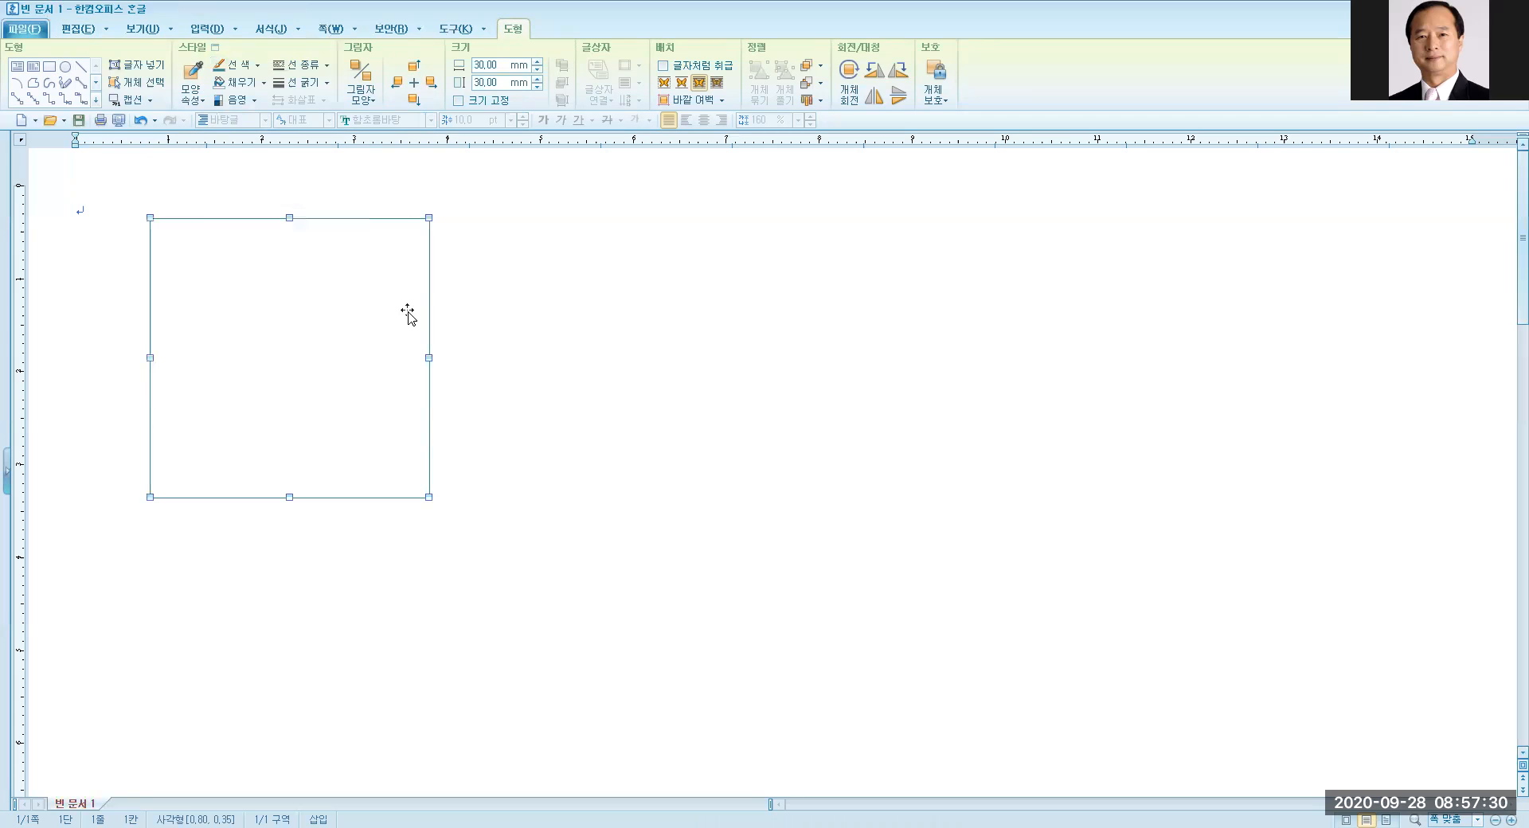
Step: Try a thick-and-thin double line on the square's outline and return it to a solid line
{"action": "left_click", "coordinate": [323, 63]}
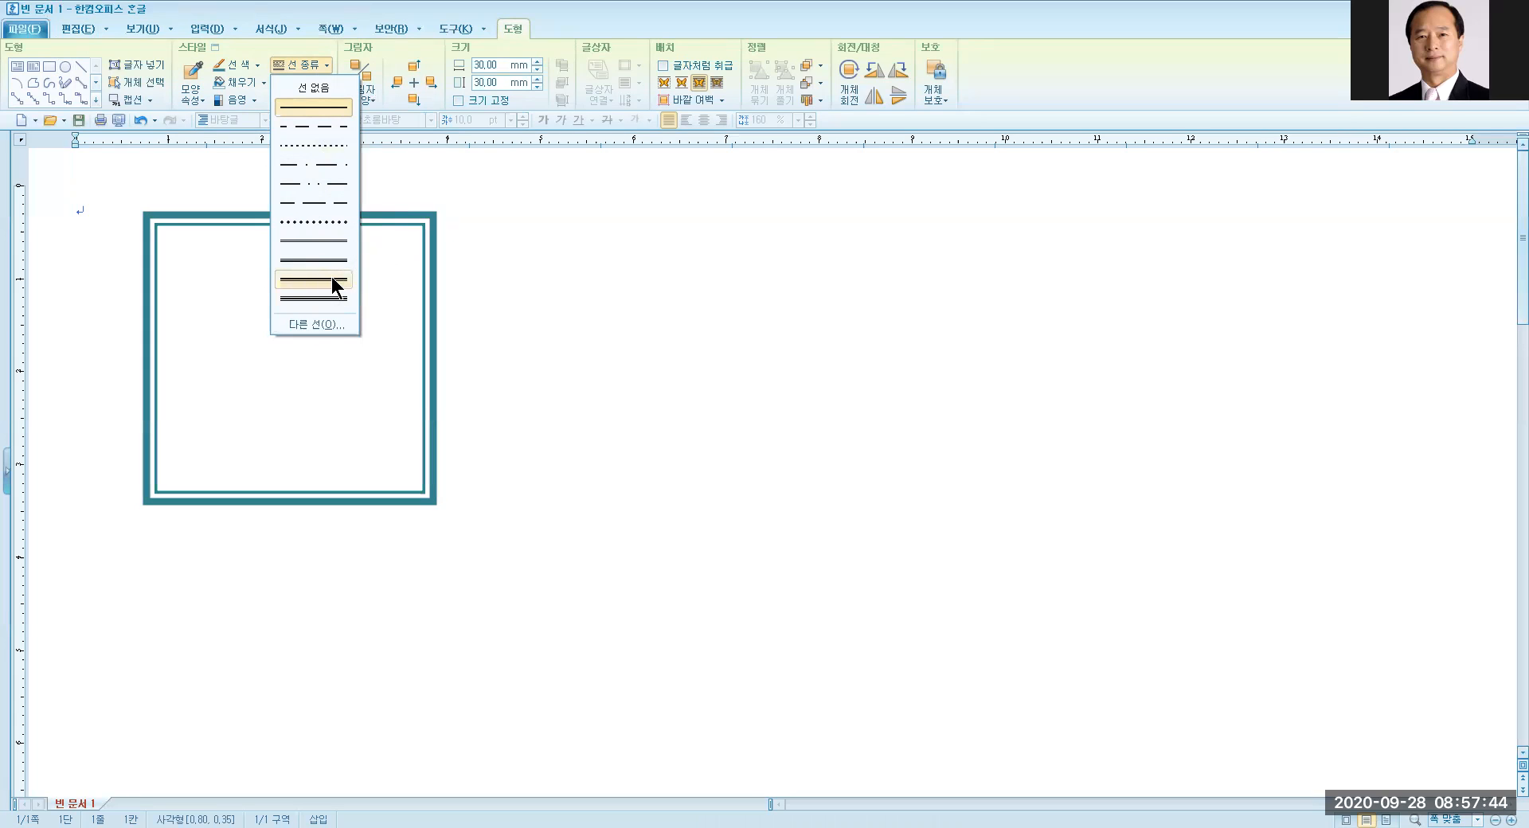
{"action": "left_click", "coordinate": [332, 277]}
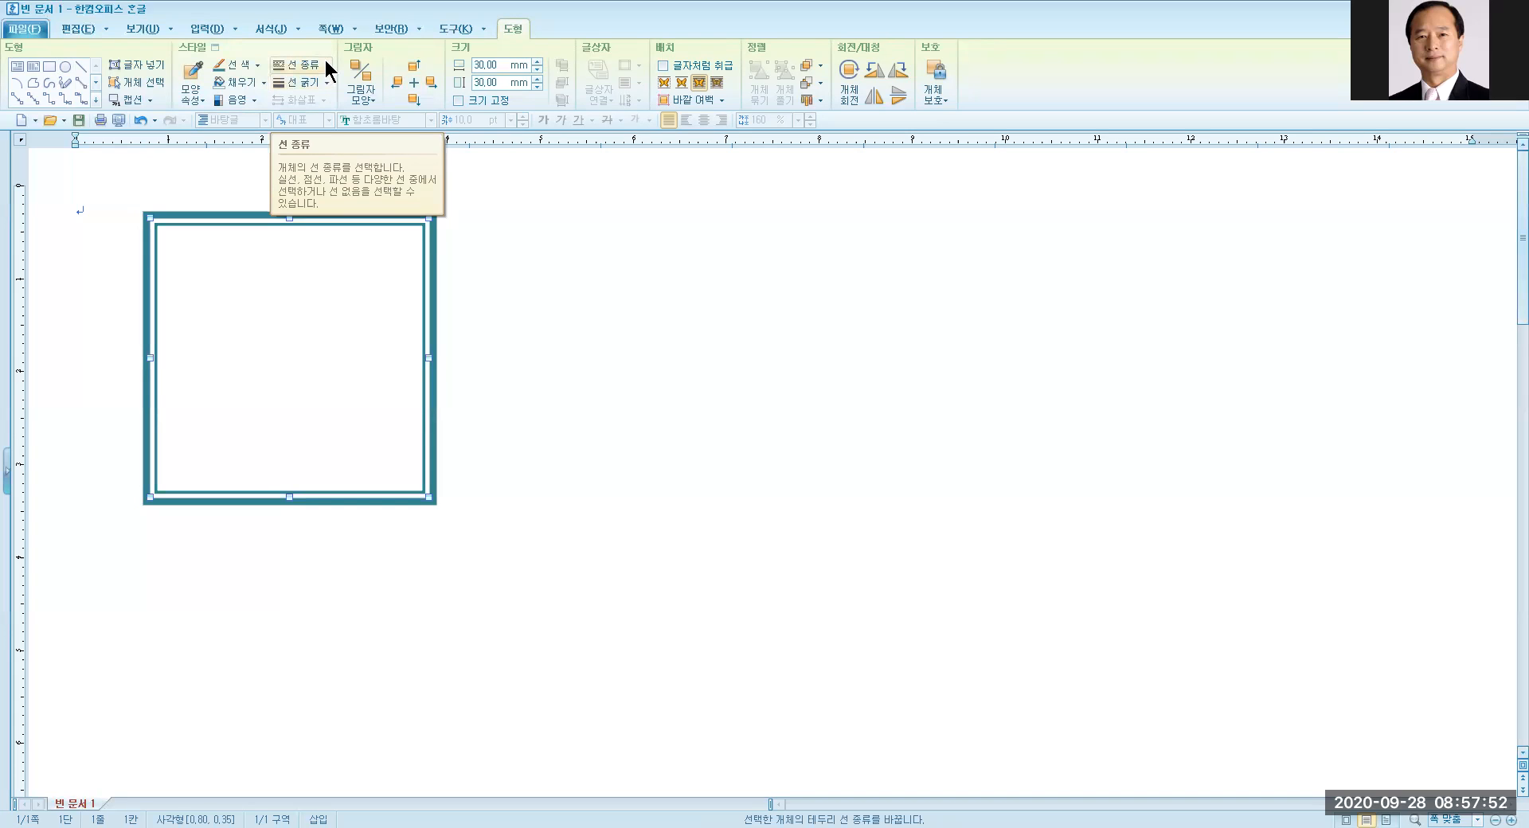
{"action": "key", "text": "ctrl"}
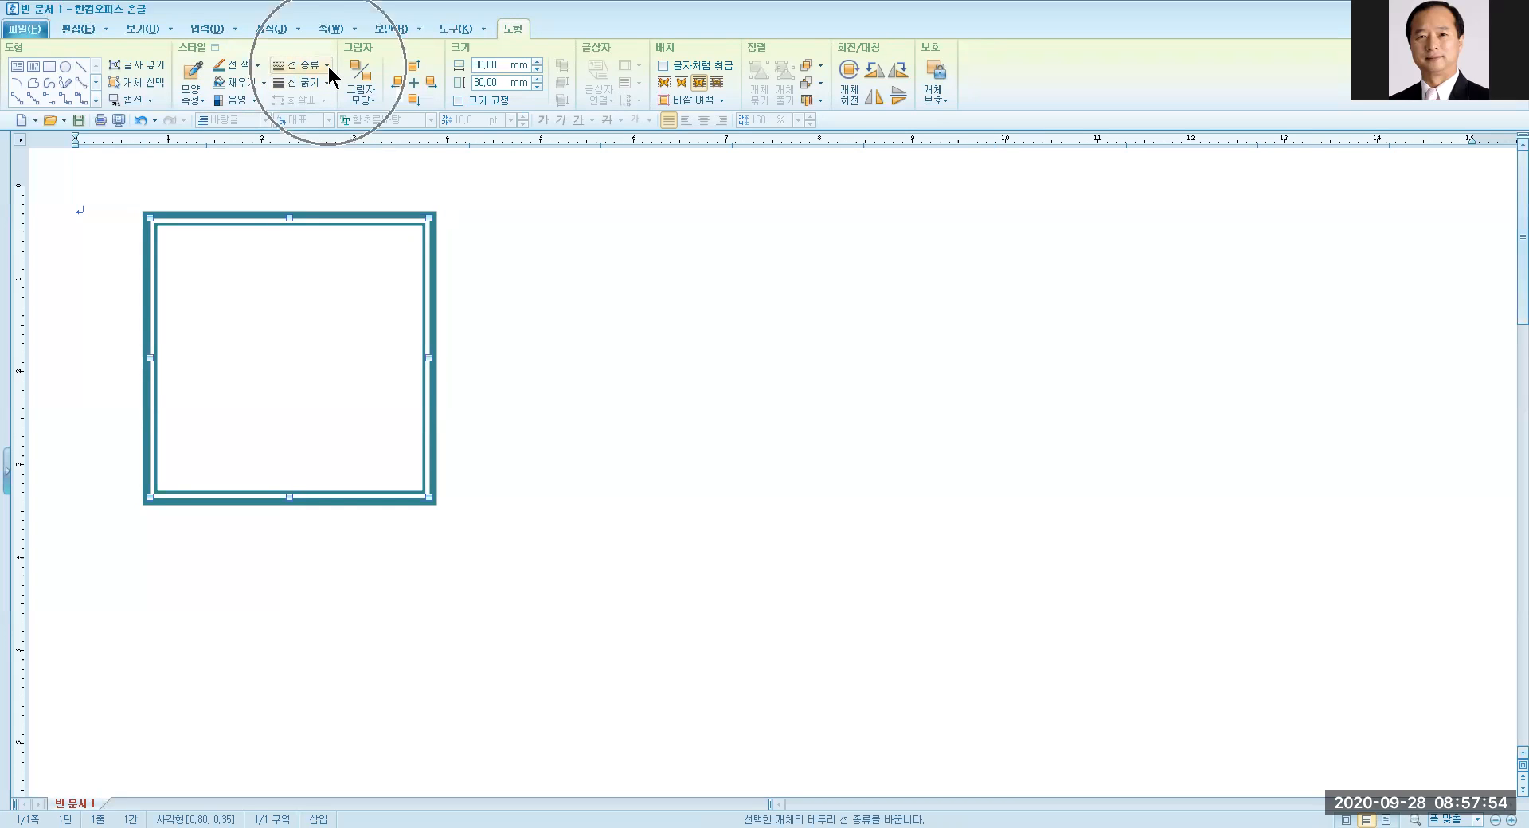
{"action": "left_click", "coordinate": [327, 66]}
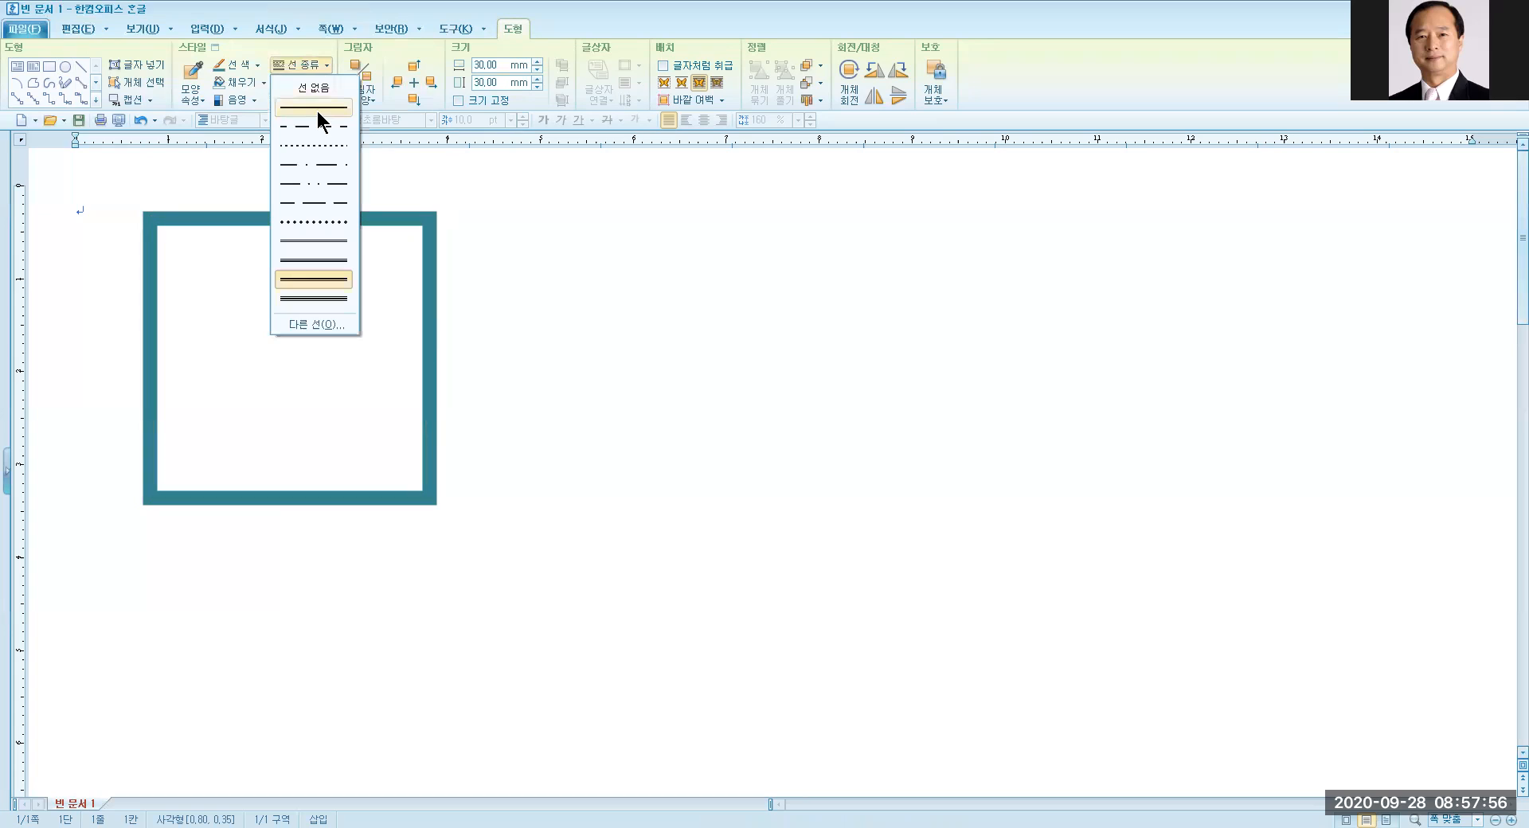
{"action": "left_click", "coordinate": [317, 111]}
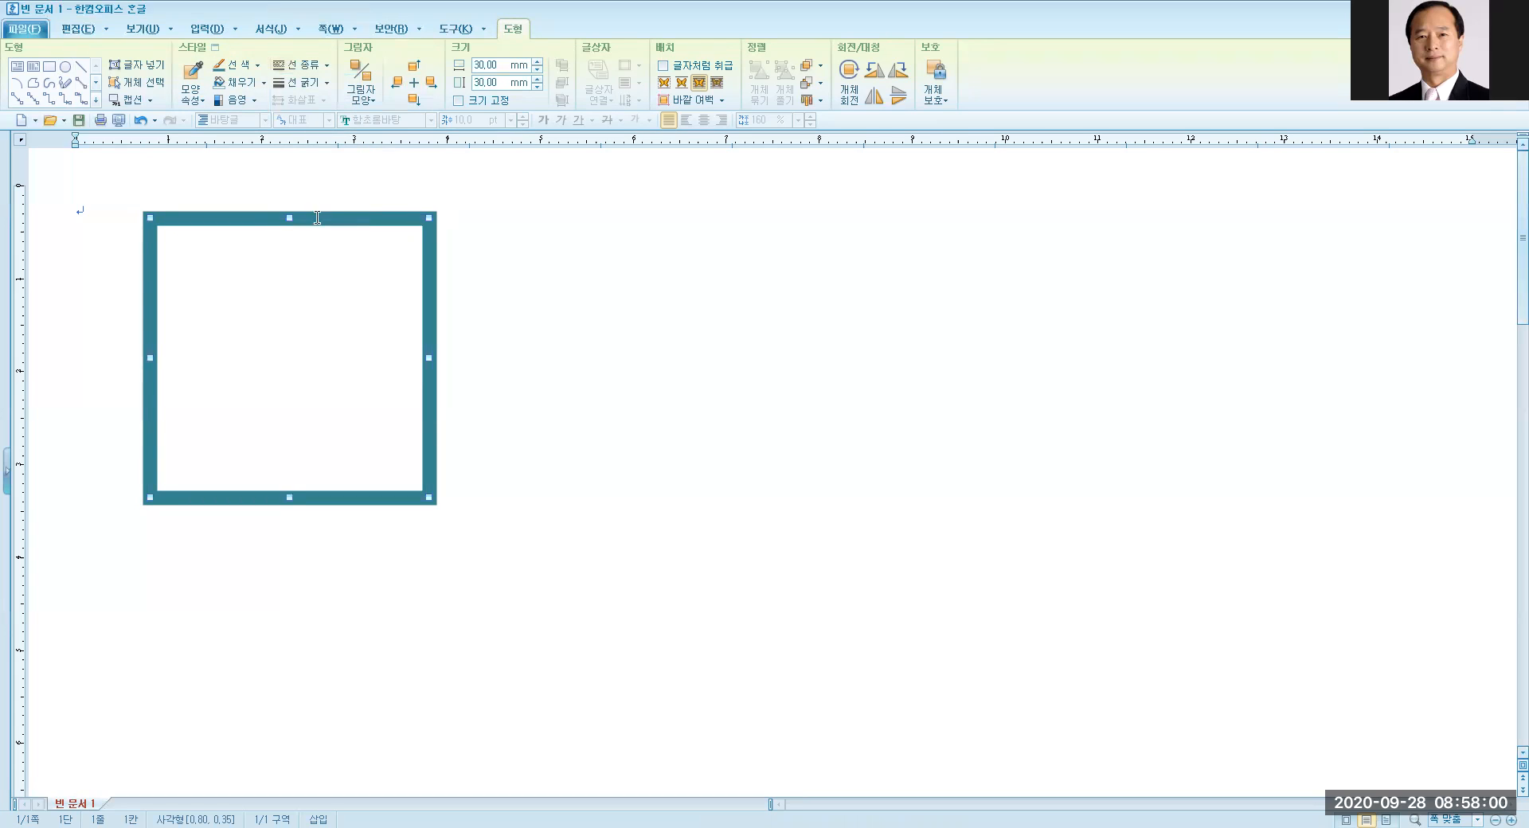
Step: Set the thickness of the square's outline to 0.15 mm
{"action": "key", "text": "ctrl"}
{"action": "key", "text": "ctrl"}
{"action": "key", "text": "ctrl"}
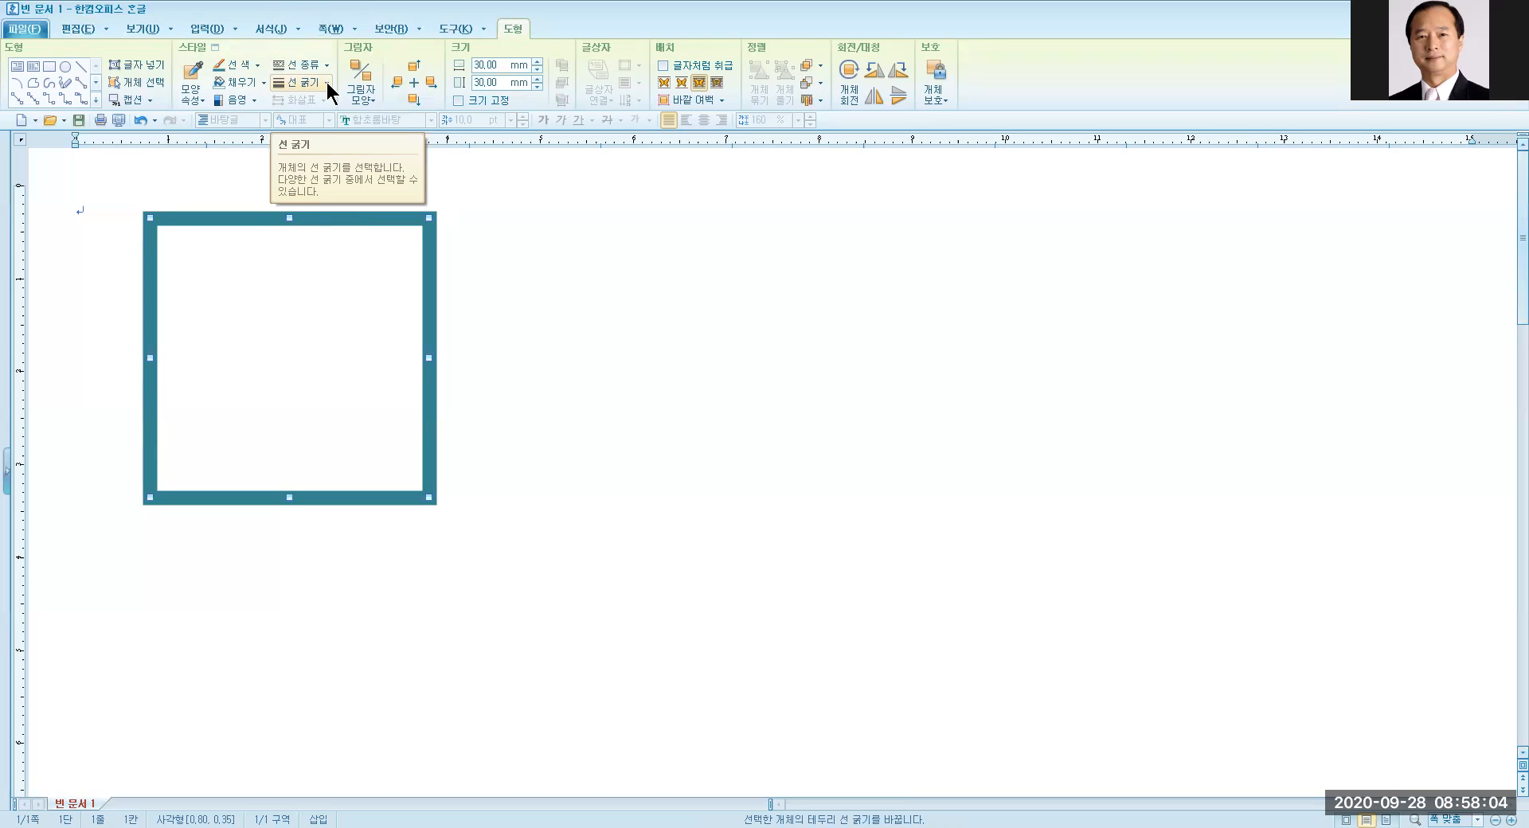
{"action": "left_click", "coordinate": [327, 83]}
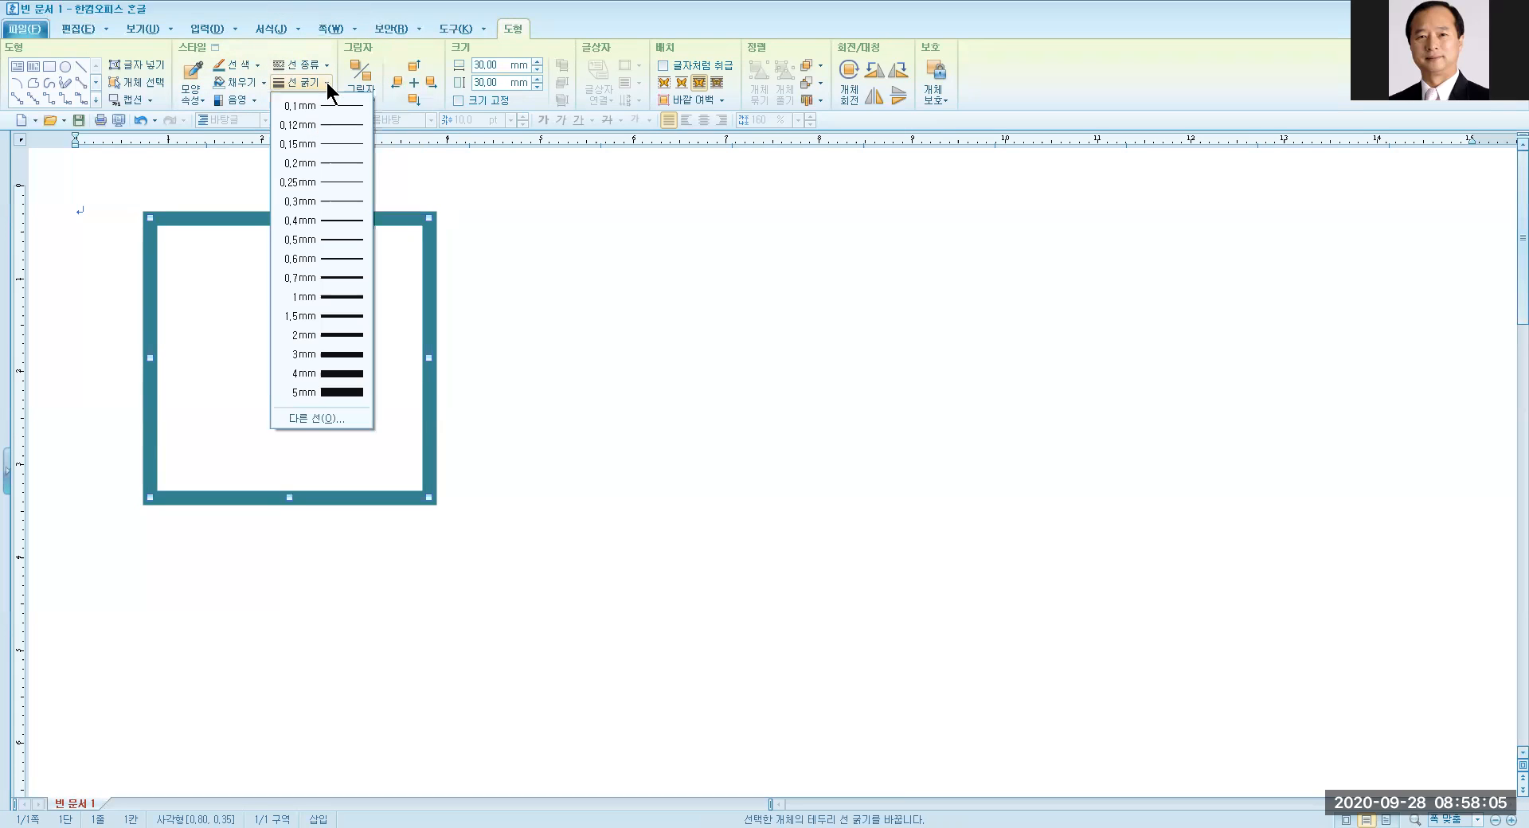
{"action": "left_click", "coordinate": [324, 145]}
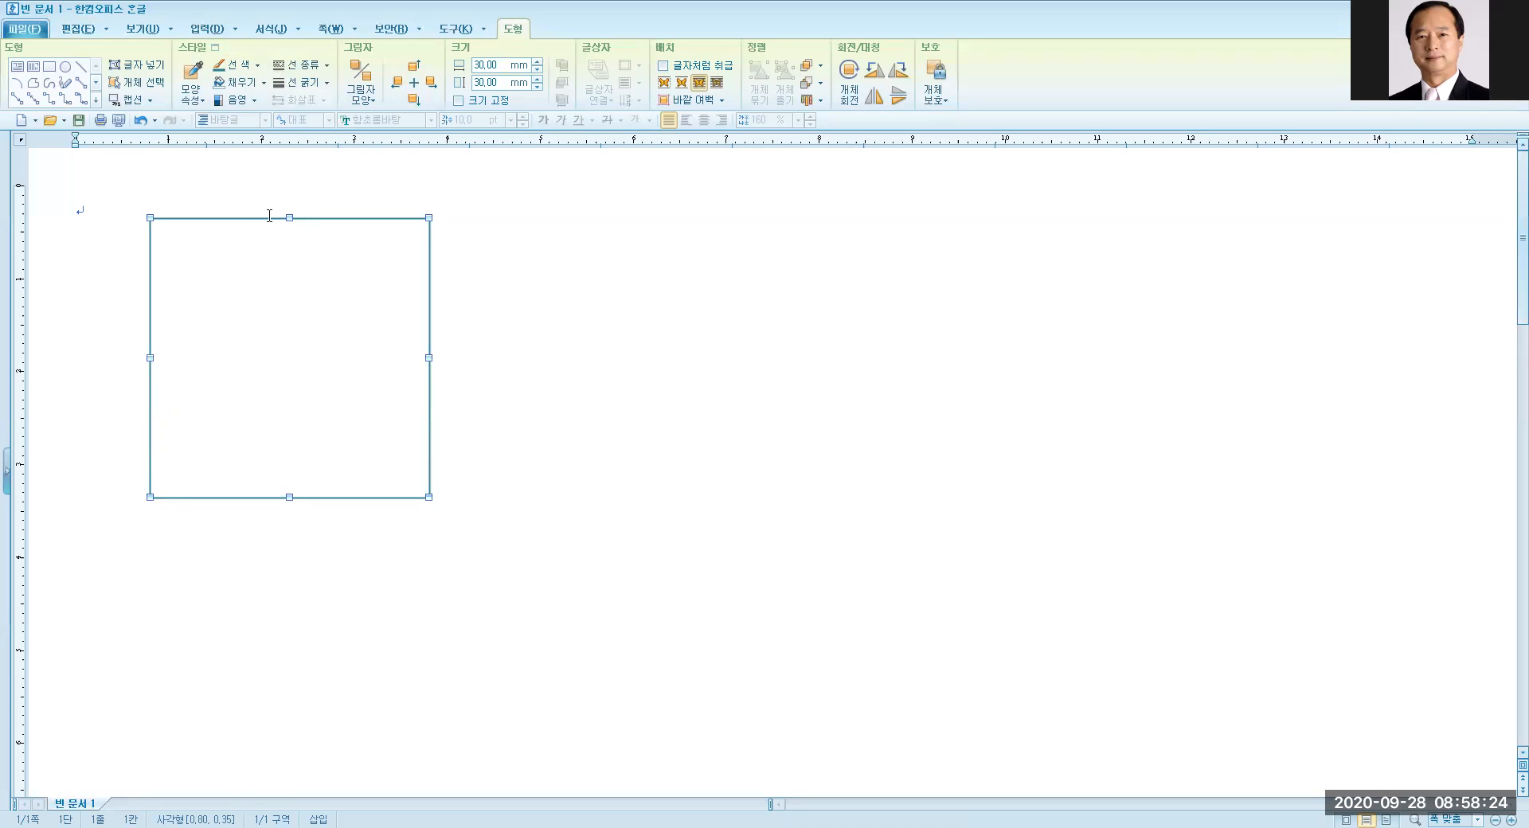
Step: Apply the rounded corner preset (둥근 모양) to the square in its object properties
{"action": "double_click", "coordinate": [280, 322]}
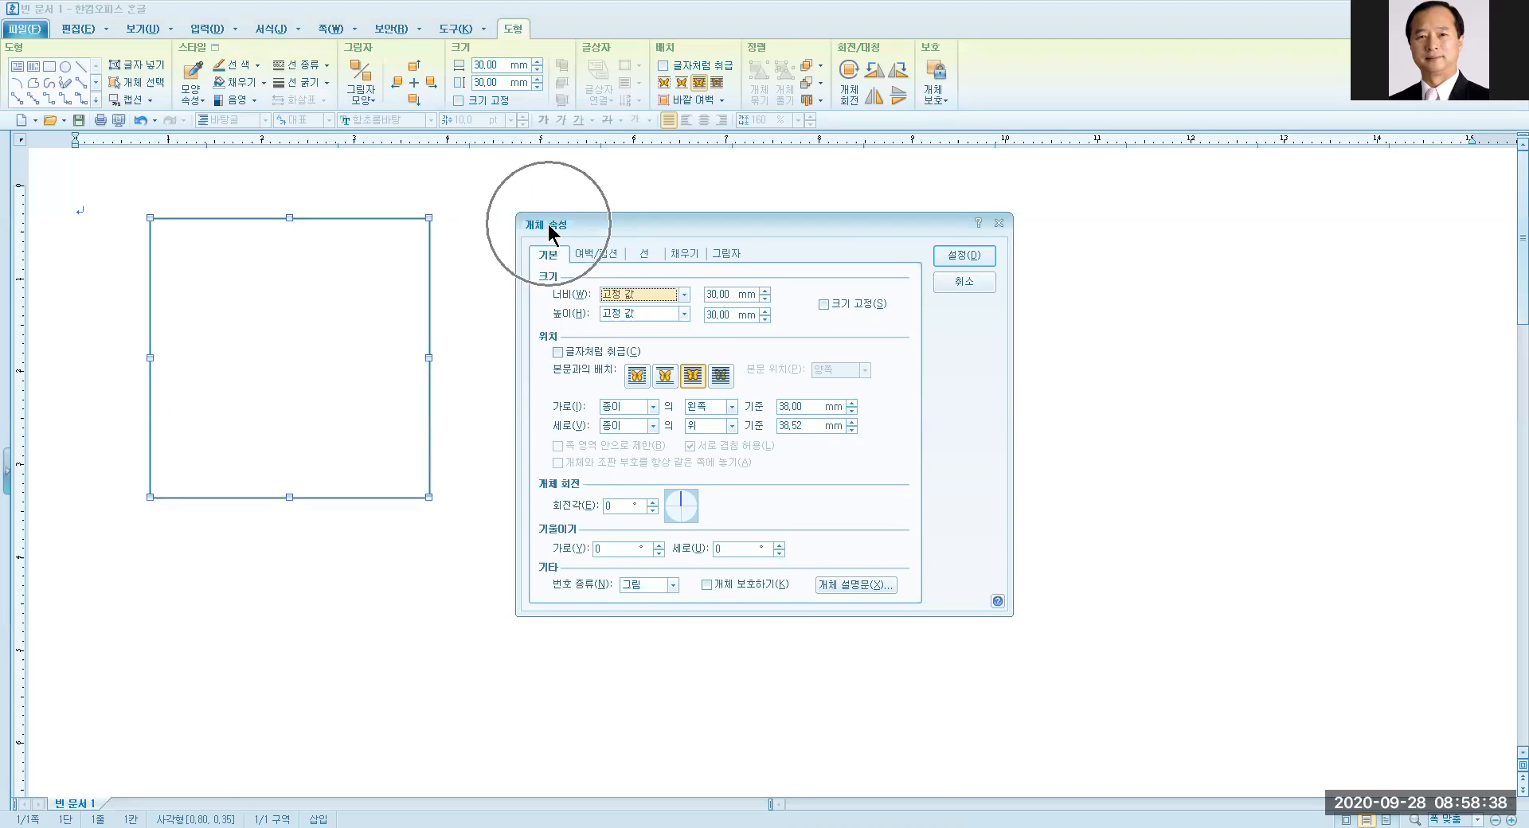
{"action": "left_click", "coordinate": [643, 254]}
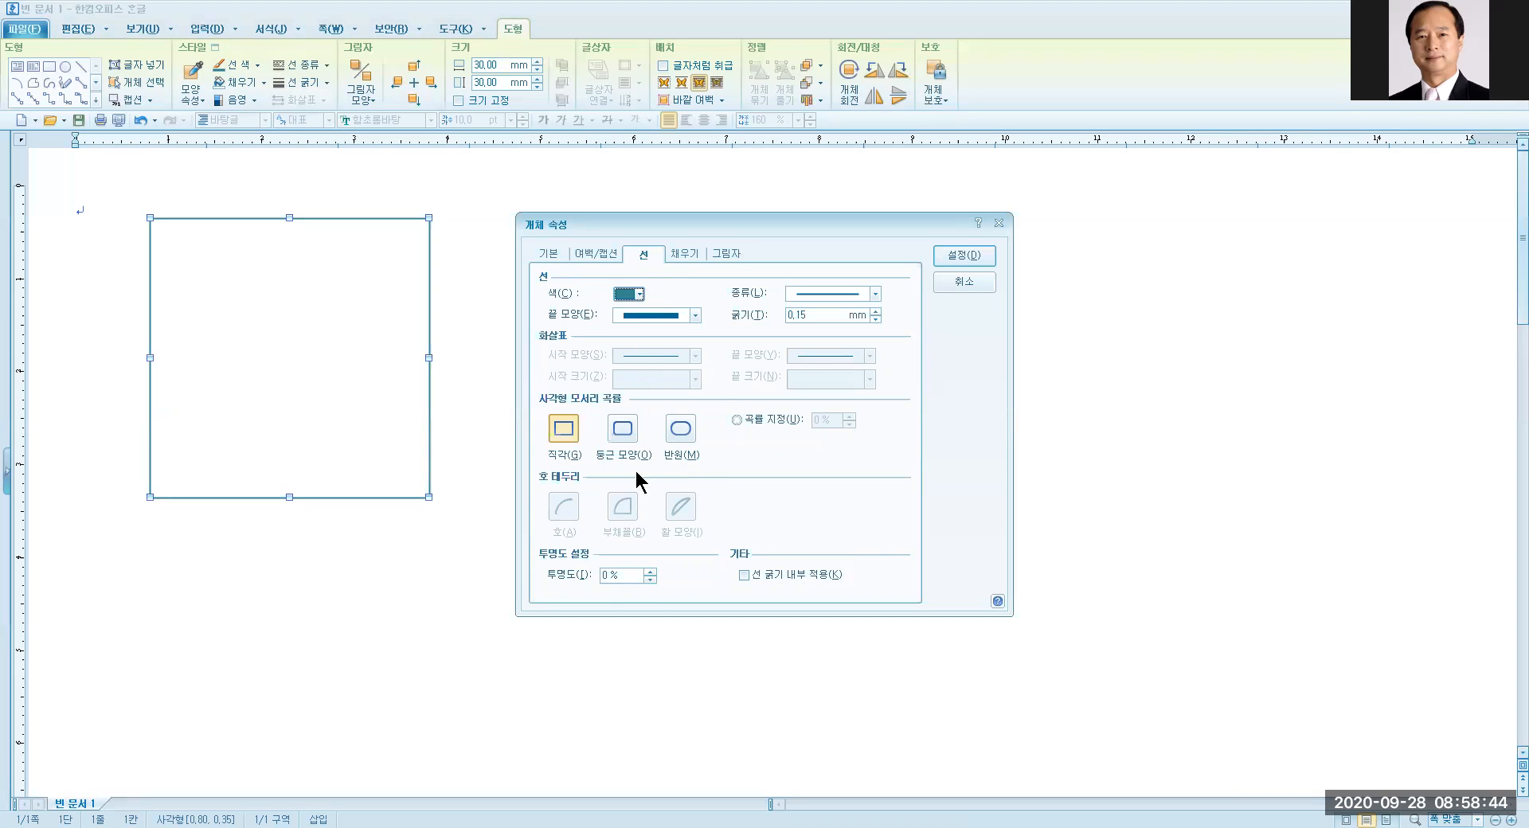
{"action": "left_click", "coordinate": [617, 428]}
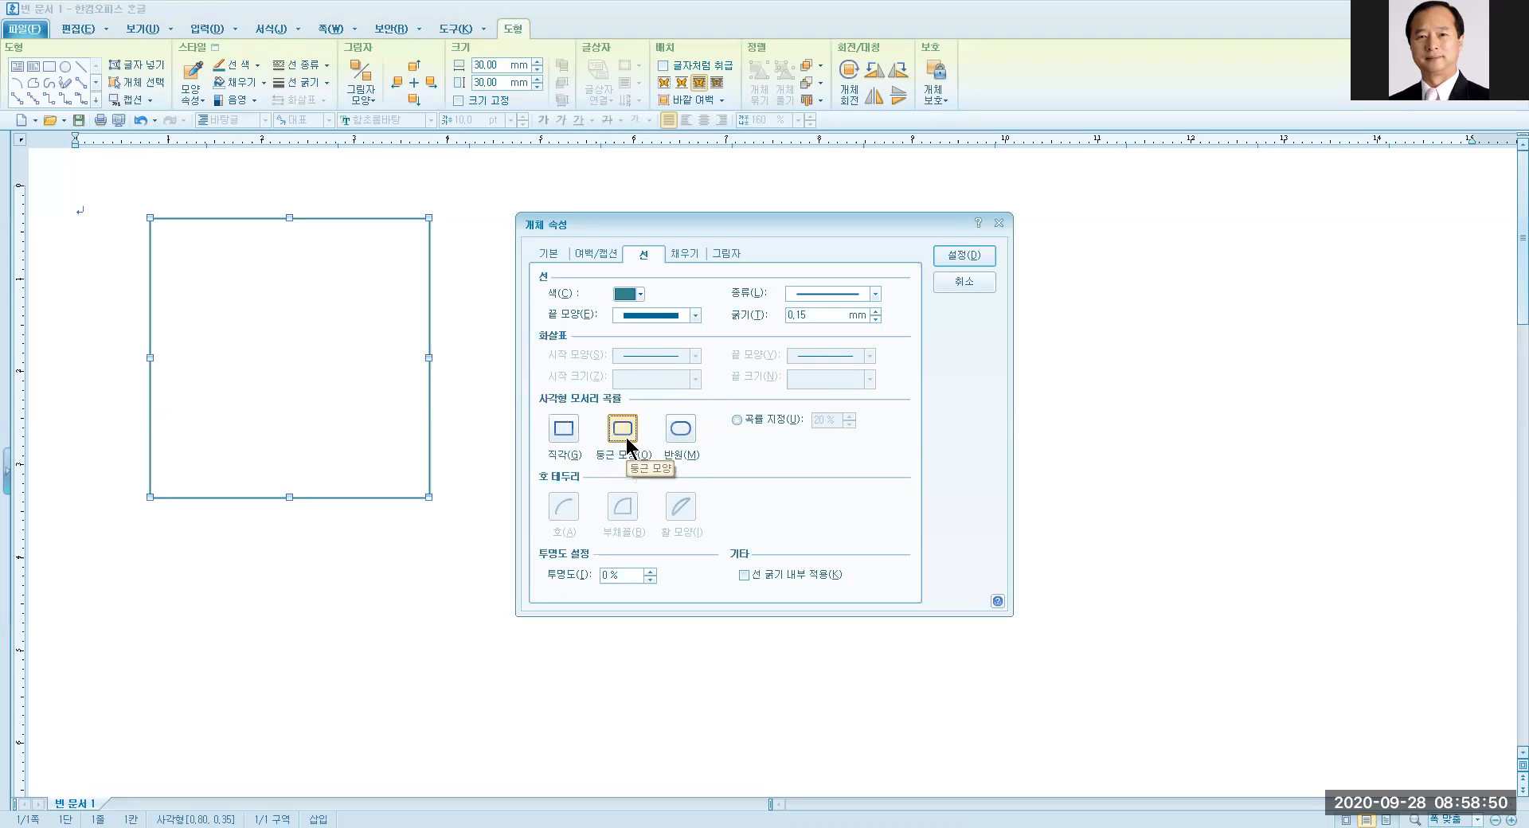
{"action": "left_click", "coordinate": [959, 255]}
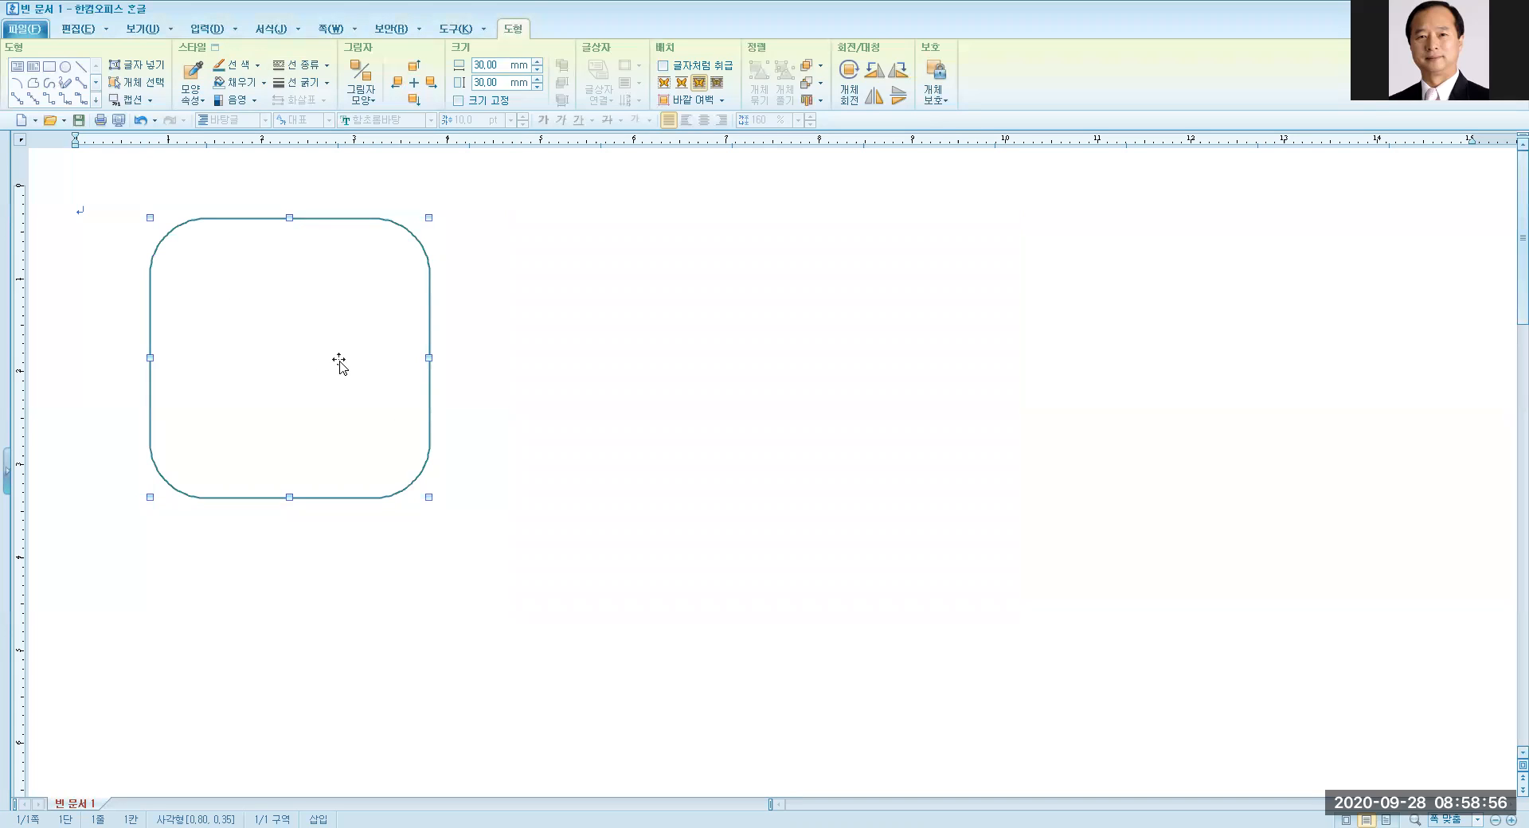
Step: Give the square's corners a custom curvature (곡률 지정) of 10% and apply it
{"action": "left_click", "coordinate": [291, 313]}
{"action": "double_click", "coordinate": [291, 313]}
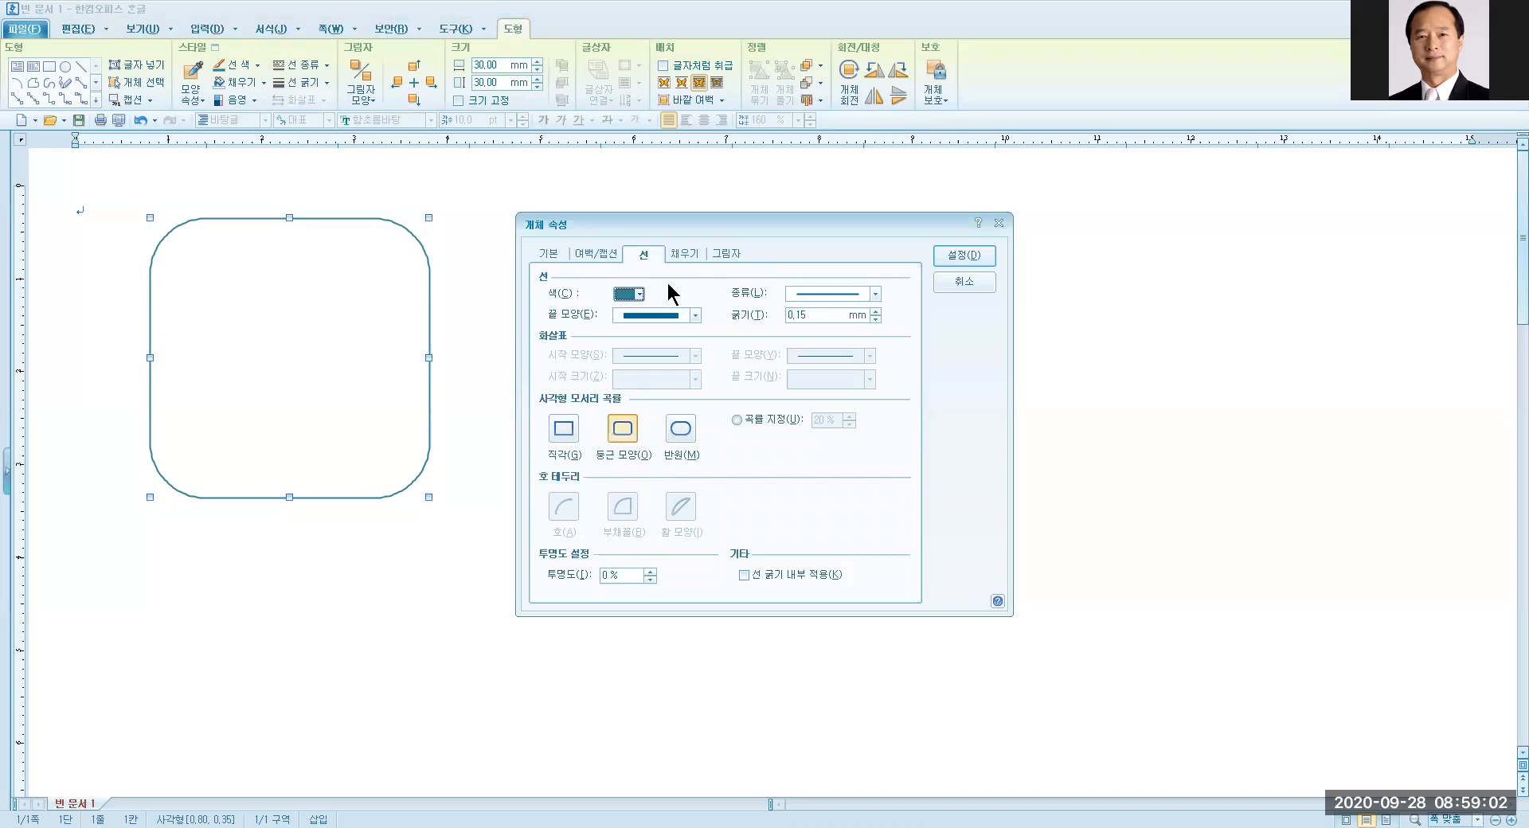
{"action": "left_click", "coordinate": [652, 250]}
{"action": "left_click", "coordinate": [737, 420]}
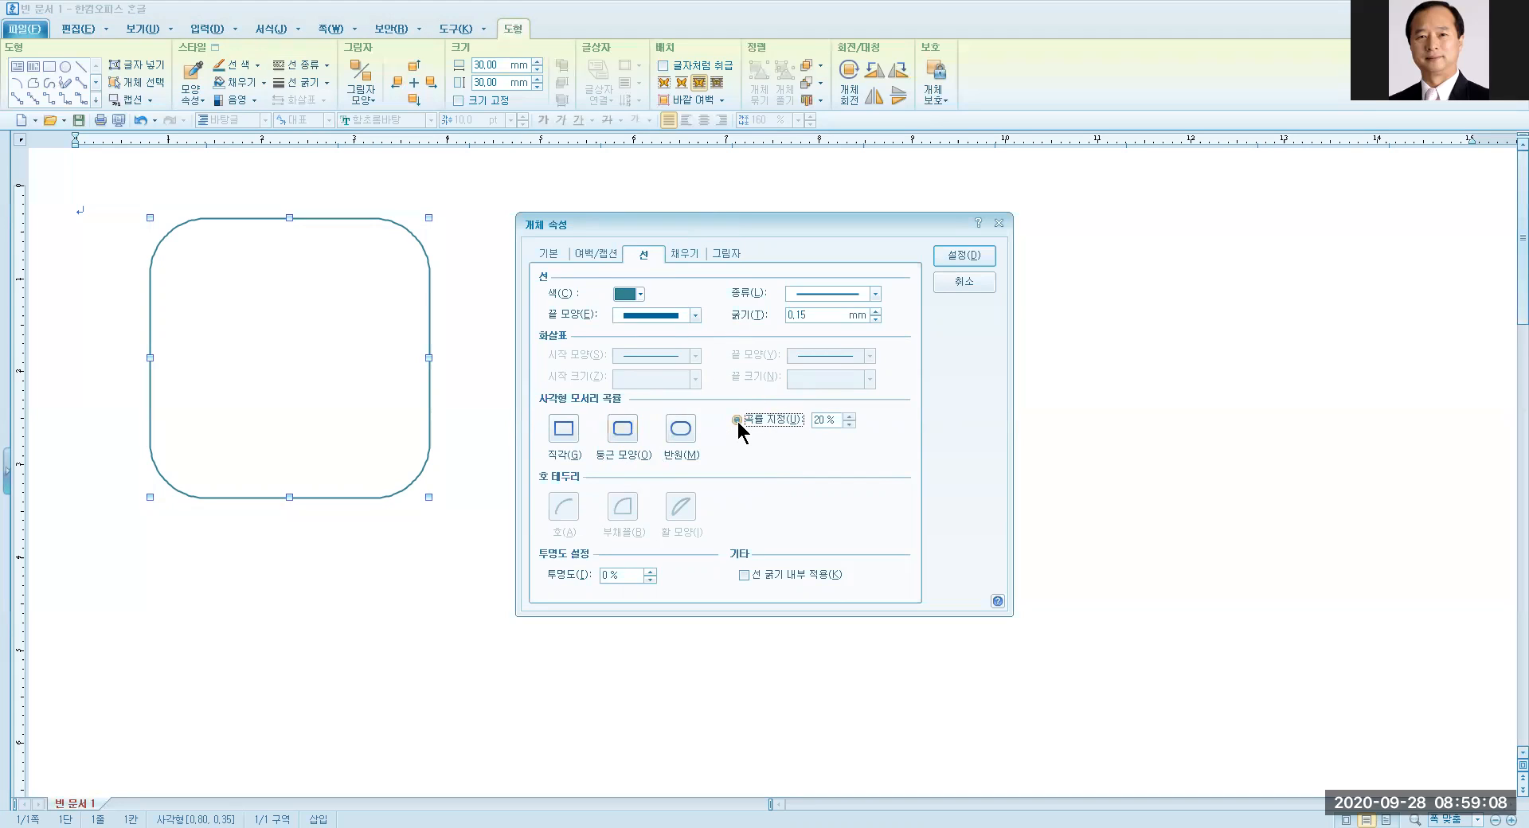
{"action": "left_click", "coordinate": [850, 423]}
{"action": "left_click", "coordinate": [849, 424]}
{"action": "left_click", "coordinate": [849, 424]}
{"action": "left_click", "coordinate": [850, 424]}
{"action": "left_click", "coordinate": [849, 423]}
{"action": "left_click", "coordinate": [850, 424]}
{"action": "left_click", "coordinate": [849, 424]}
{"action": "left_click", "coordinate": [850, 423]}
{"action": "left_click", "coordinate": [850, 423]}
{"action": "left_click", "coordinate": [849, 424]}
{"action": "key", "text": "ctrl"}
{"action": "key", "text": "ctrl"}
{"action": "key", "text": "ctrl"}
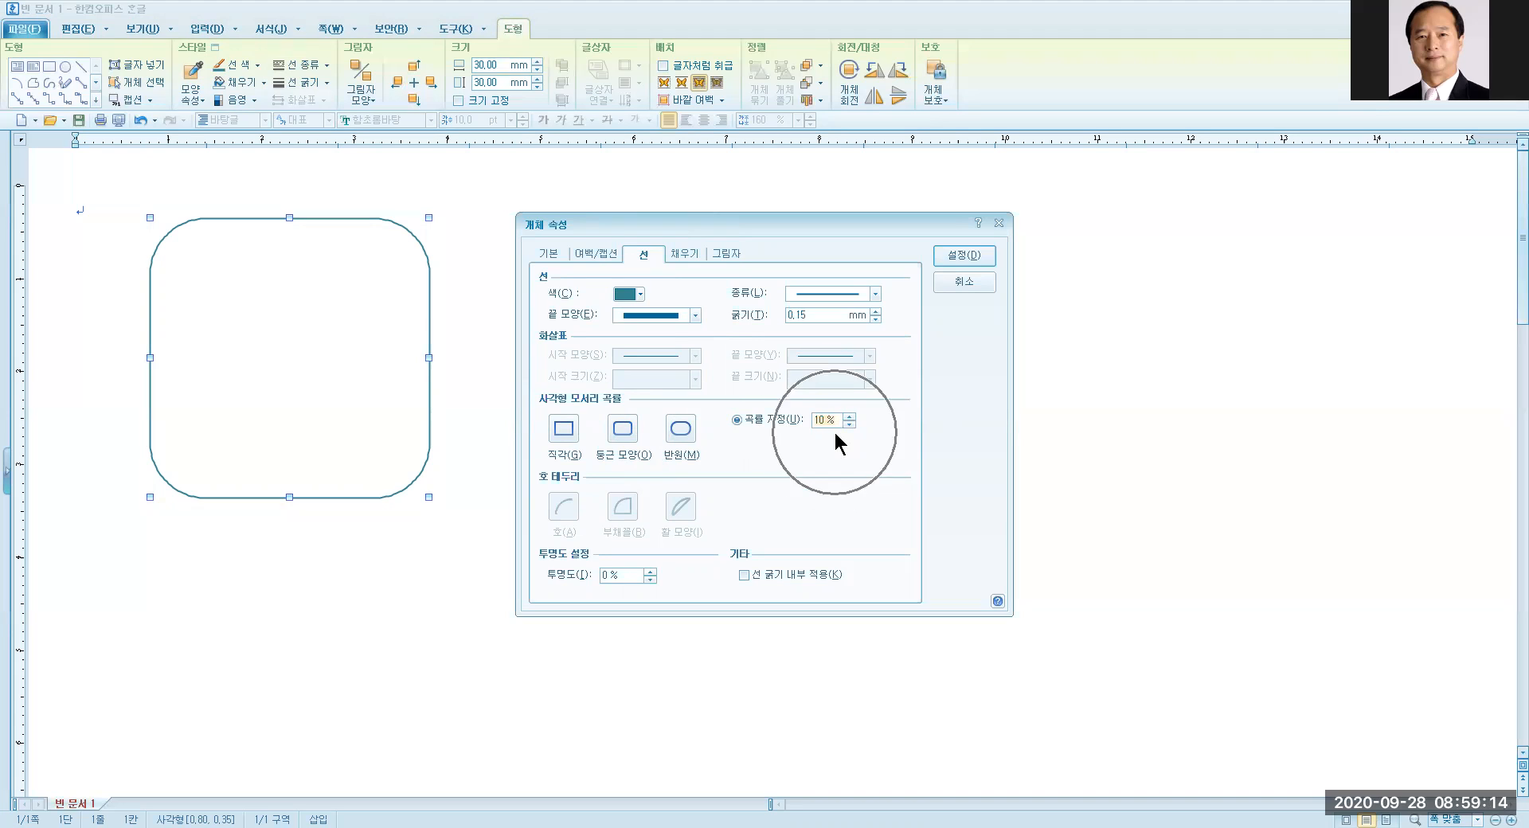
{"action": "left_click", "coordinate": [978, 250]}
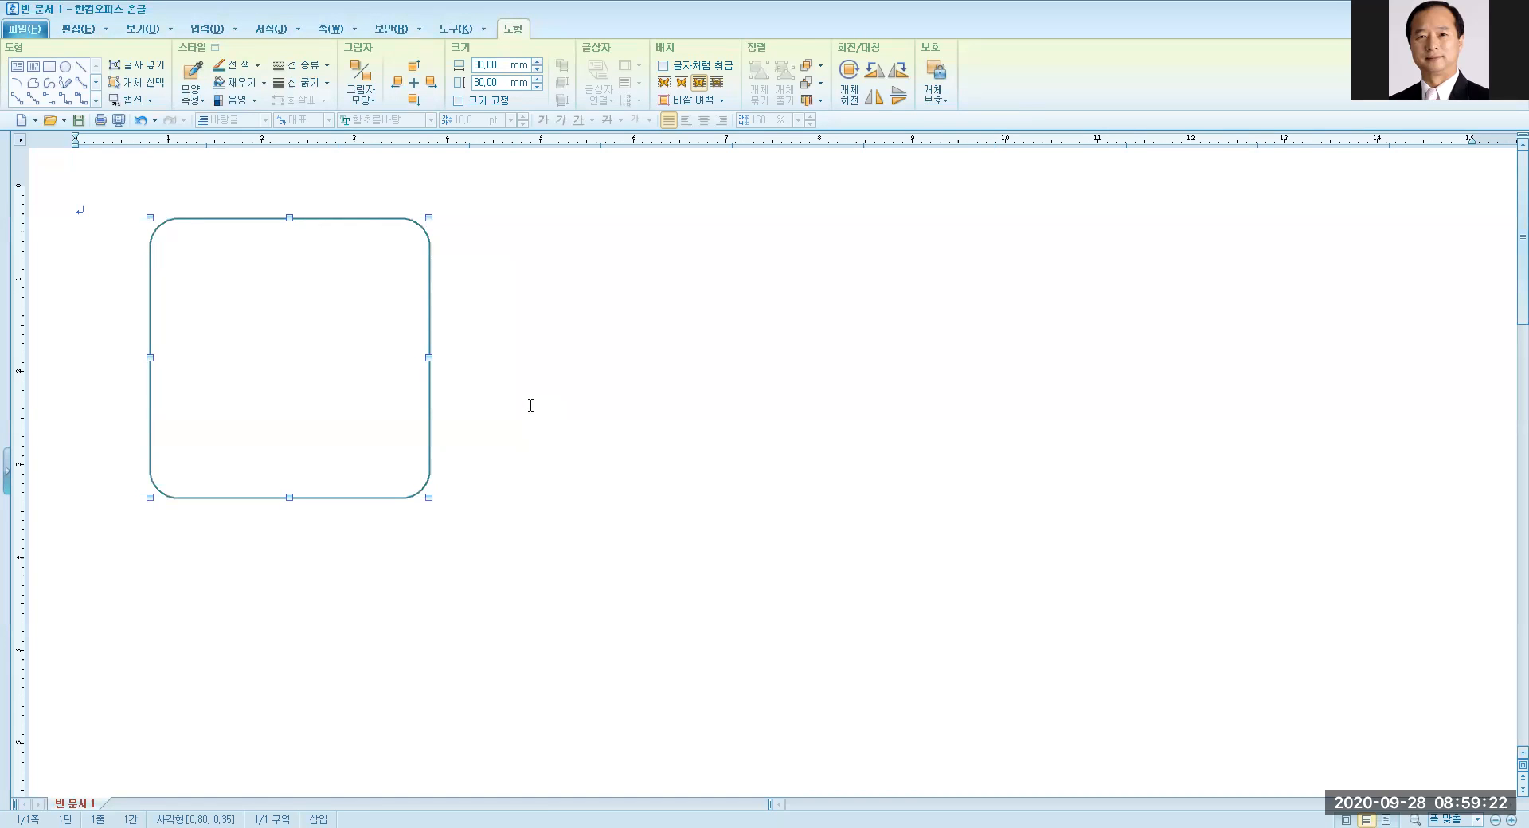
Step: Fill the rounded square with a solid pale orange face colour in its object properties
{"action": "left_click", "coordinate": [278, 338]}
{"action": "double_click", "coordinate": [278, 339]}
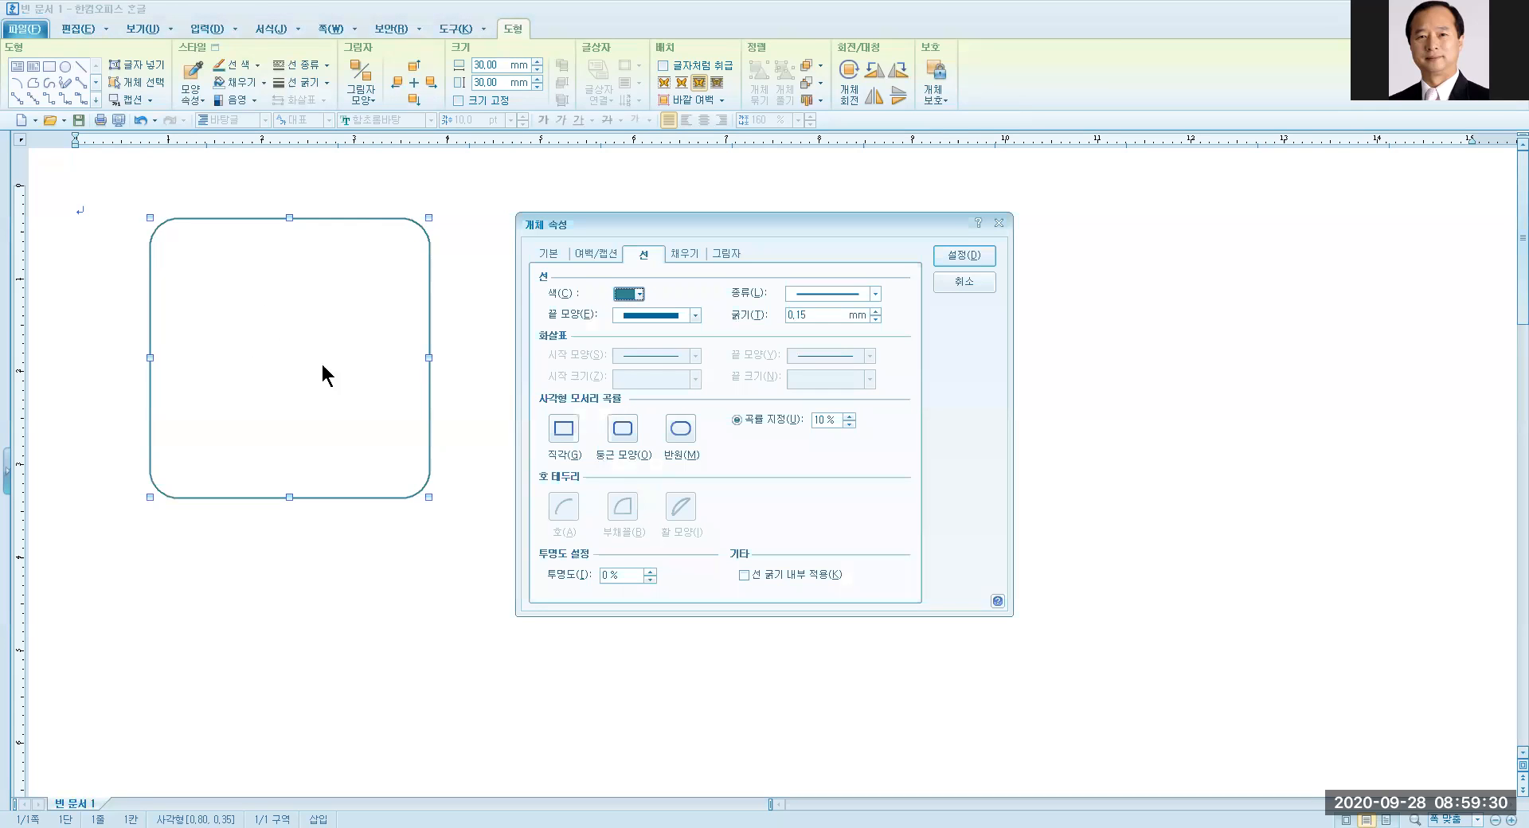
{"action": "key", "text": "ctrl"}
{"action": "key", "text": "ctrl"}
{"action": "key", "text": "ctrl"}
{"action": "key", "text": "ctrl"}
{"action": "left_click", "coordinate": [686, 250]}
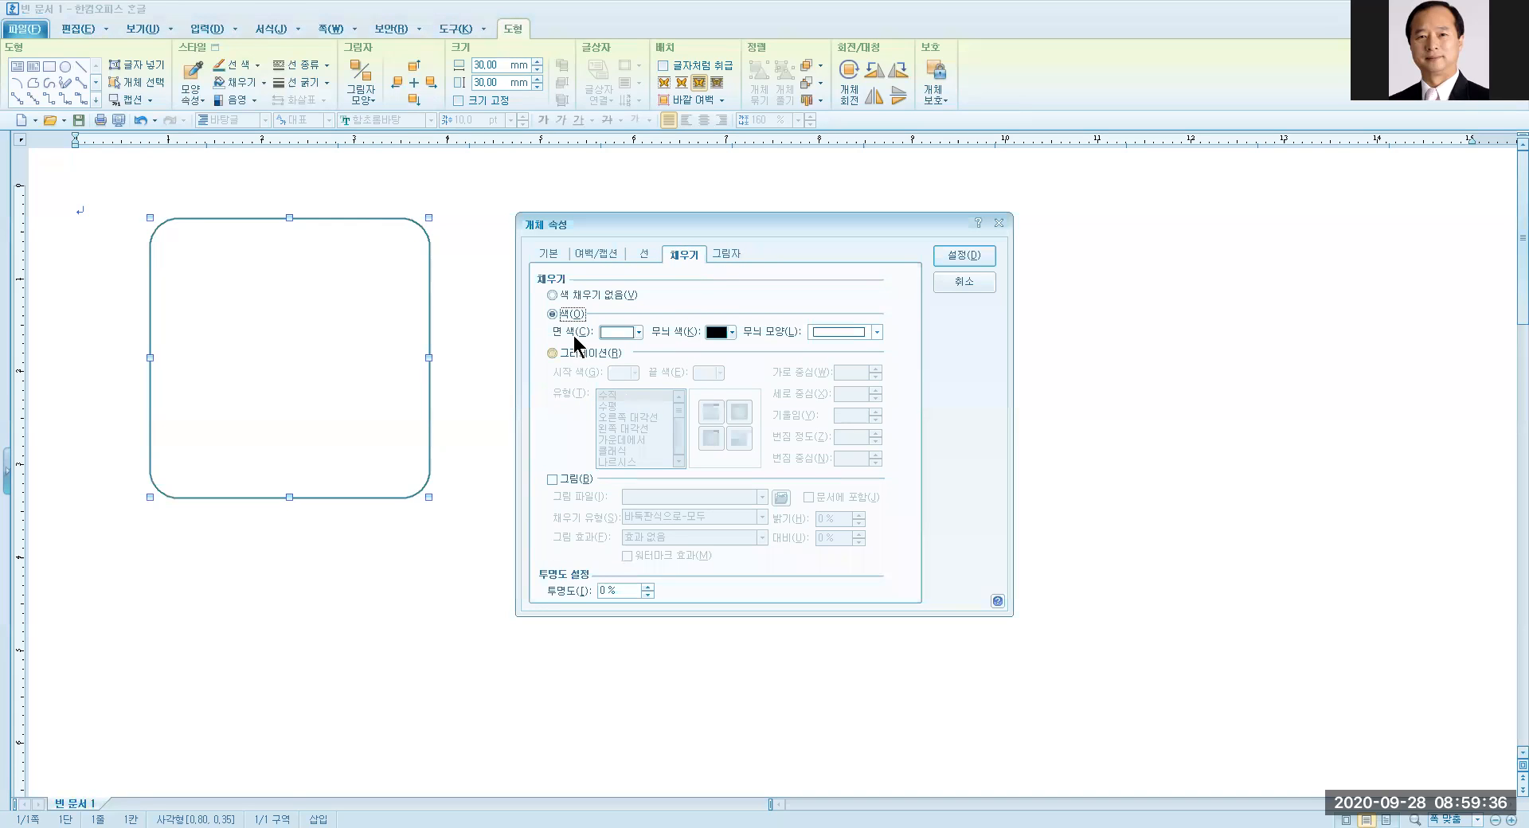
{"action": "key", "text": "ctrl"}
{"action": "key", "text": "ctrl"}
{"action": "key", "text": "ctrl"}
{"action": "key", "text": "ctrl"}
{"action": "key", "text": "ctrl"}
{"action": "key", "text": "ctrl"}
{"action": "key", "text": "Tab"}
{"action": "left_click", "coordinate": [638, 333]}
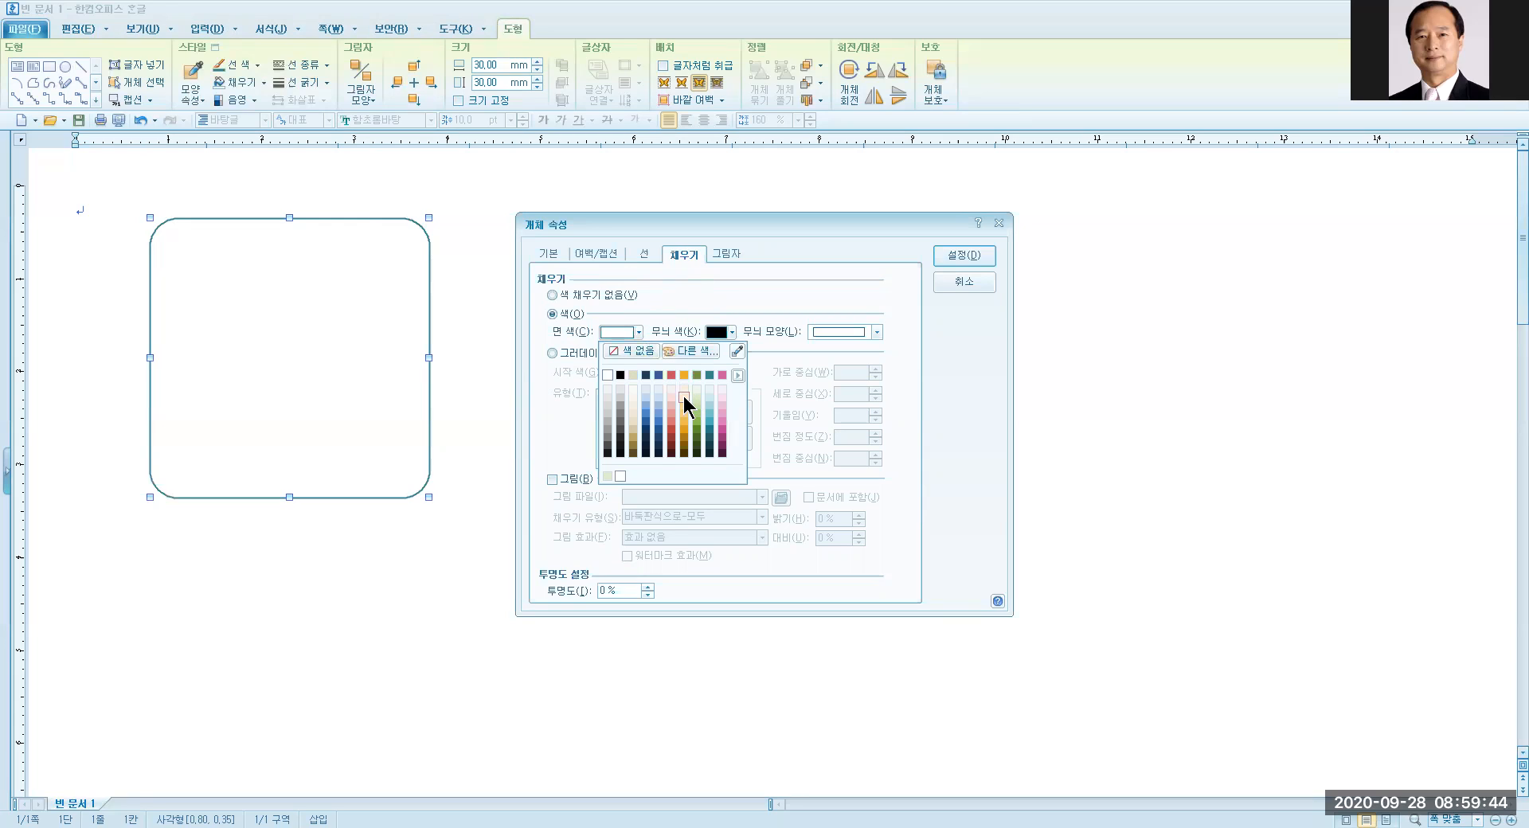
{"action": "left_click", "coordinate": [683, 395]}
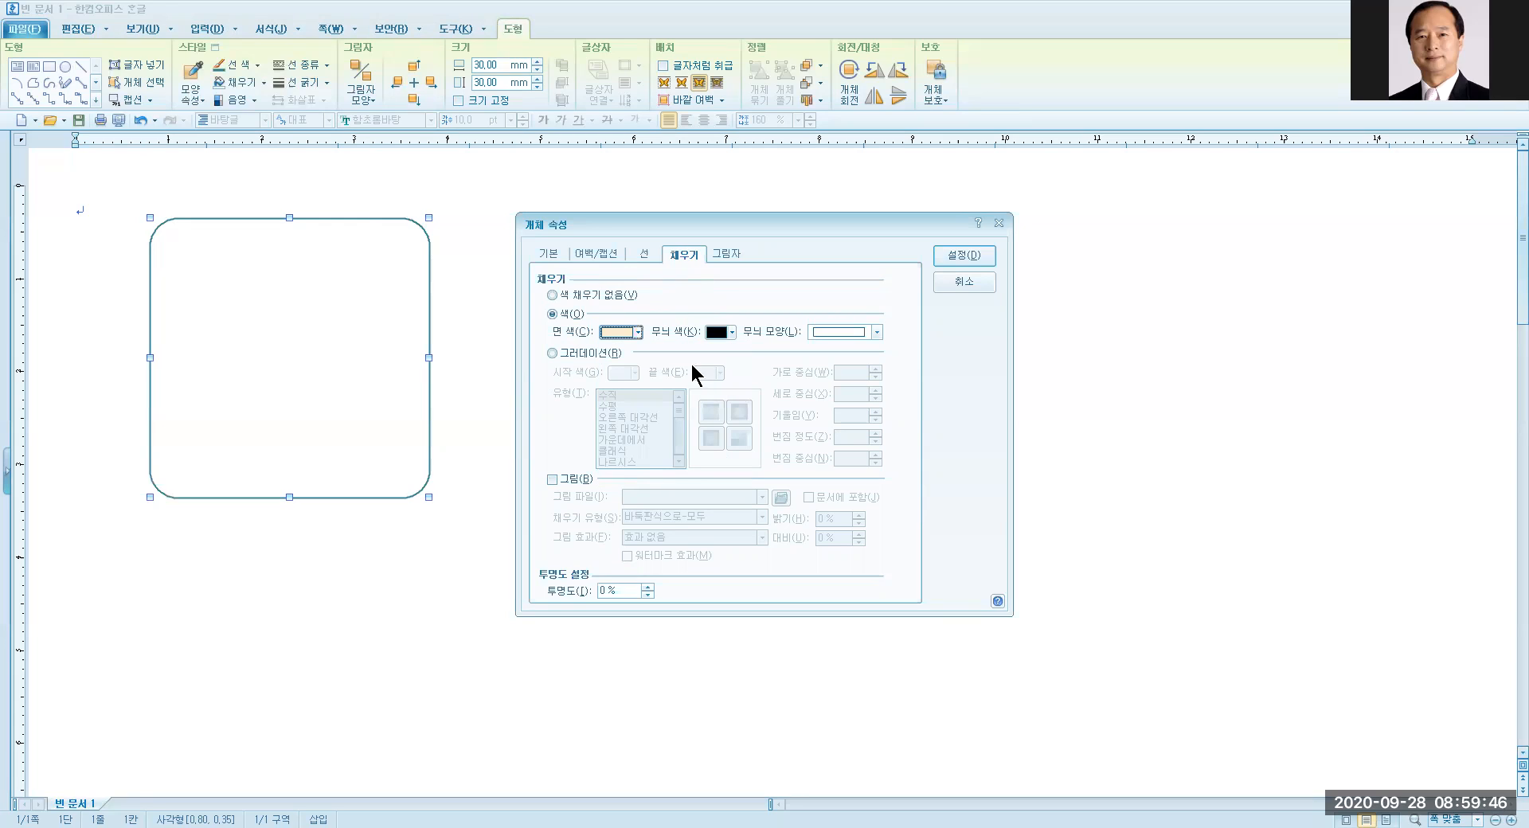
{"action": "left_click", "coordinate": [973, 255]}
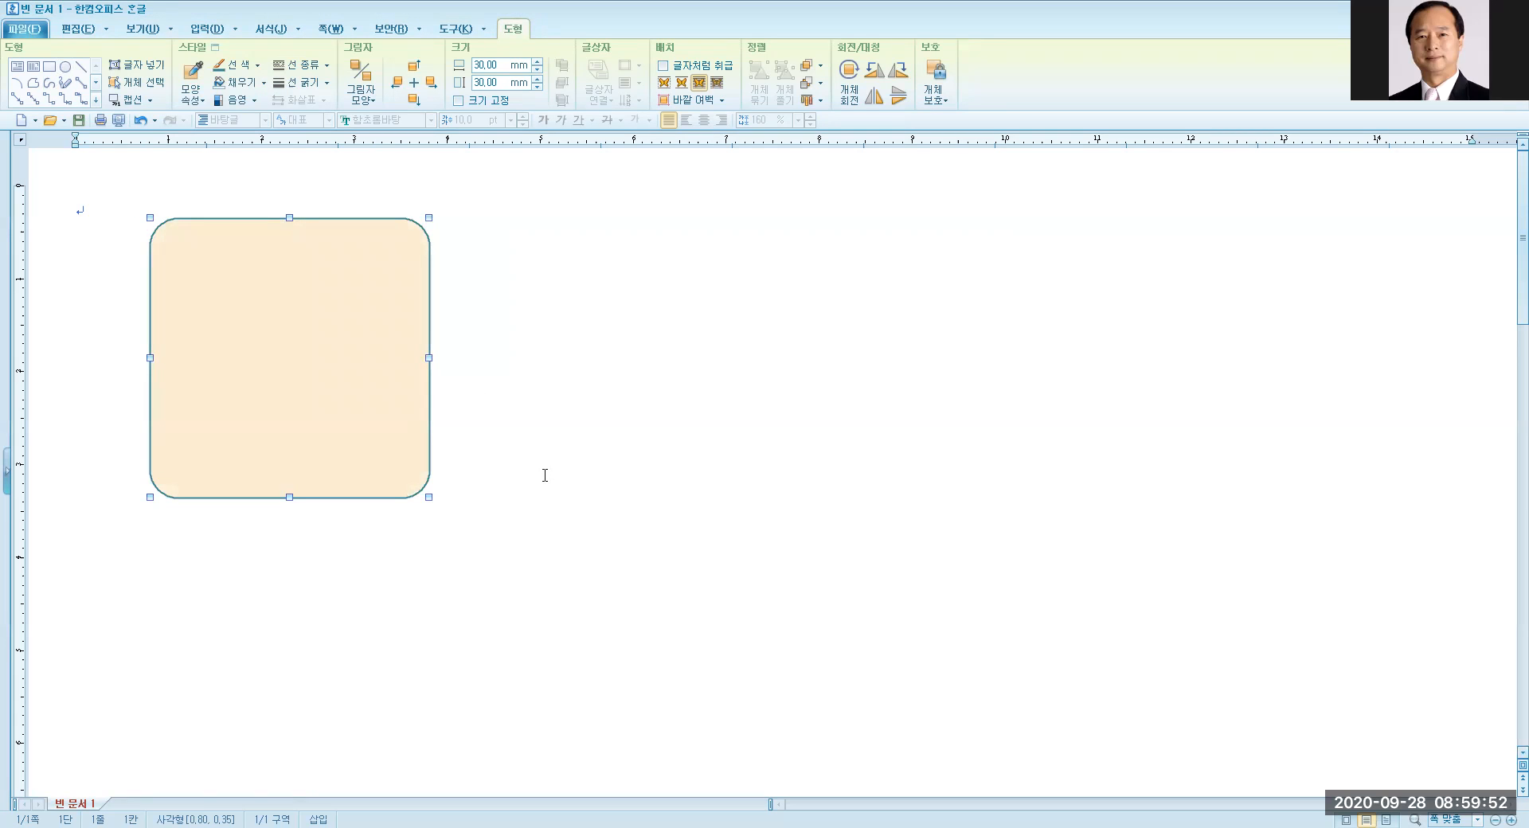
Step: Fill the rounded square with a vertical (수직) gradient that ends in dark green, replacing the solid colour
{"action": "double_click", "coordinate": [229, 290]}
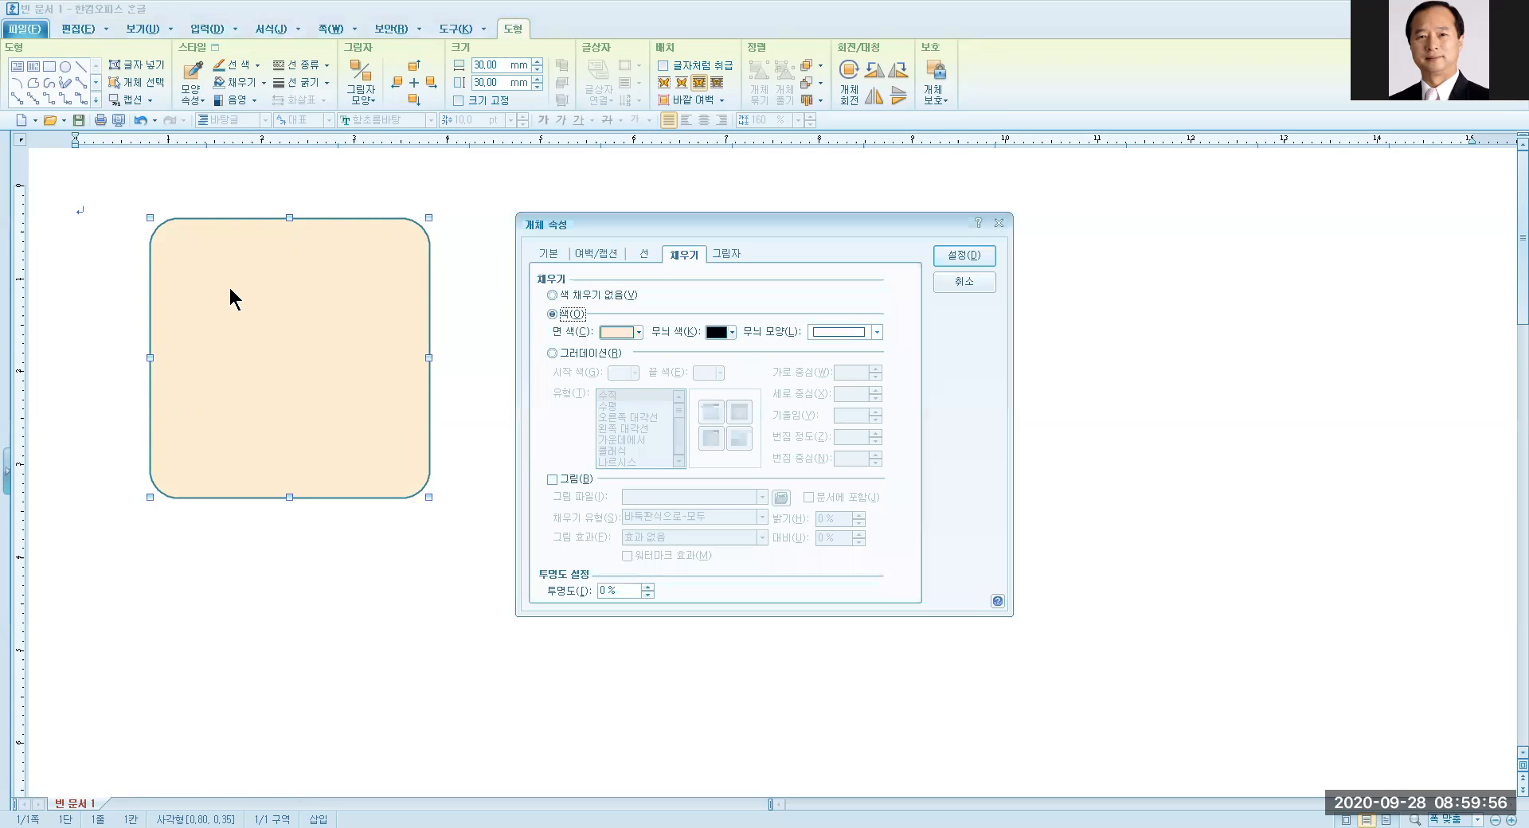
{"action": "left_click", "coordinate": [551, 353]}
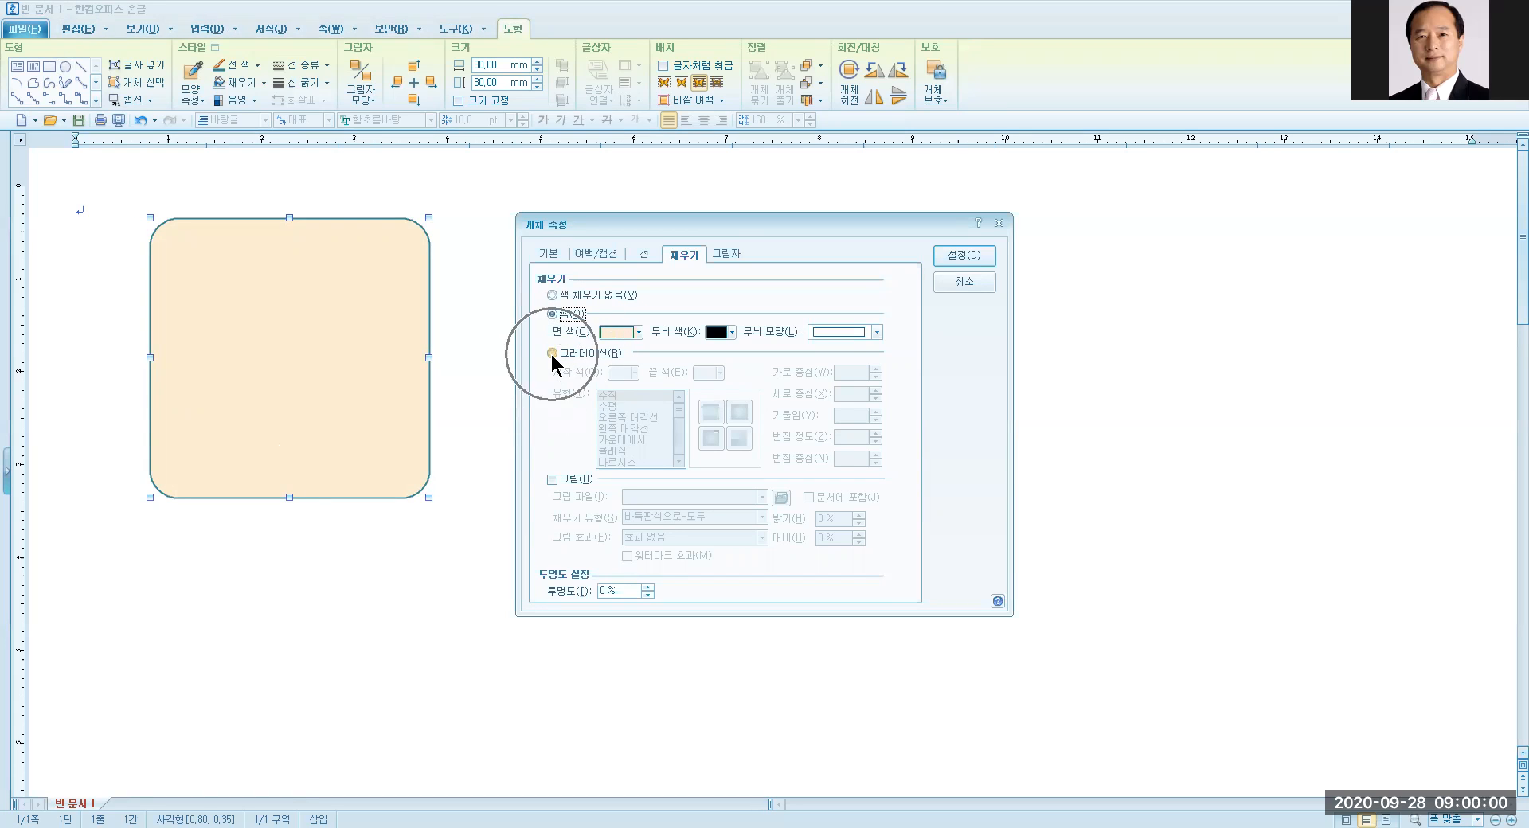
{"action": "left_click", "coordinate": [570, 374]}
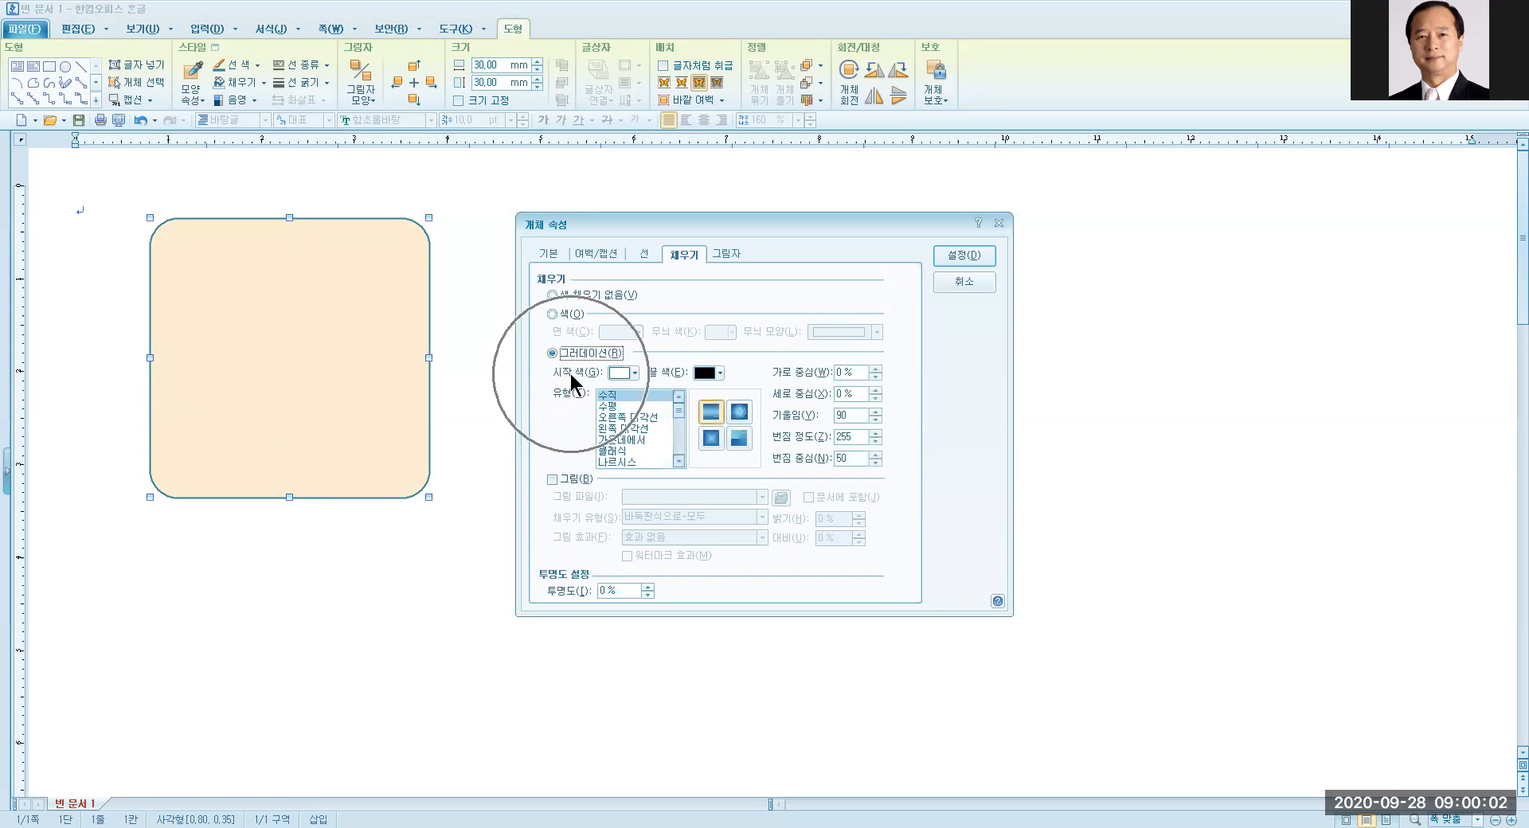
{"action": "left_click", "coordinate": [725, 369]}
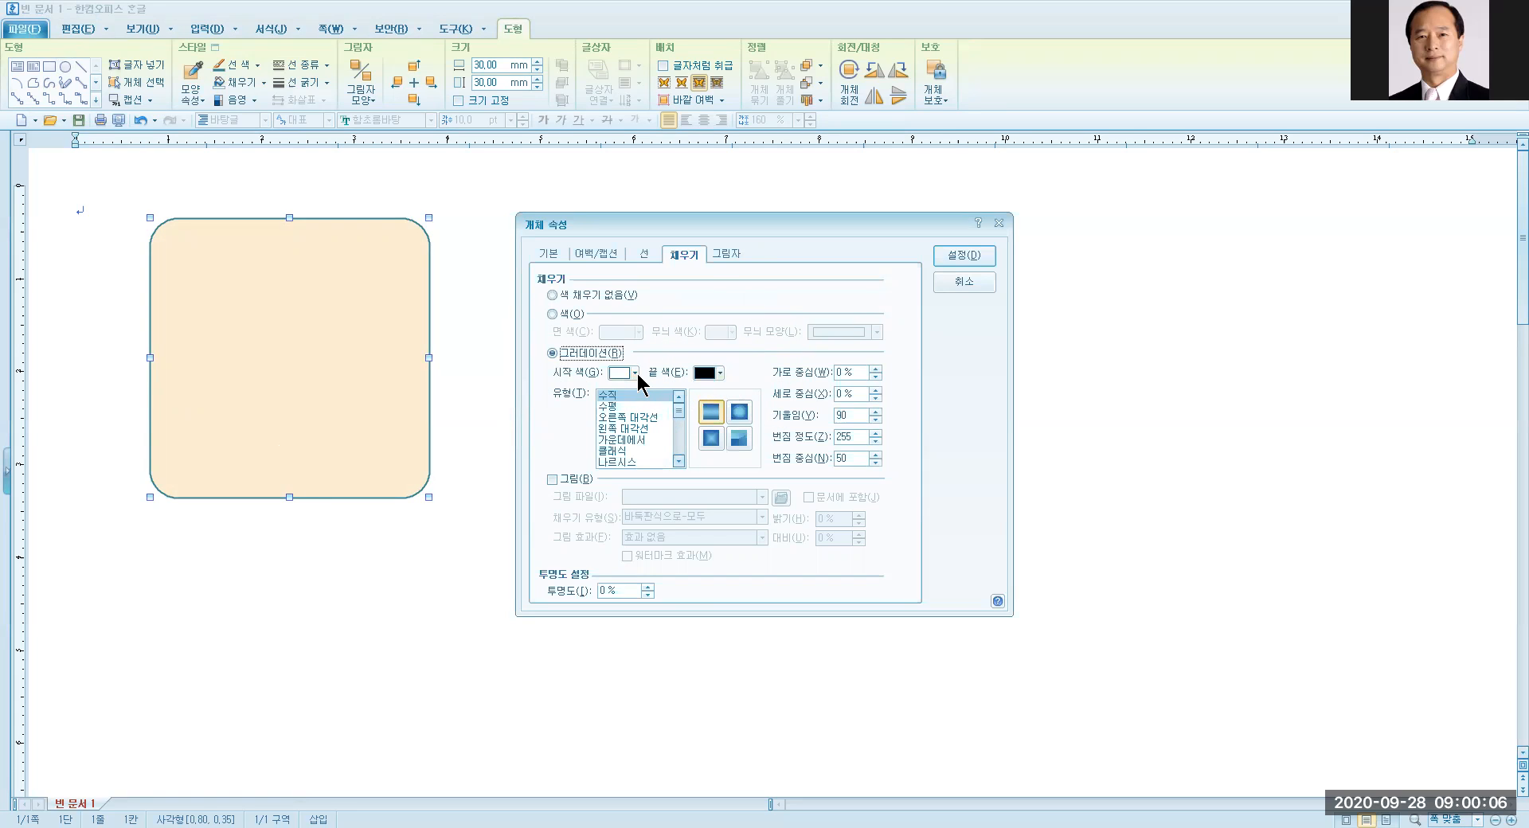
{"action": "left_click", "coordinate": [718, 375]}
{"action": "left_click", "coordinate": [718, 375]}
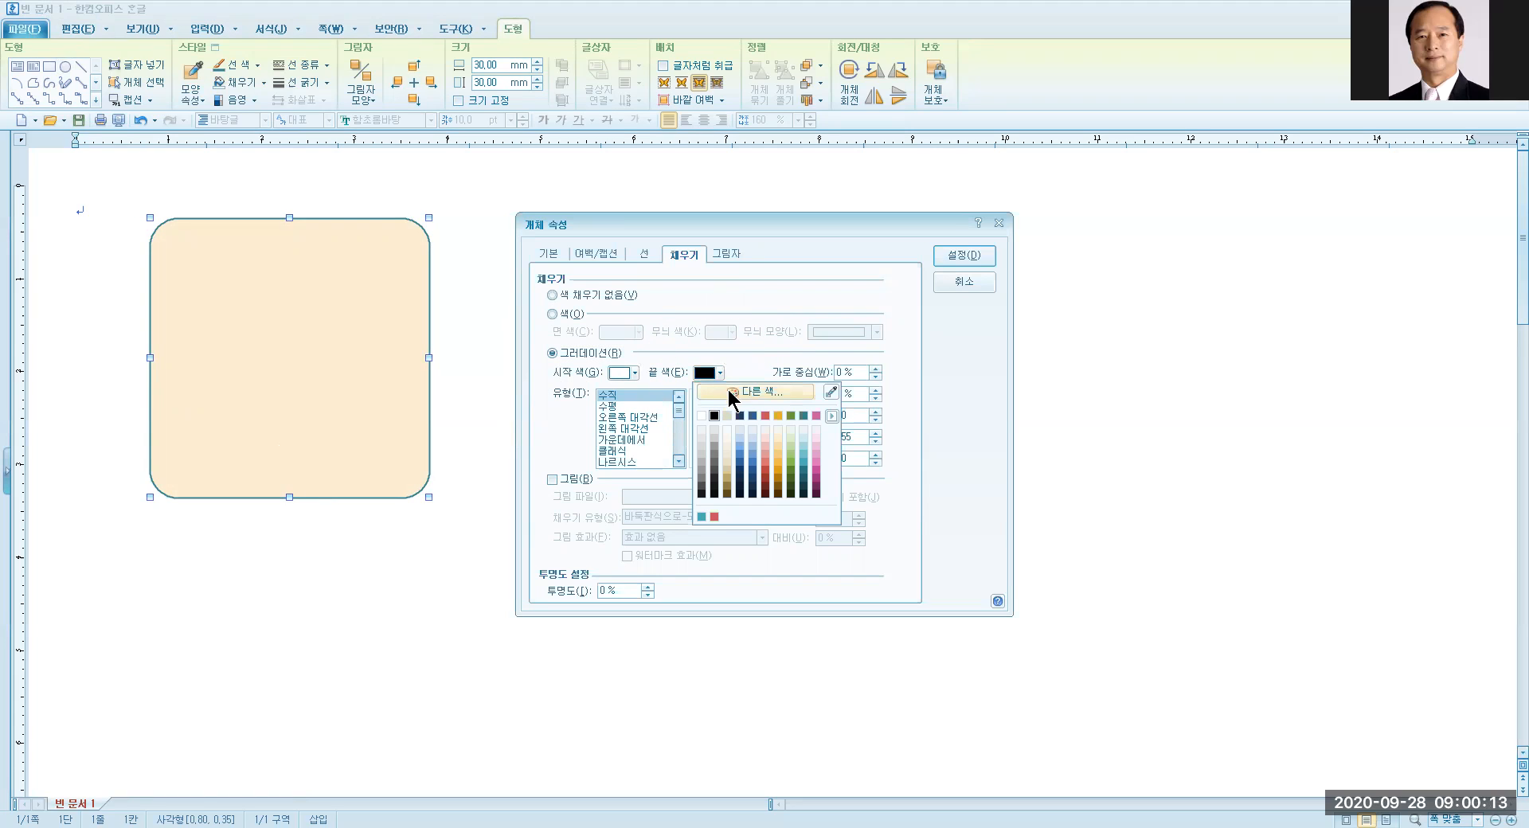
{"action": "left_click", "coordinate": [790, 467]}
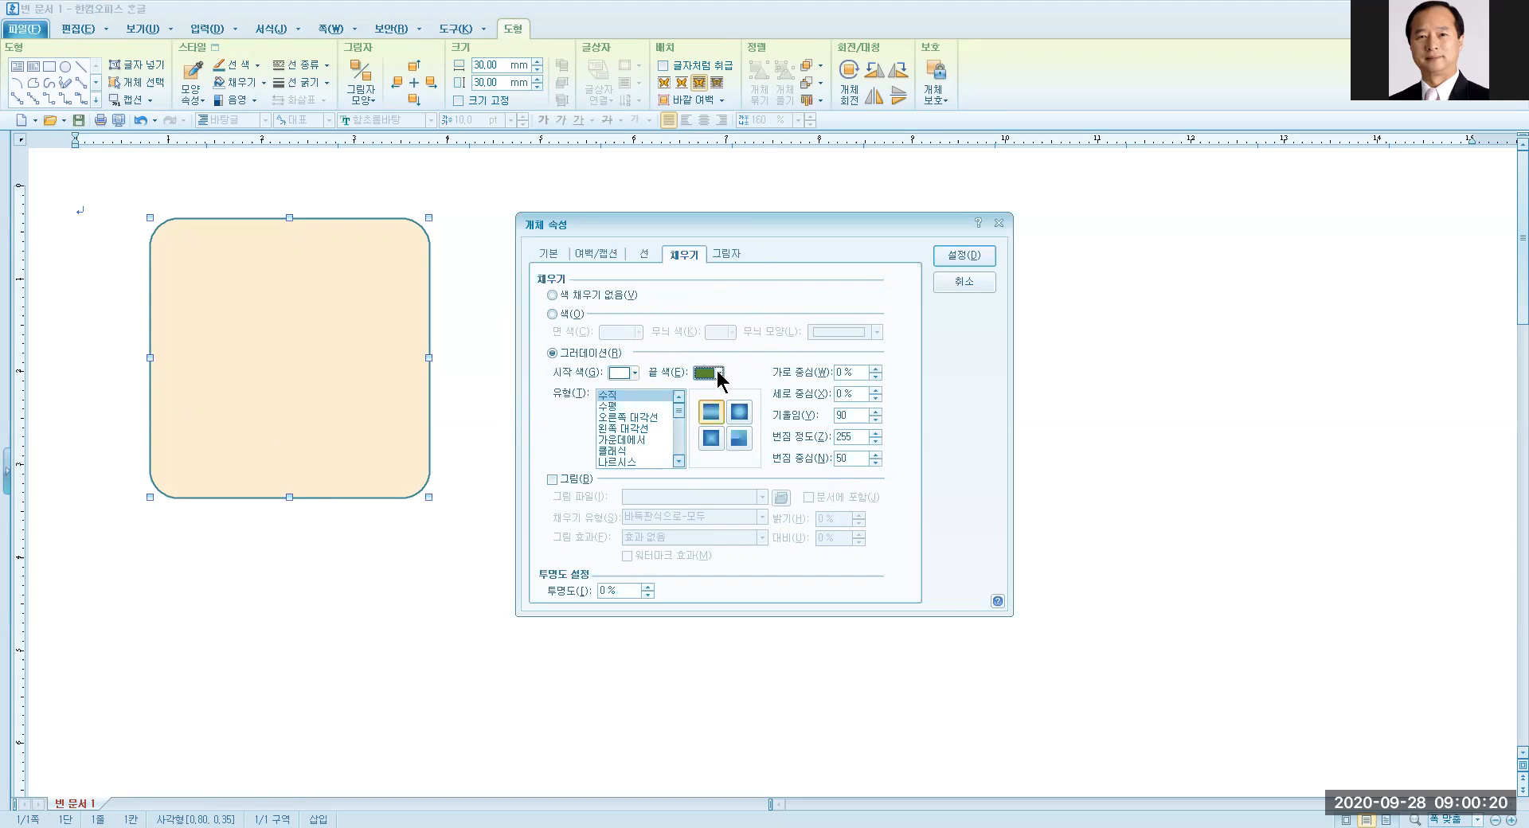
{"action": "left_click", "coordinate": [955, 257]}
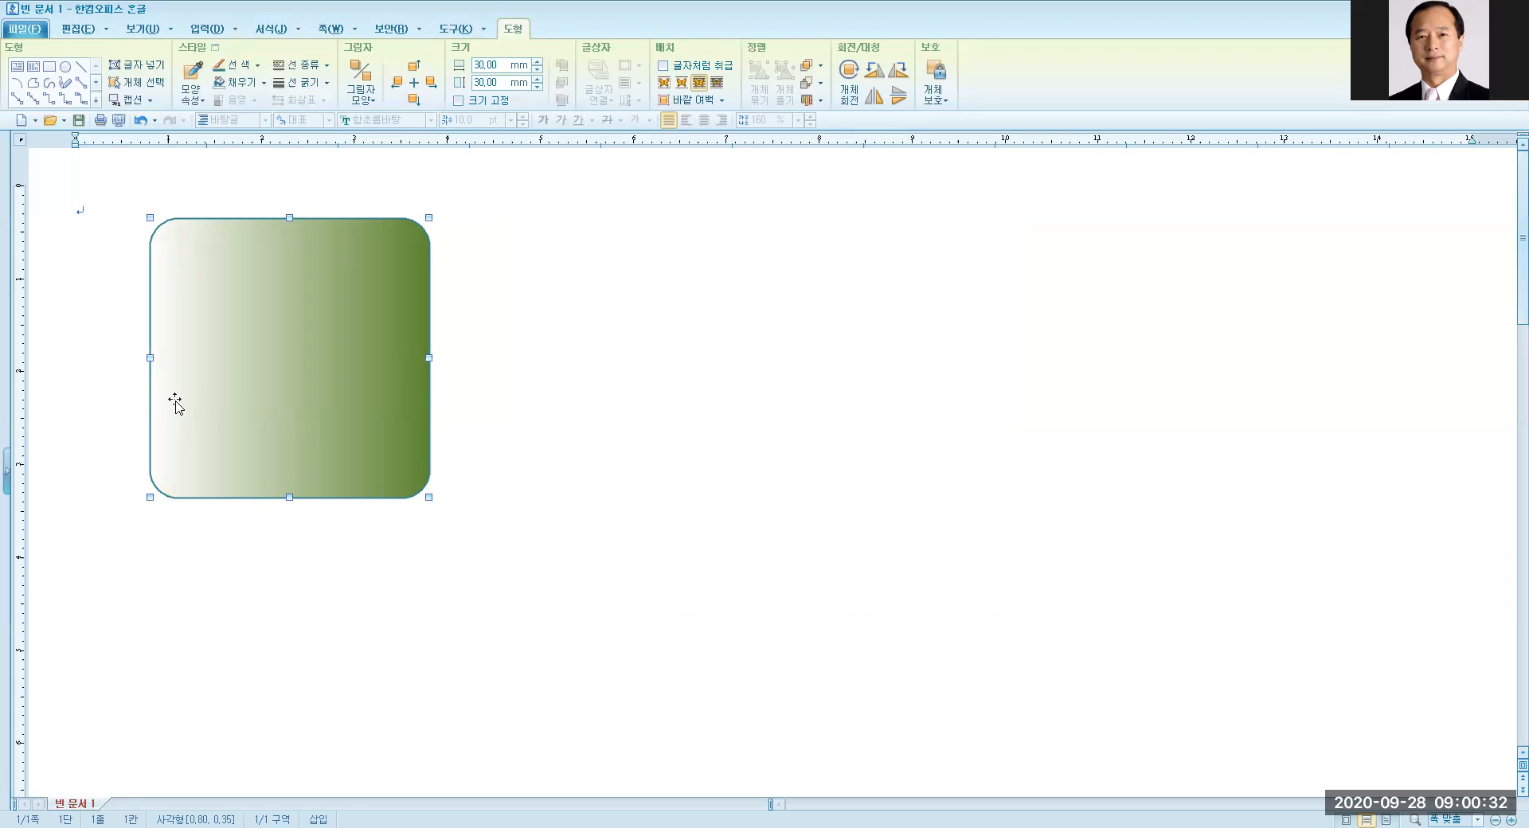
Step: Change the rounded square's gradient type to horizontal (수평) and apply it
{"action": "left_click", "coordinate": [267, 328]}
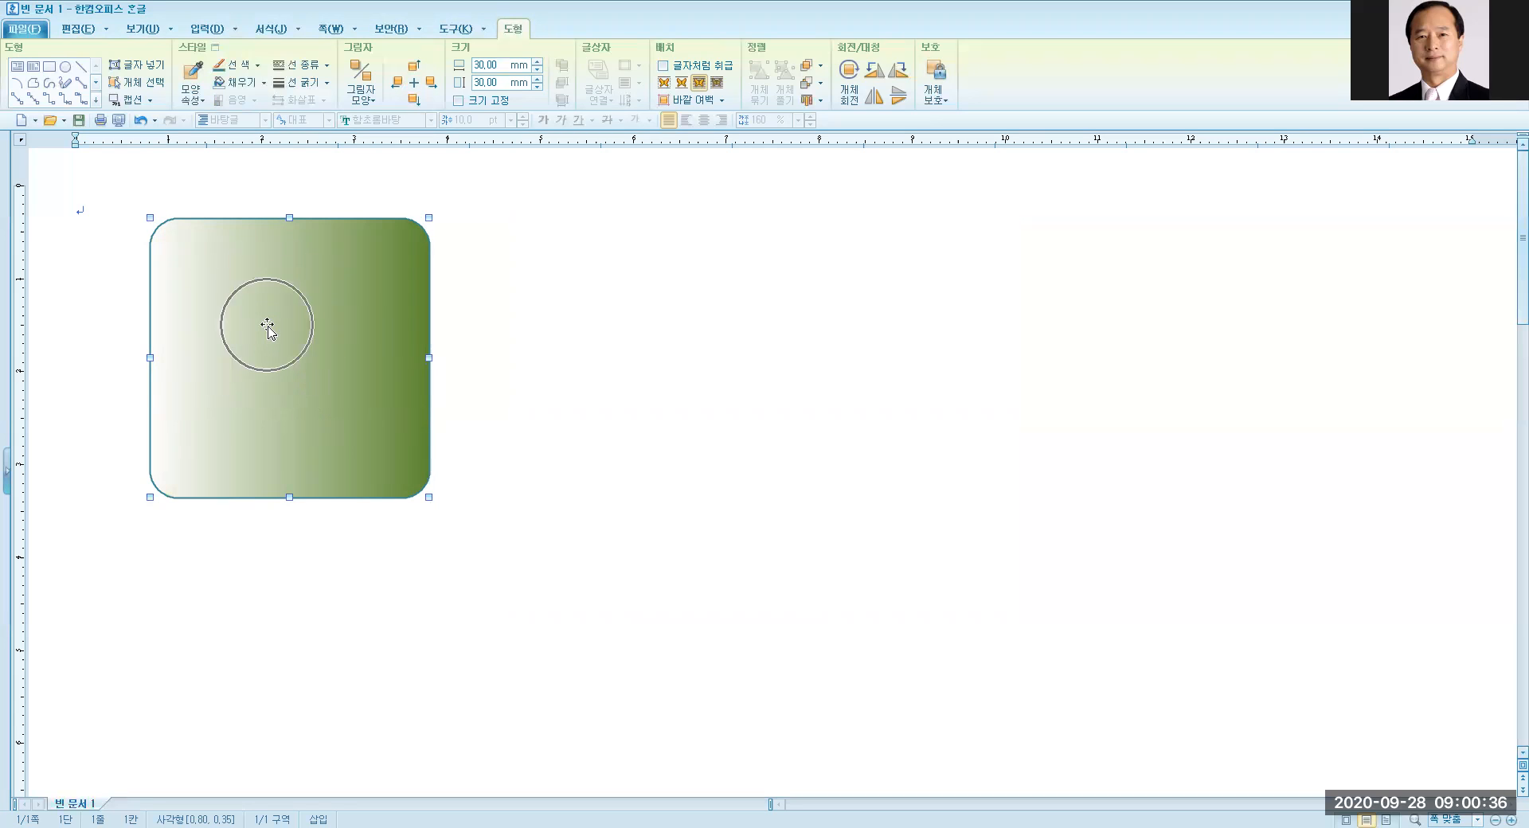
{"action": "double_click", "coordinate": [268, 328]}
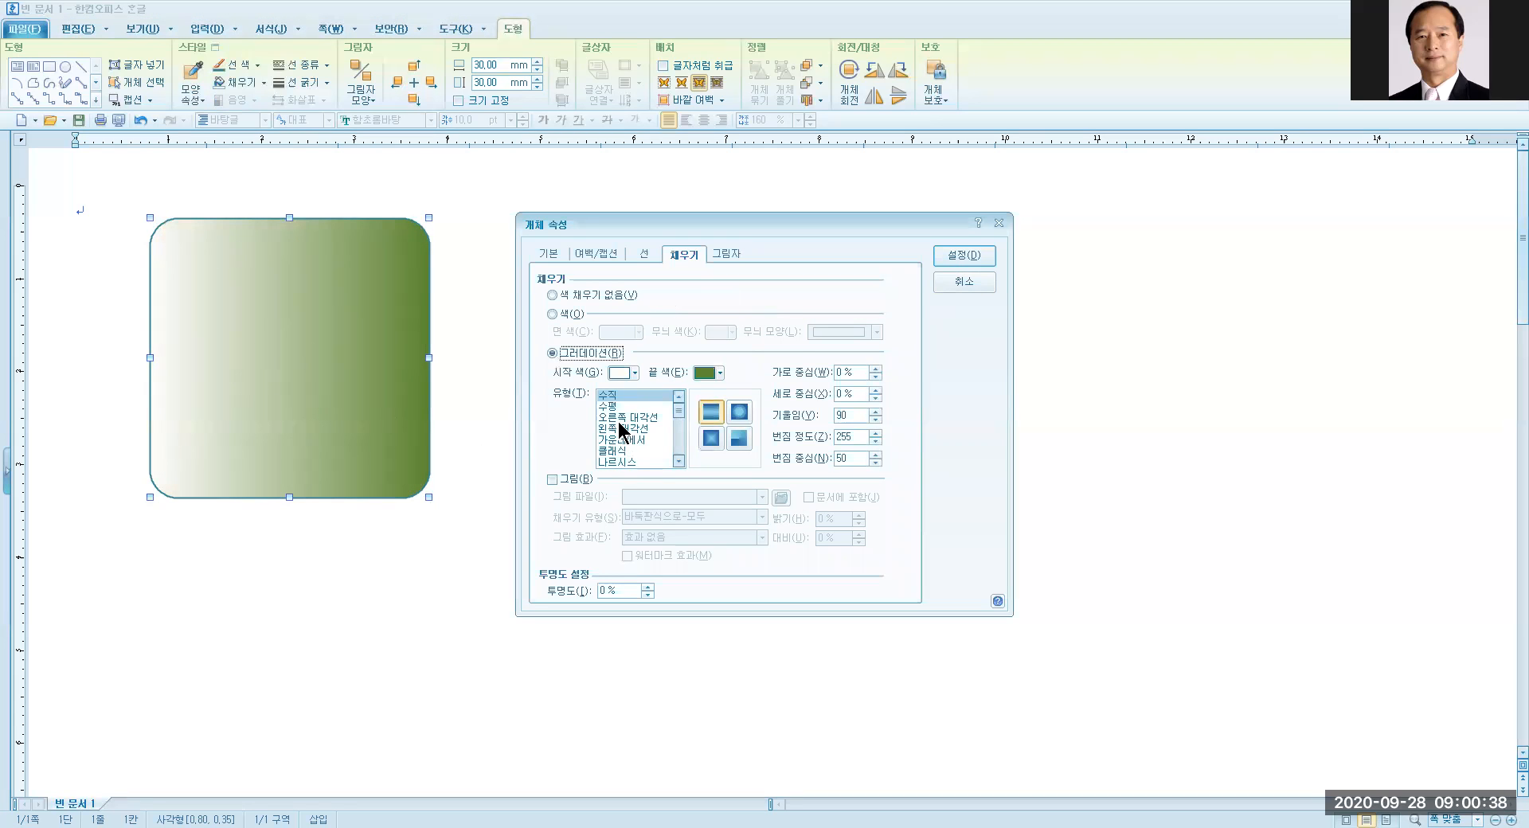
{"action": "key", "text": "ctrl"}
{"action": "key", "text": "ctrl"}
{"action": "key", "text": "ctrl"}
{"action": "left_click", "coordinate": [613, 408]}
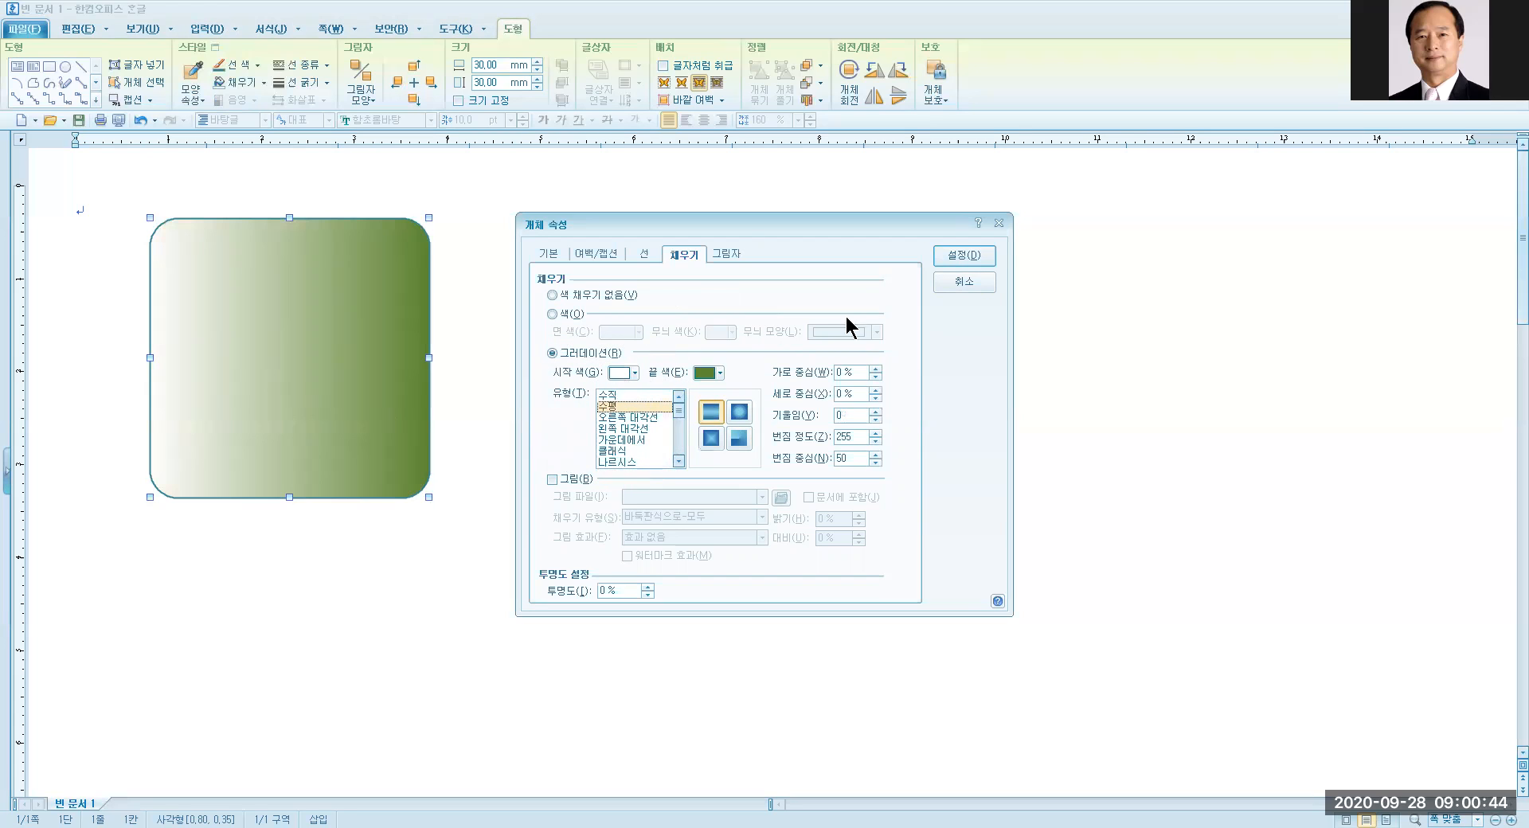
{"action": "key", "text": "ctrl"}
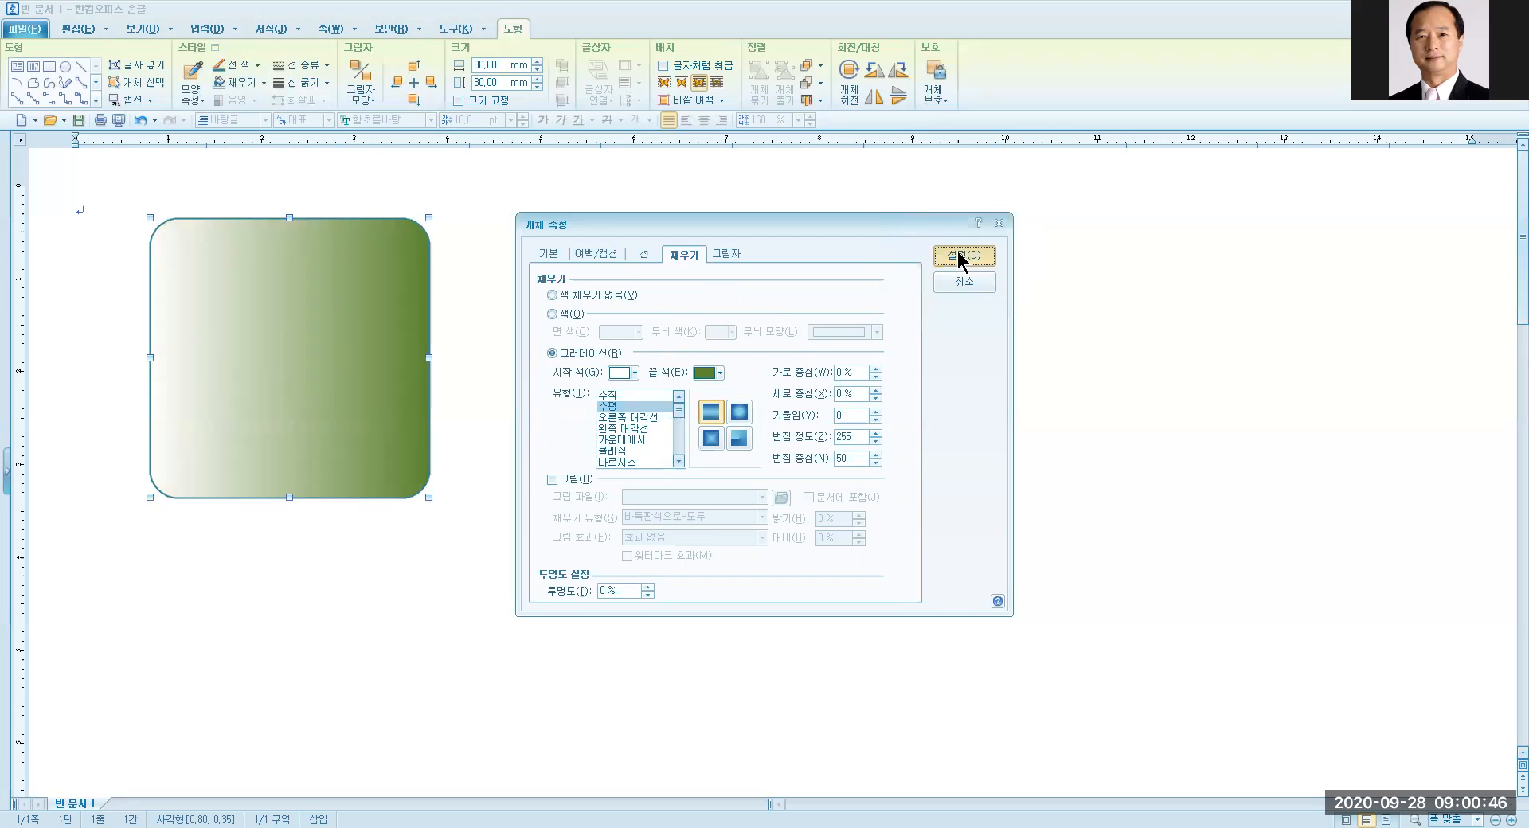
{"action": "left_click", "coordinate": [960, 256]}
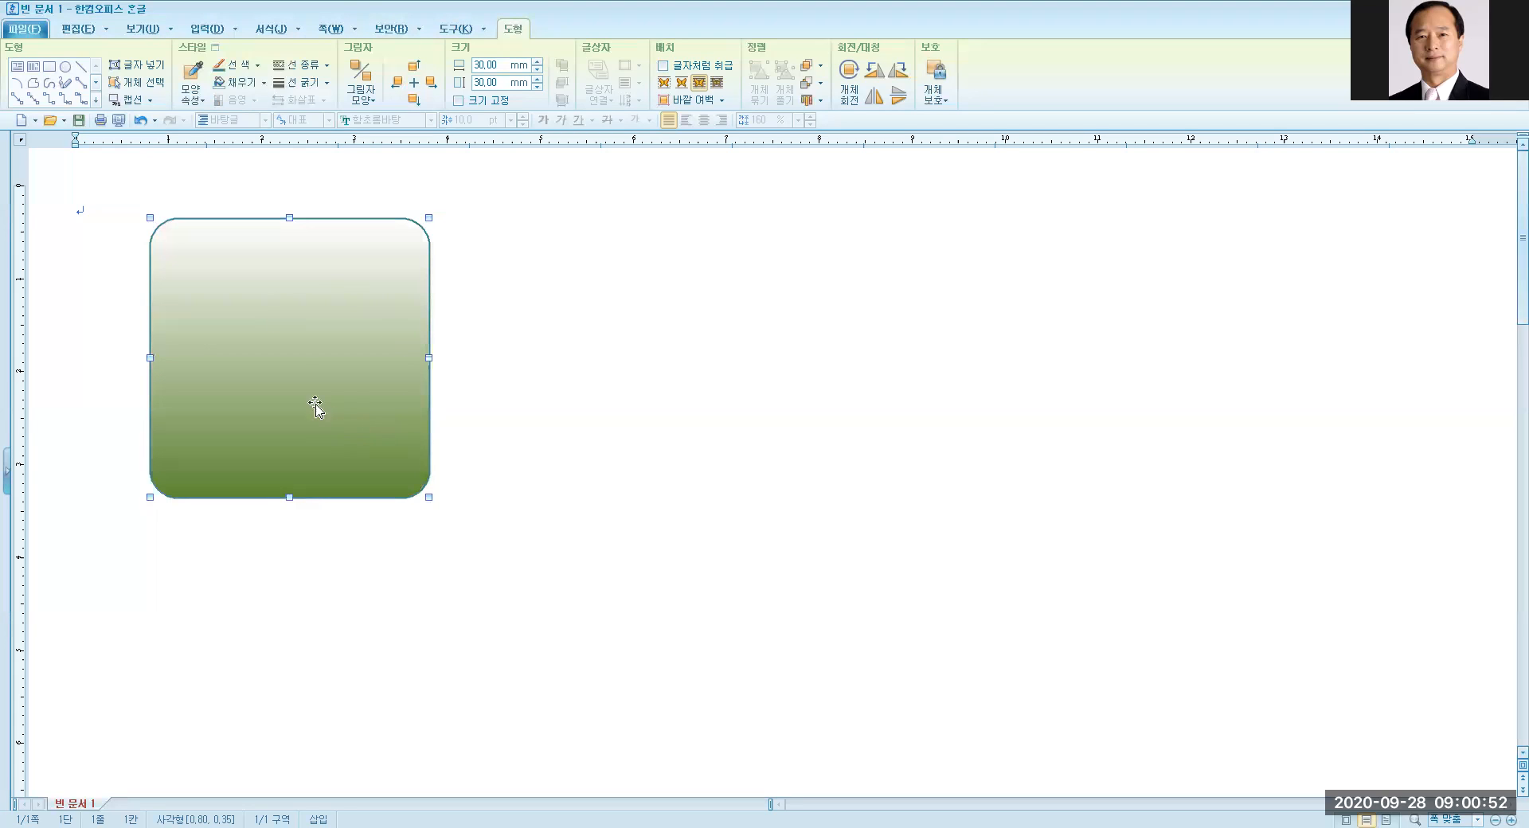
Step: Change the gradient type of the rounded square to from-centre (가운데에서) and apply it
{"action": "double_click", "coordinate": [299, 366]}
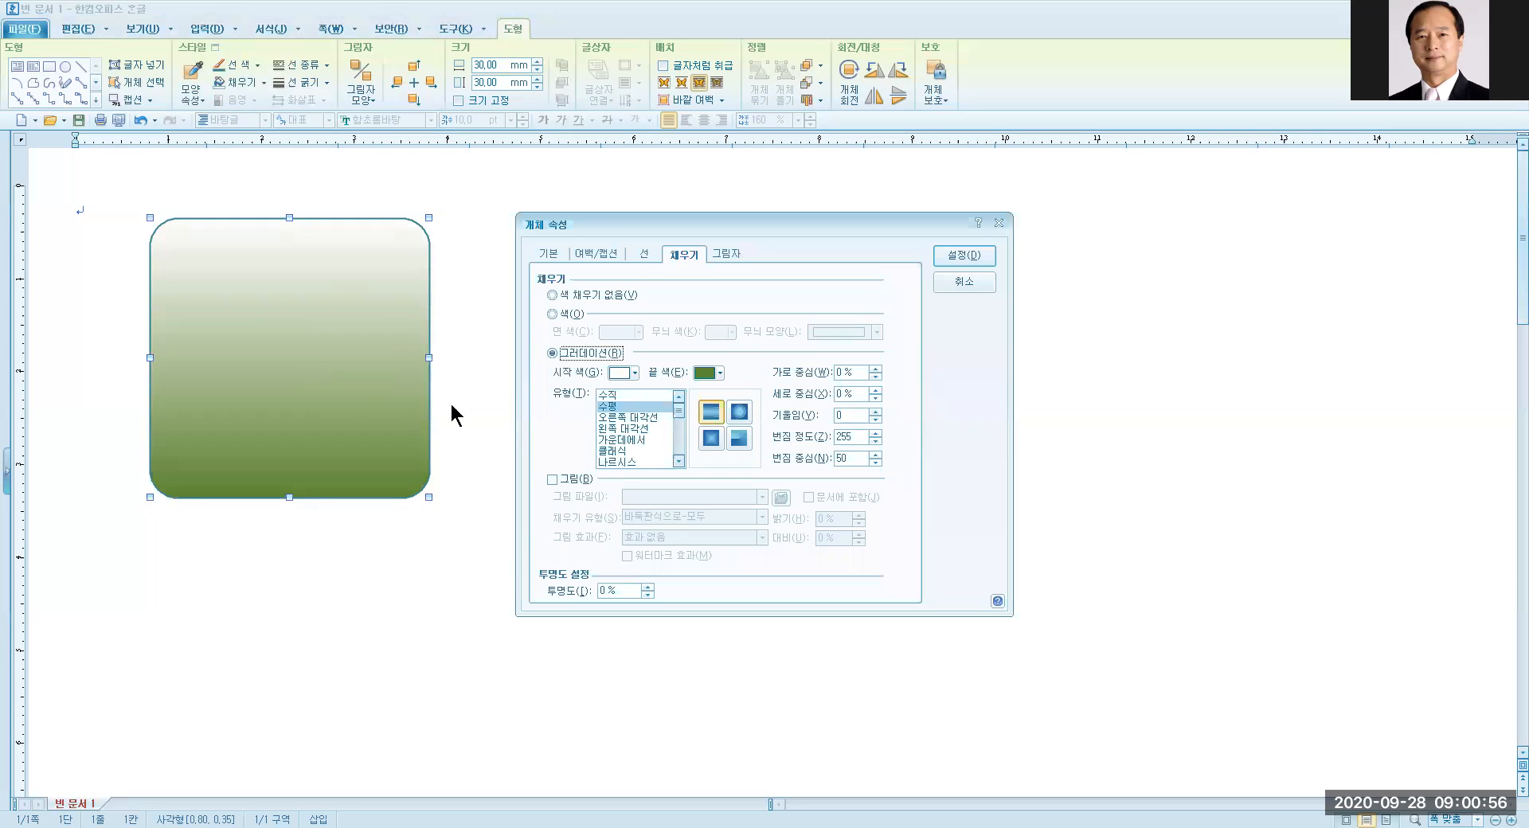
{"action": "key", "text": "ctrl"}
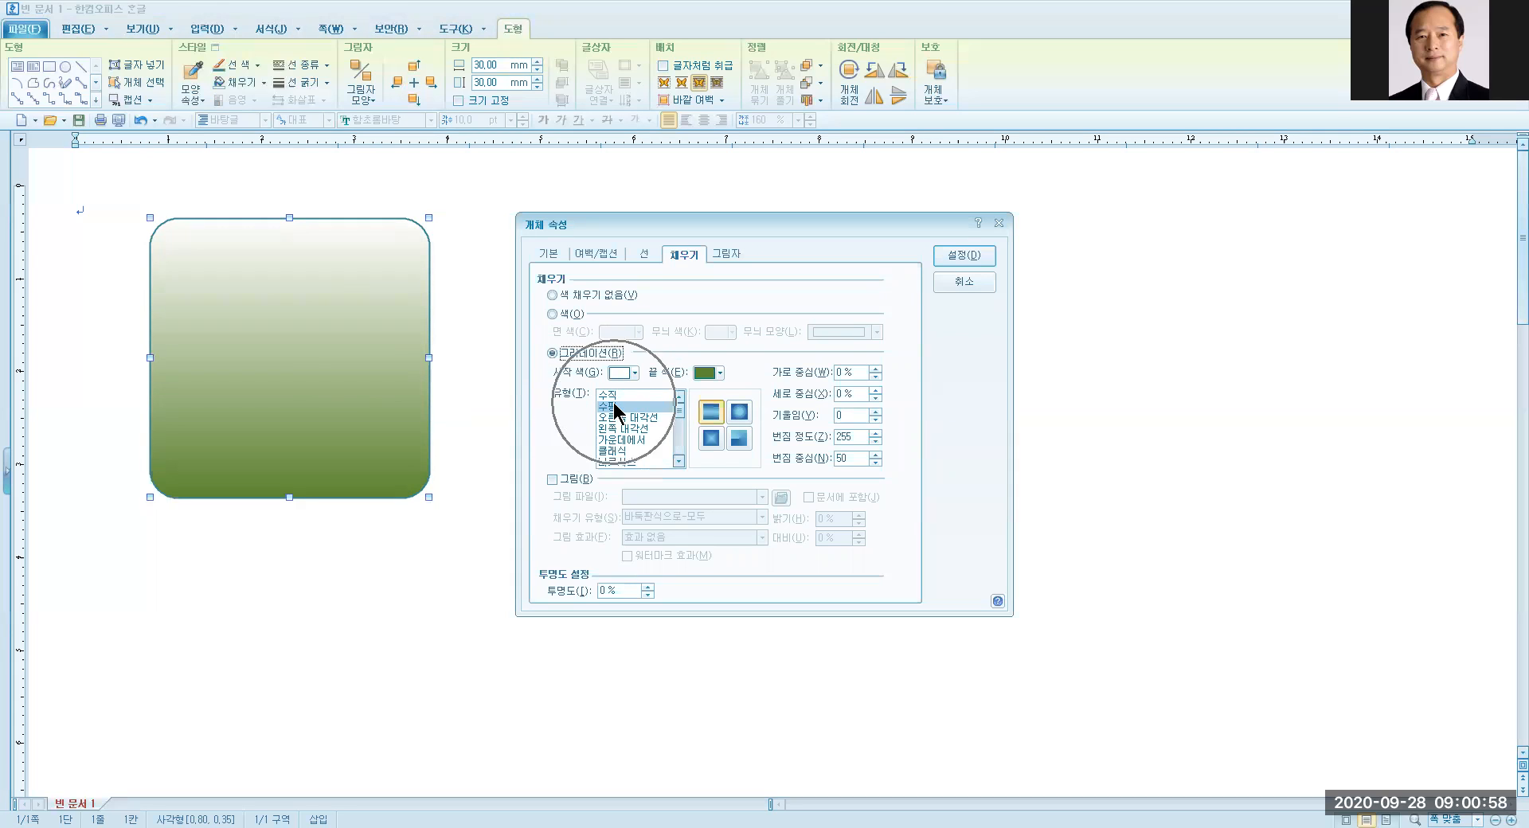
{"action": "key", "text": "ctrl"}
{"action": "left_click", "coordinate": [611, 441]}
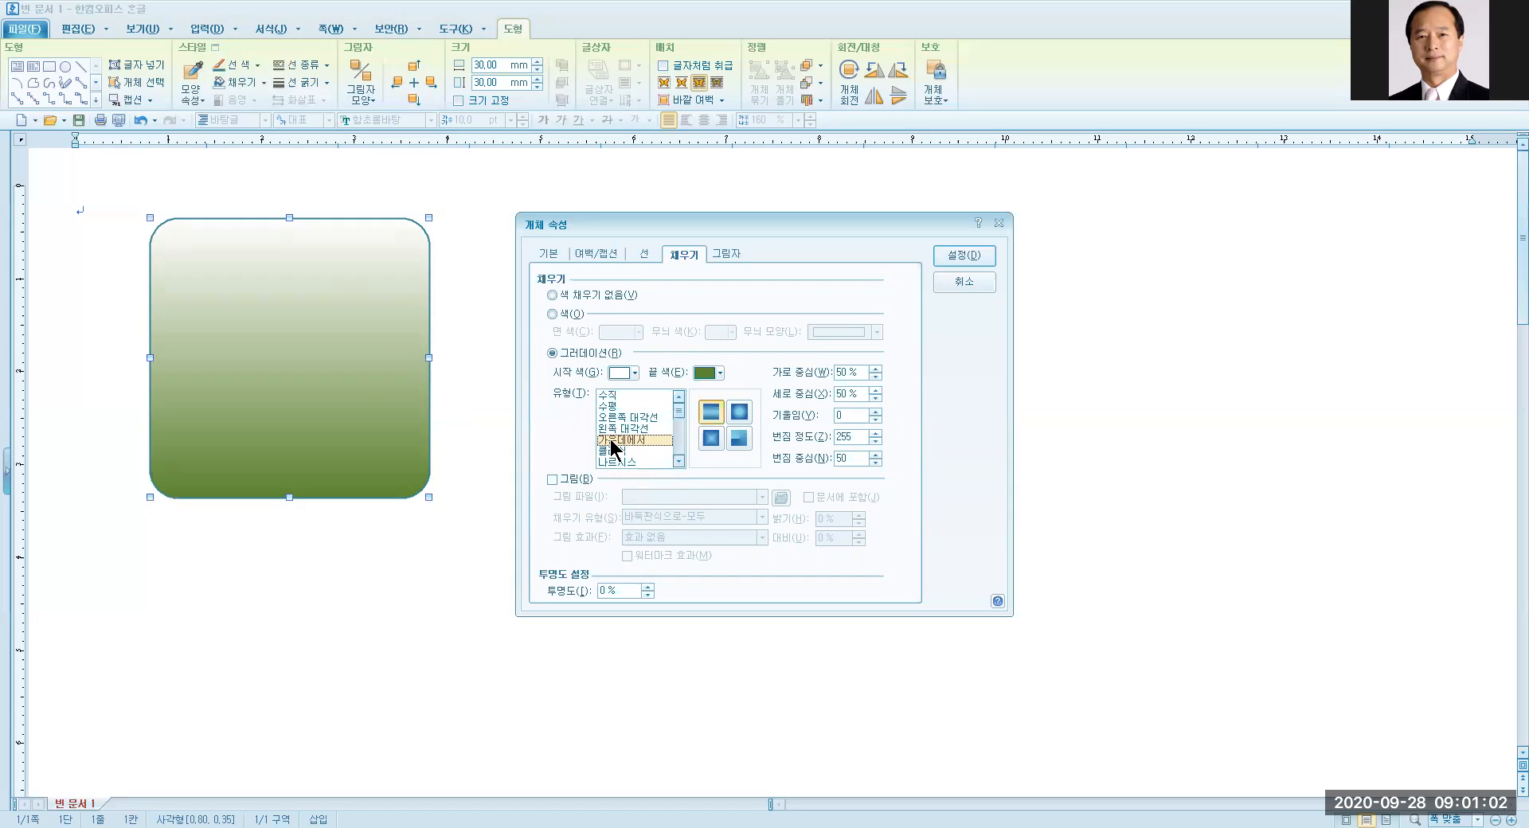
{"action": "left_click", "coordinate": [964, 255]}
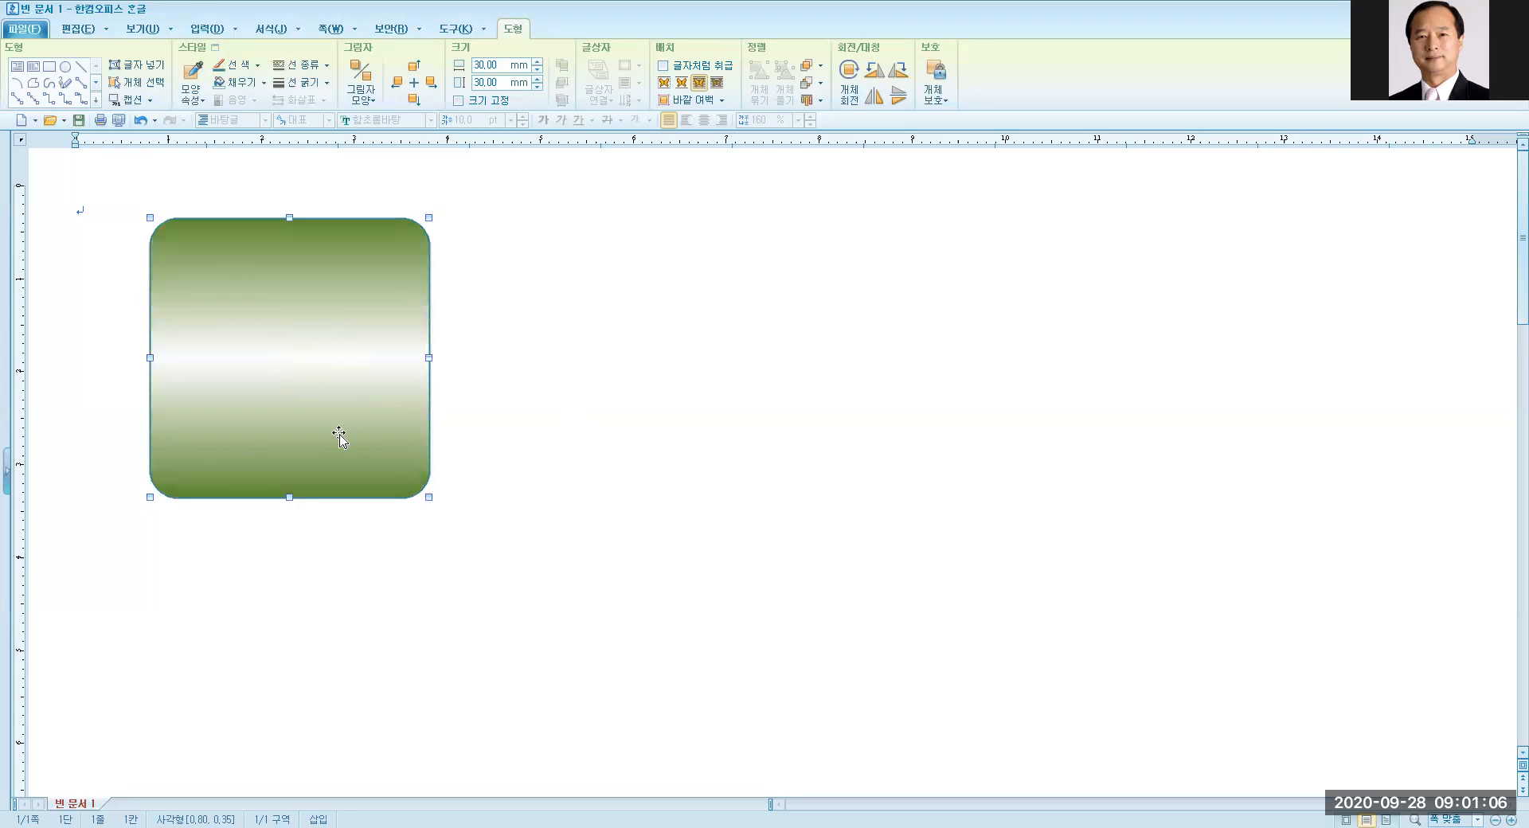
Step: Apply the circular (원형) gradient shape to the rounded square's fill
{"action": "double_click", "coordinate": [288, 352]}
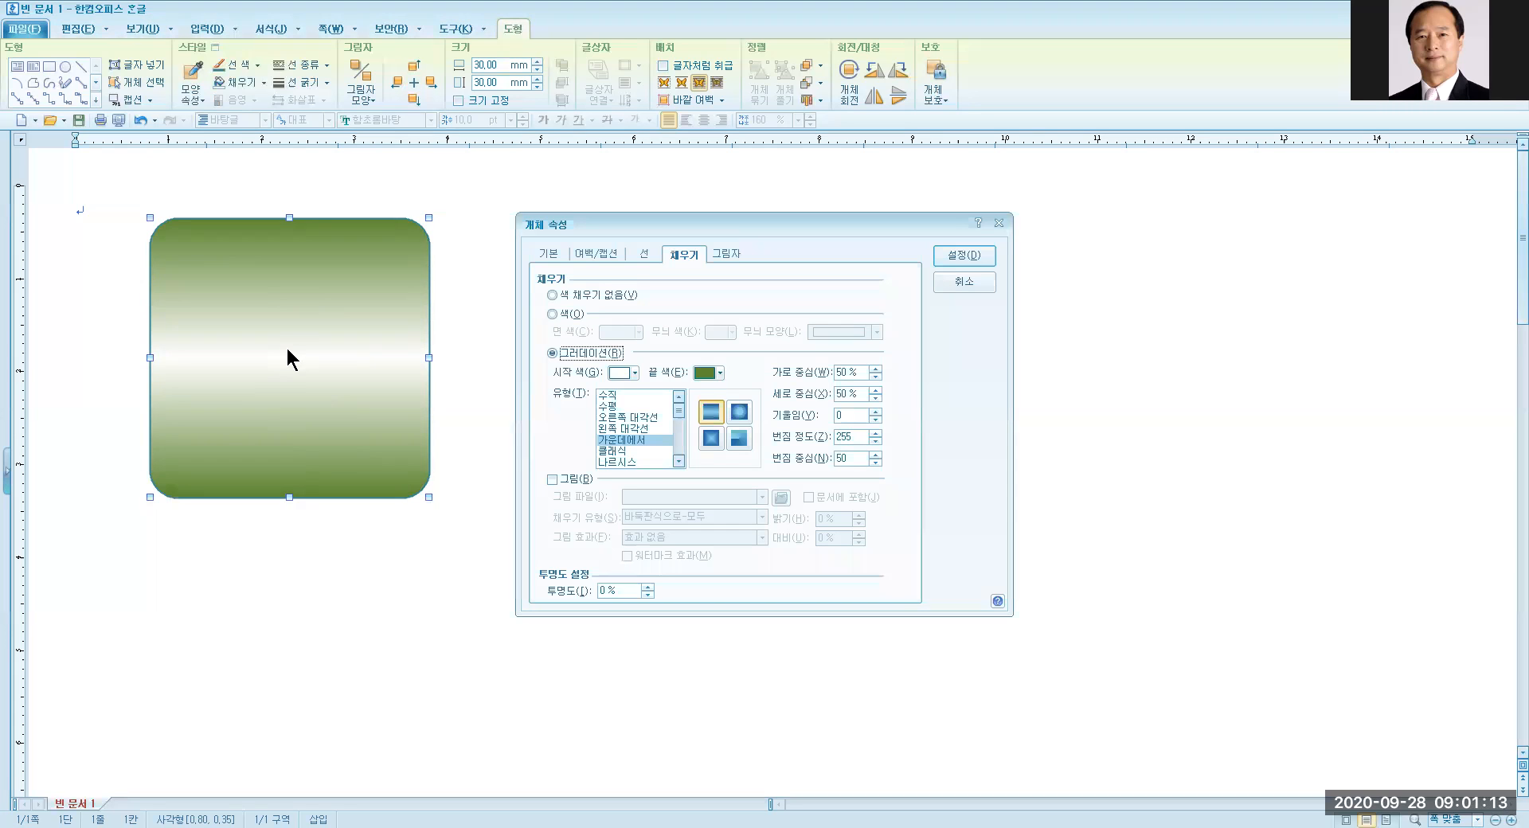
{"action": "left_click", "coordinate": [736, 412]}
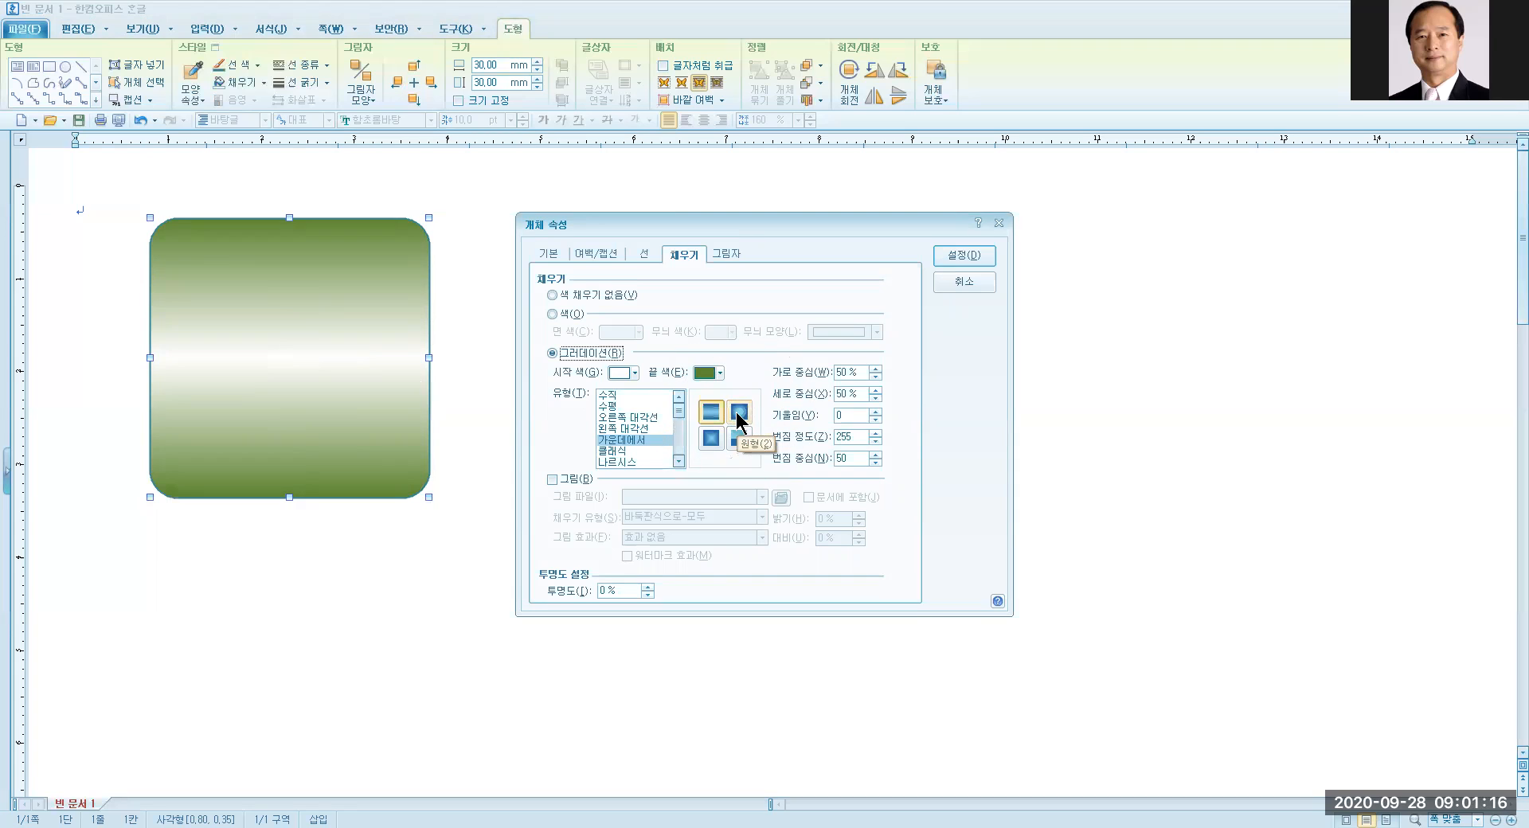
{"action": "left_click", "coordinate": [739, 412]}
{"action": "left_click", "coordinate": [963, 255]}
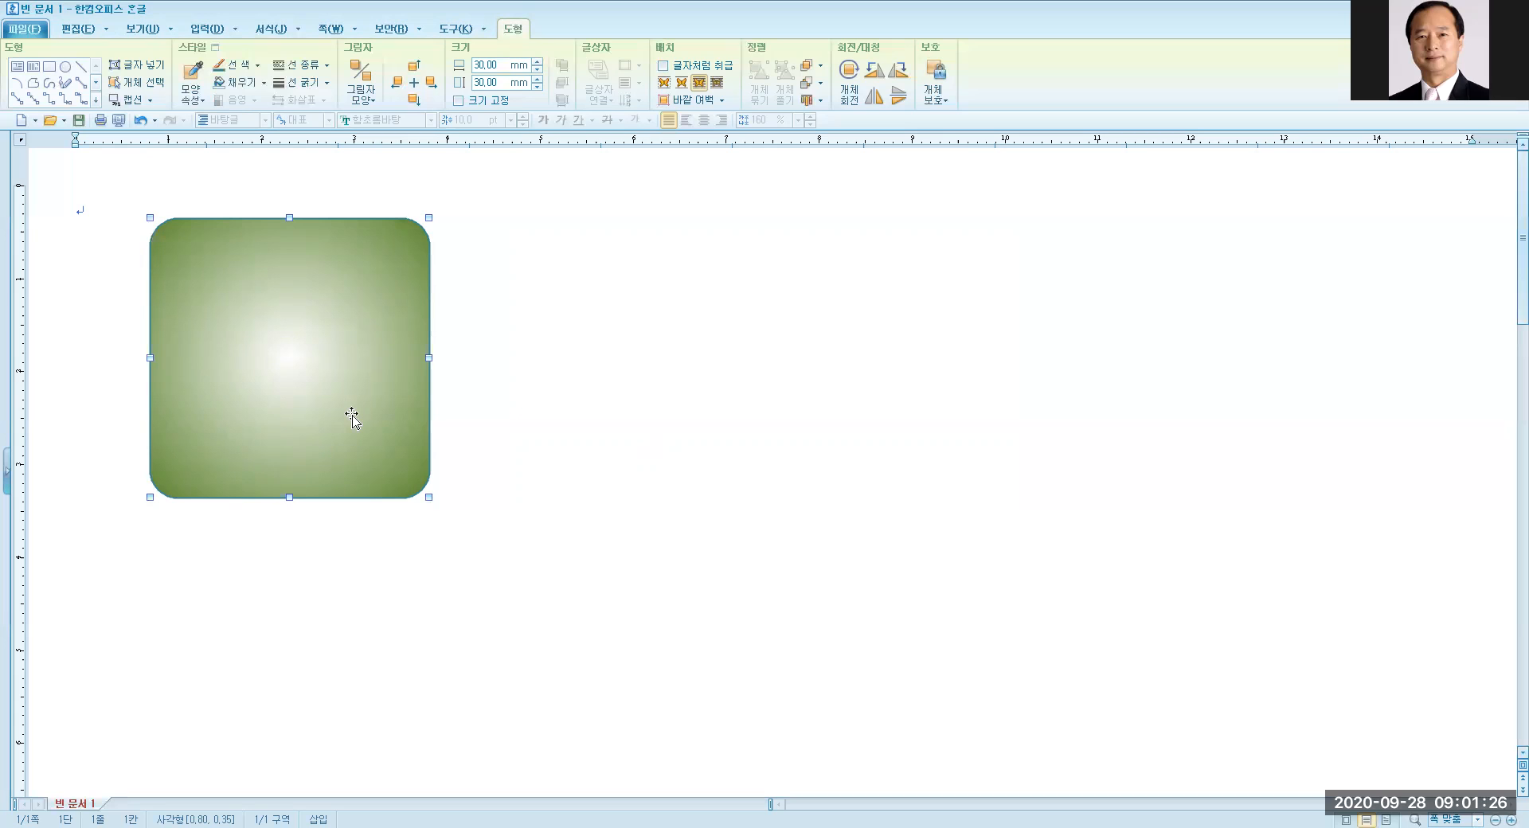
Step: Switch the rounded square's gradient shape to rectangular (사각형) and apply it
{"action": "double_click", "coordinate": [274, 381]}
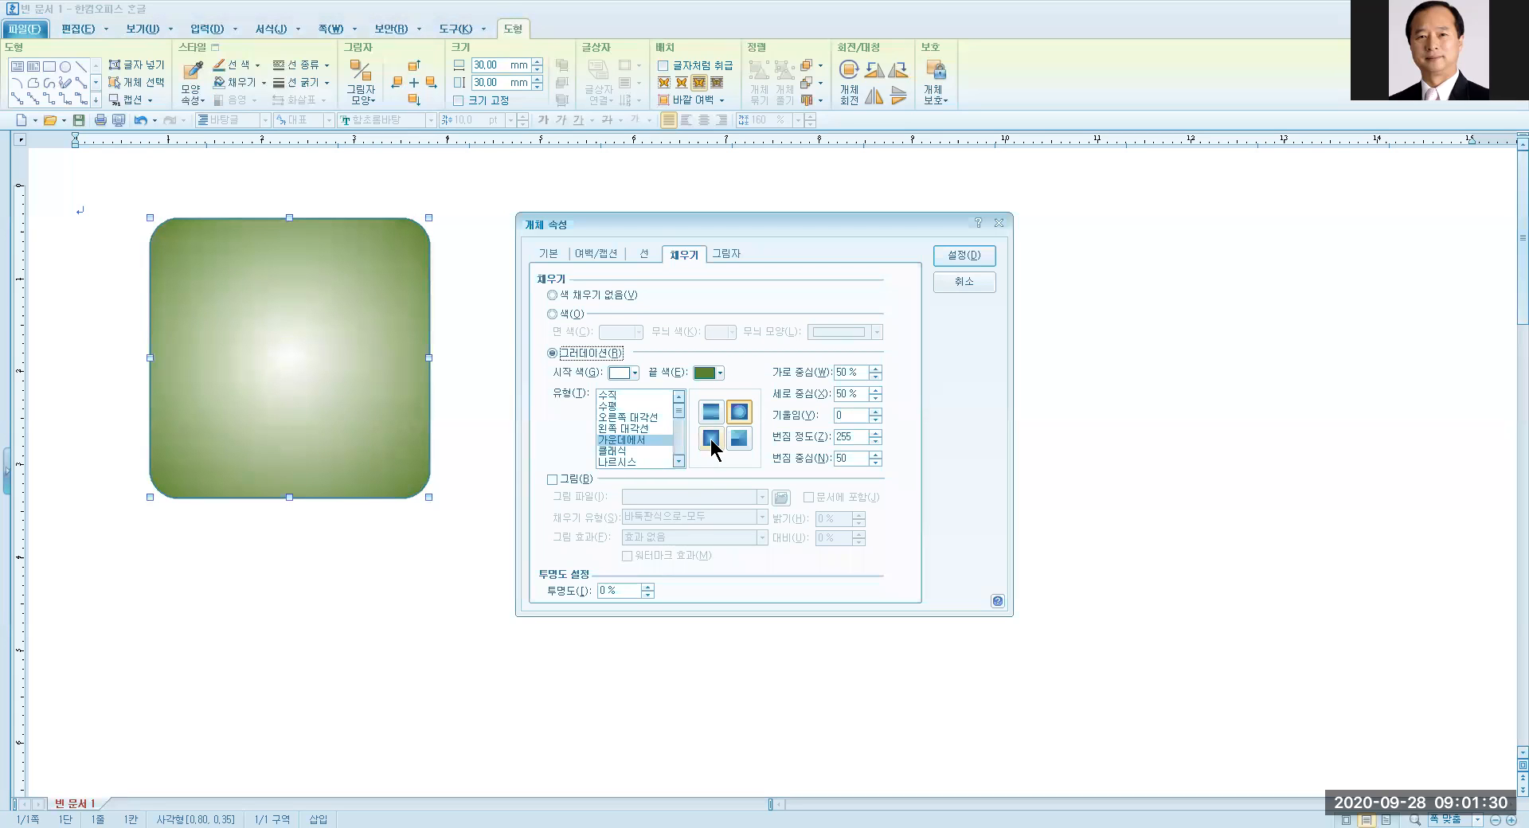
{"action": "left_click", "coordinate": [712, 443]}
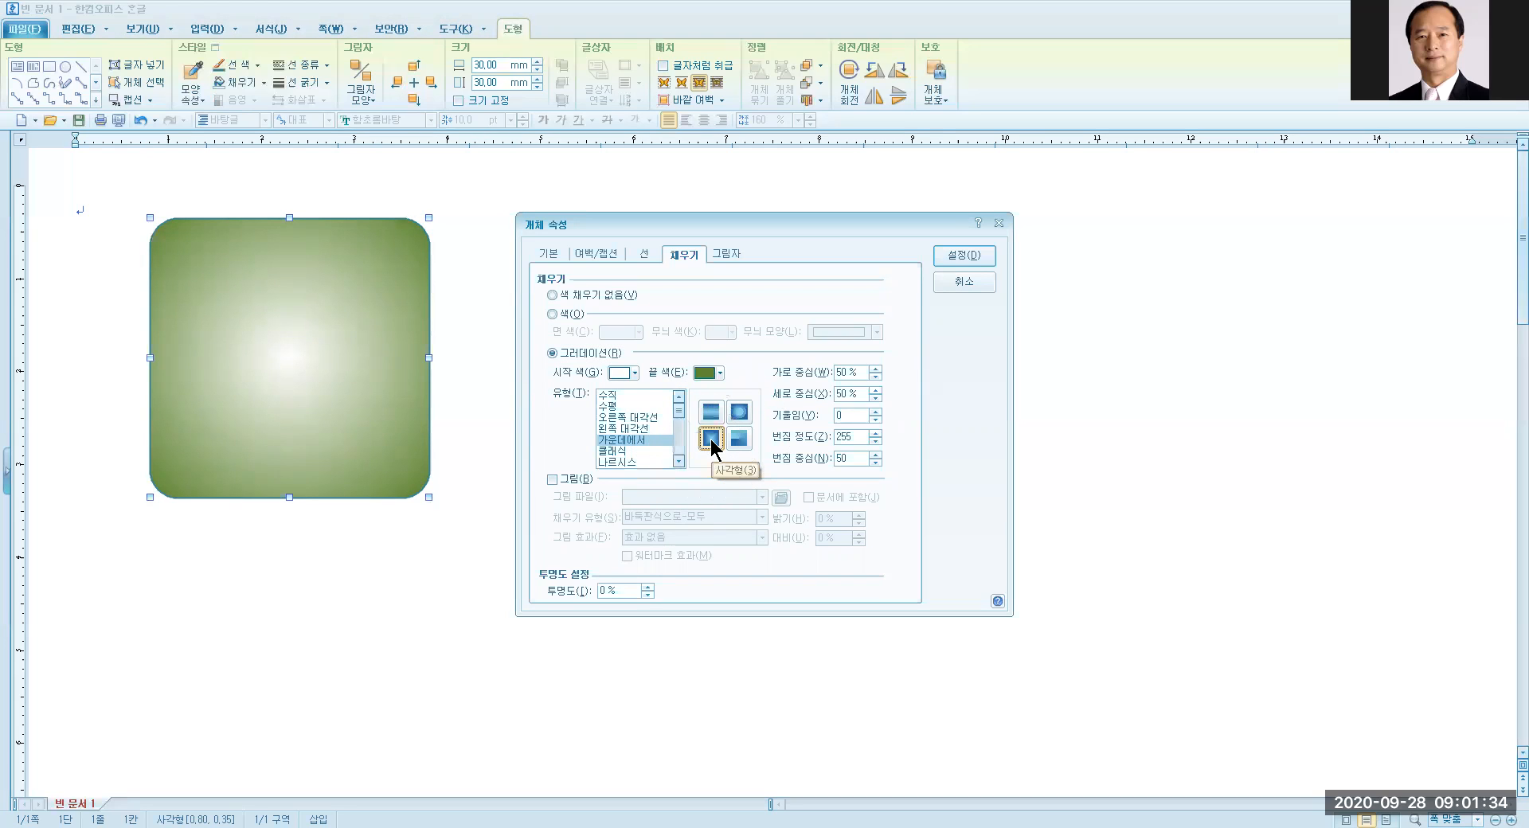
{"action": "left_click", "coordinate": [958, 256]}
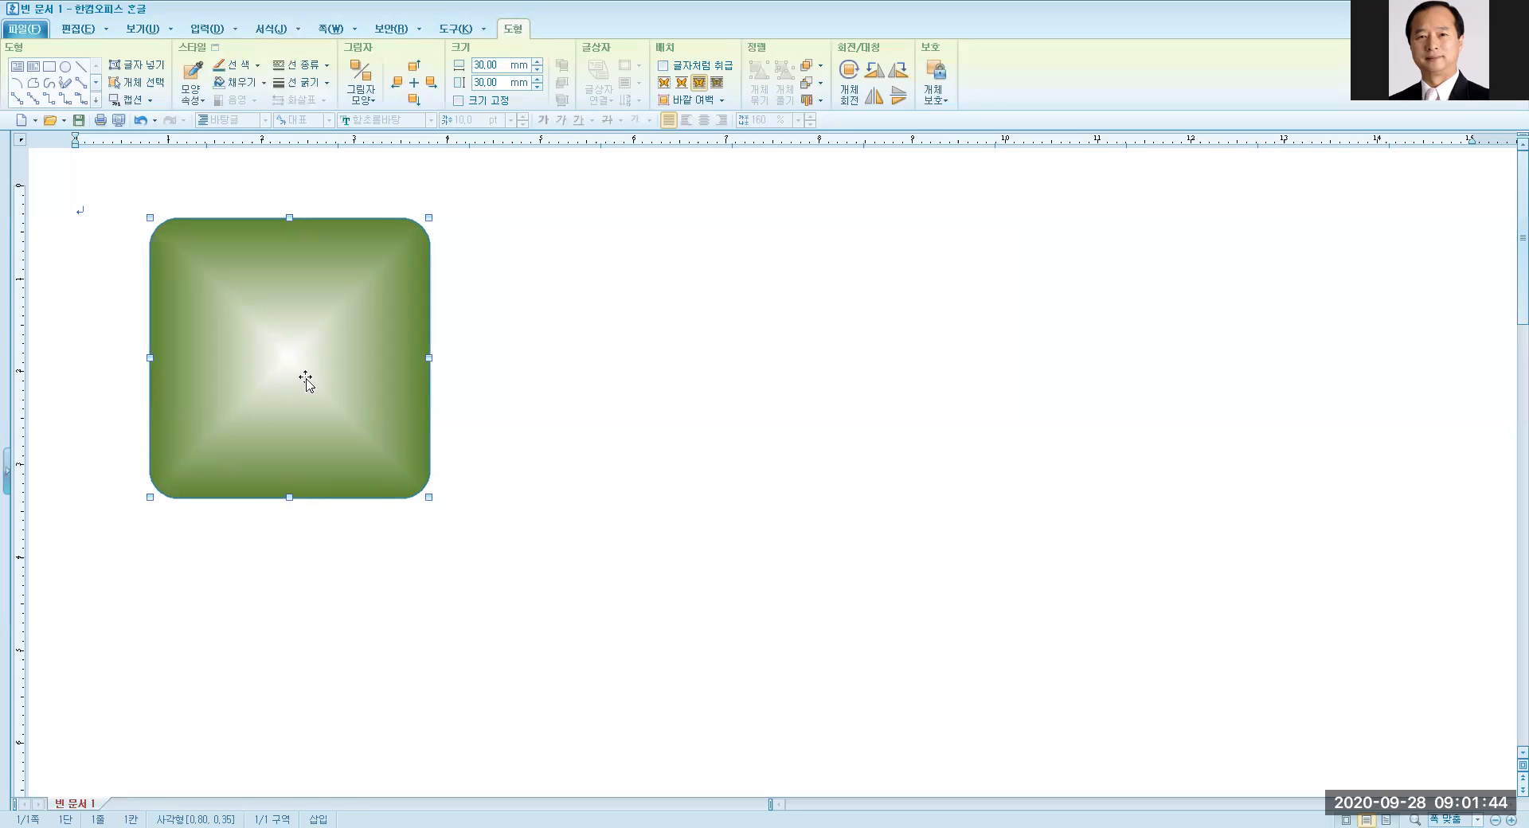
Step: Set the rounded square's gradient shape to conical (원뿔), apply it and deselect the square
{"action": "double_click", "coordinate": [416, 477]}
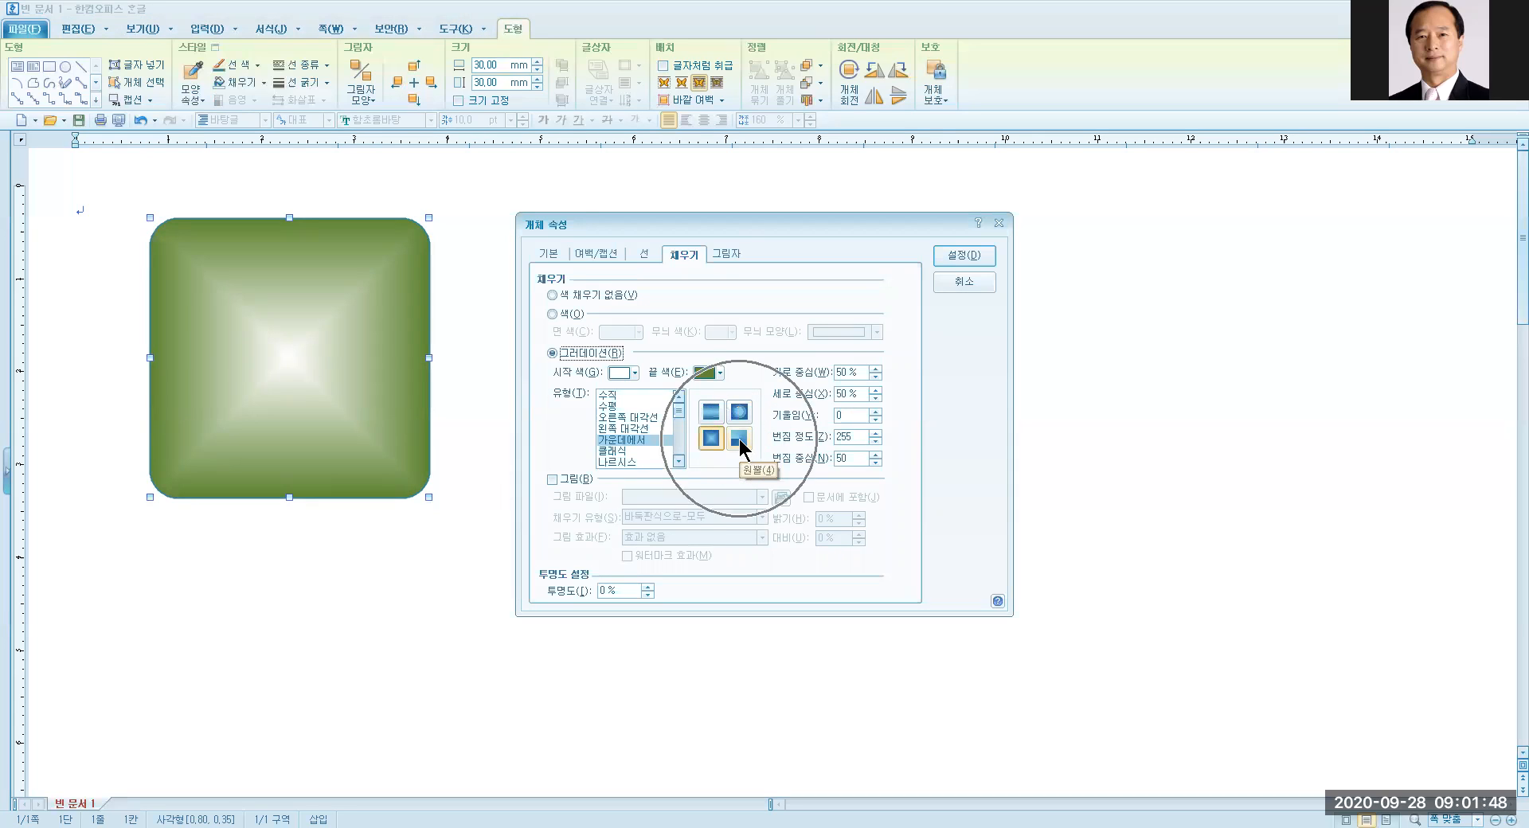
{"action": "left_click", "coordinate": [740, 440]}
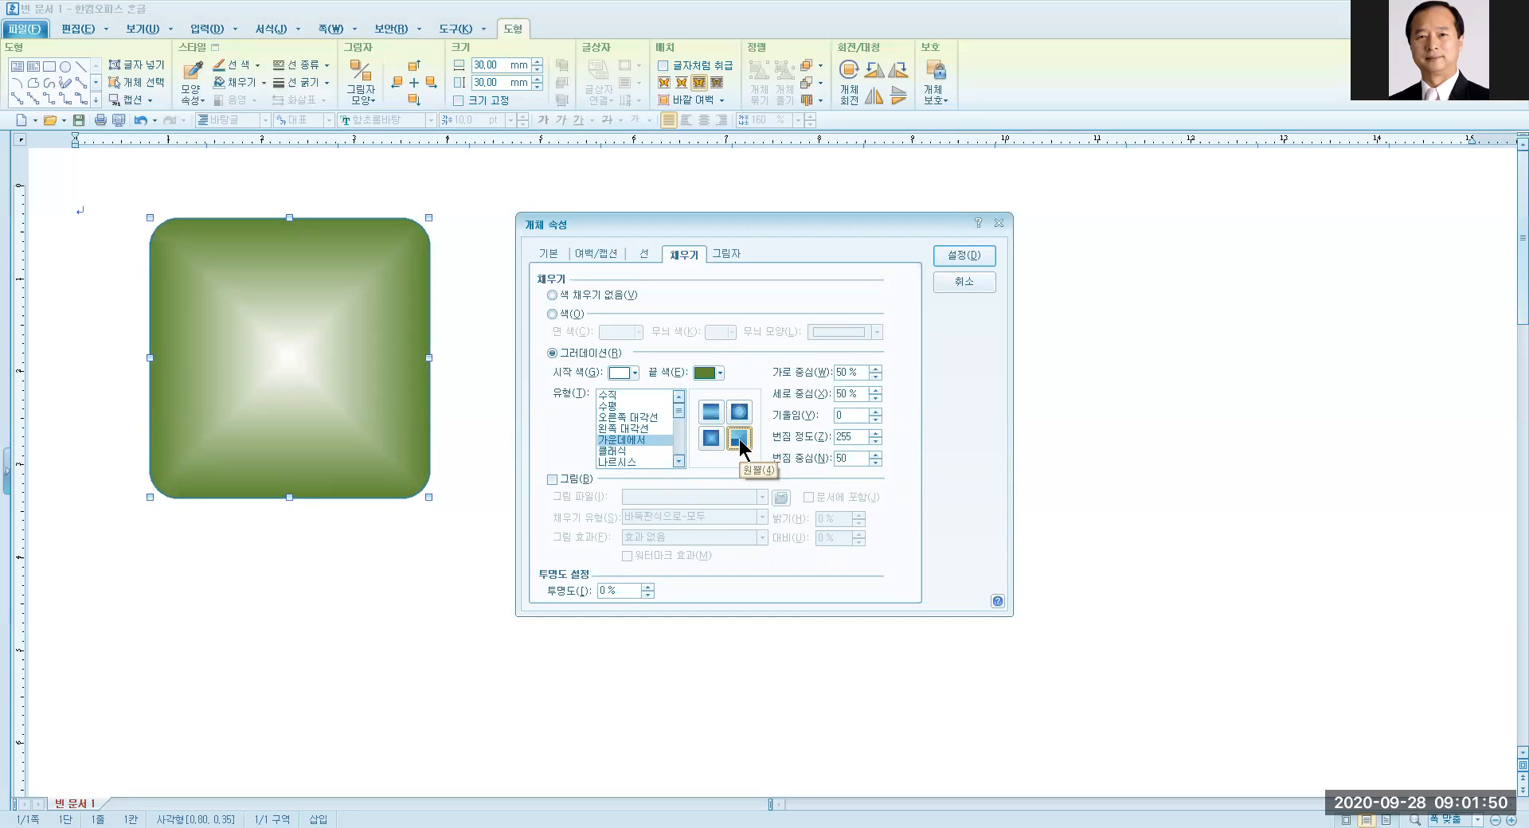
{"action": "left_click", "coordinate": [953, 259]}
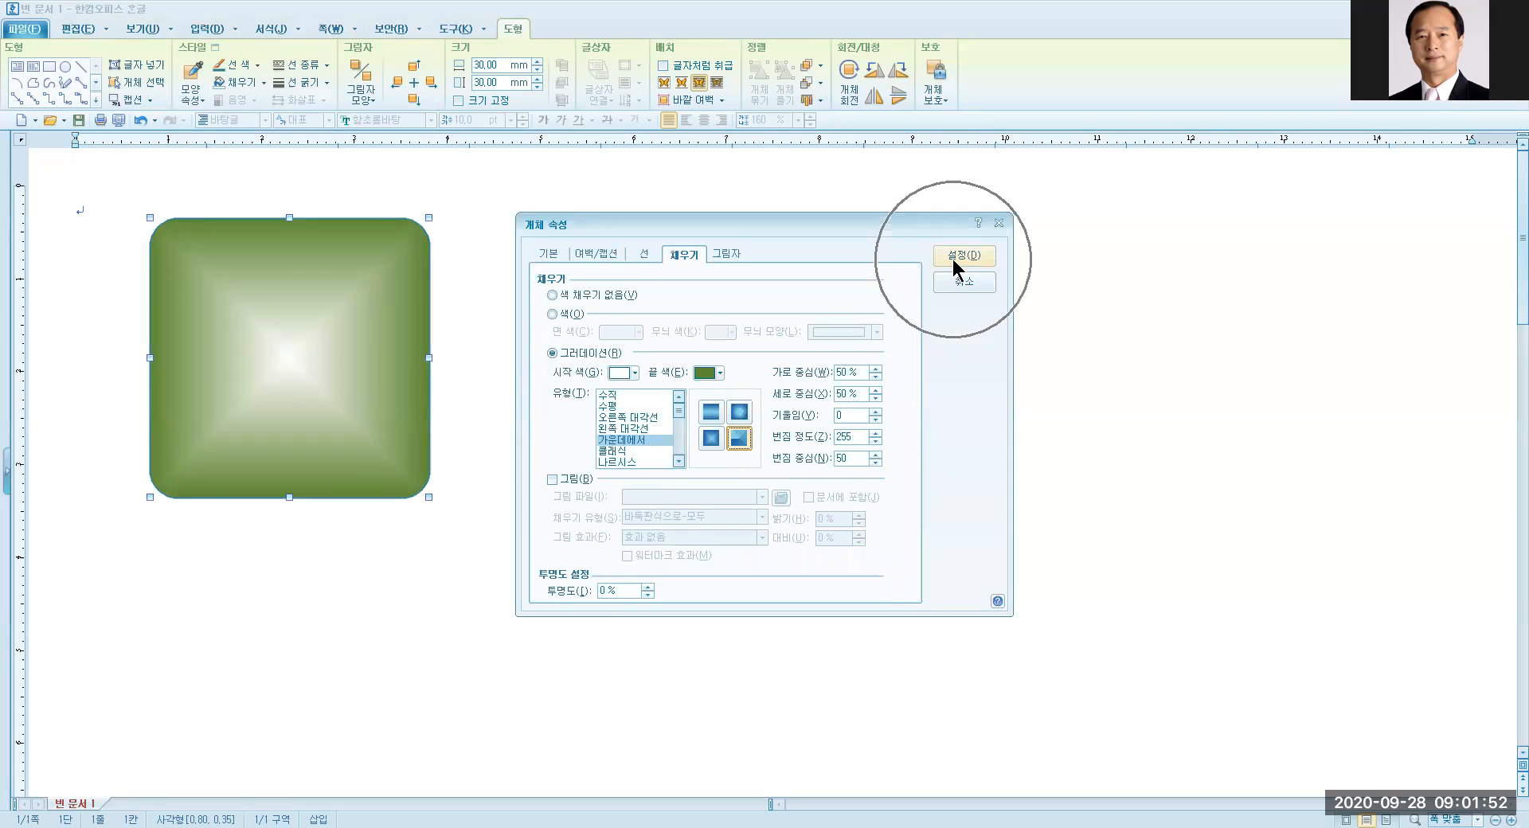
{"action": "left_click", "coordinate": [573, 494]}
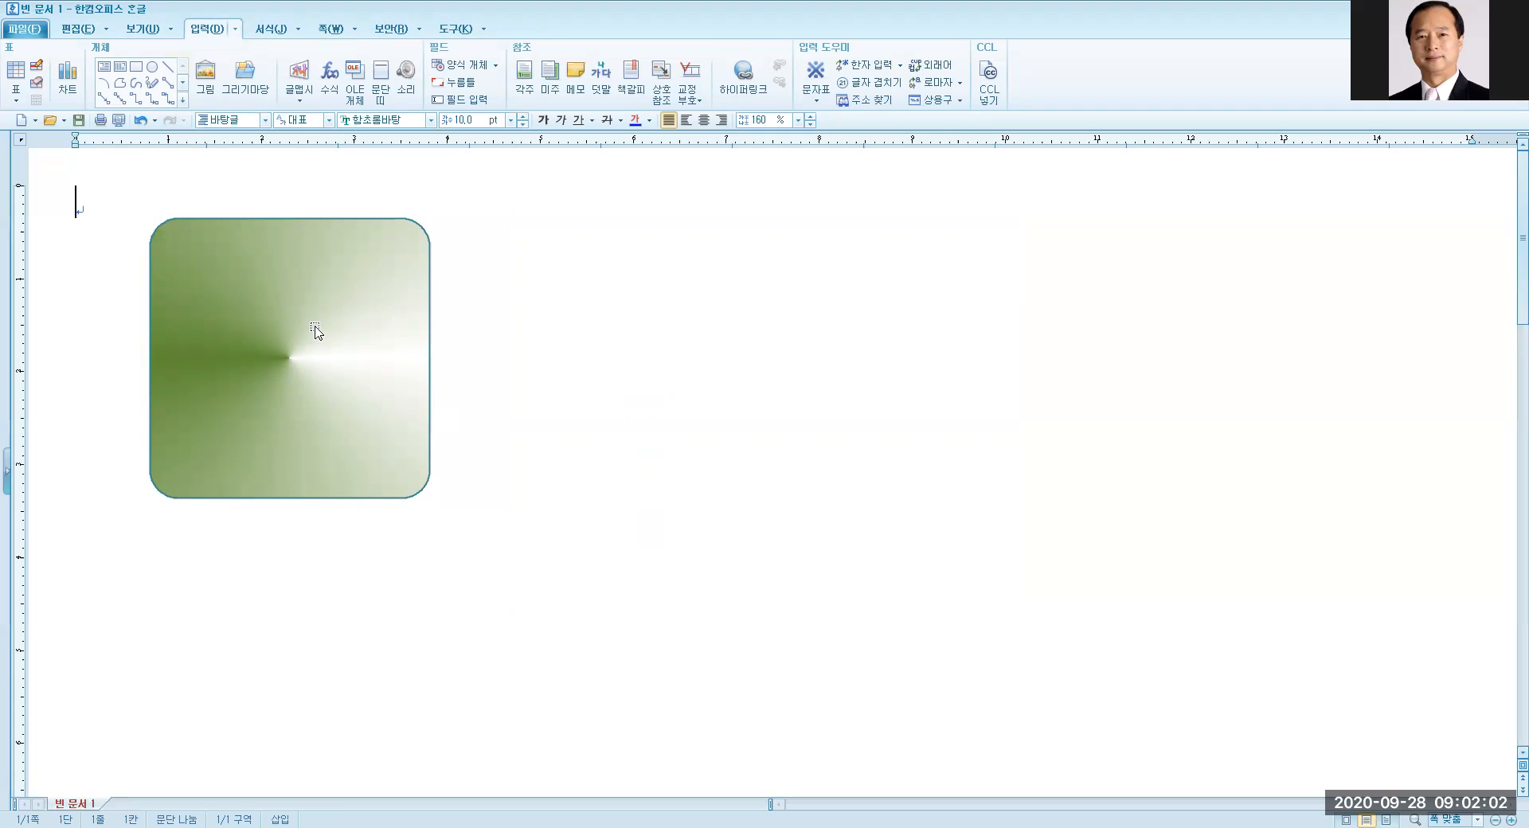
Step: Reopen the rounded square's object properties and enable the picture fill (그림) option
{"action": "left_click", "coordinate": [291, 376]}
{"action": "left_click", "coordinate": [291, 378]}
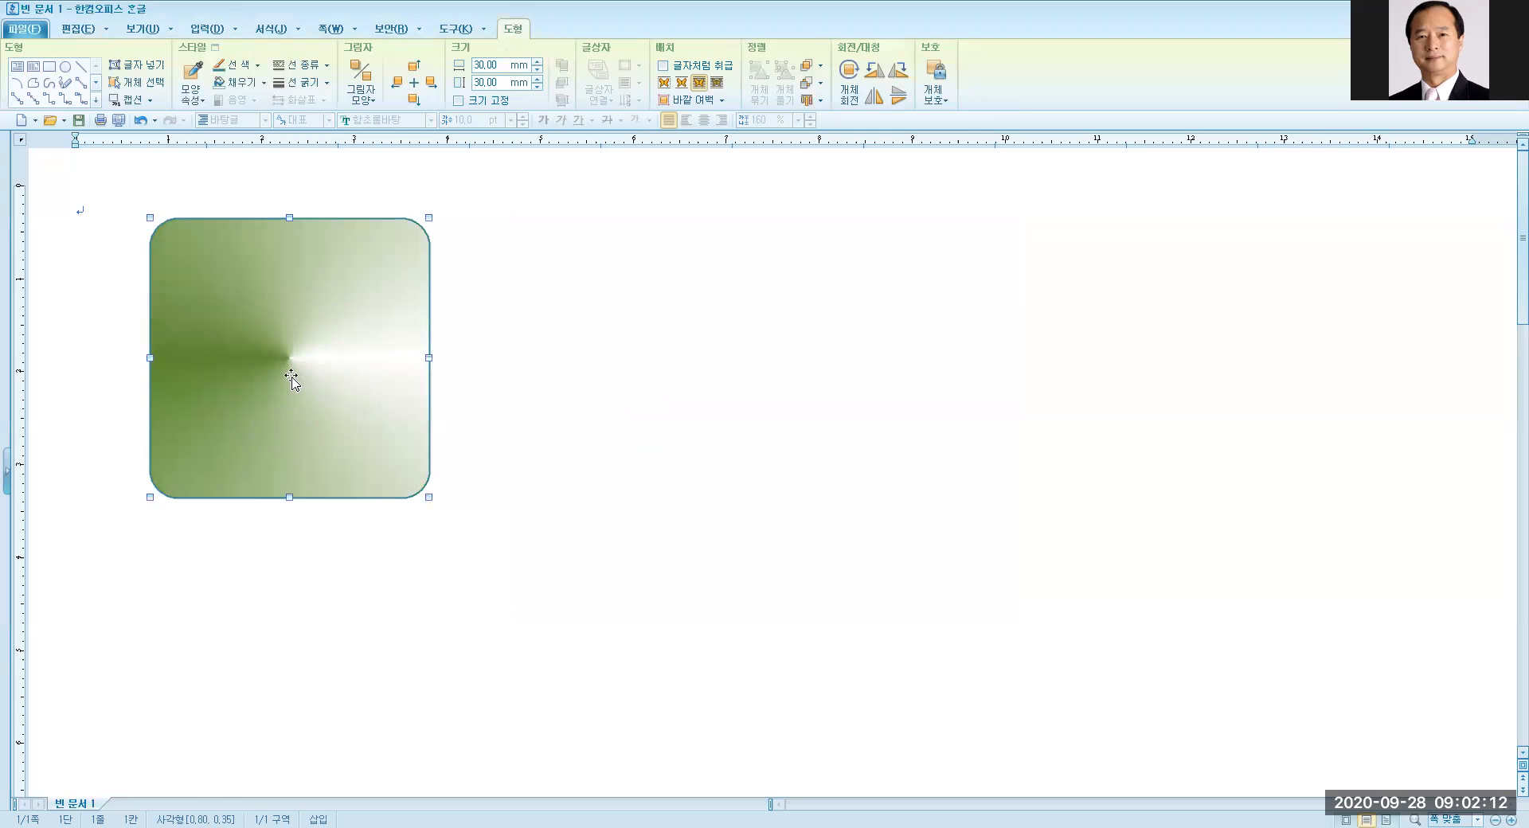
{"action": "double_click", "coordinate": [292, 377]}
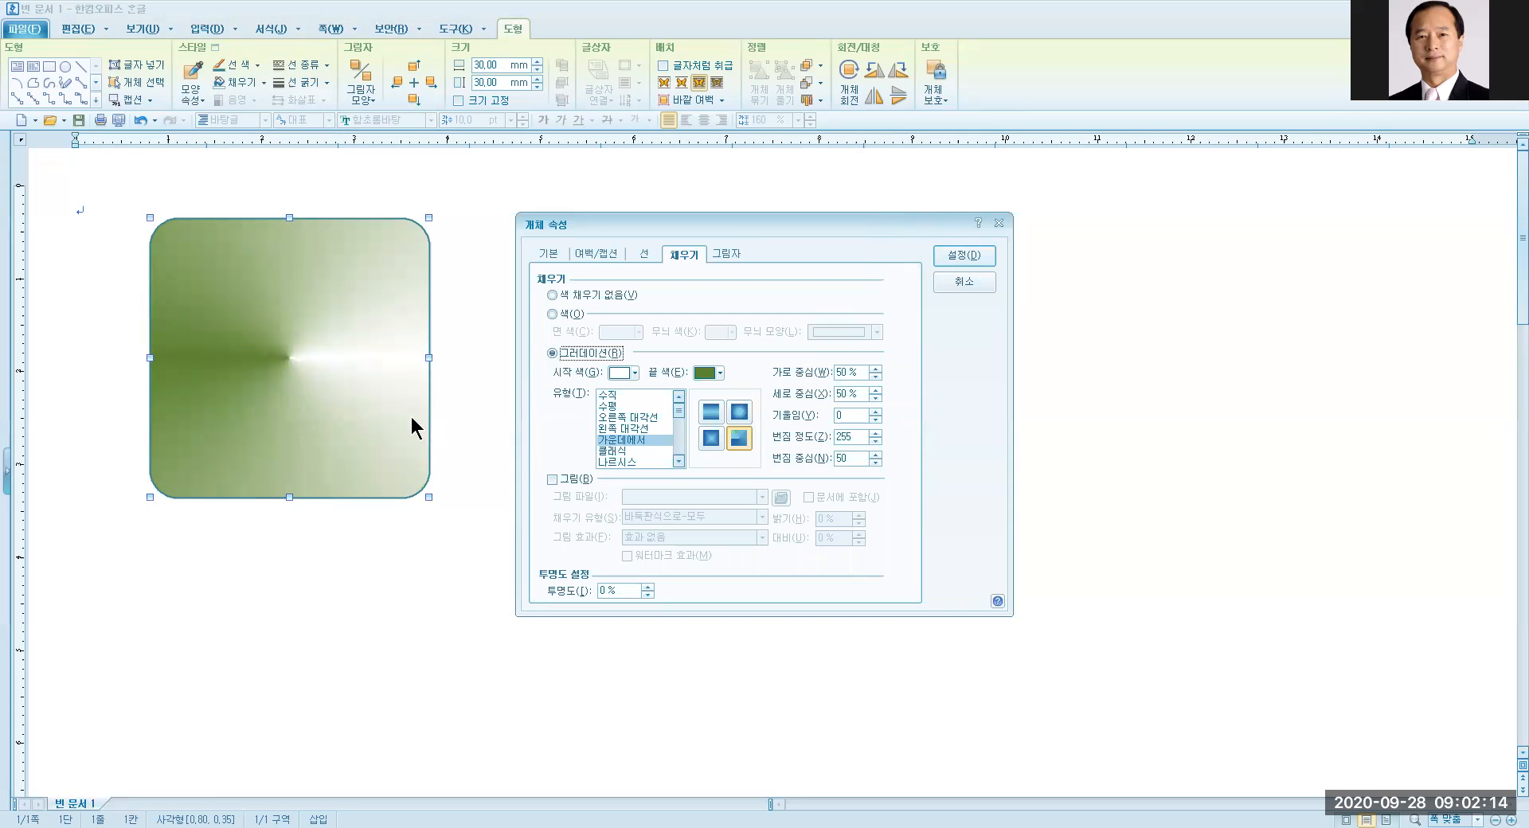
{"action": "left_click", "coordinate": [553, 480]}
{"action": "left_click", "coordinate": [553, 480]}
{"action": "left_click", "coordinate": [553, 480]}
{"action": "left_click", "coordinate": [552, 480]}
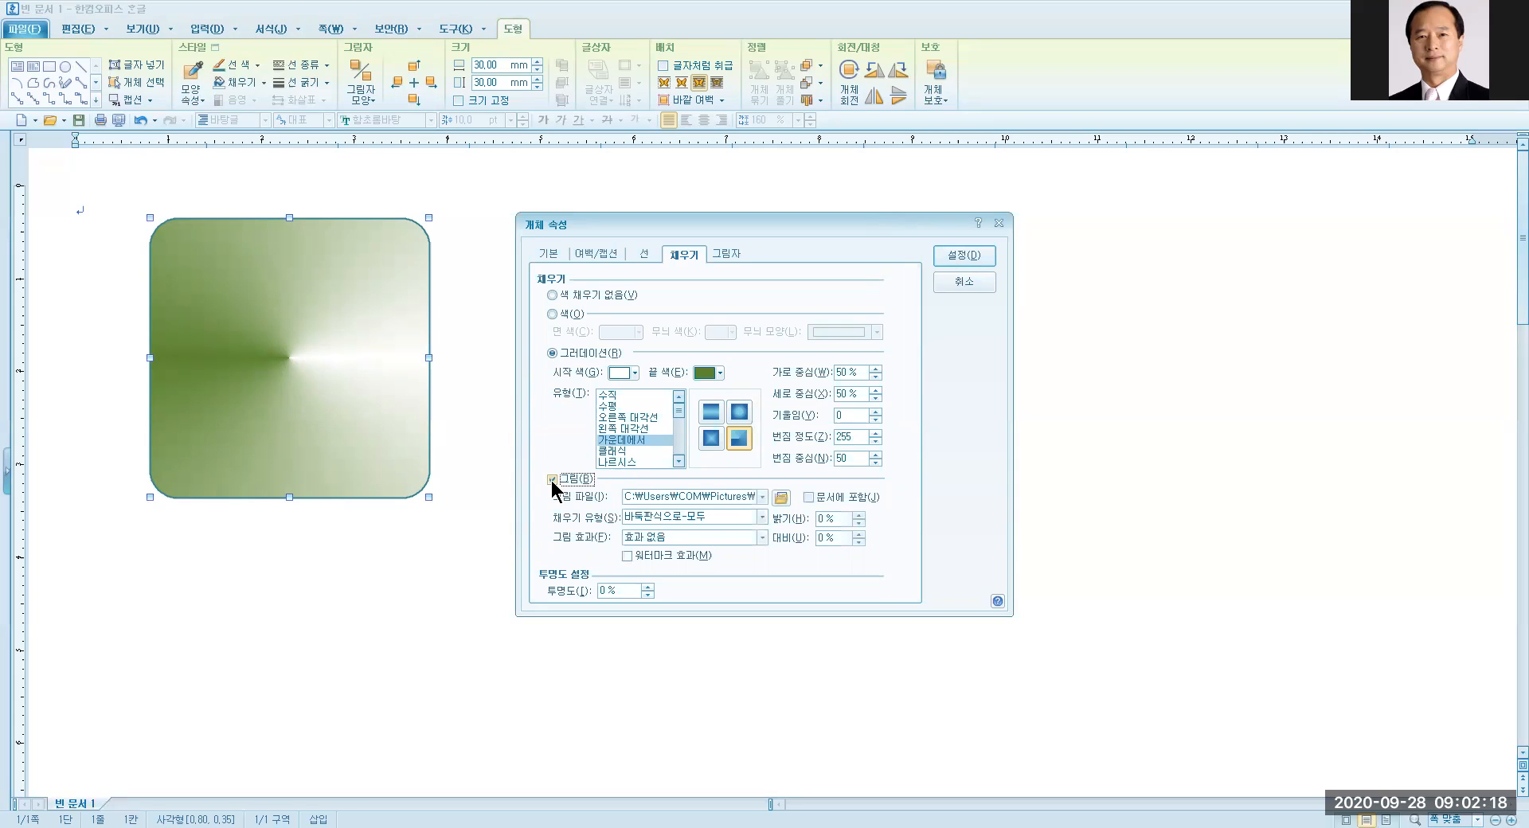
Step: Browse for the square's fill picture and open the 사진 folder in the library
{"action": "left_click", "coordinate": [781, 498]}
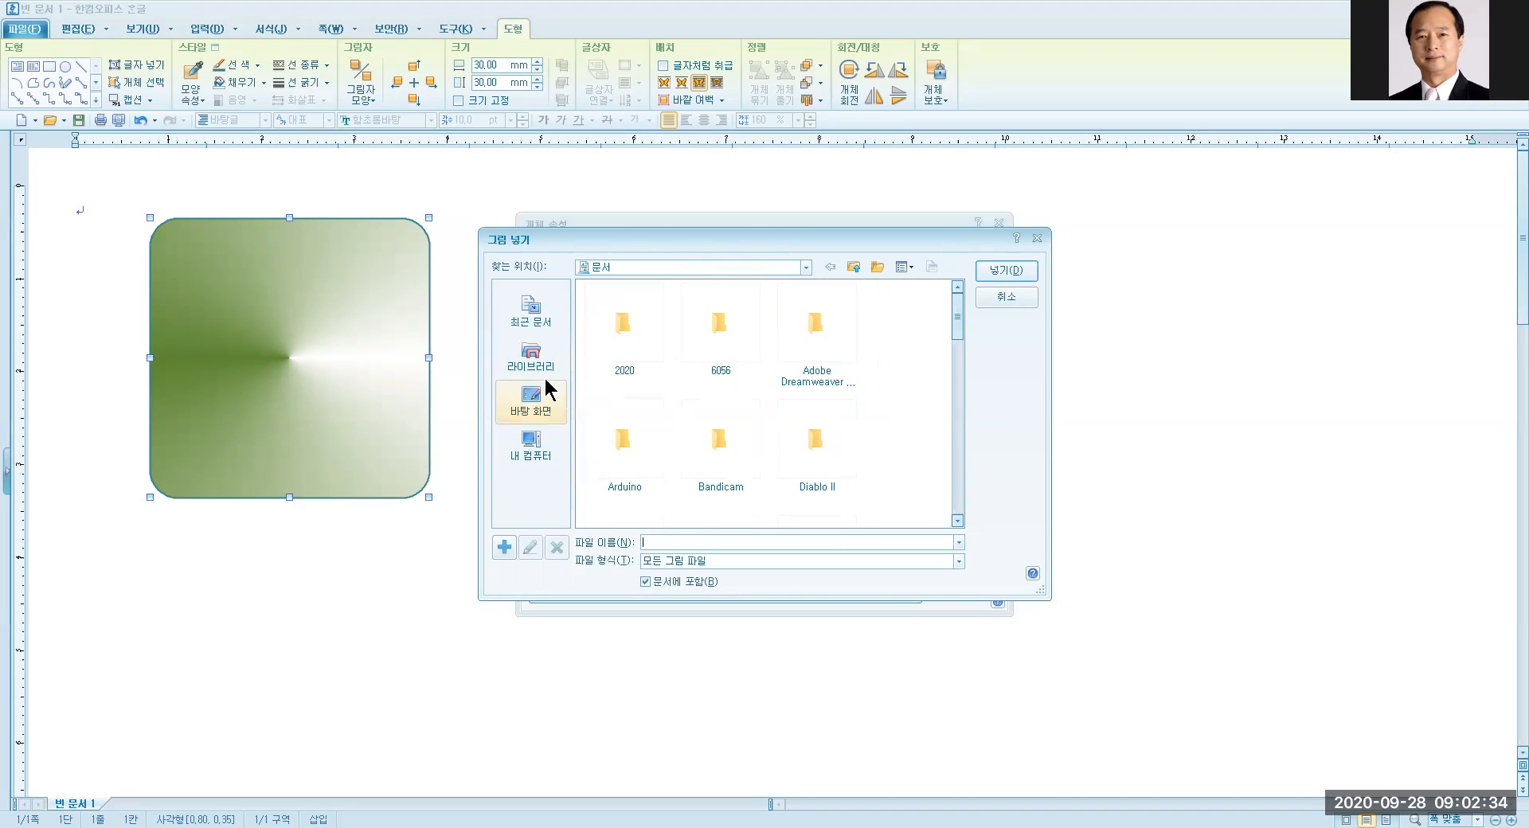
{"action": "left_click", "coordinate": [524, 356]}
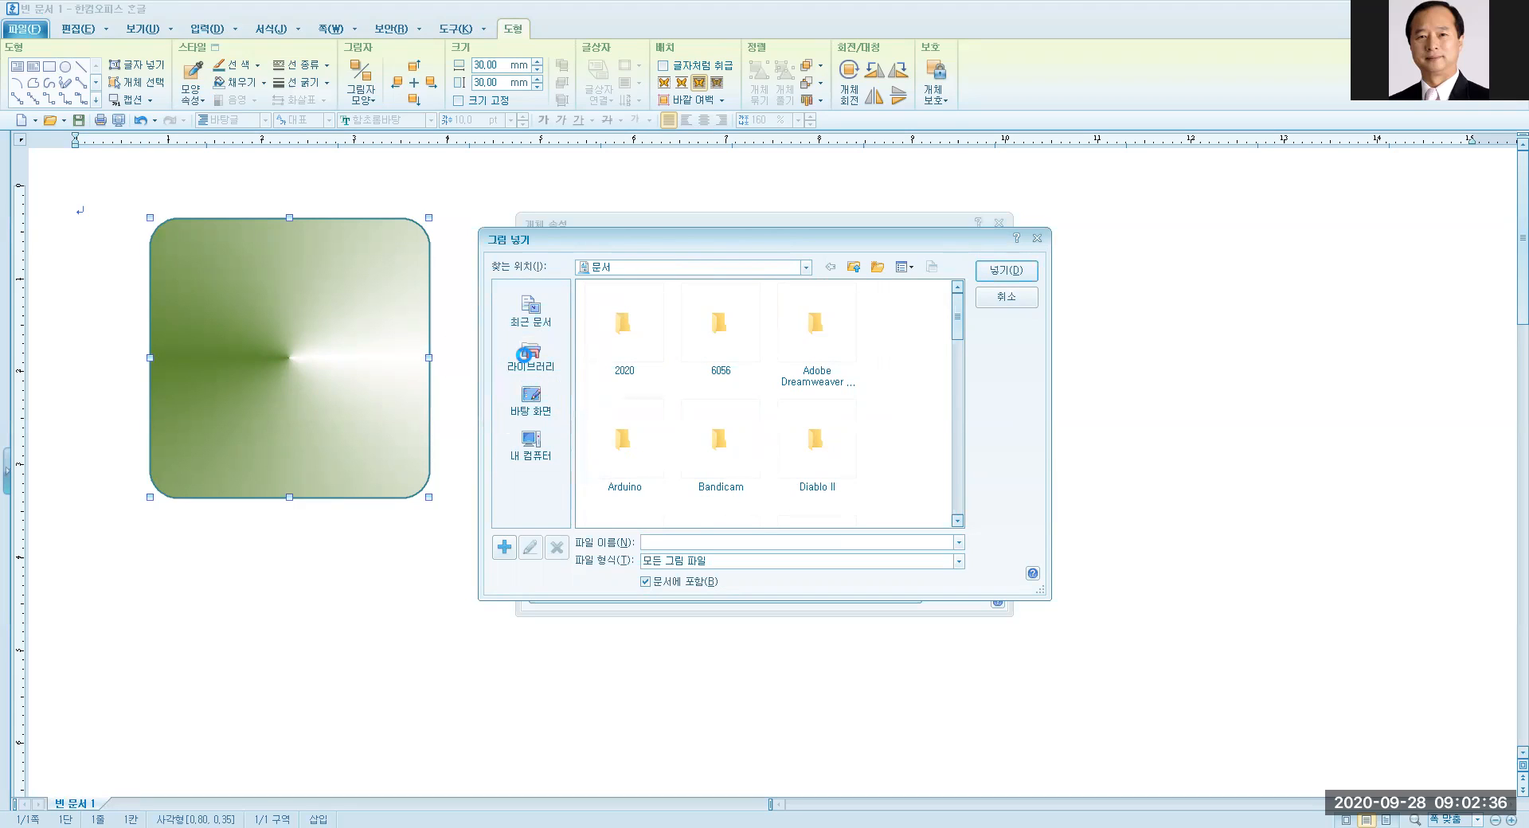
{"action": "double_click", "coordinate": [817, 324]}
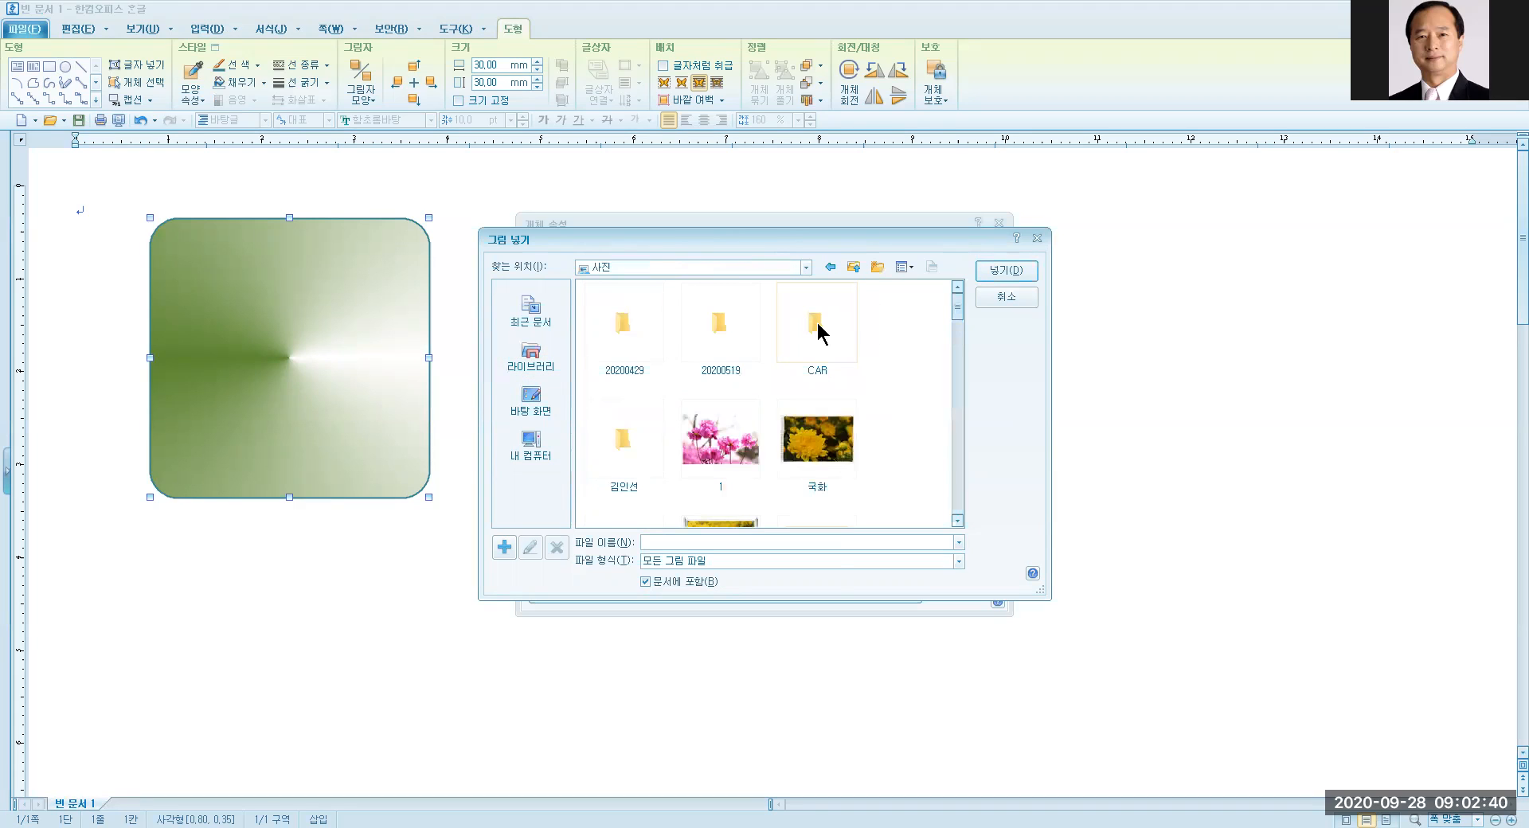
Step: Choose the autumn-leaf image 단풍5 and insert it as the fill picture, embedded in the document
{"action": "mouse_move", "coordinate": [957, 308]}
{"action": "left_mouse_down"}
{"action": "mouse_move", "coordinate": [961, 333]}
{"action": "mouse_move", "coordinate": [962, 312]}
{"action": "left_mouse_up"}
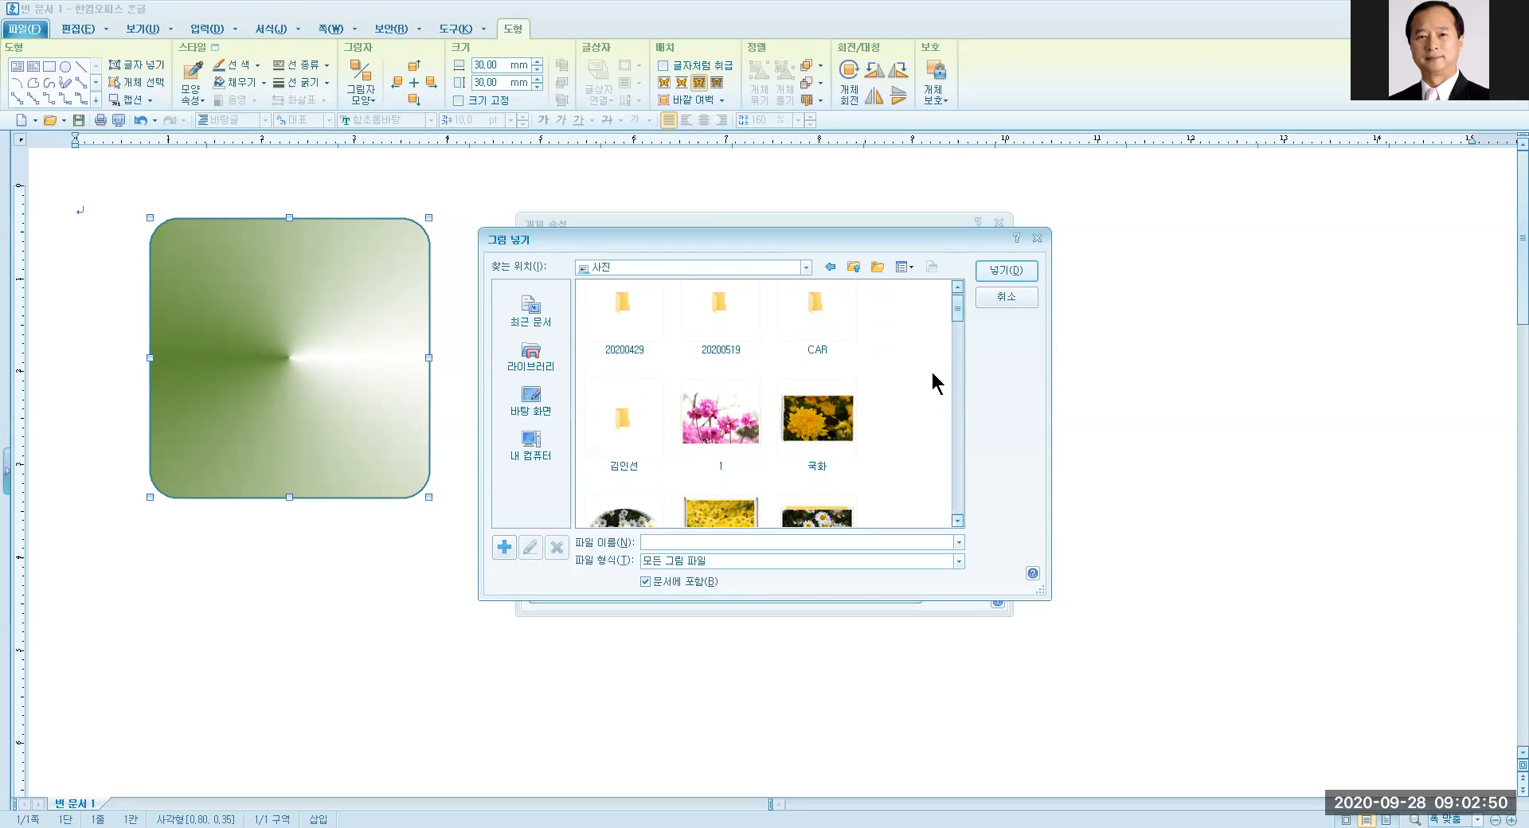
{"action": "left_click_drag", "start_coordinate": [962, 307], "coordinate": [972, 370]}
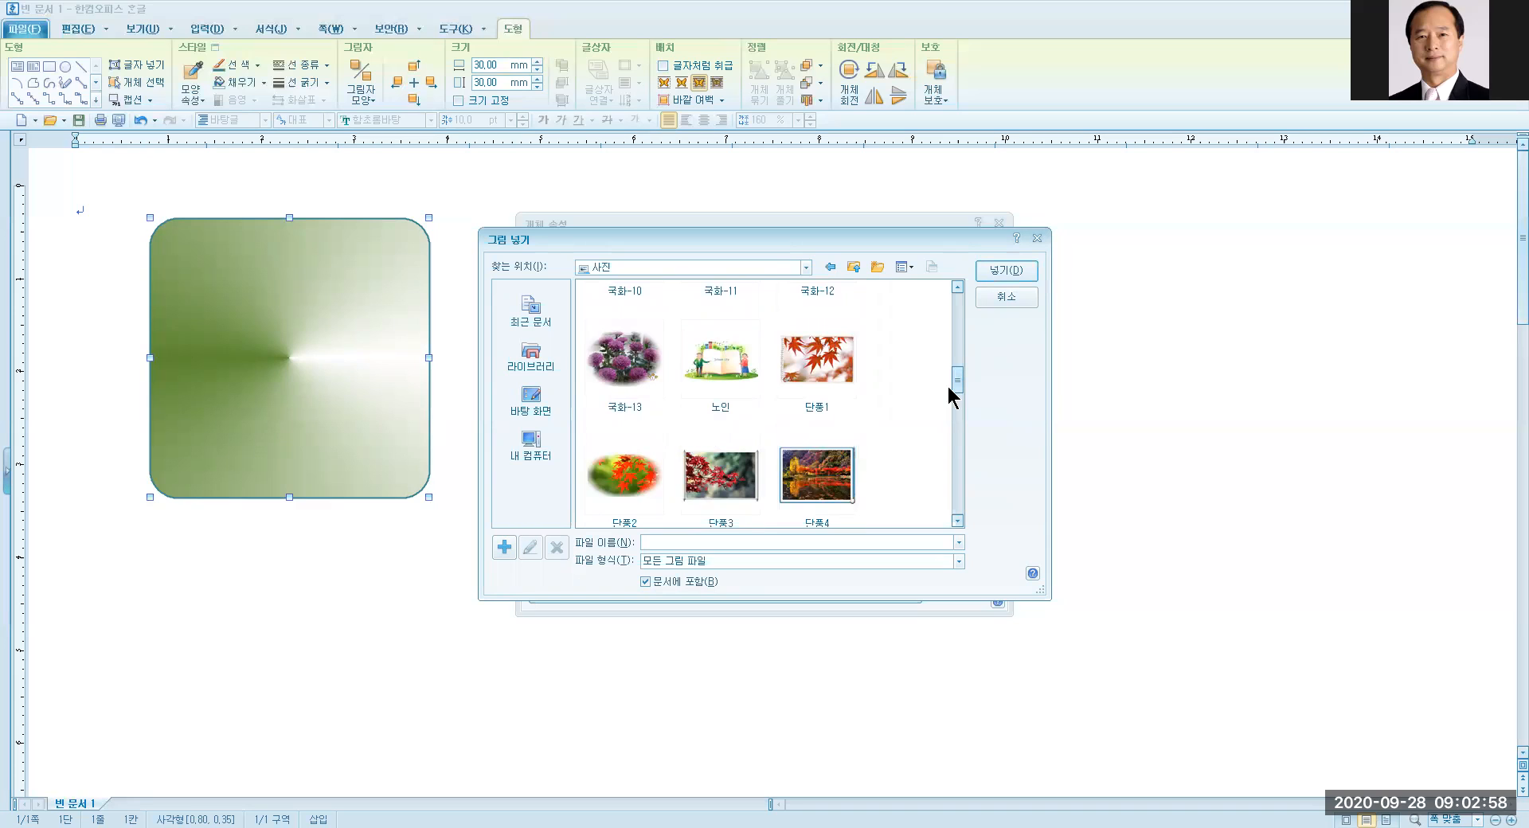
{"action": "left_click_drag", "start_coordinate": [962, 387], "coordinate": [968, 409]}
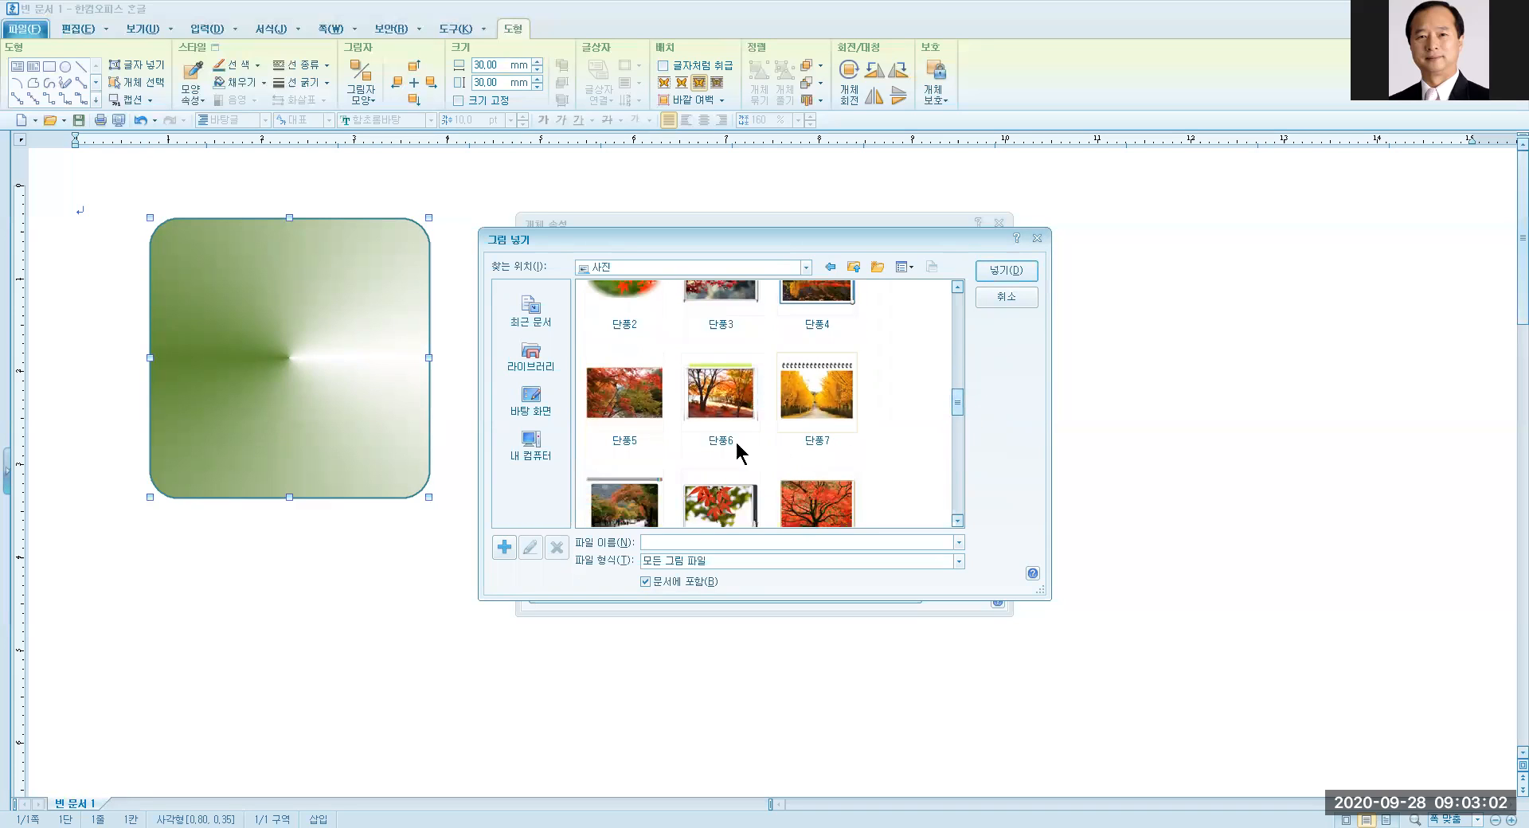
{"action": "left_click", "coordinate": [623, 398]}
{"action": "key", "text": "ctrl"}
{"action": "key", "text": "ctrl"}
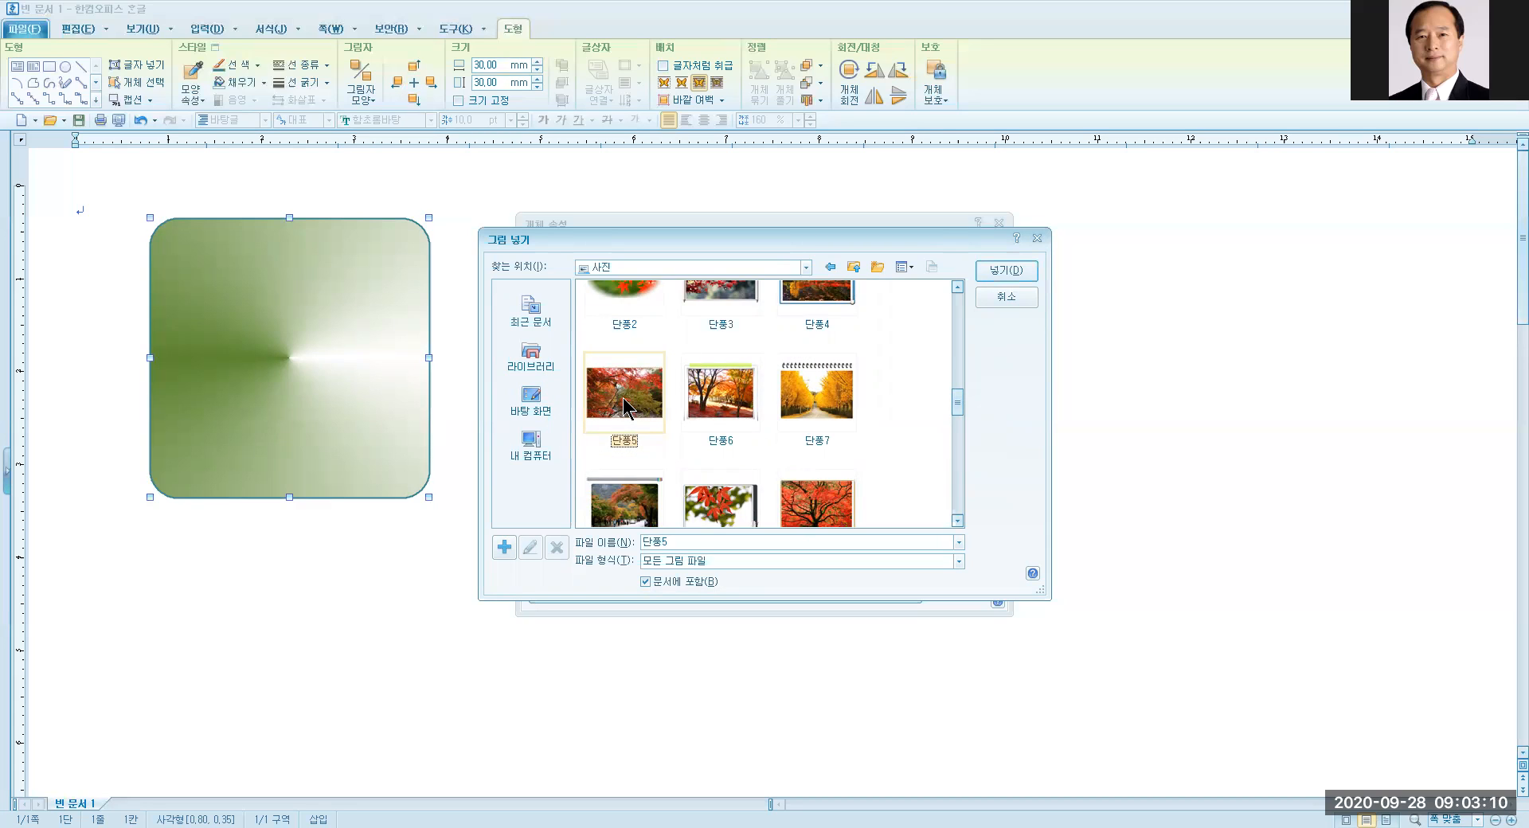
{"action": "key", "text": "ctrl"}
{"action": "key", "text": "ctrl"}
{"action": "left_click", "coordinate": [989, 270]}
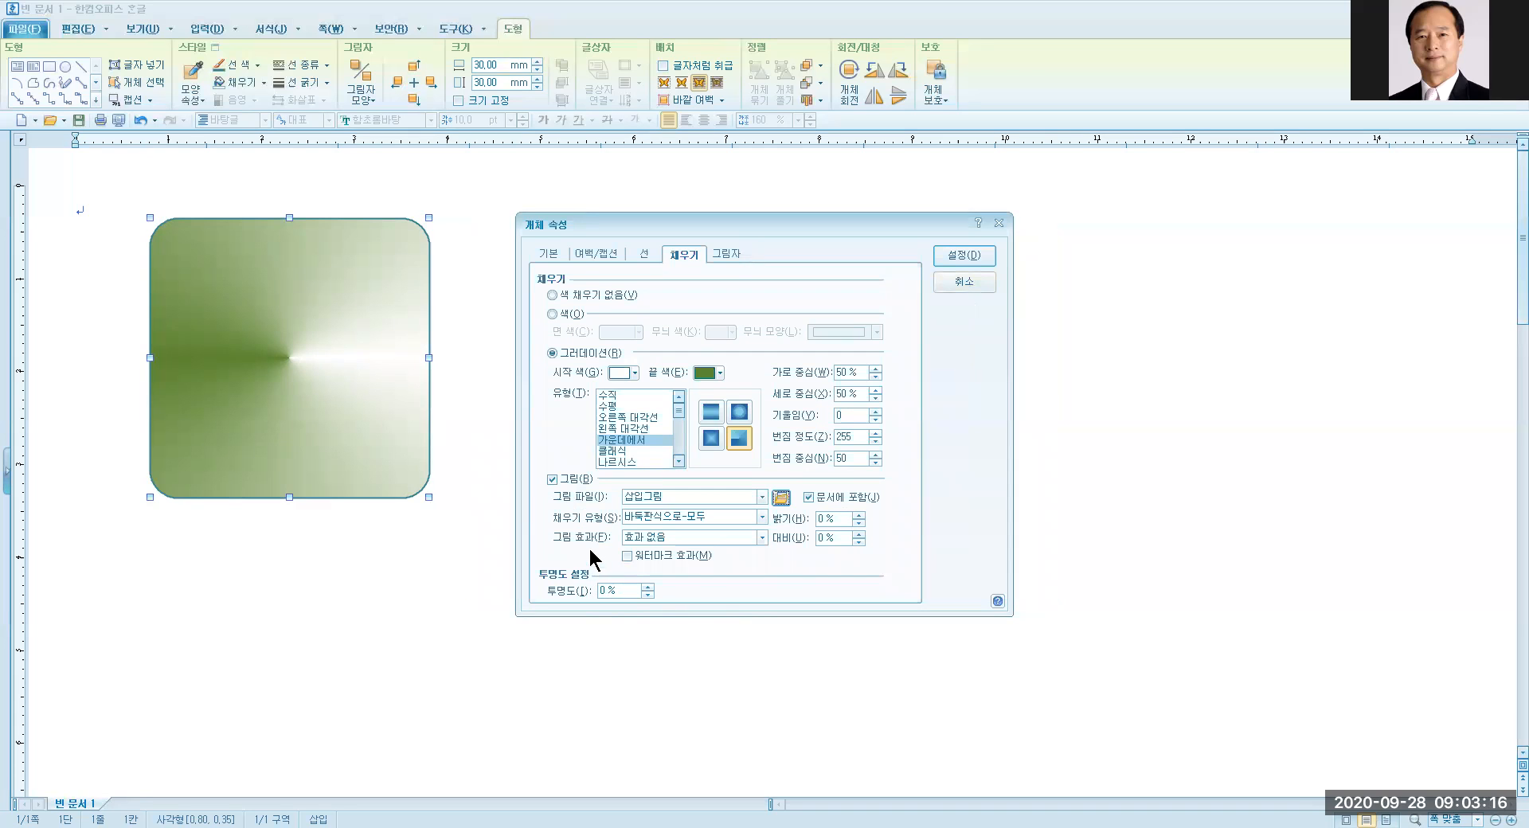
Step: Set the picture's fill type to 크기에 맞추어 (fit to size), apply it to the rounded square and deselect the square
{"action": "key", "text": "ctrl"}
{"action": "key", "text": "ctrl"}
{"action": "key", "text": "ctrl"}
{"action": "left_click", "coordinate": [762, 514]}
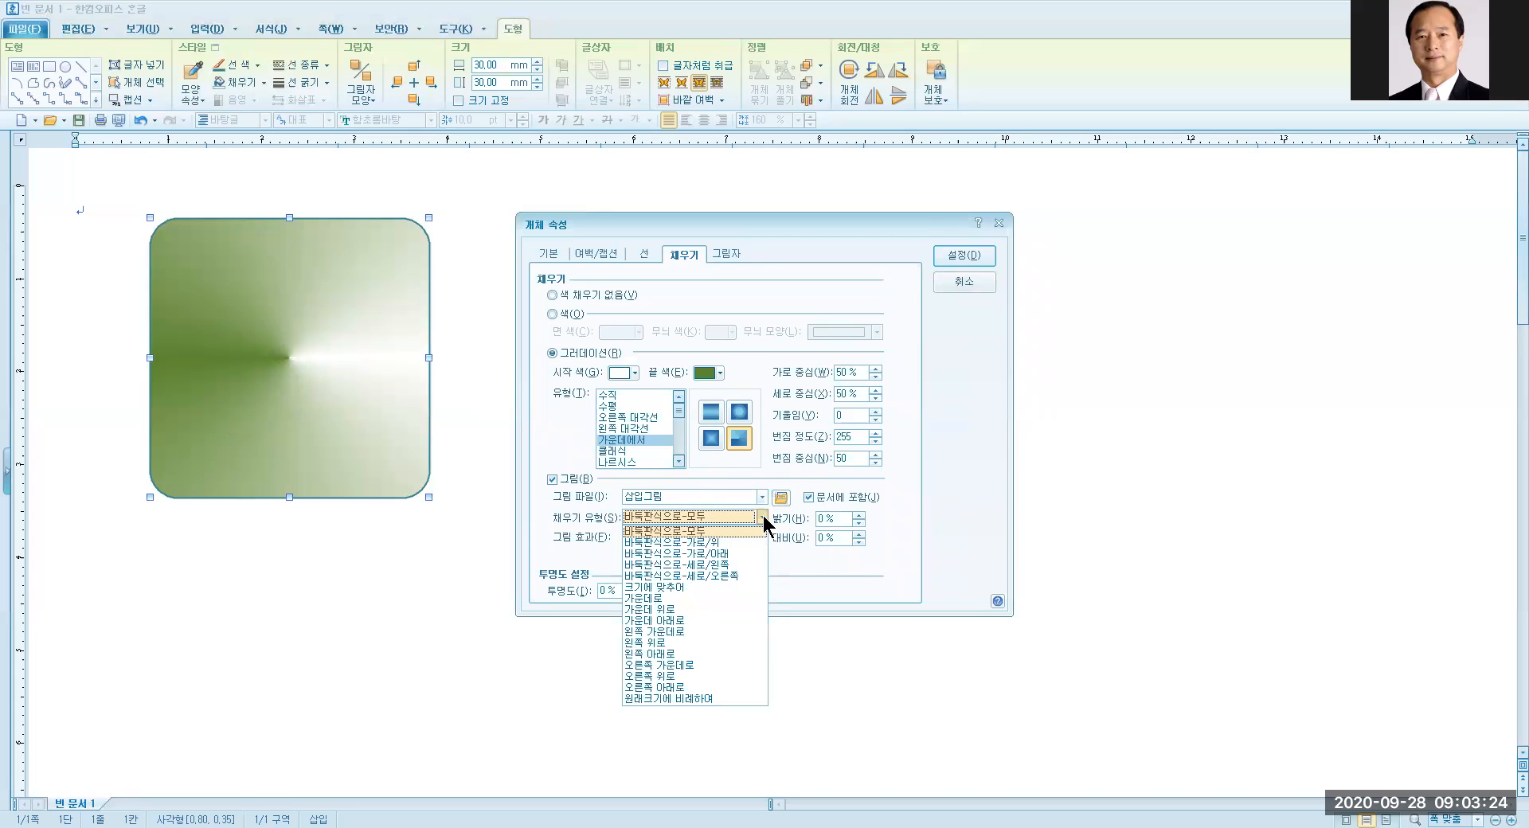
{"action": "left_click", "coordinate": [681, 589]}
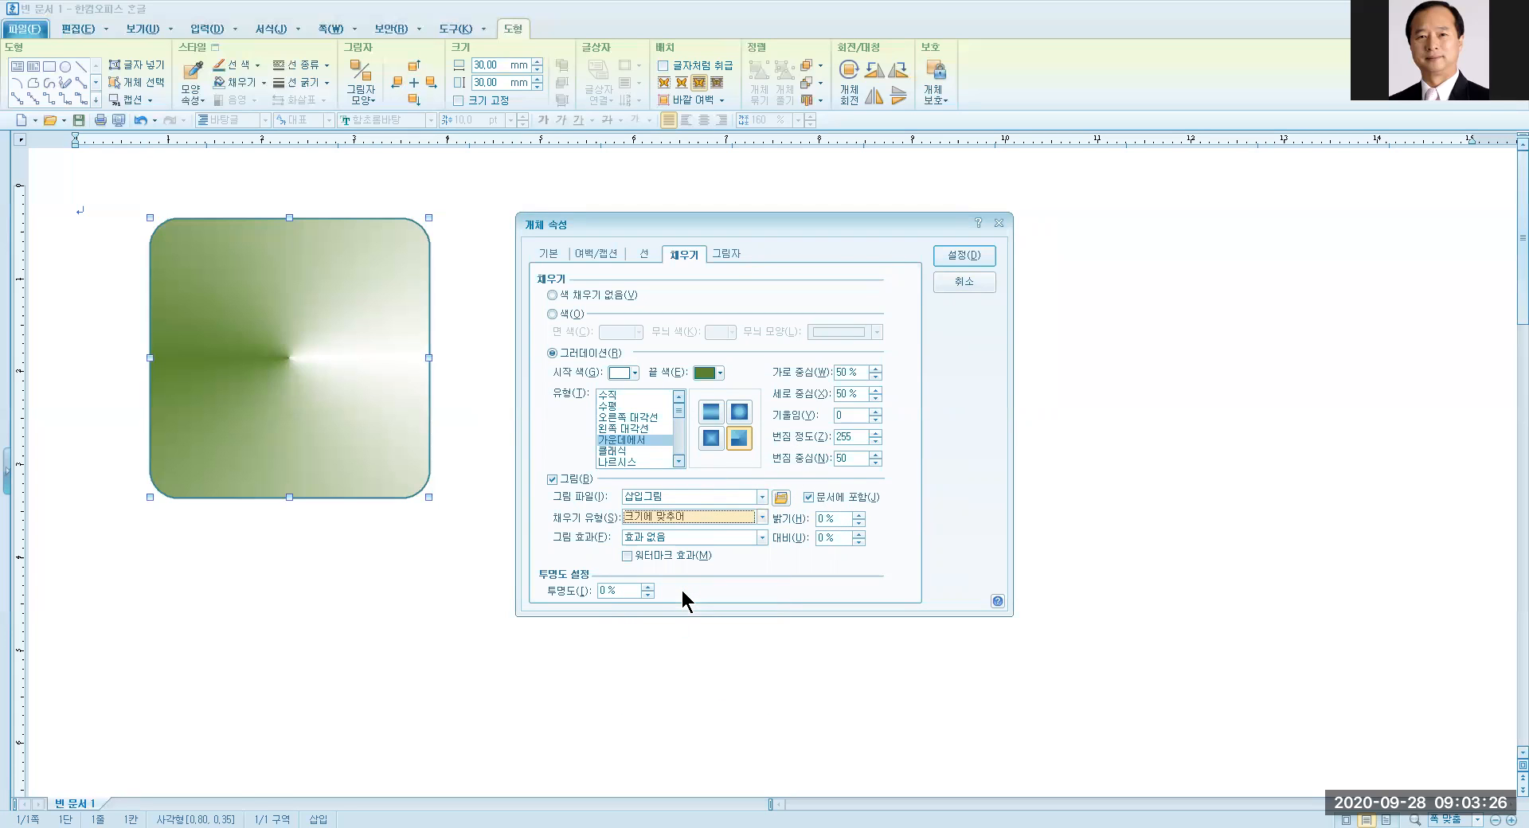
{"action": "left_click", "coordinate": [678, 516]}
{"action": "left_click", "coordinate": [963, 256]}
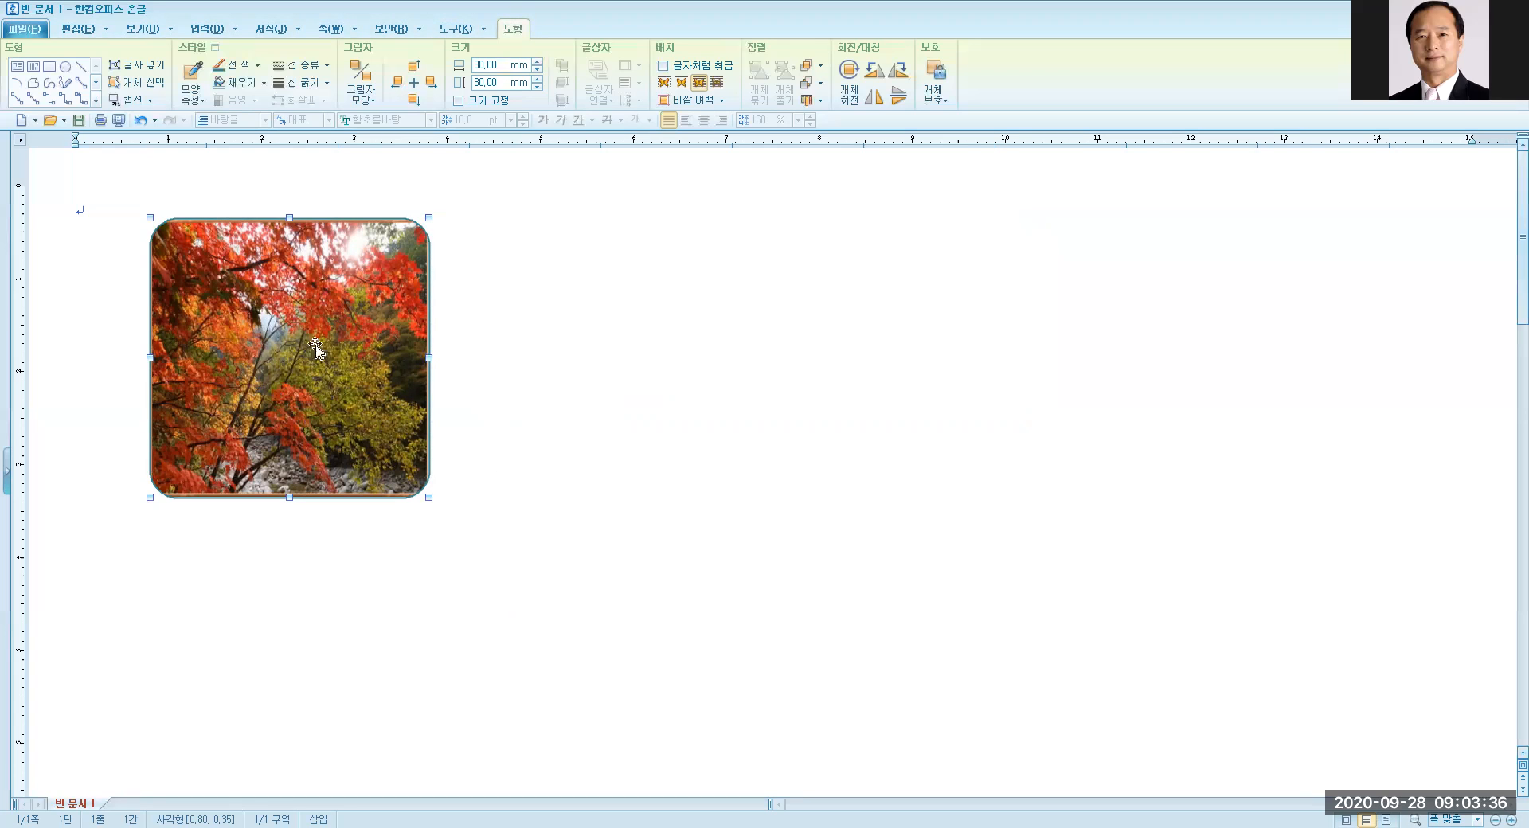
{"action": "left_click", "coordinate": [487, 380]}
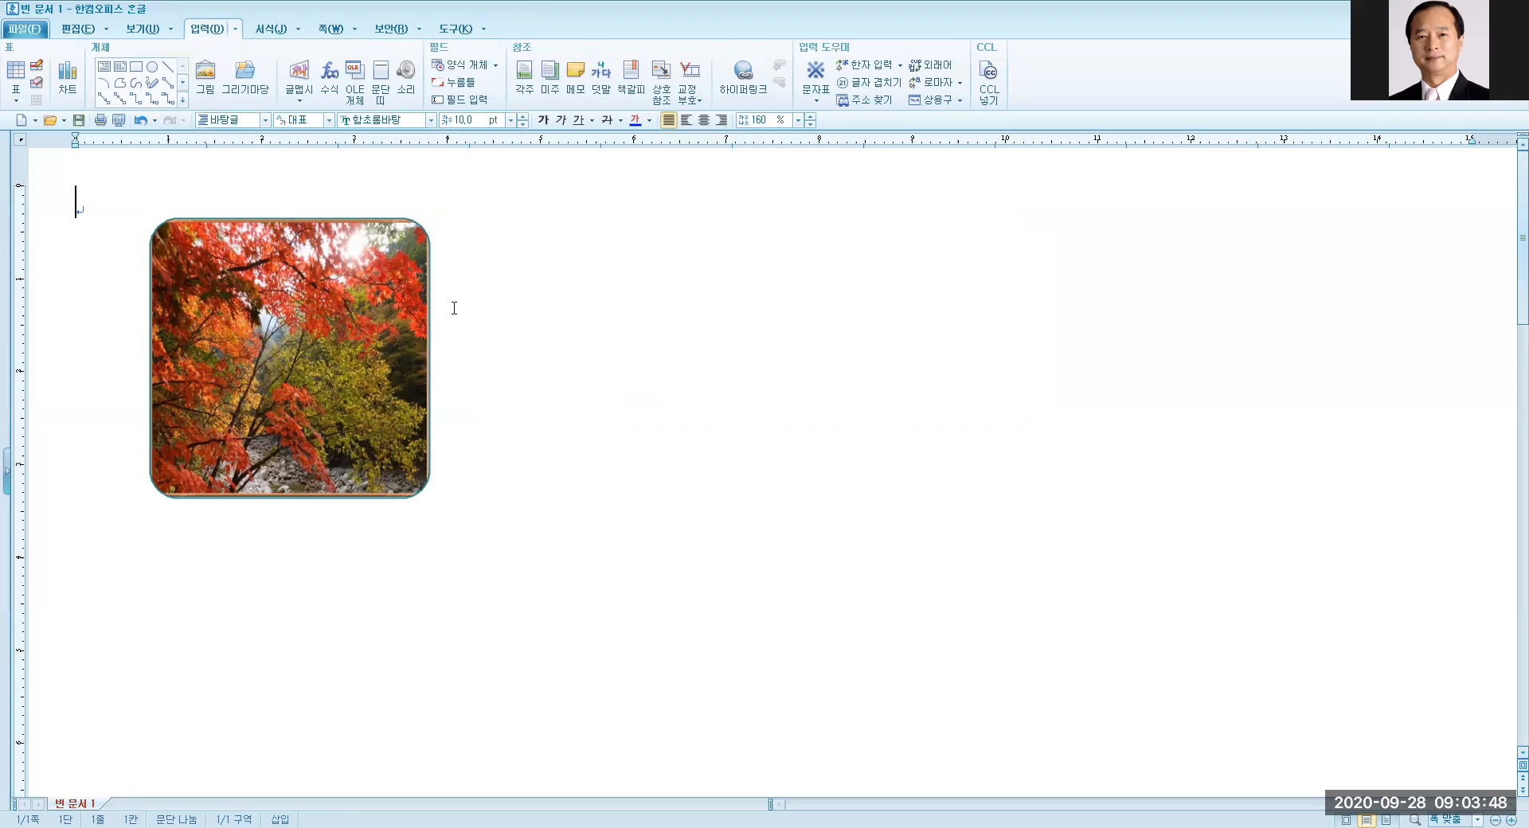
Step: Start a triangle with the Polygon tool beside the picture-filled square, placing its apex and lower-left corner
{"action": "left_click", "coordinate": [205, 31]}
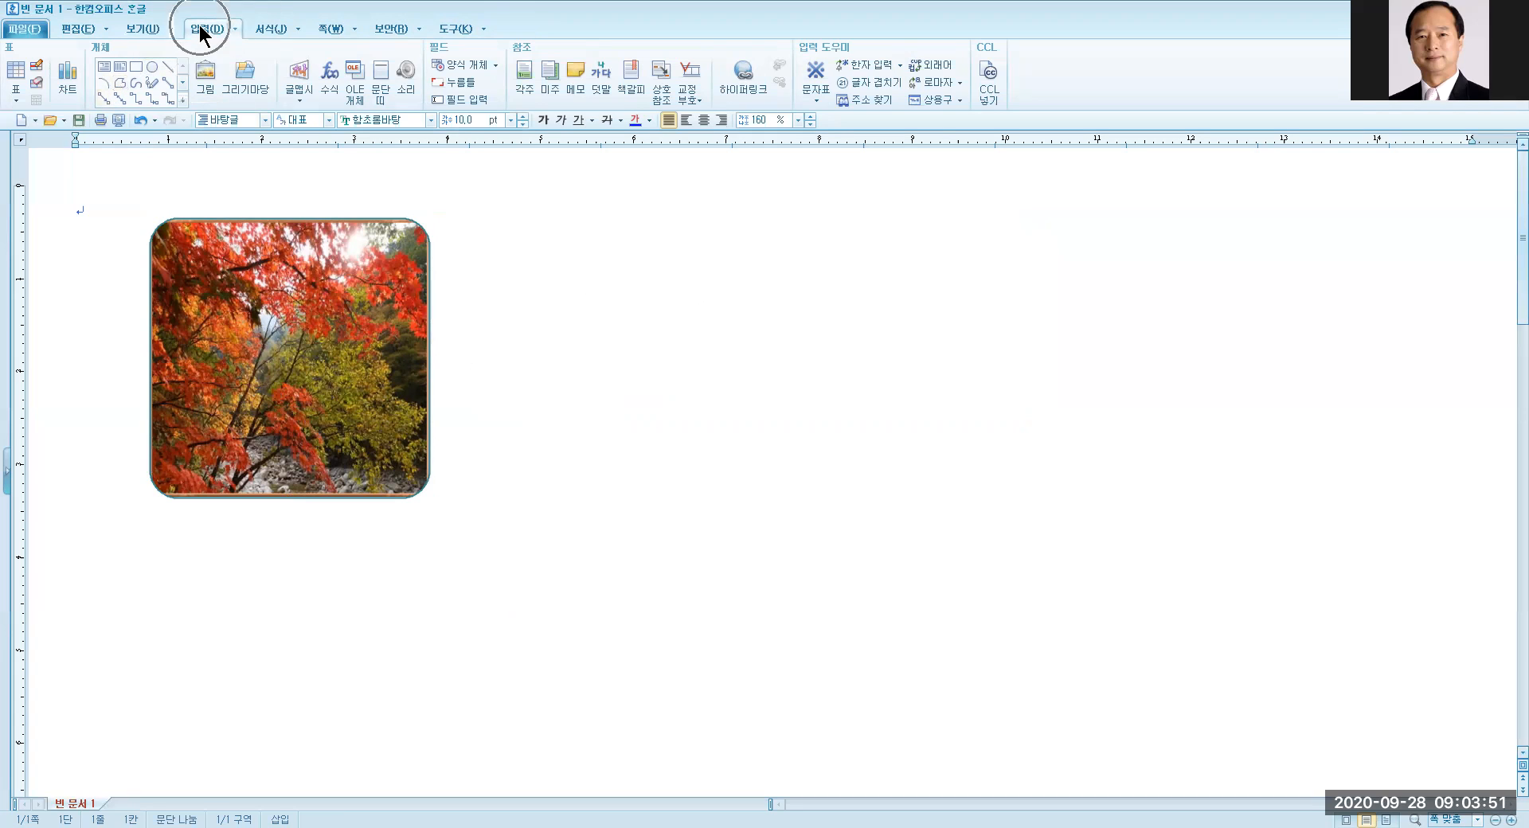
{"action": "left_click", "coordinate": [122, 83]}
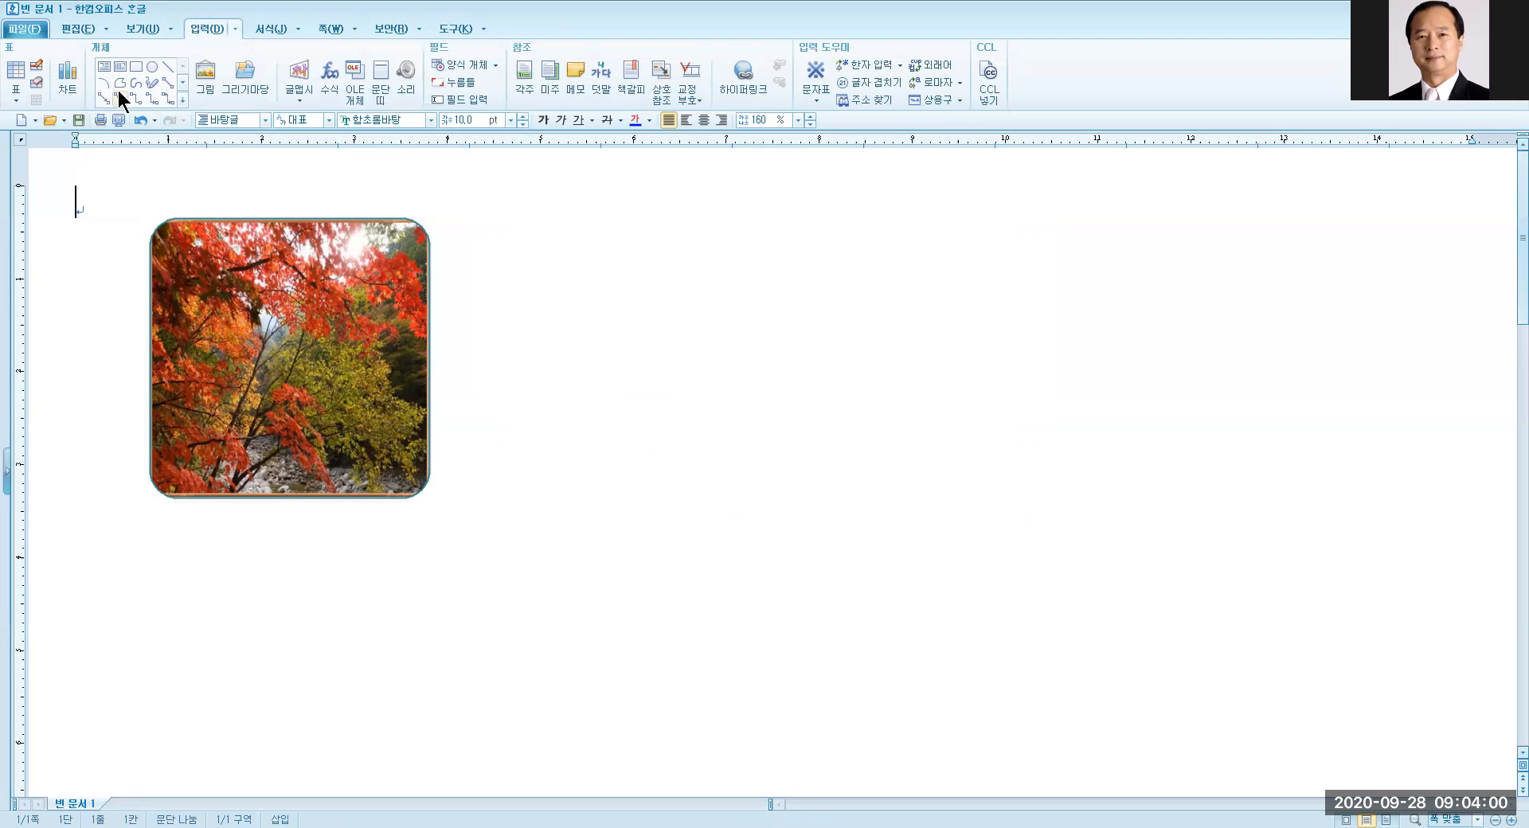
{"action": "left_click", "coordinate": [118, 92]}
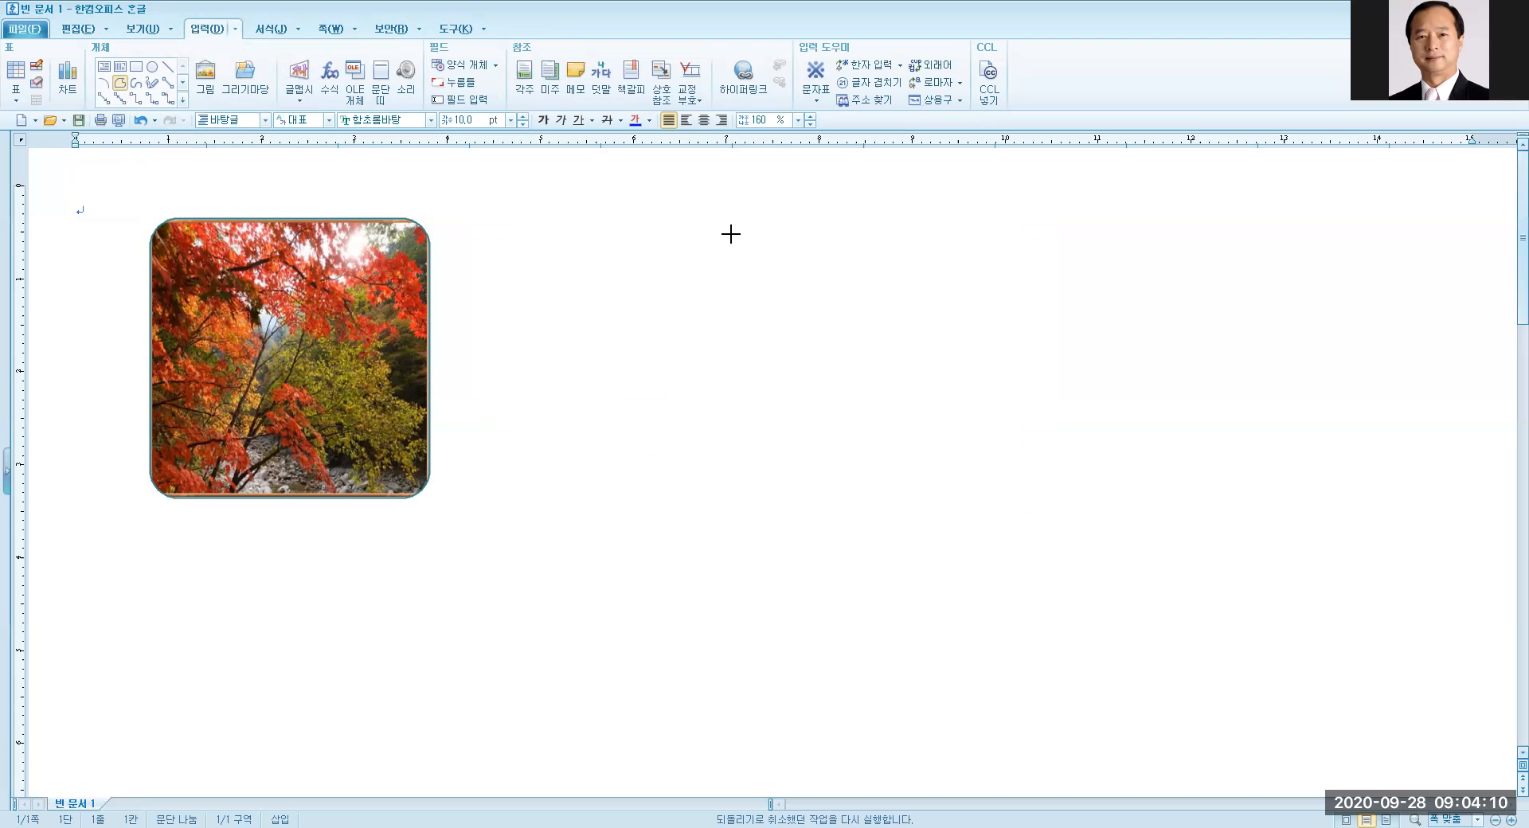
{"action": "left_click_drag", "start_coordinate": [731, 234], "coordinate": [580, 483]}
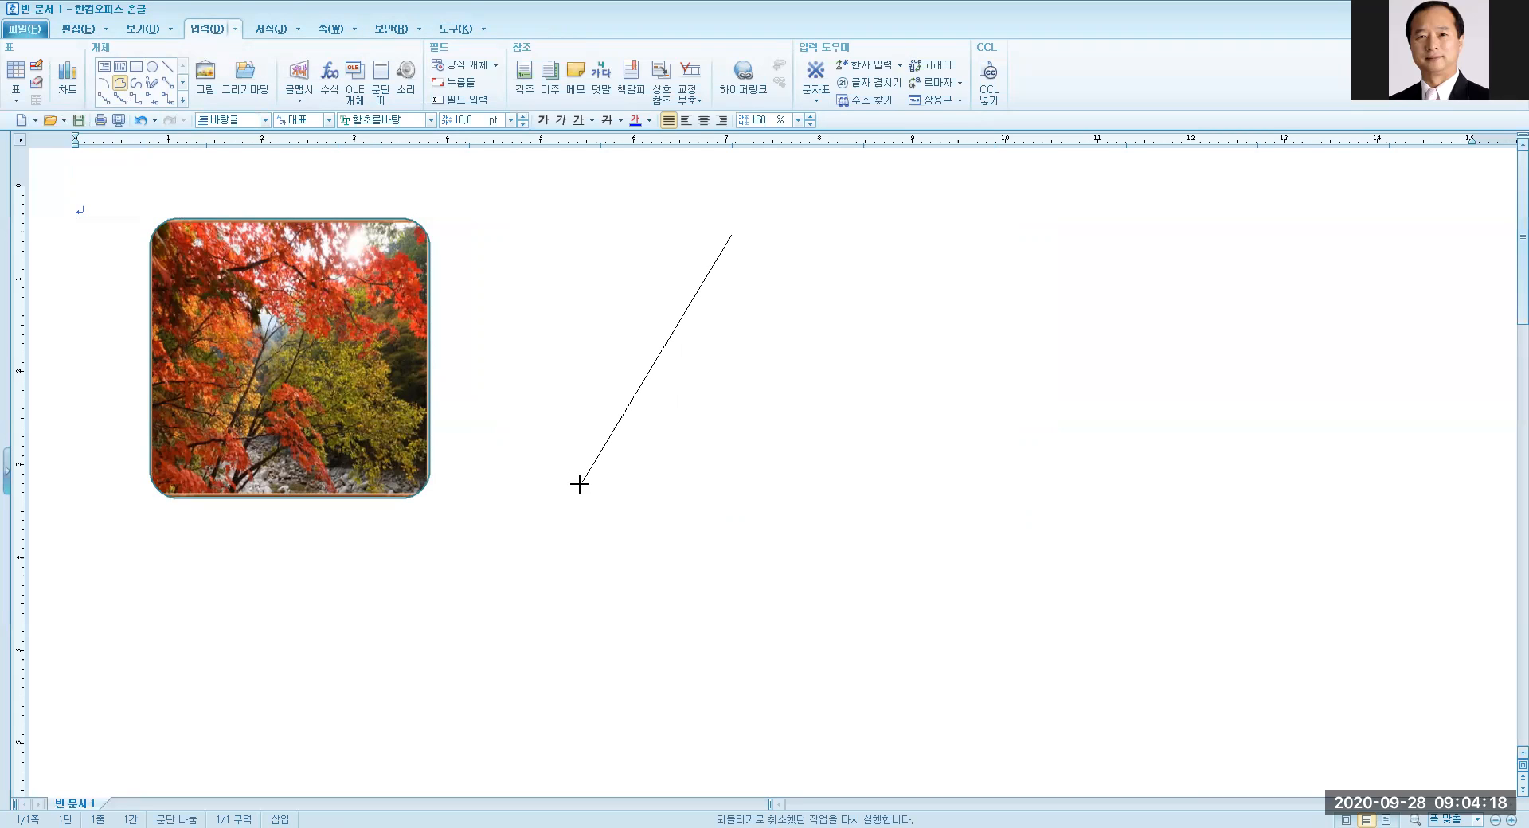
{"action": "left_click", "coordinate": [579, 483]}
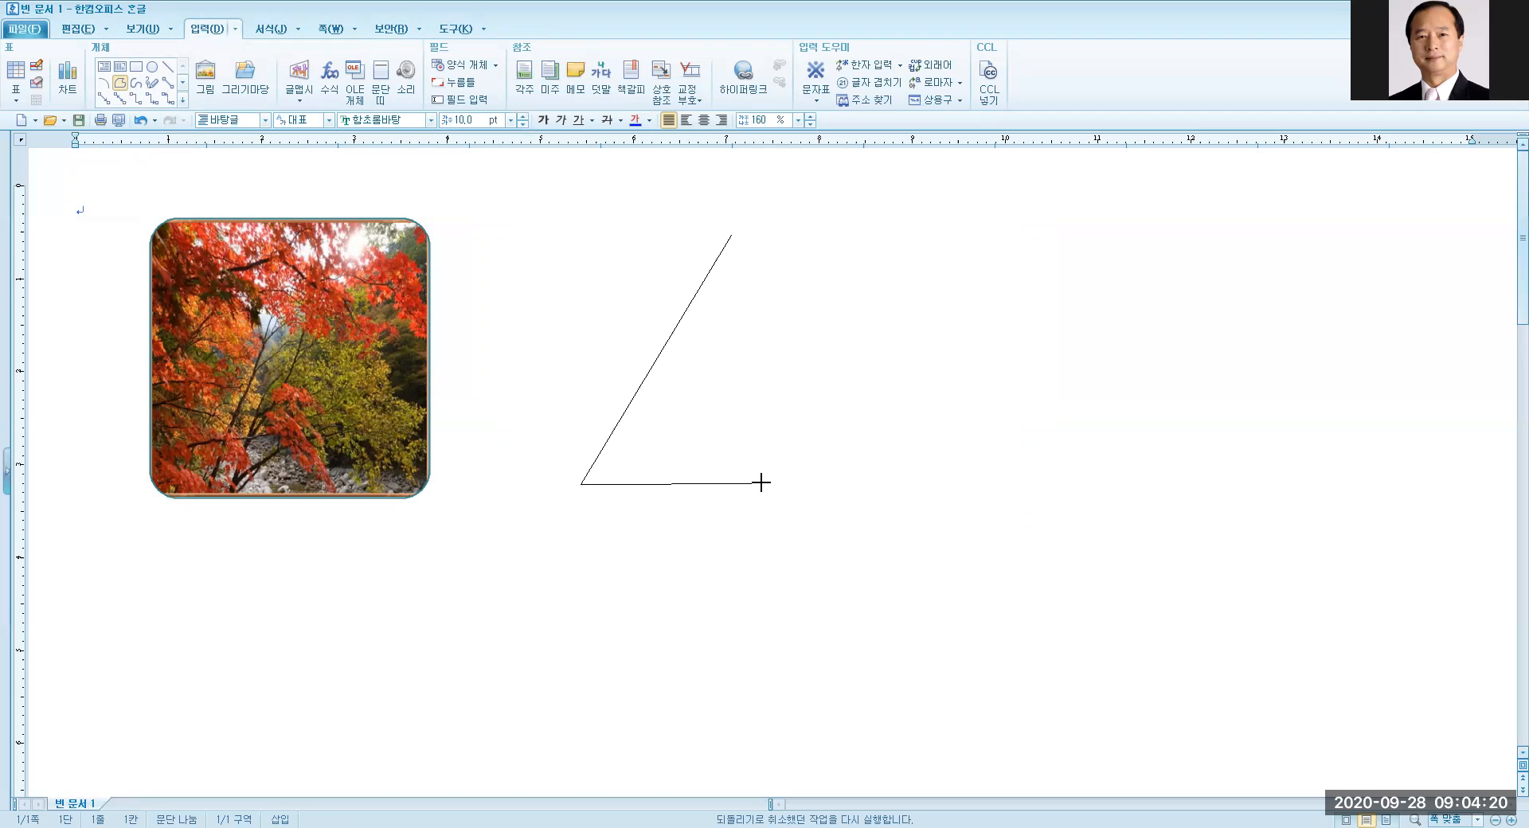
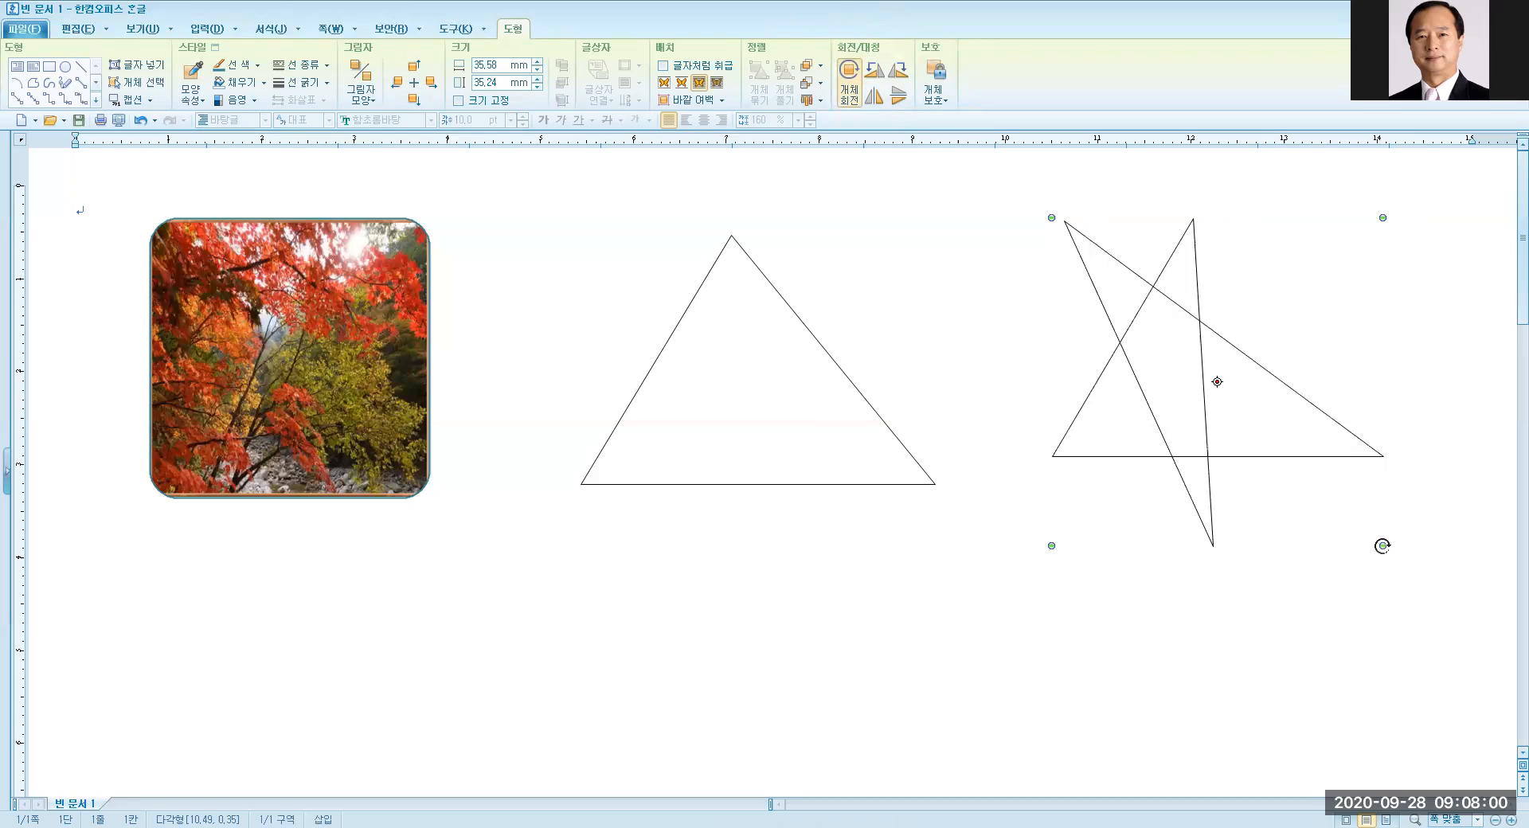
Step: Rotate the star polygon clockwise until one tip points upward and move it down fully into the page area
{"action": "key", "text": "ctrl"}
{"action": "key", "text": "ctrl"}
{"action": "left_click_drag", "start_coordinate": [1315, 617], "coordinate": [1264, 652]}
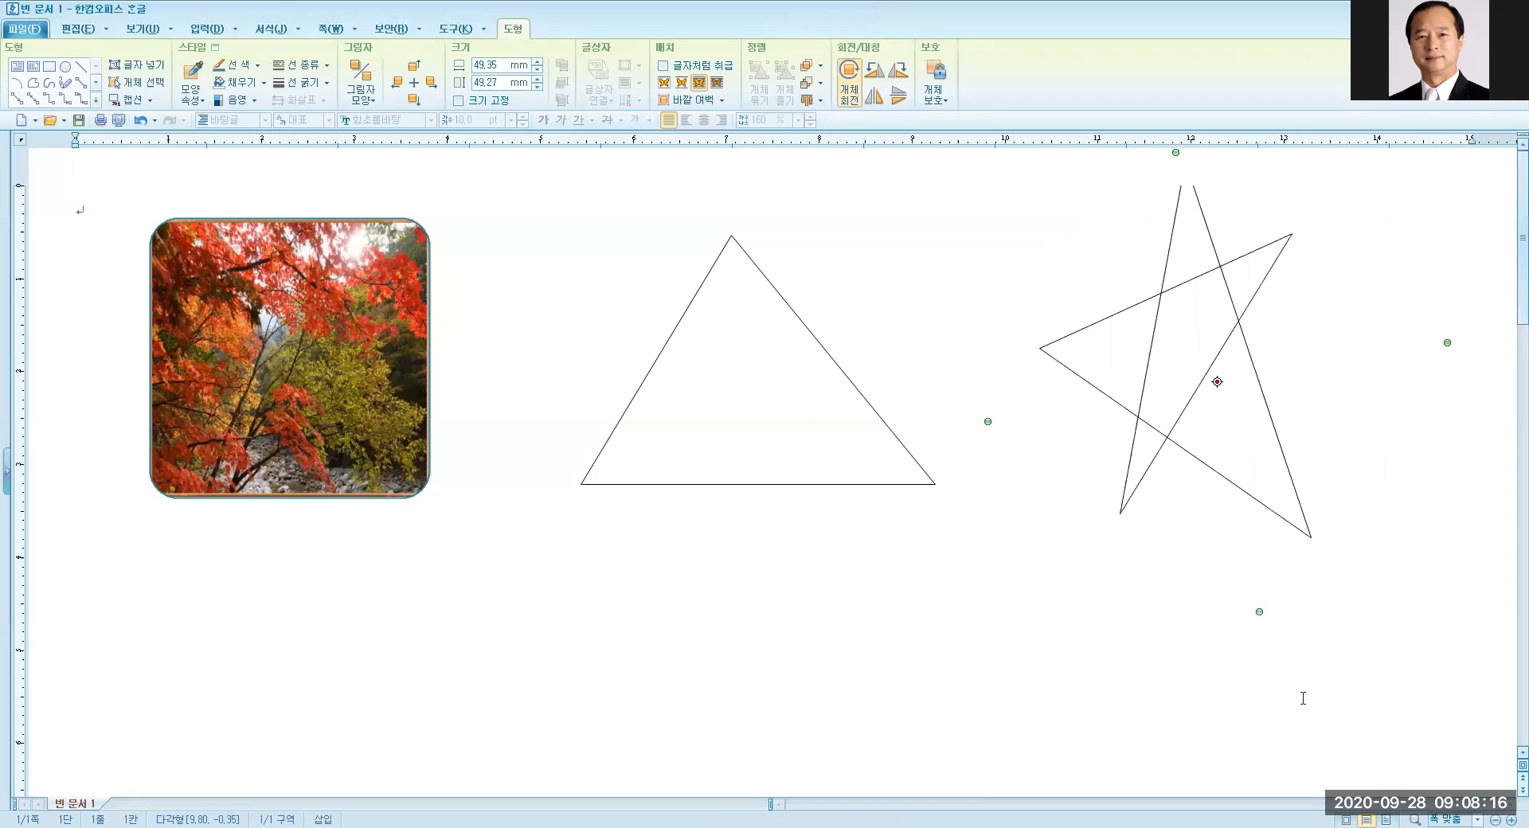
{"action": "left_click_drag", "start_coordinate": [1184, 351], "coordinate": [1184, 433]}
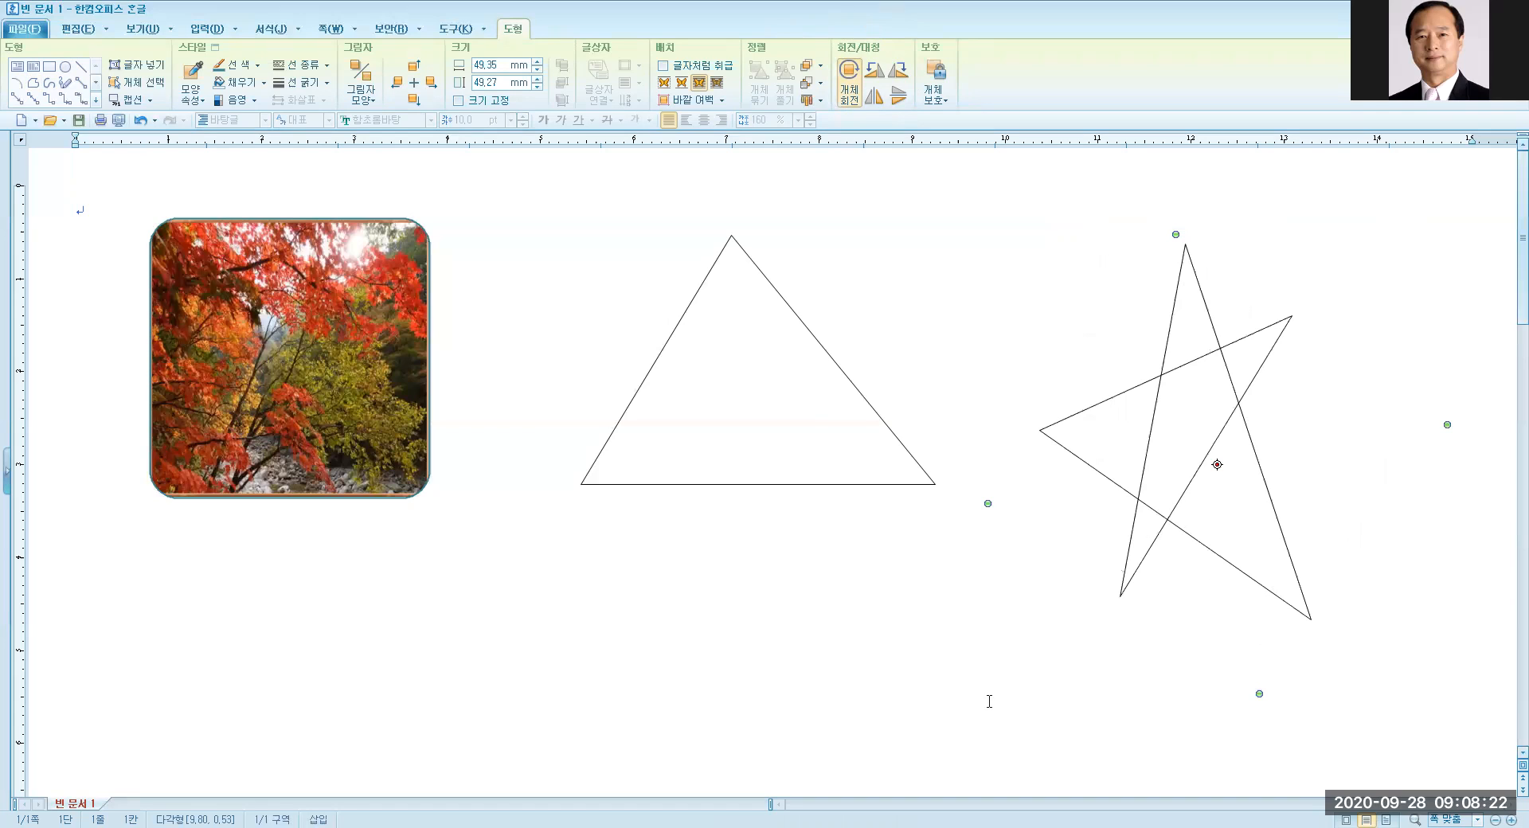
Step: Rotate the triangle clockwise, turn it back until its base is roughly horizontal, and deselect it
{"action": "left_click", "coordinate": [743, 389]}
{"action": "left_click_drag", "start_coordinate": [935, 482], "coordinate": [815, 604]}
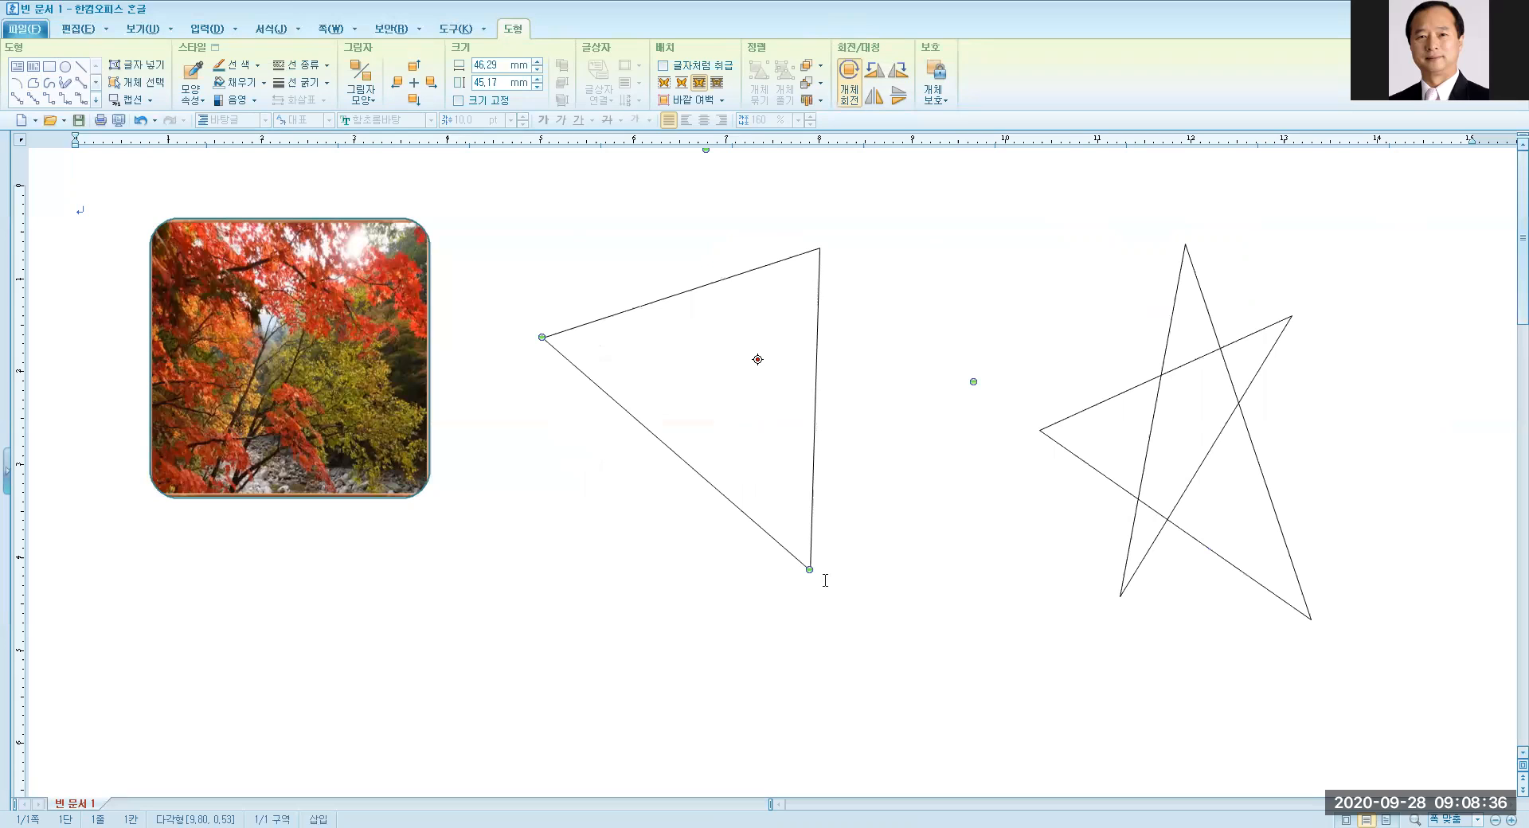
{"action": "left_click_drag", "start_coordinate": [809, 569], "coordinate": [870, 443]}
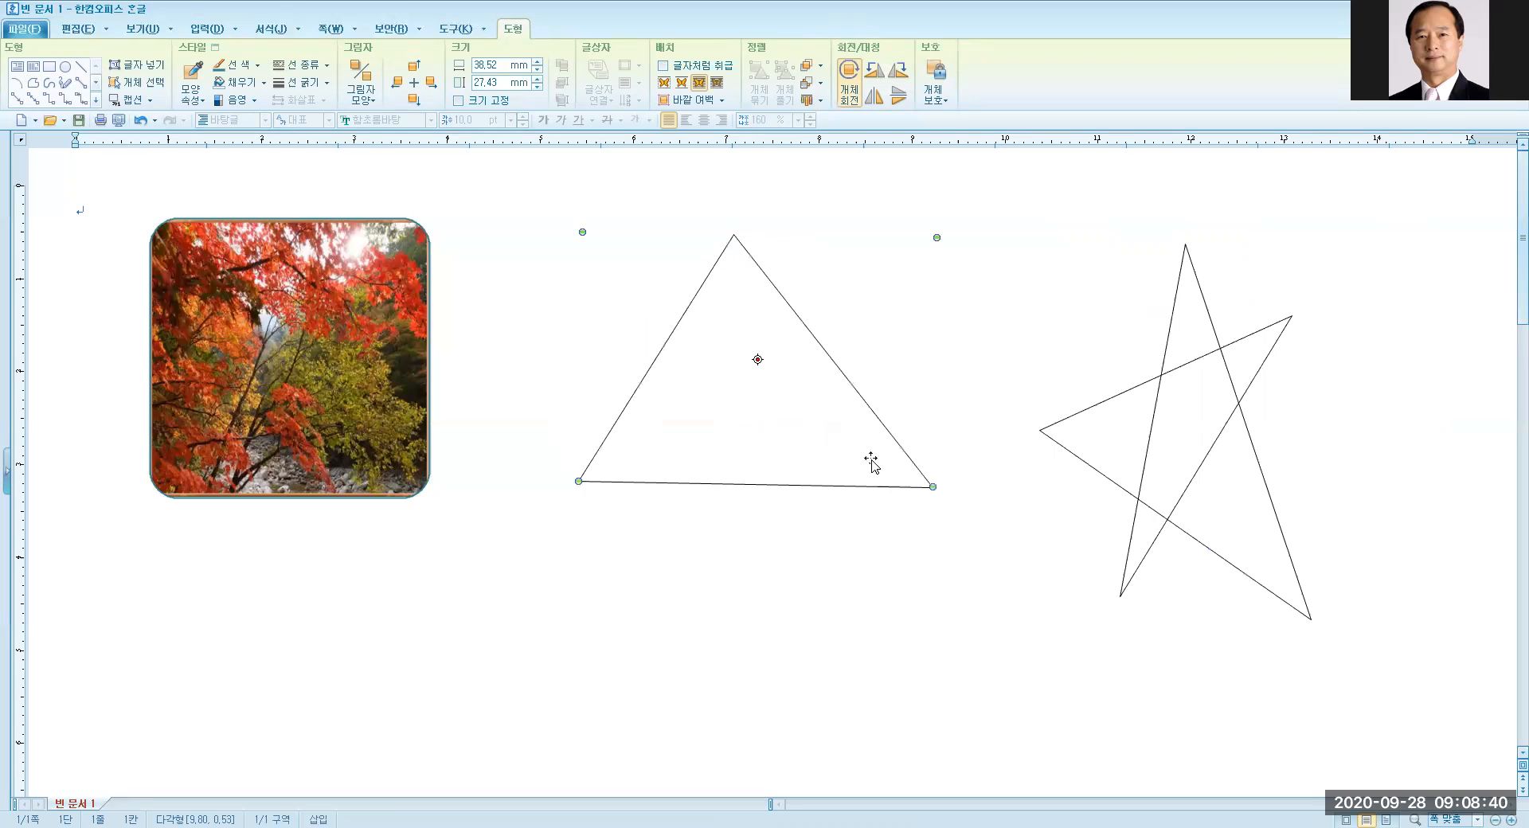
{"action": "left_click_drag", "start_coordinate": [931, 483], "coordinate": [936, 481]}
{"action": "left_click", "coordinate": [1384, 523]}
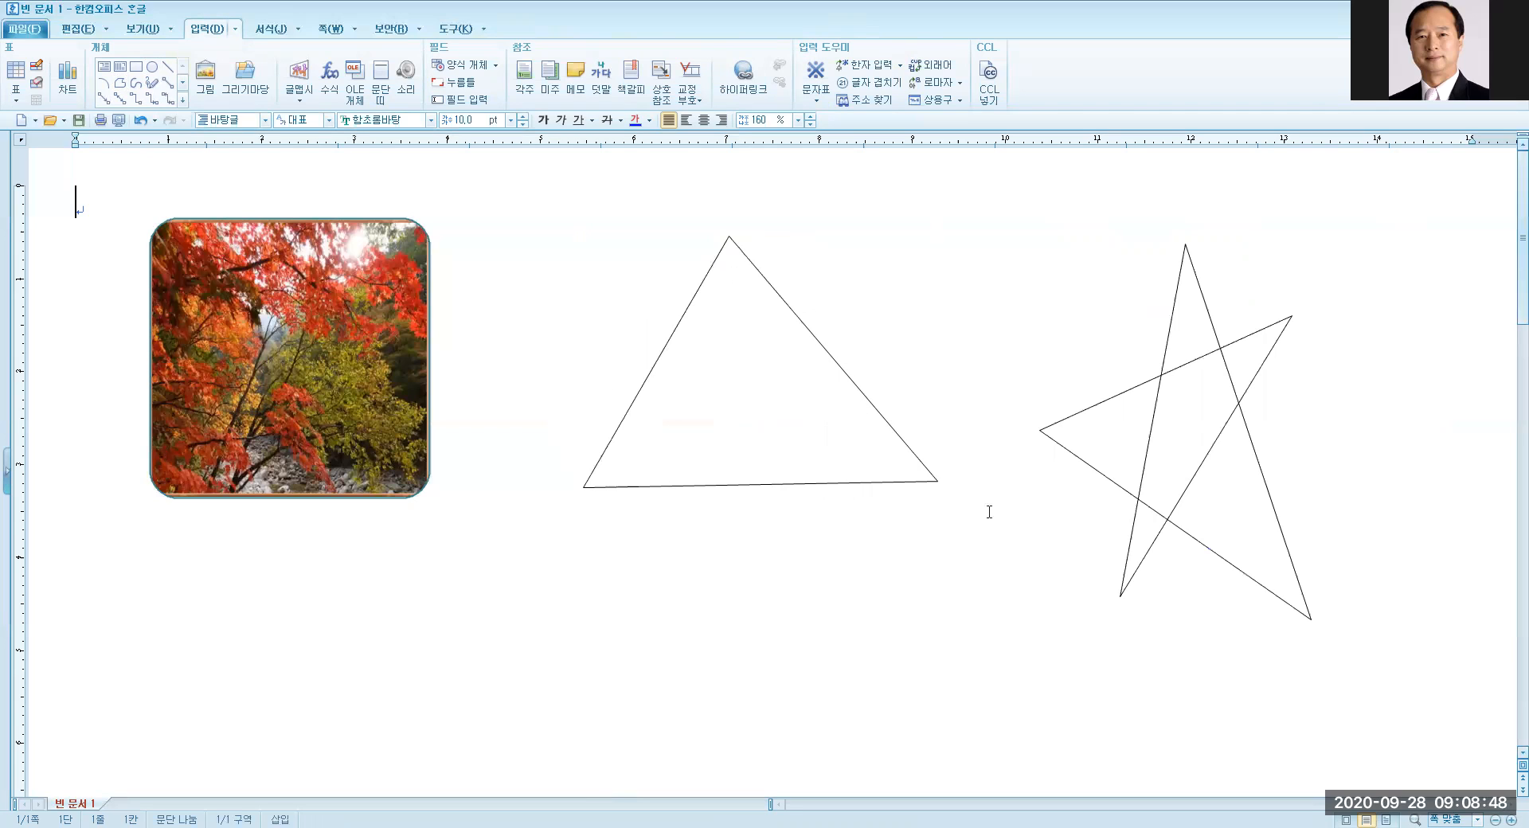
Step: Fill the star polygon with a dark green color
{"action": "left_click", "coordinate": [1136, 472]}
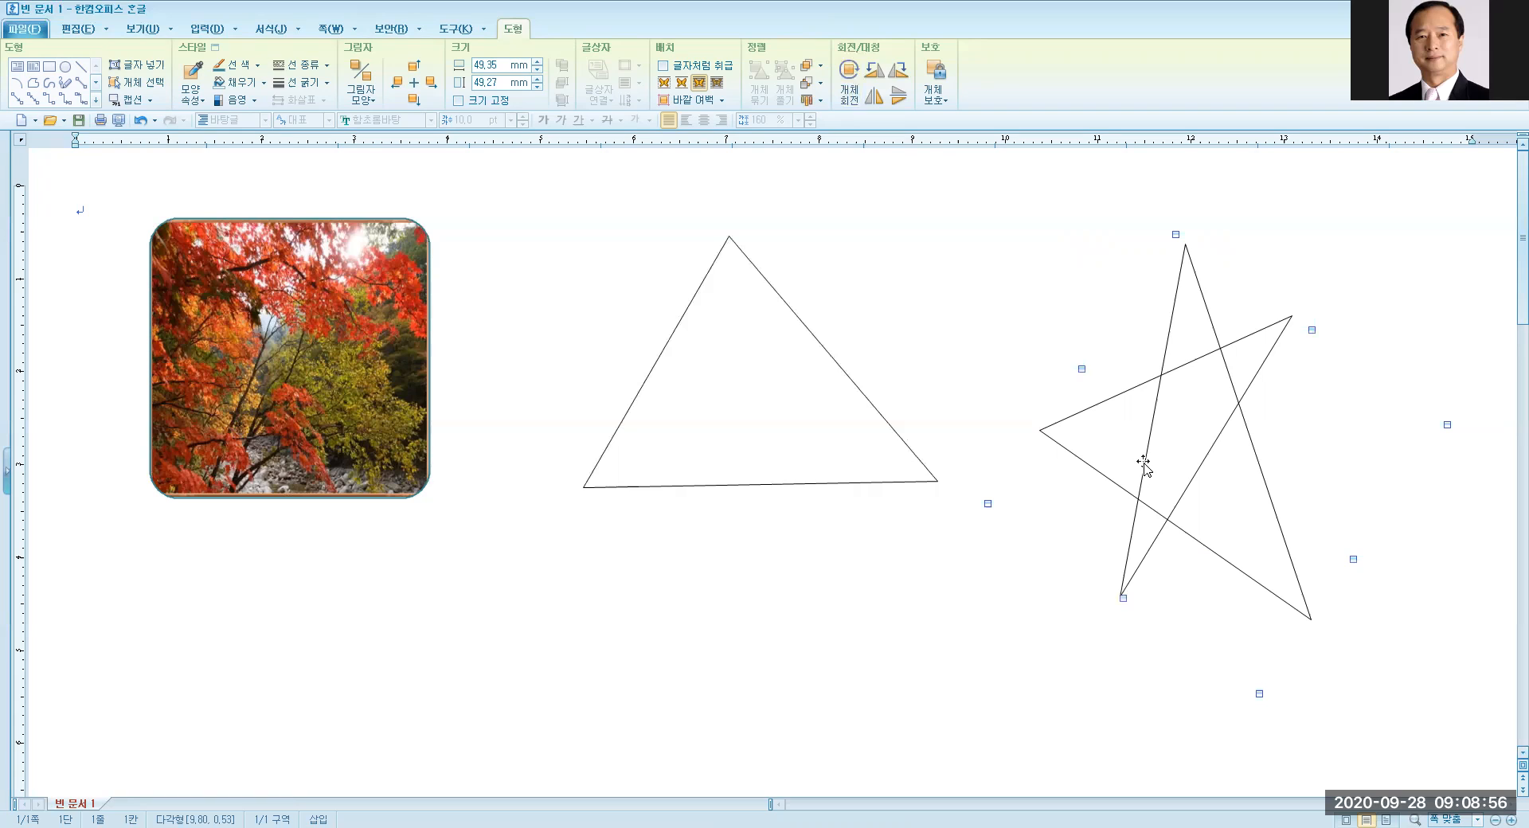
{"action": "left_click", "coordinate": [506, 34]}
{"action": "left_click", "coordinate": [264, 80]}
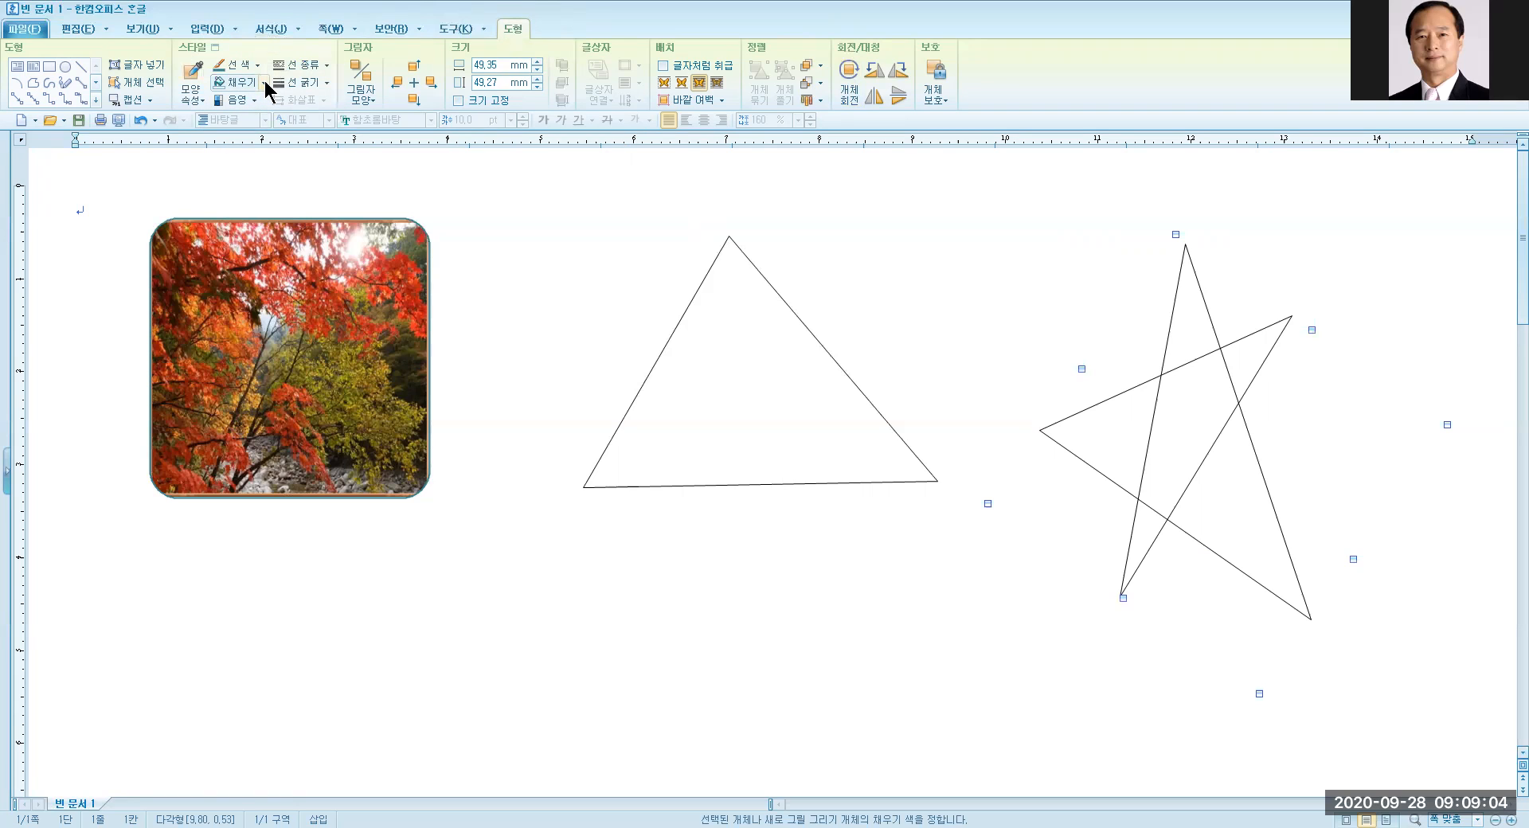
{"action": "left_click", "coordinate": [264, 80]}
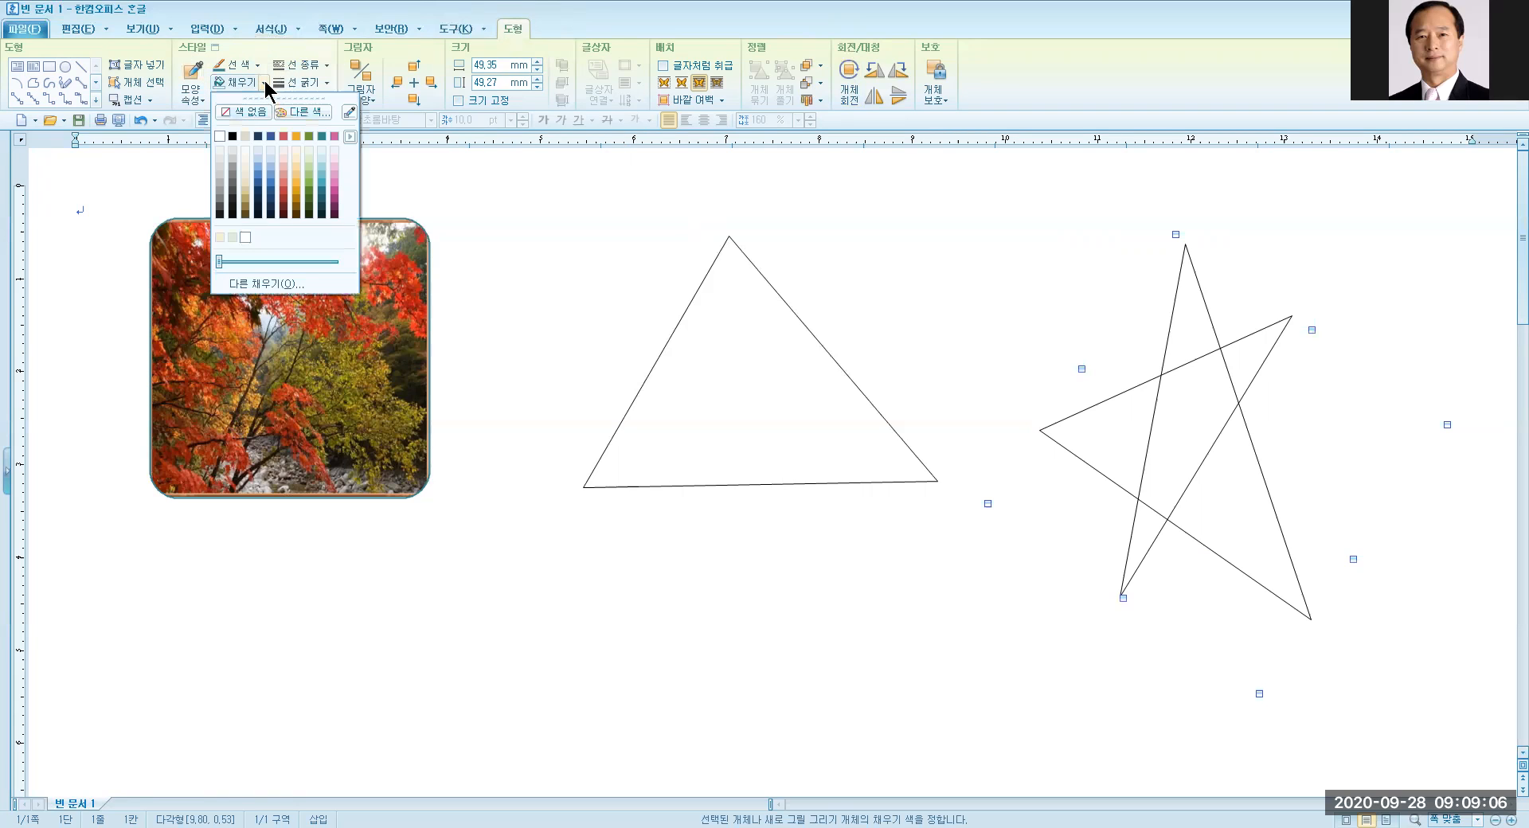
{"action": "left_click", "coordinate": [309, 189]}
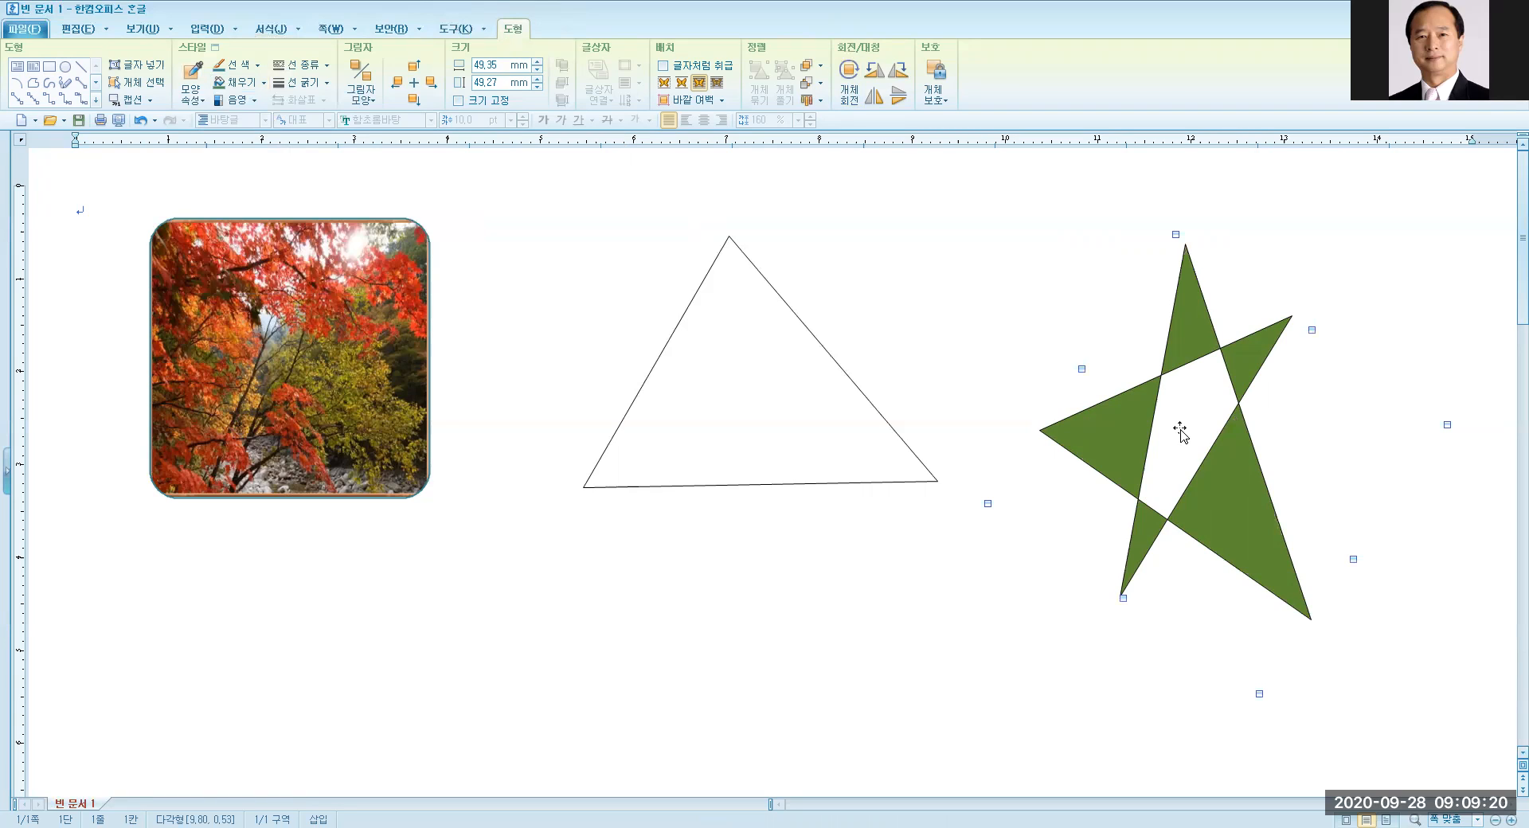
Step: Remove the star's outline by setting its line type to 선 없음 (no line), and deselect it
{"action": "left_click", "coordinate": [326, 64]}
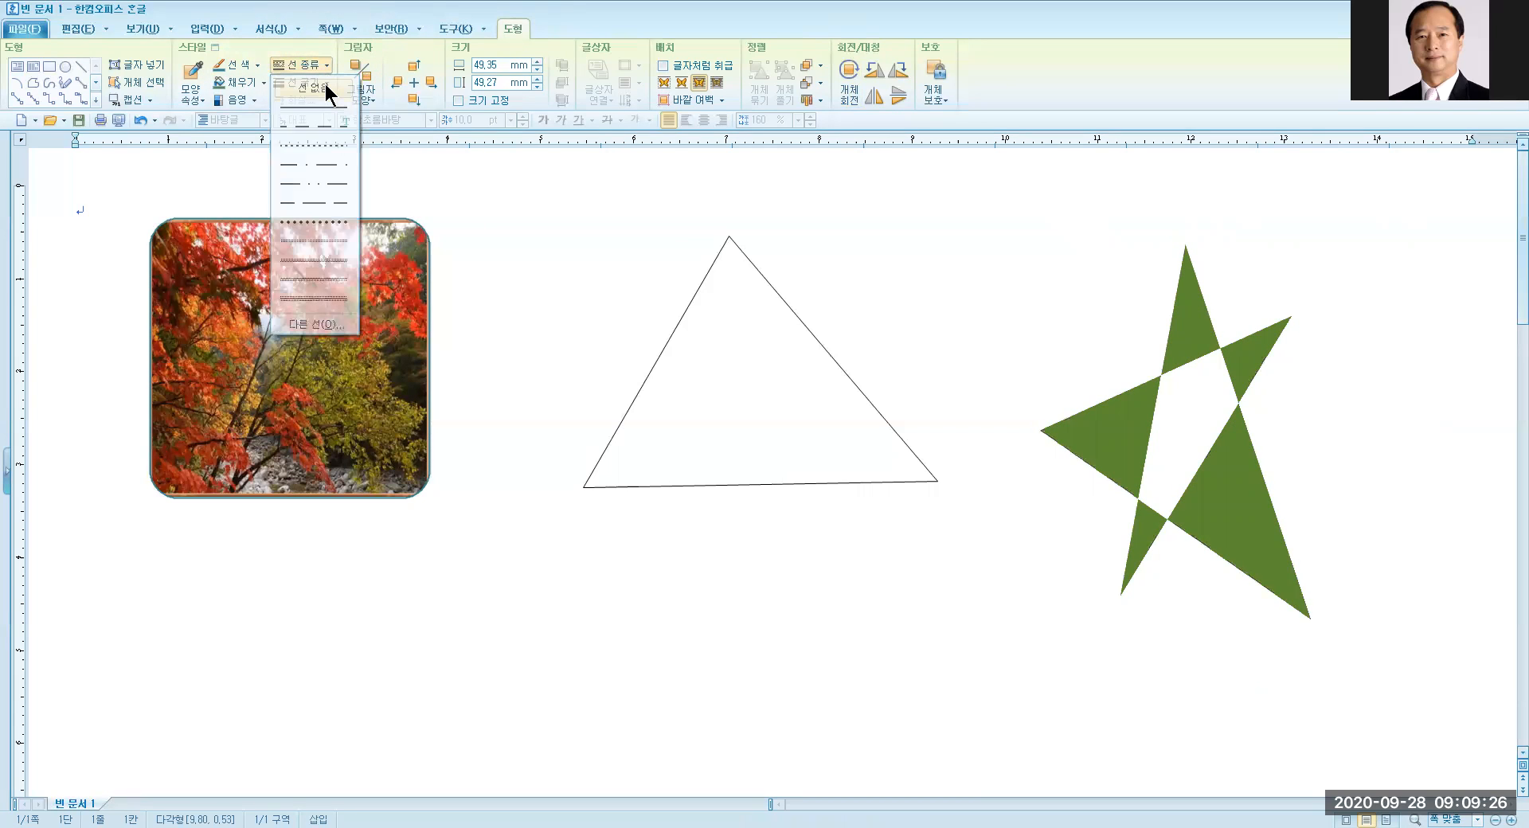
{"action": "left_click", "coordinate": [1248, 555]}
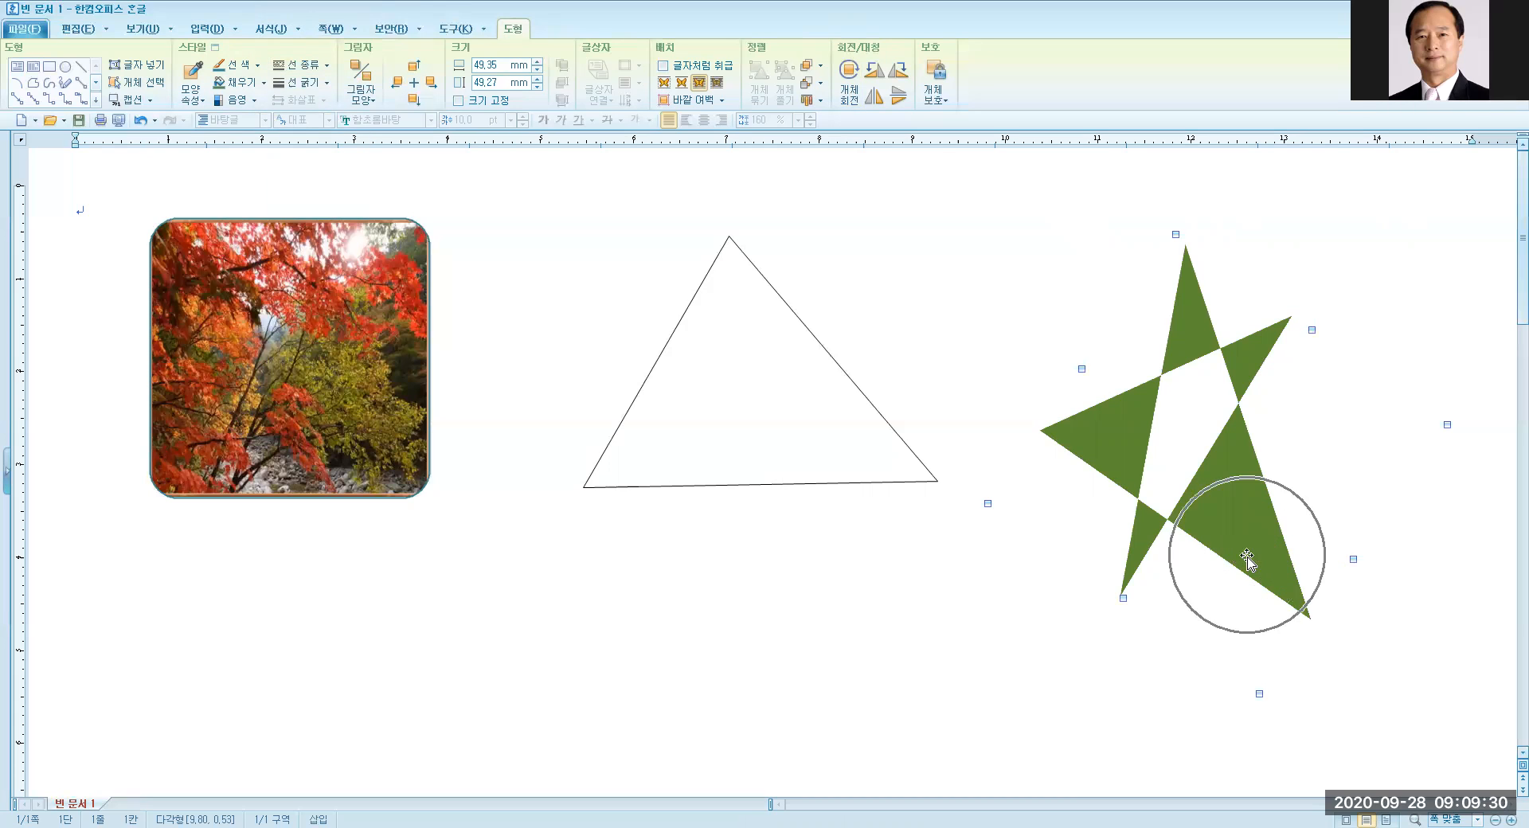
{"action": "left_click", "coordinate": [882, 617]}
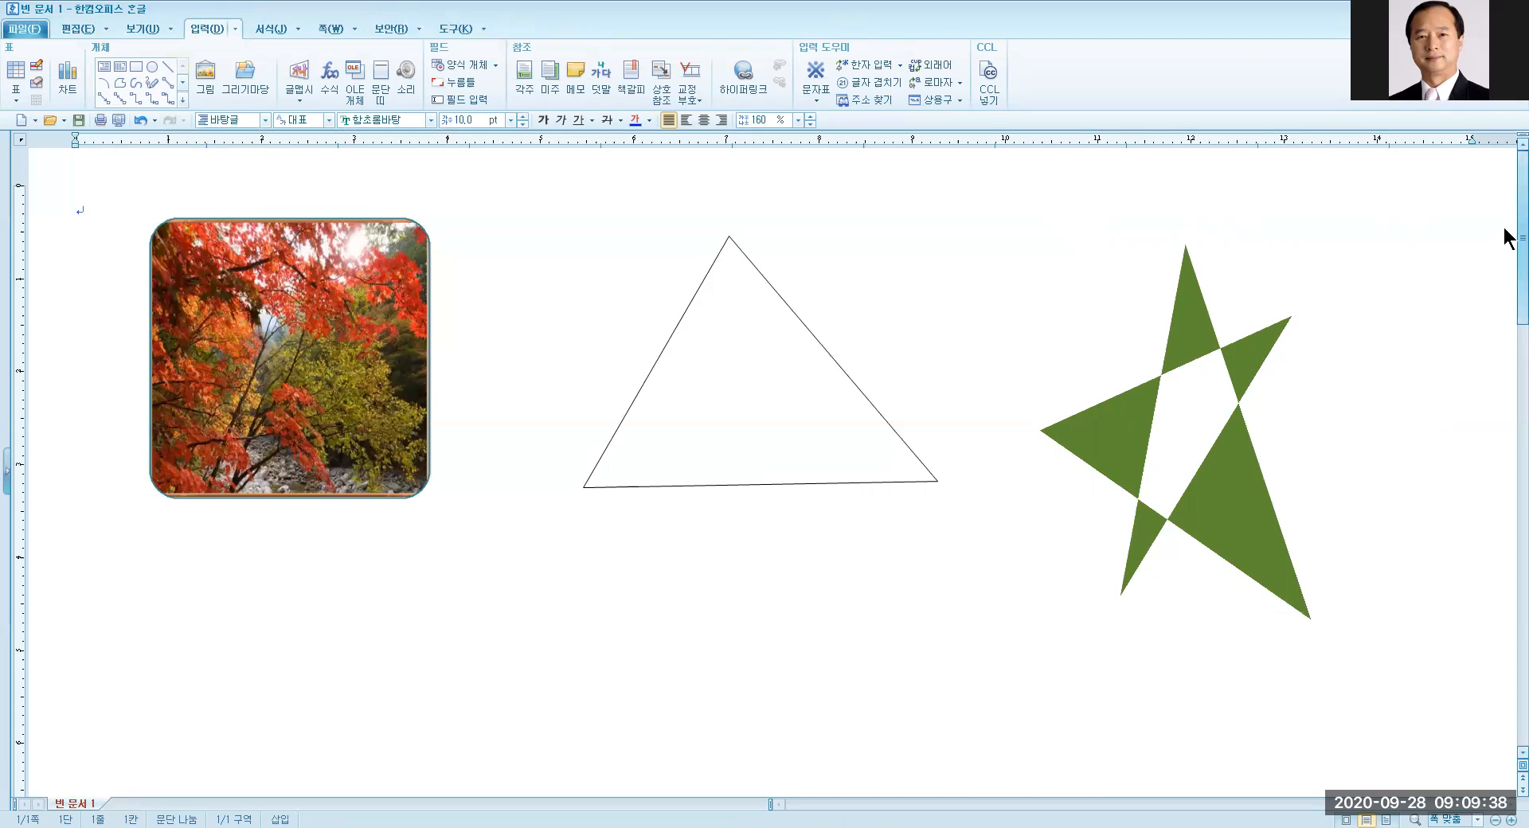
Step: Draw a horizontal text box about 43 mm wide and 7 mm high in the blank area below the shapes
{"action": "scroll", "coordinate": [1504, 239], "scroll_direction": "down", "scroll_amount": 5}
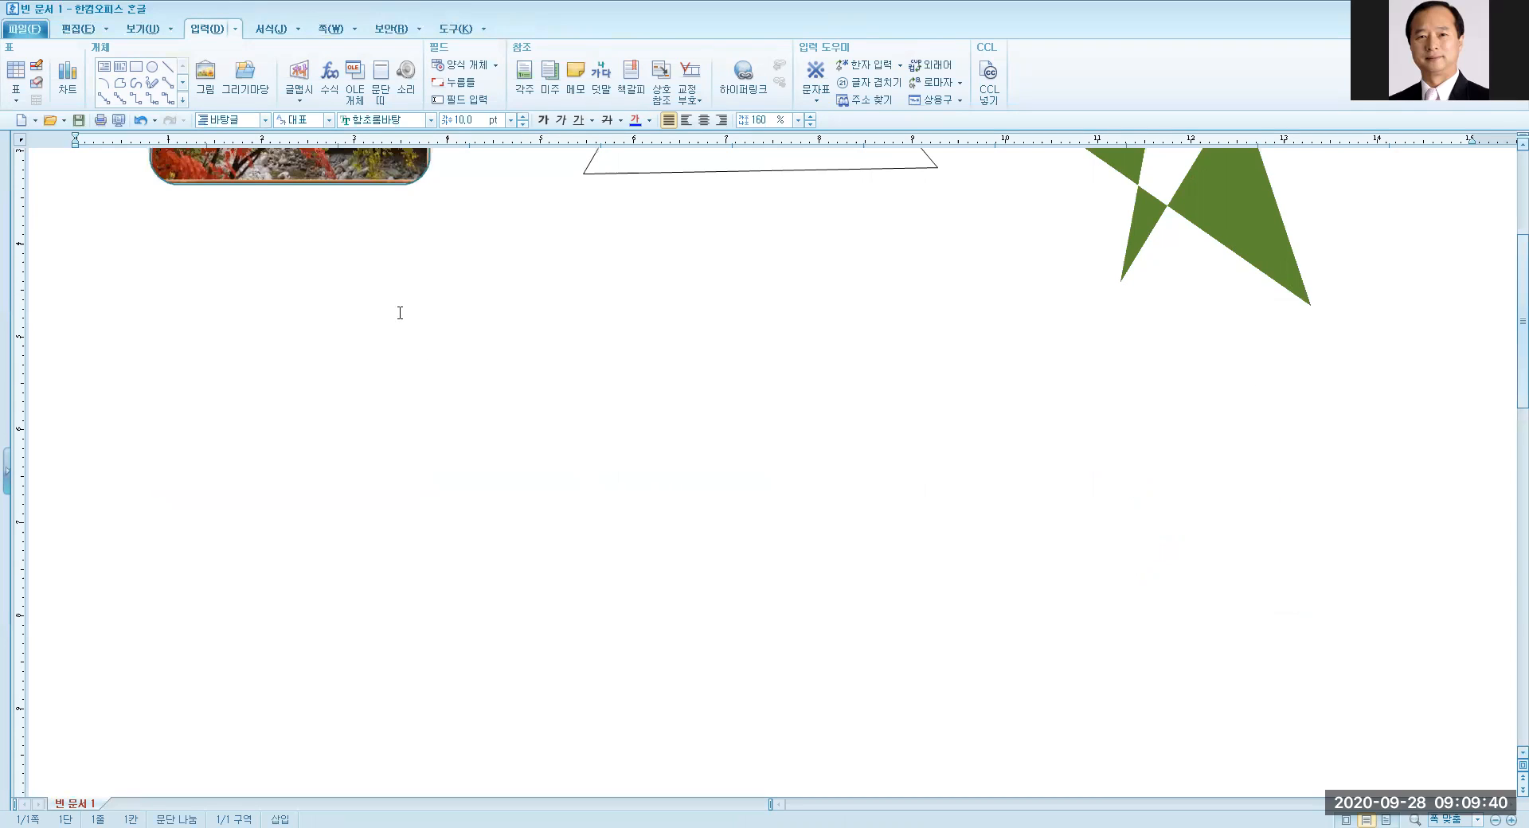
{"action": "left_click", "coordinate": [207, 28]}
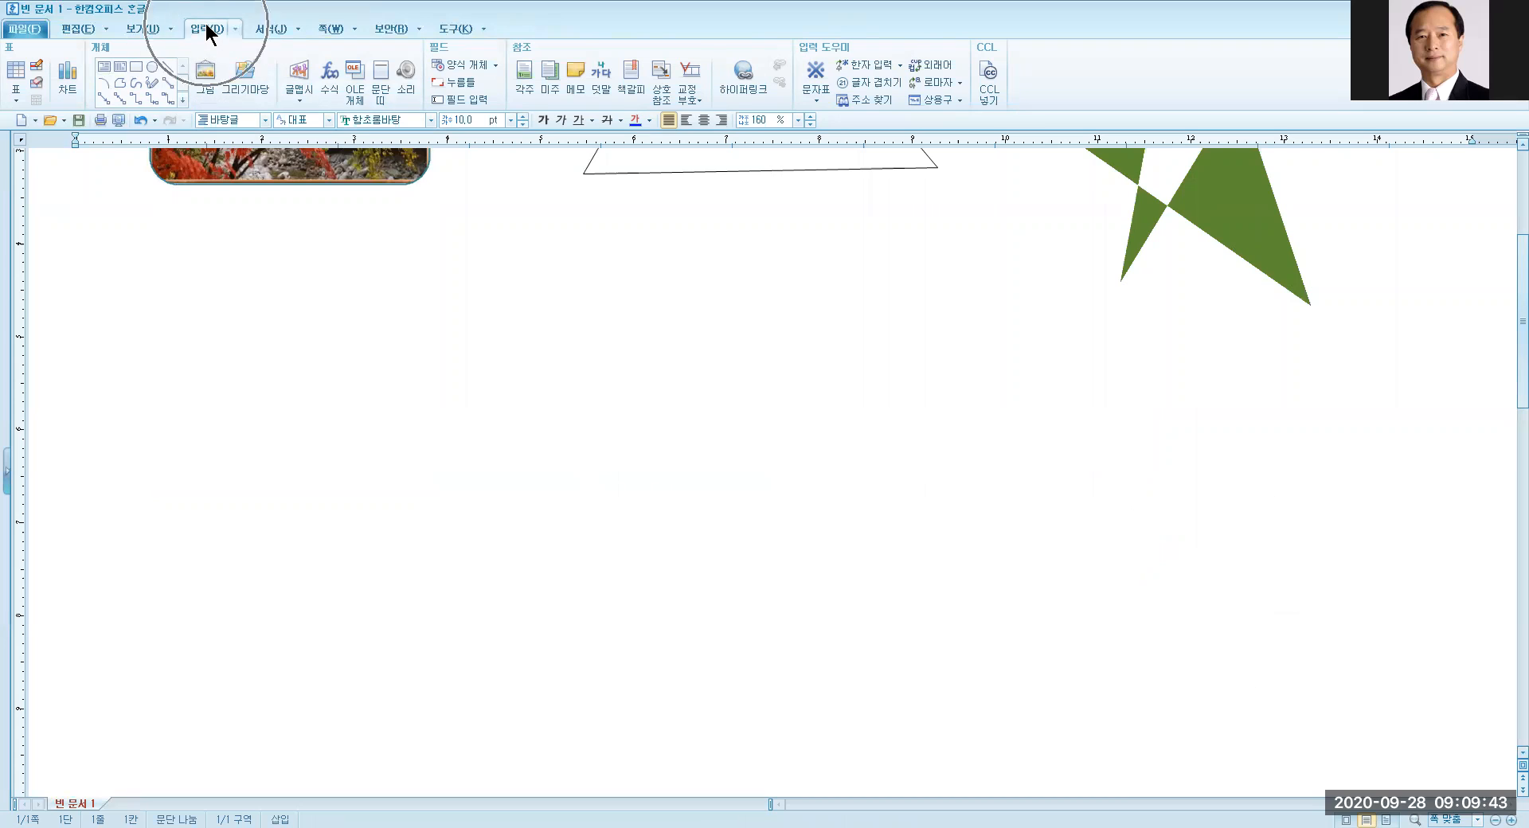
{"action": "left_click", "coordinate": [102, 68]}
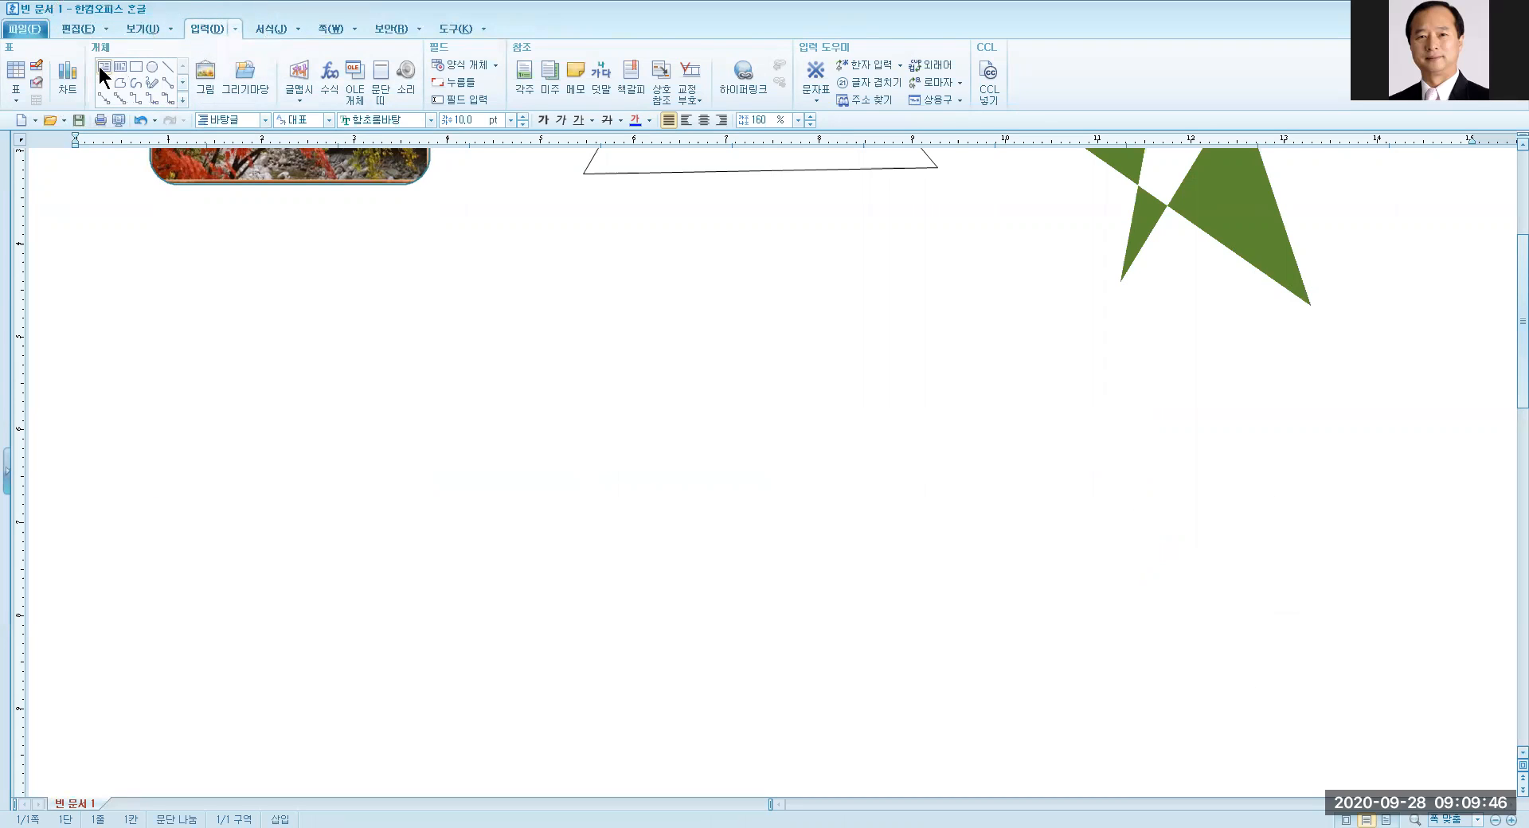
{"action": "left_click_drag", "start_coordinate": [515, 281], "coordinate": [913, 345]}
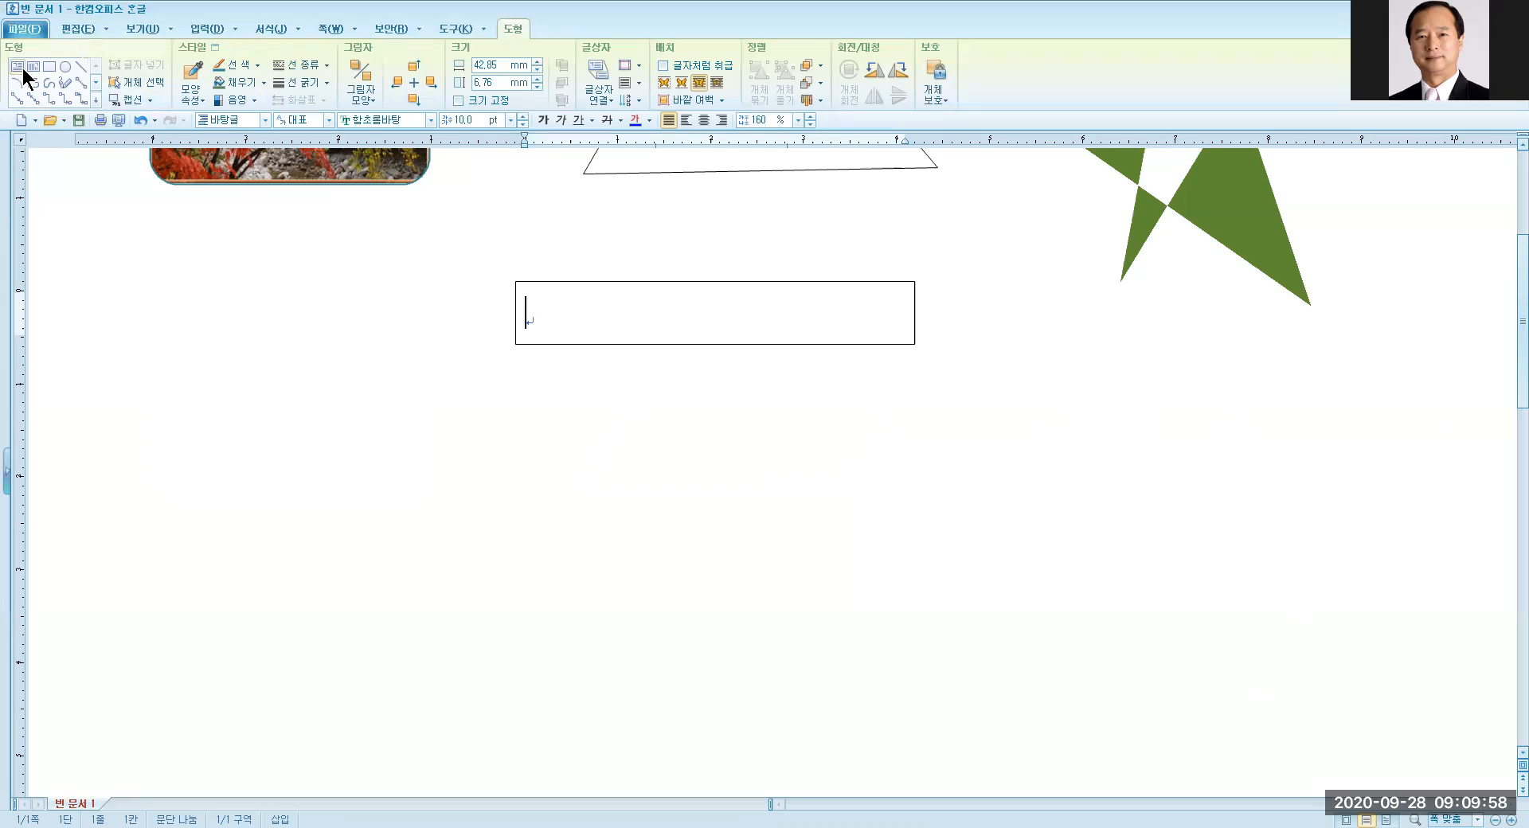
{"action": "left_click", "coordinate": [50, 71]}
{"action": "key", "text": "ctrl"}
{"action": "key", "text": "ctrl"}
{"action": "key", "text": "ctrl"}
{"action": "key", "text": "ctrl"}
{"action": "key", "text": "ctrl"}
Step: Enter the text 복지관 in the text box and centre it horizontally
{"action": "type", "text": "복"}
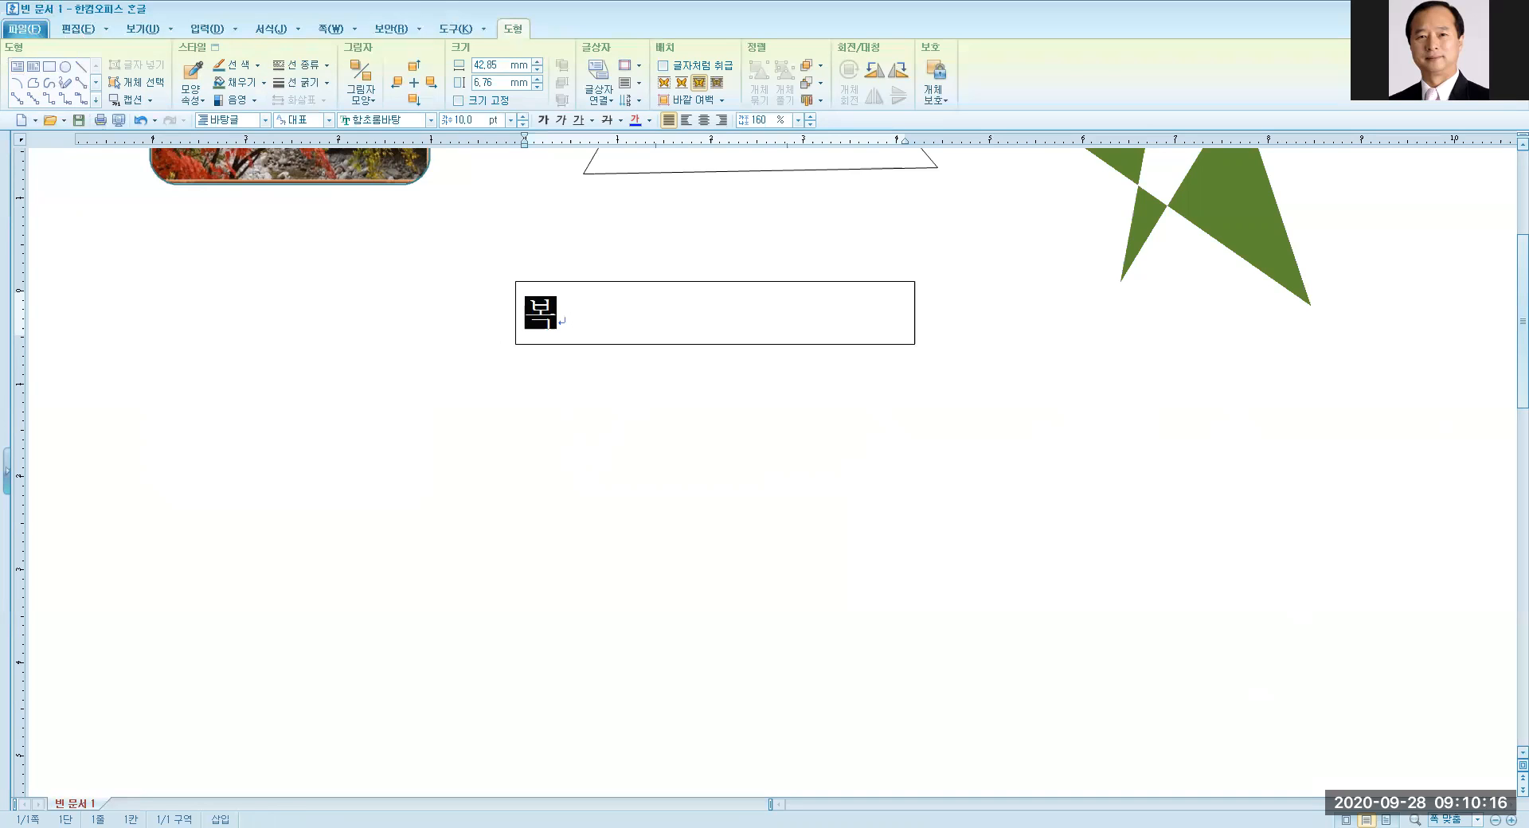
{"action": "type", "text": "지과ㄴ"}
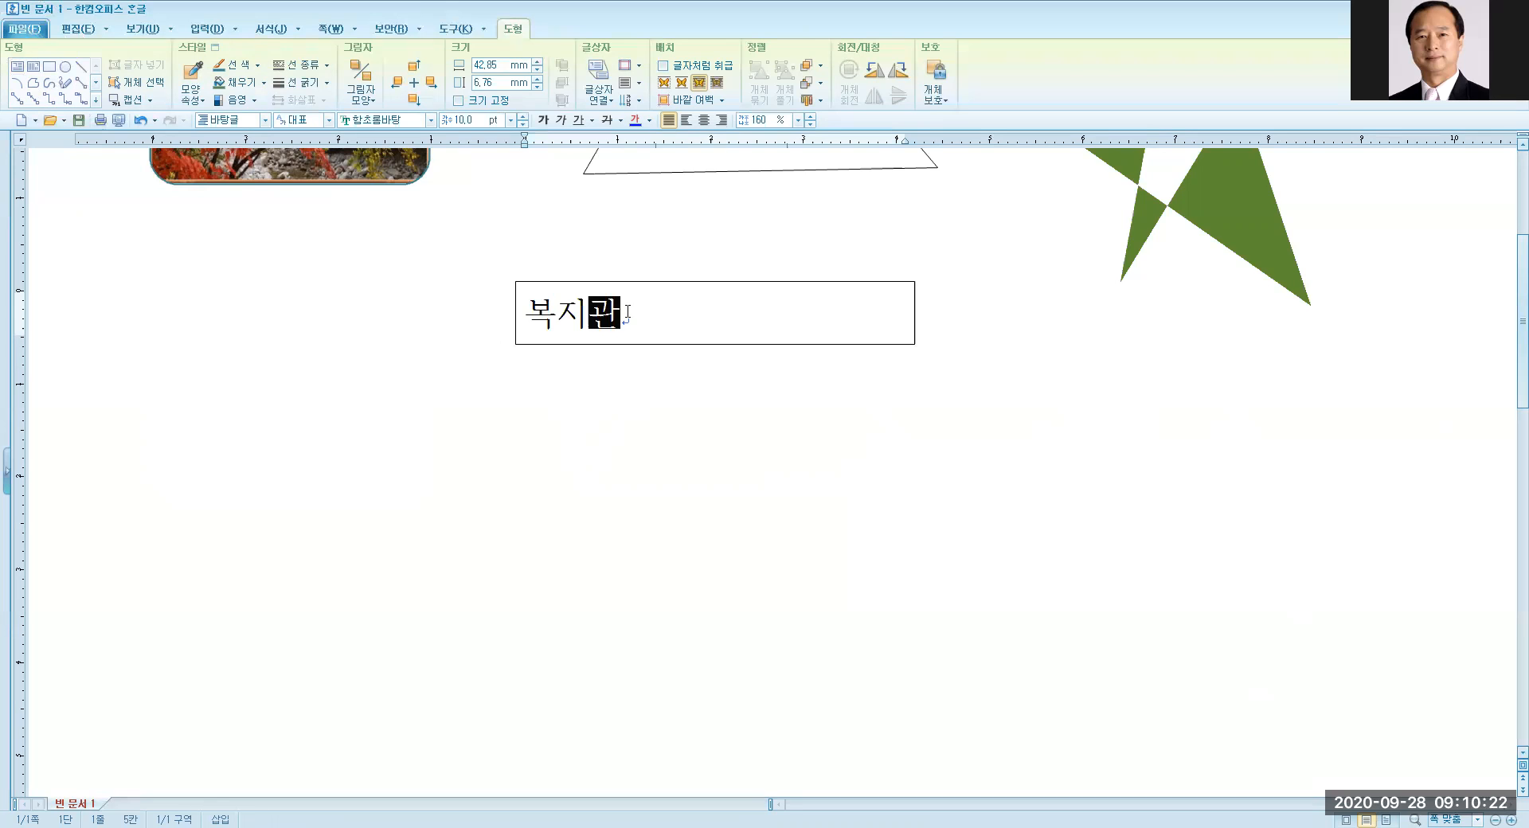
{"action": "left_click", "coordinate": [704, 119]}
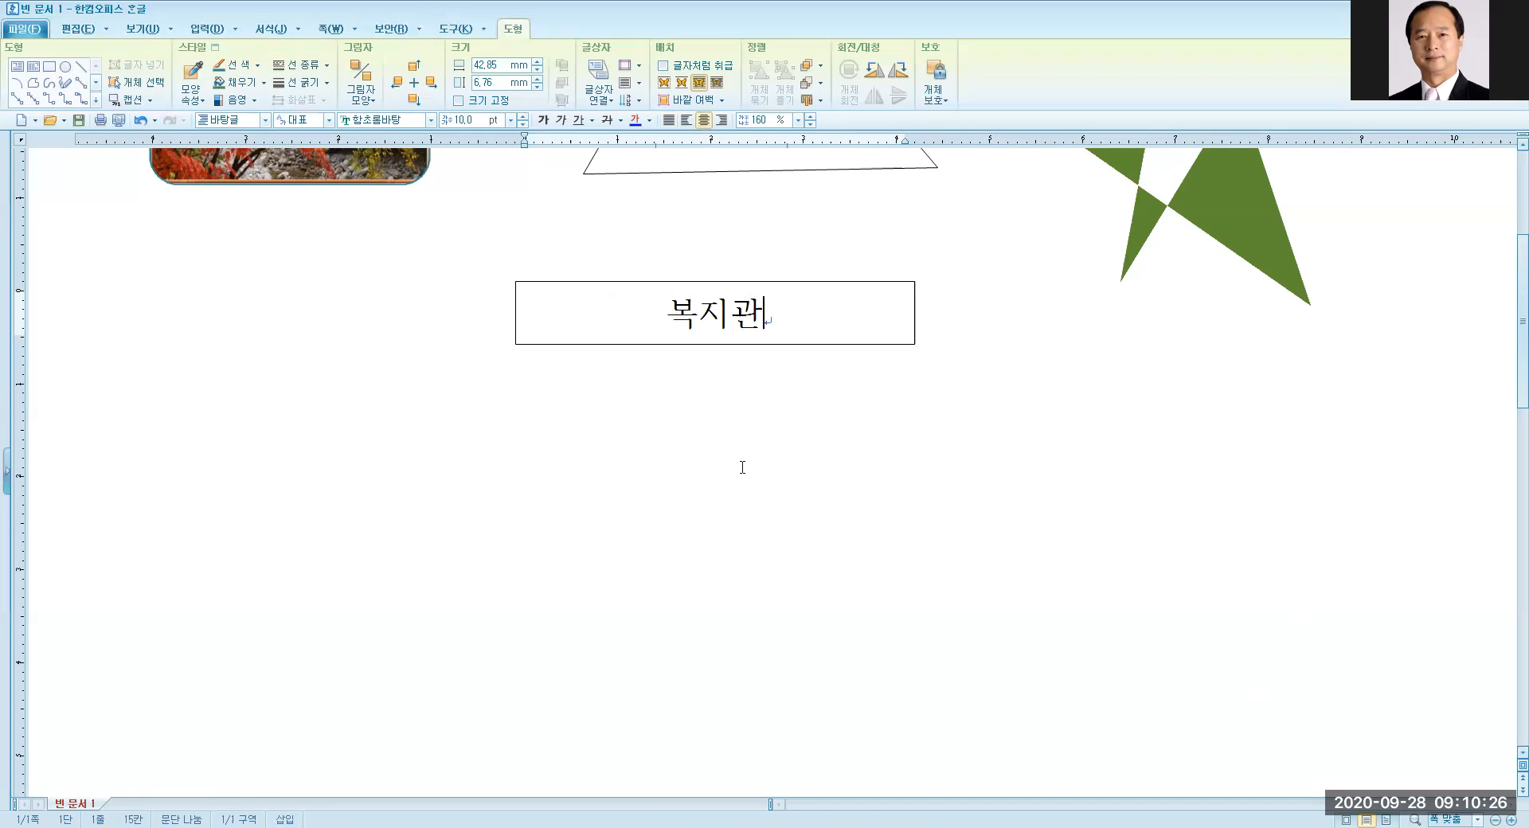
Step: Change the font of the 복지관 text in the box to 휴먼옛체
{"action": "left_click_drag", "start_coordinate": [670, 312], "coordinate": [769, 319]}
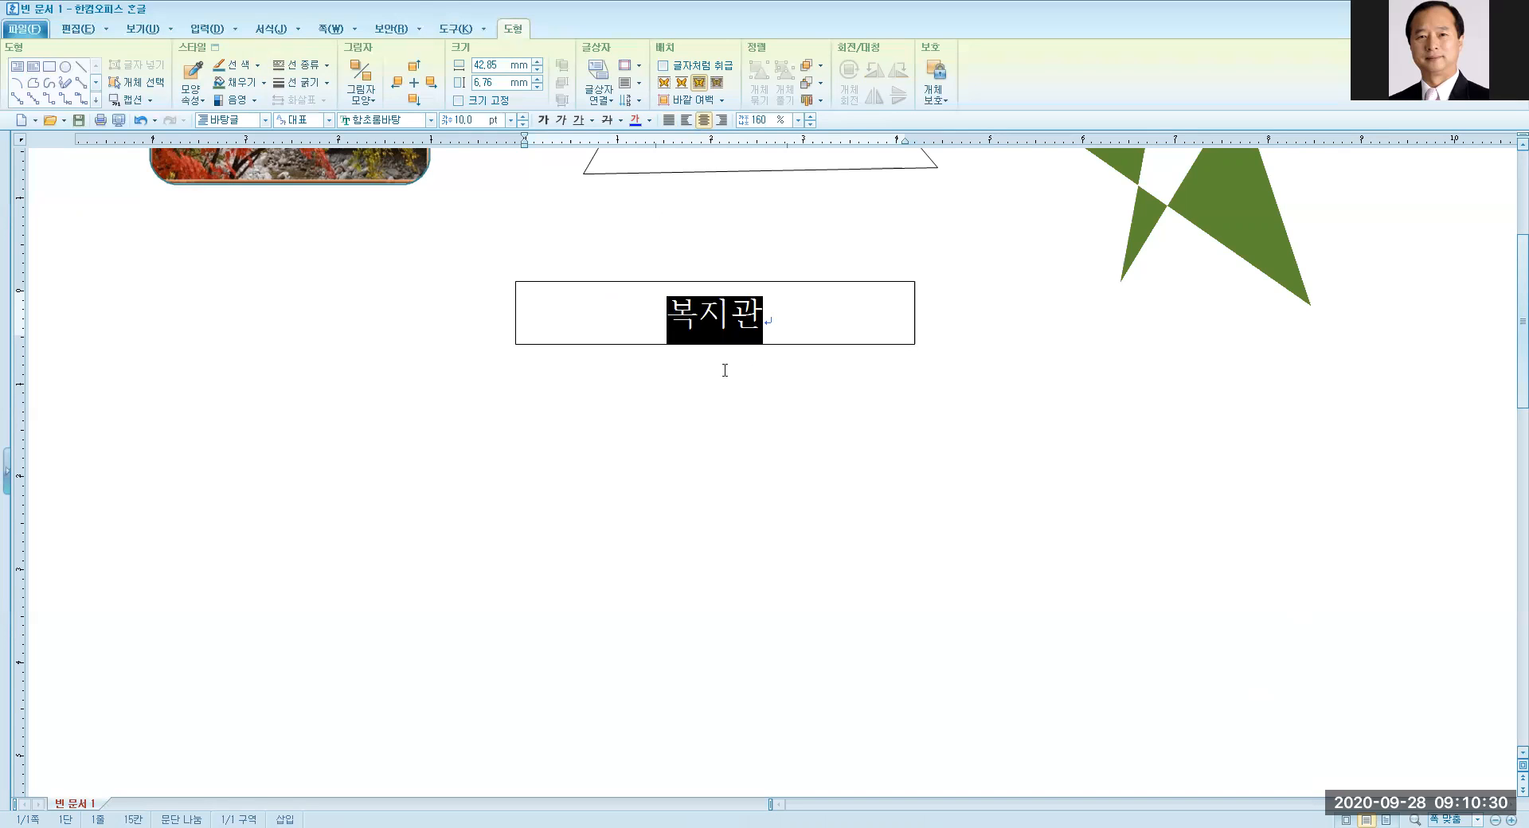
{"action": "left_click", "coordinate": [428, 121]}
{"action": "left_click_drag", "start_coordinate": [532, 226], "coordinate": [530, 189]}
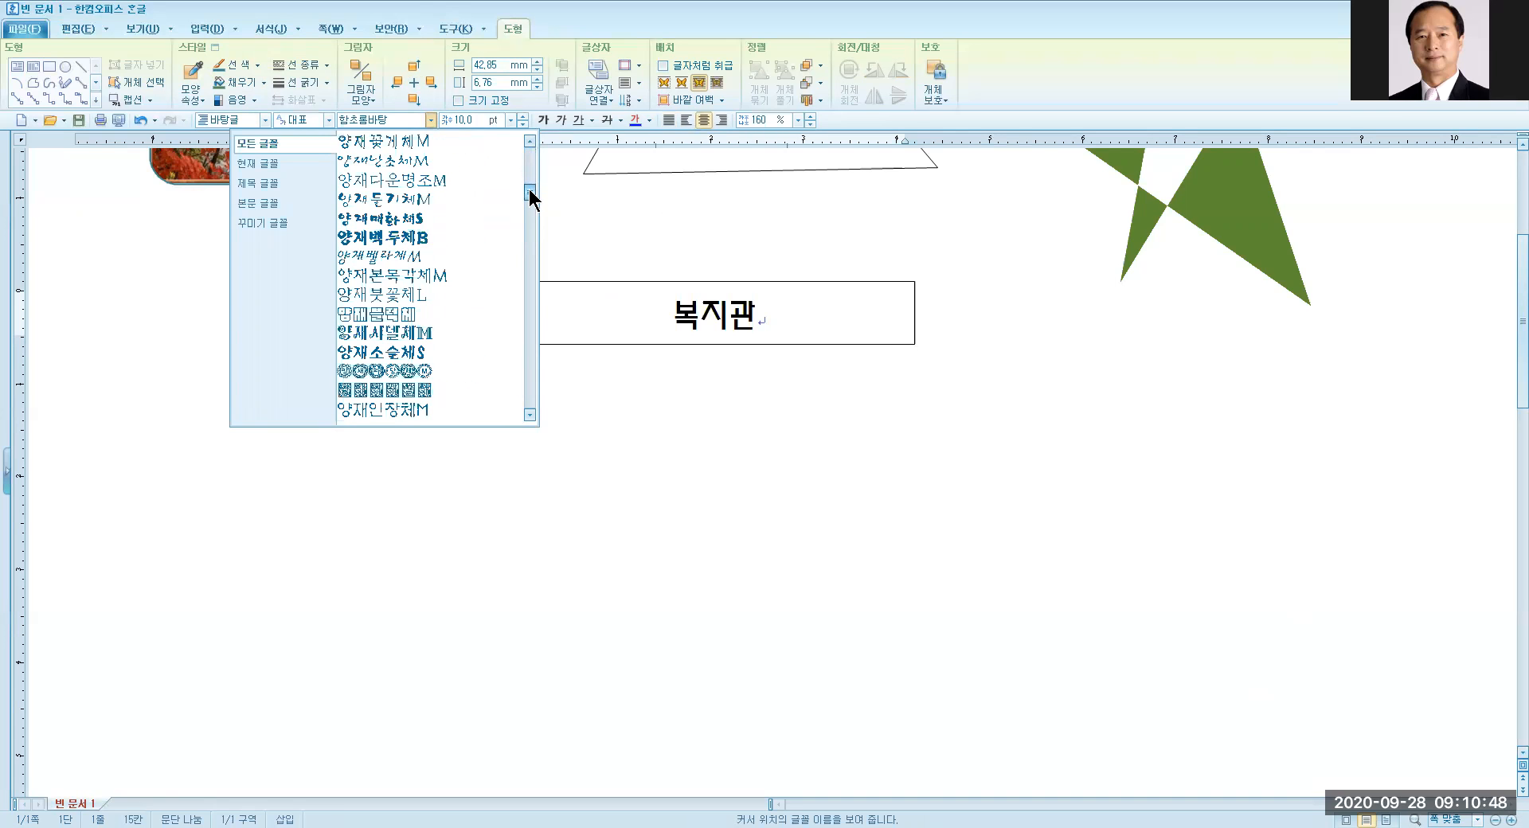
{"action": "left_click_drag", "start_coordinate": [529, 188], "coordinate": [536, 245]}
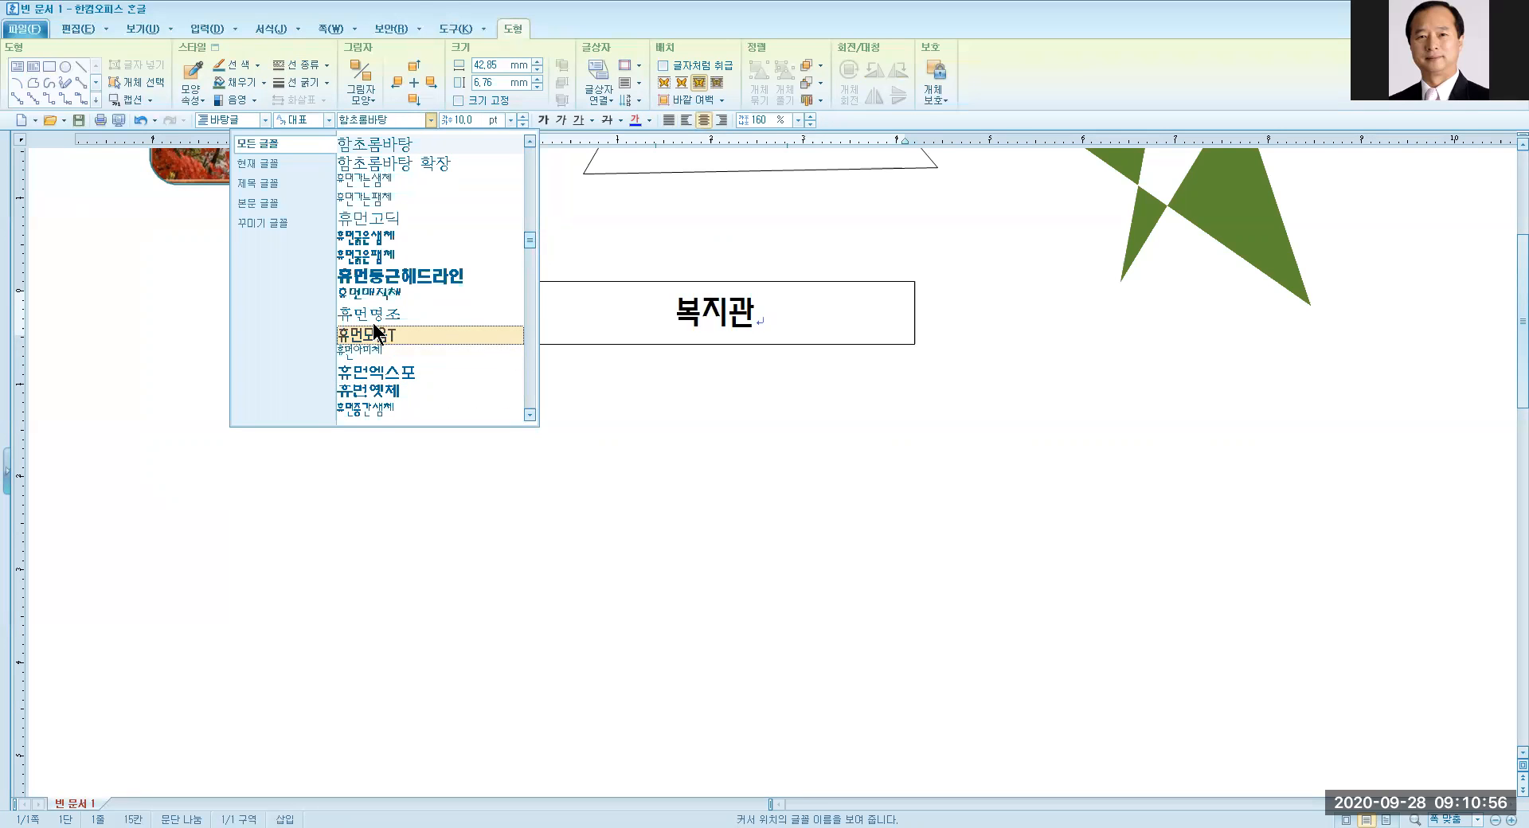
{"action": "left_click", "coordinate": [391, 392]}
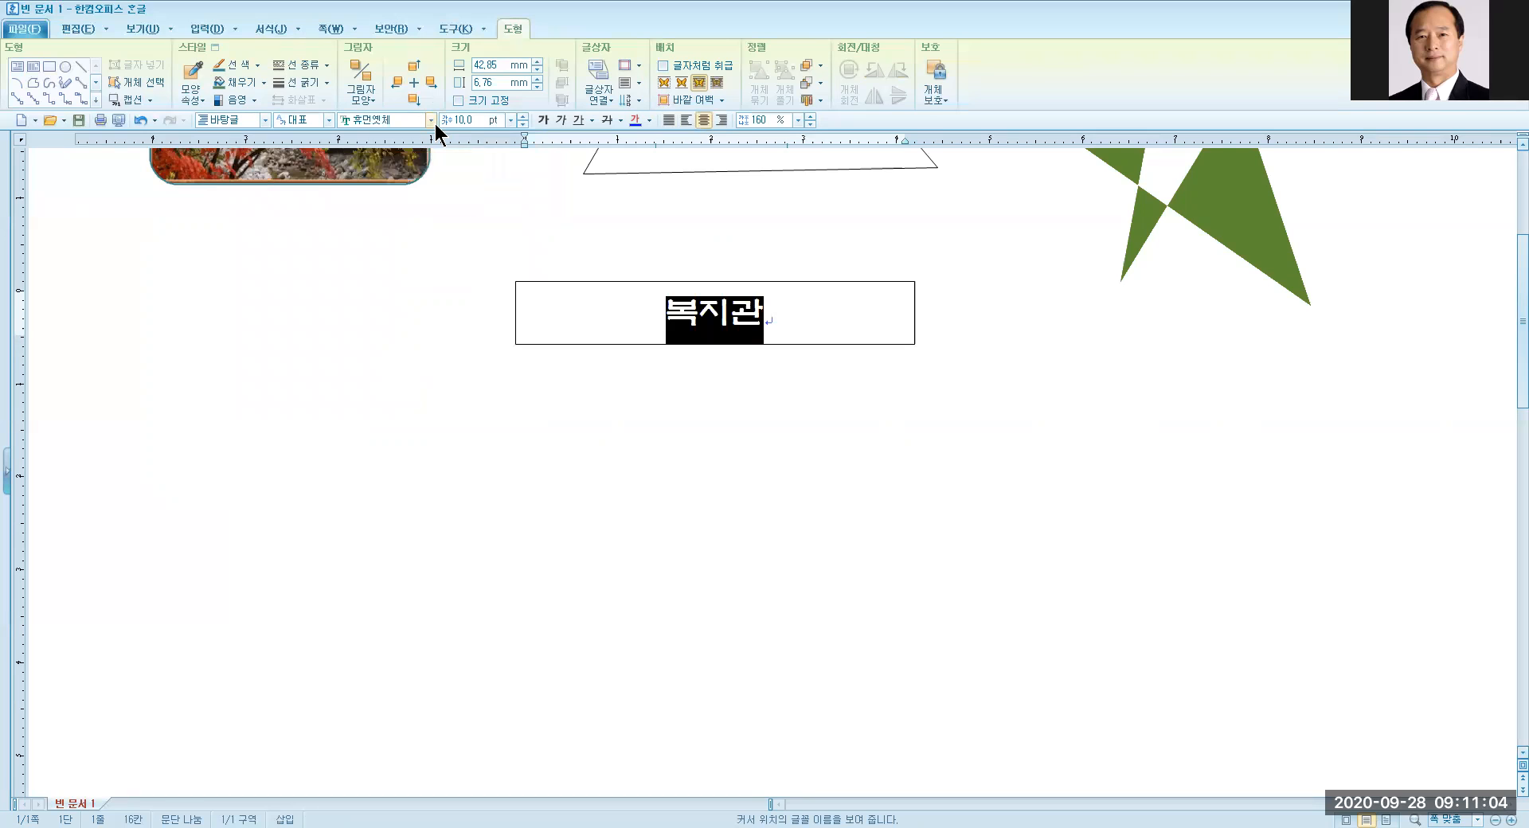
Step: Enlarge the 복지관 text to a font size of 20 pt and deselect it
{"action": "left_click", "coordinate": [509, 118]}
{"action": "left_click", "coordinate": [442, 225]}
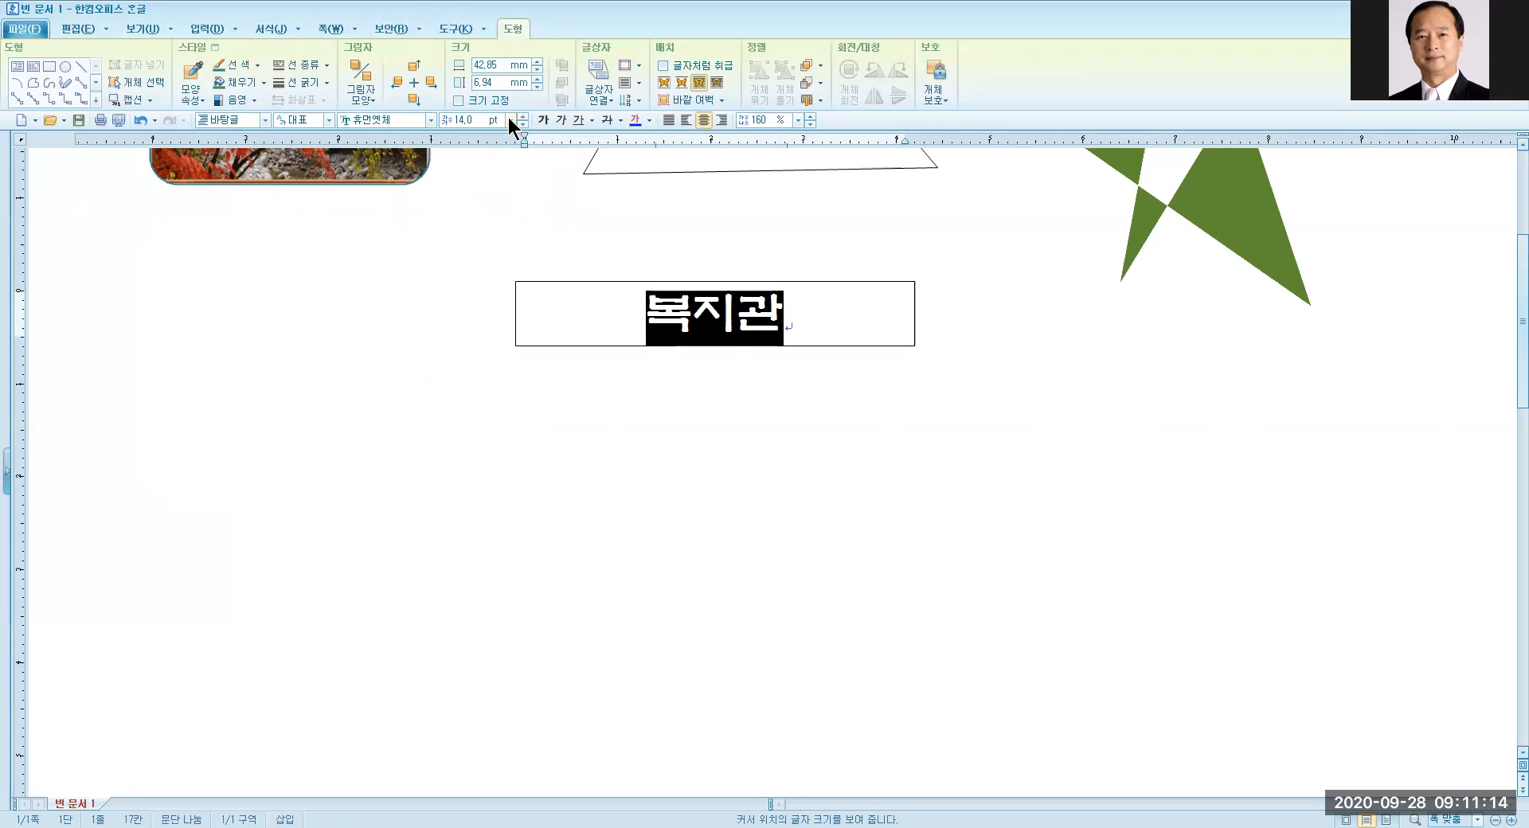
{"action": "key", "text": "ctrl"}
{"action": "key", "text": "ctrl"}
{"action": "key", "text": "ctrl"}
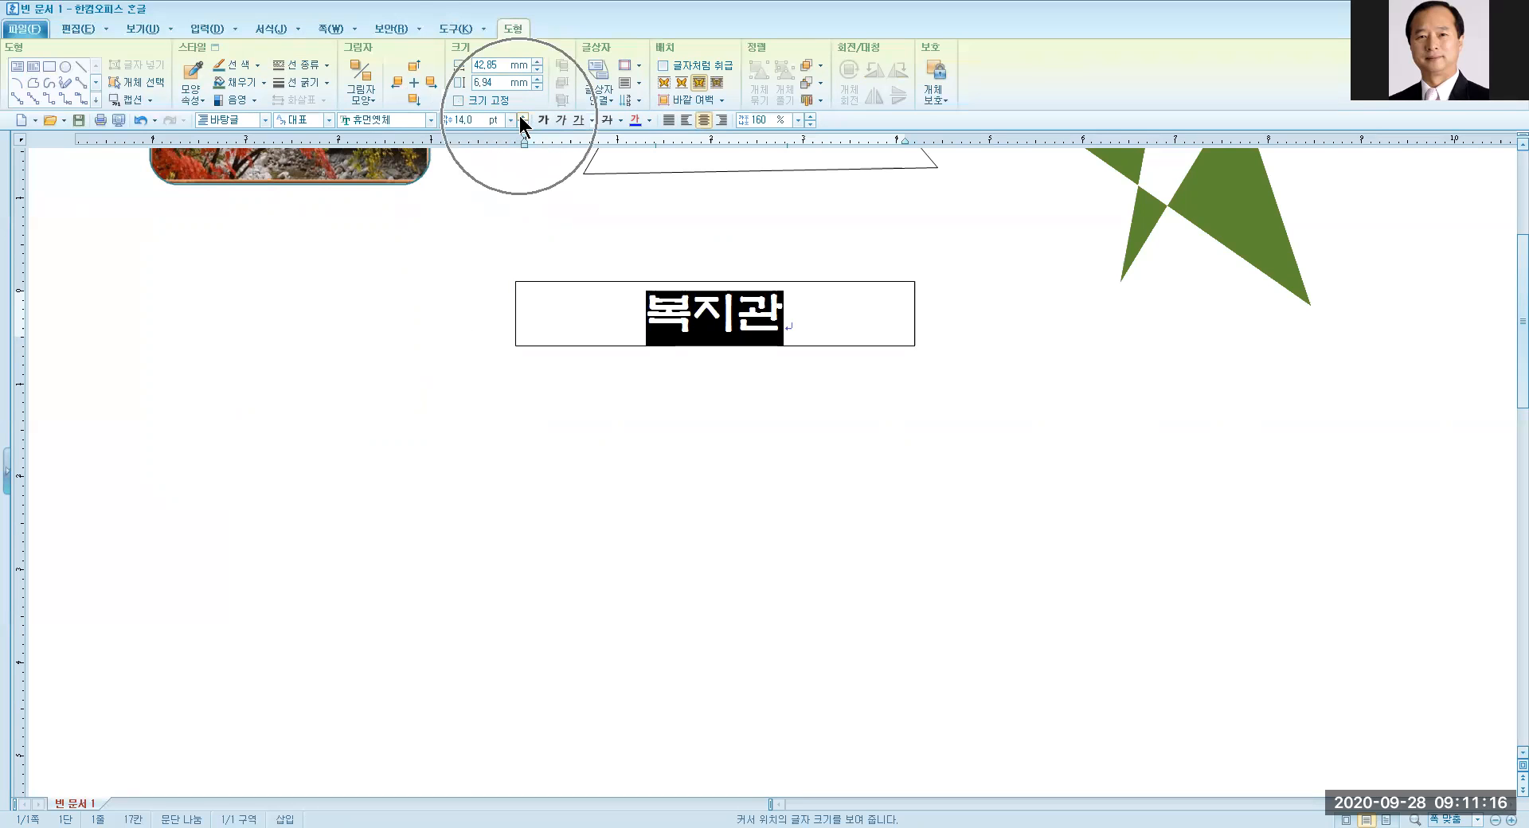
{"action": "left_click", "coordinate": [523, 118]}
{"action": "left_click", "coordinate": [523, 118]}
{"action": "left_click", "coordinate": [523, 117]}
{"action": "left_click", "coordinate": [523, 118]}
{"action": "left_click", "coordinate": [523, 118]}
{"action": "left_click", "coordinate": [523, 117]}
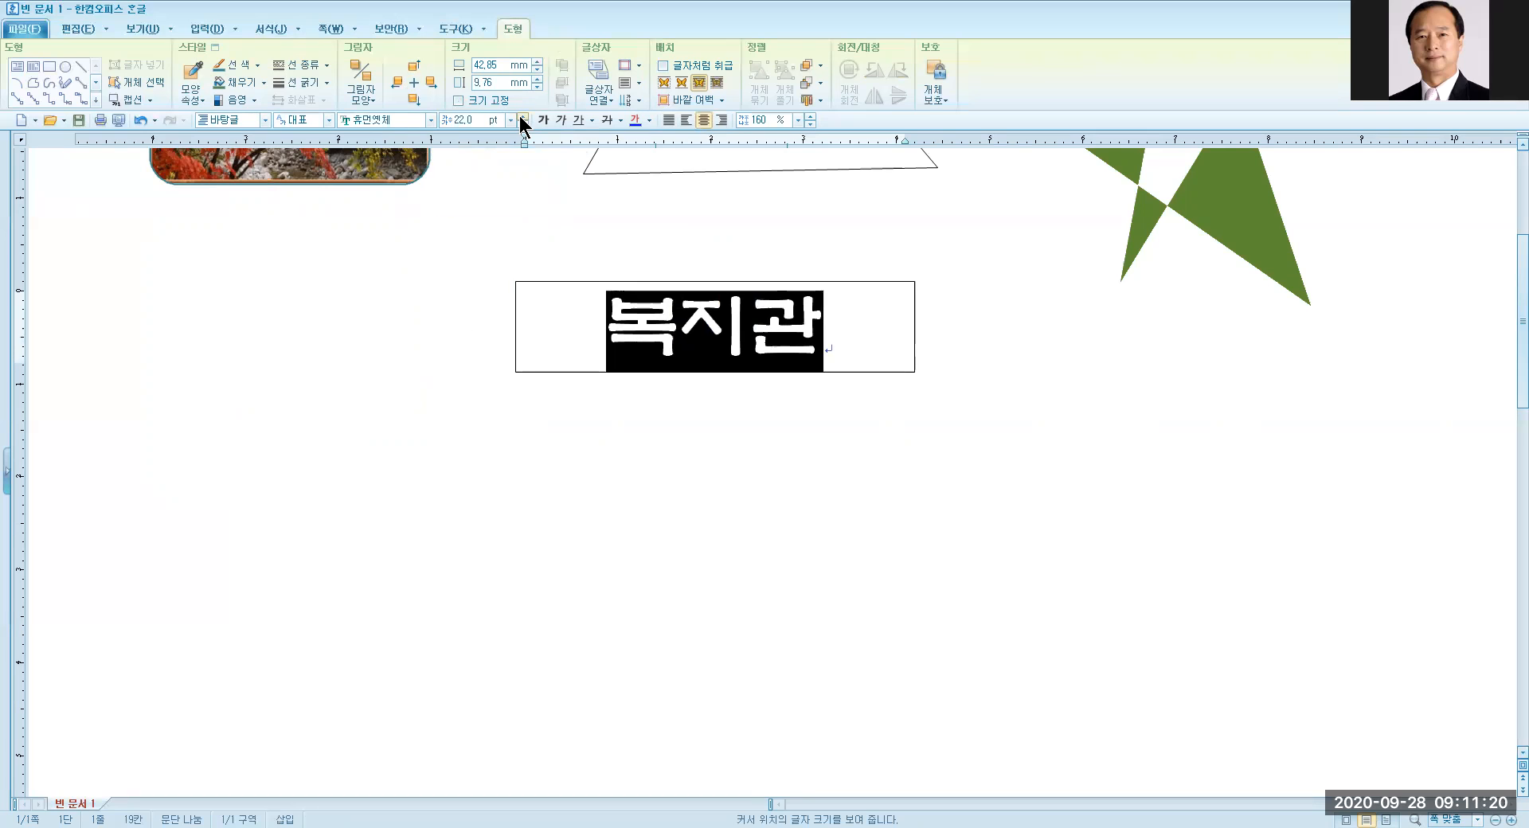
{"action": "left_click", "coordinate": [523, 124]}
{"action": "left_click", "coordinate": [524, 124]}
{"action": "left_click", "coordinate": [523, 124]}
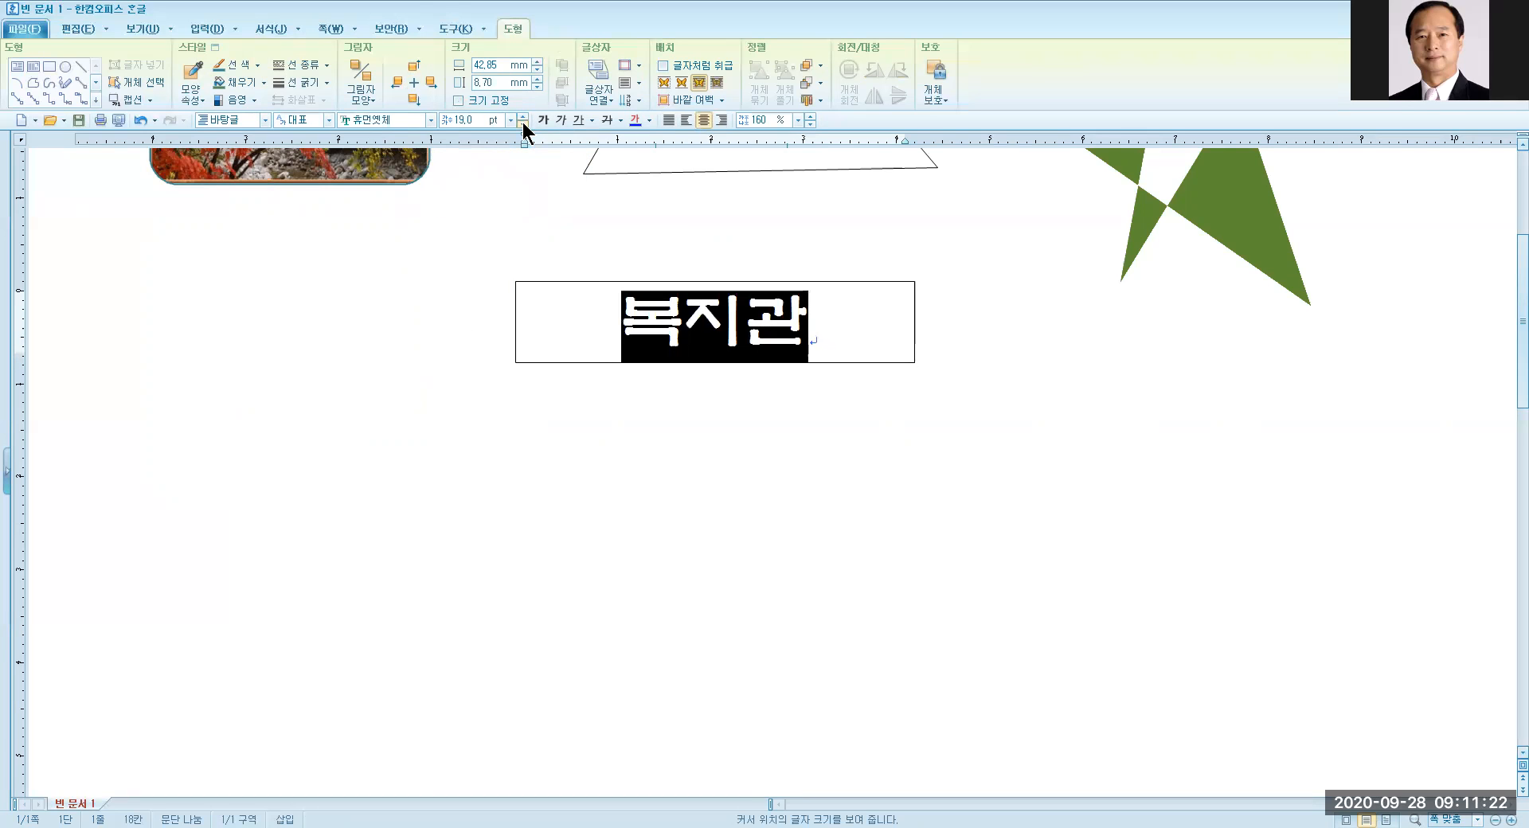
{"action": "left_click", "coordinate": [521, 117]}
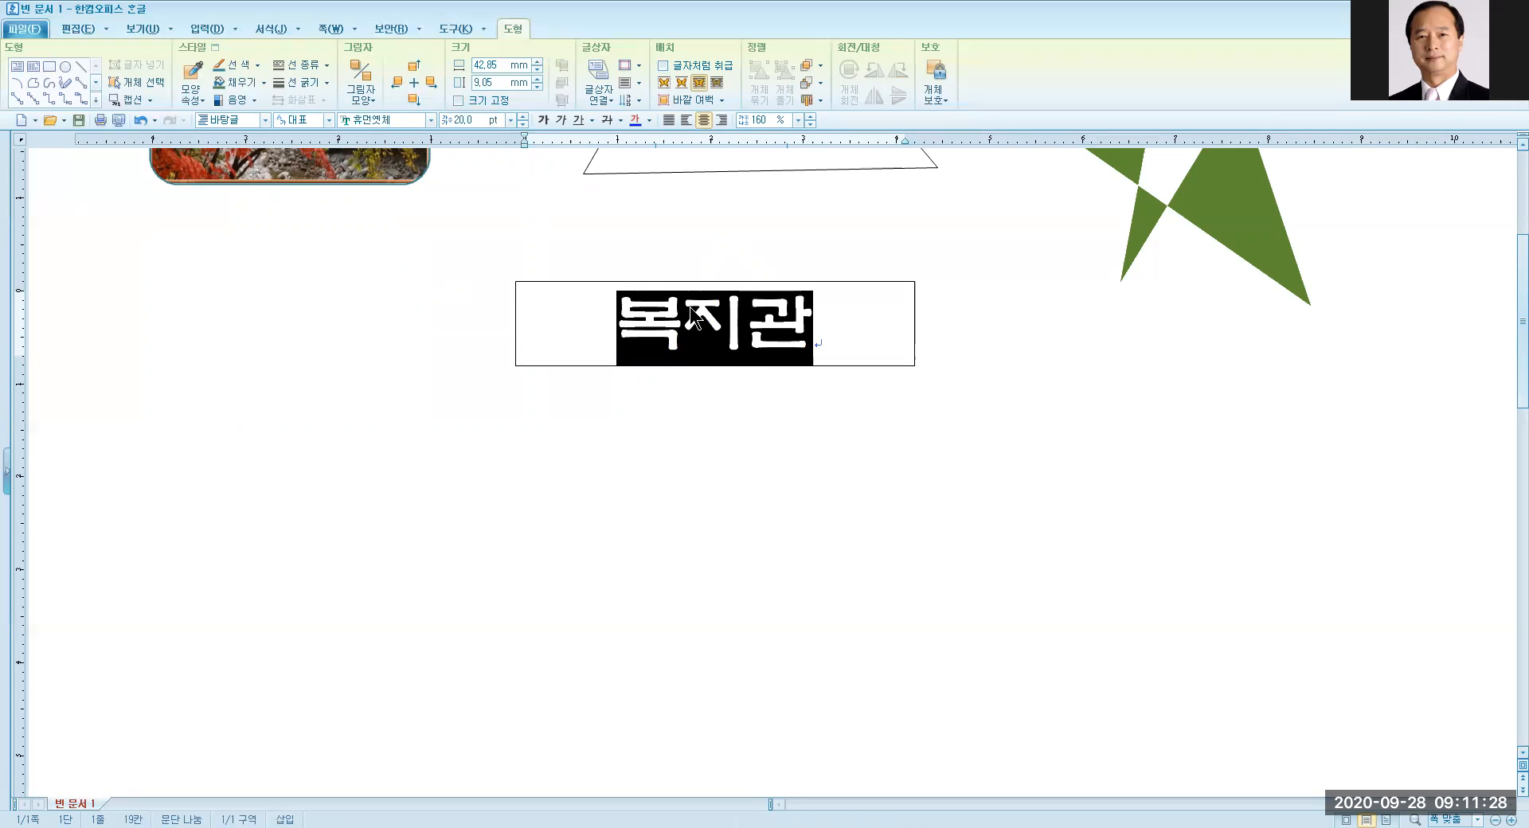
{"action": "key", "text": "Left"}
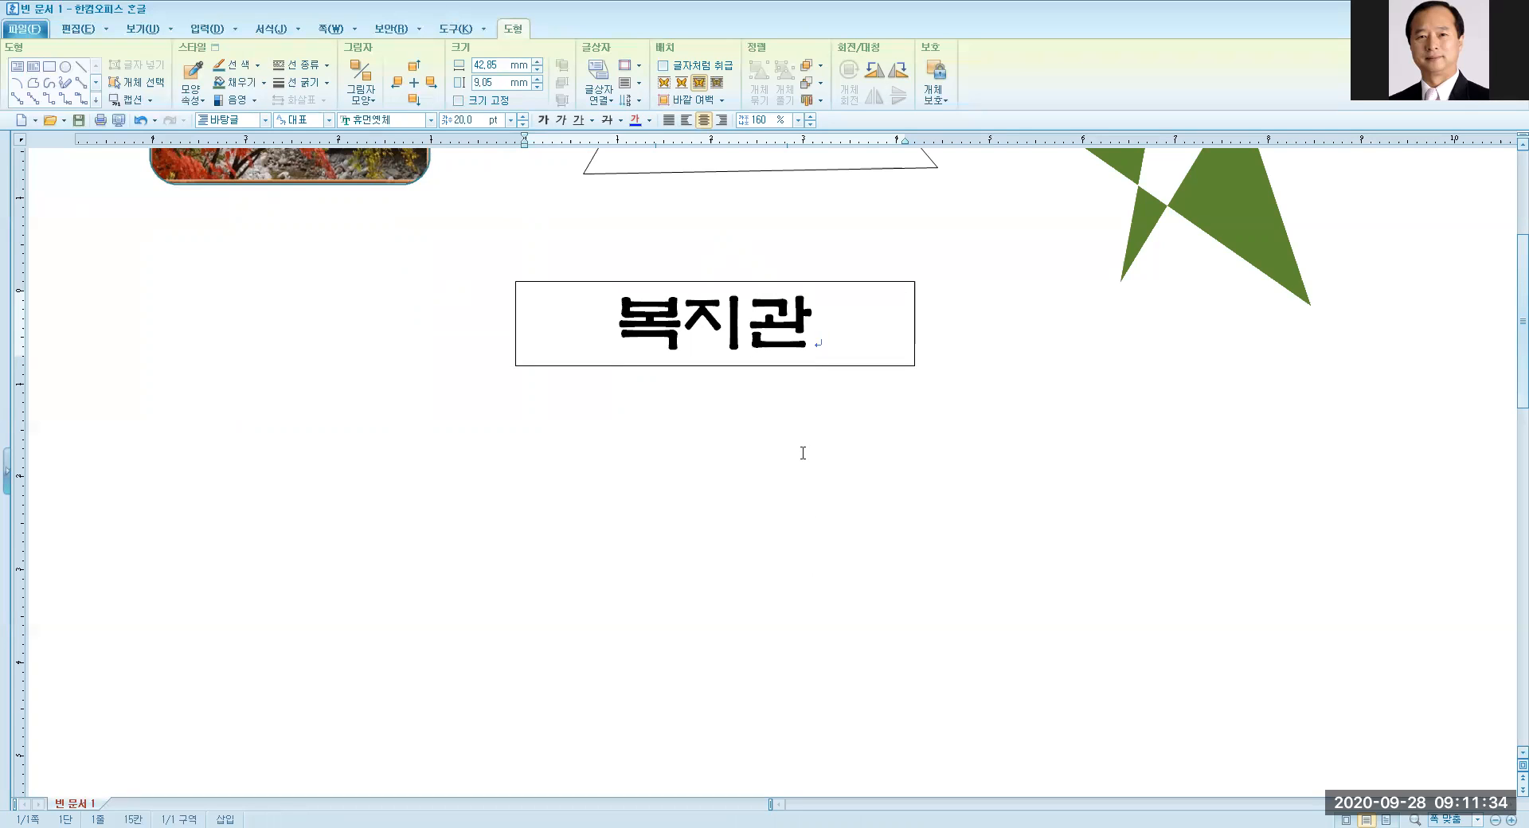
Step: Narrow the text box to about 36 mm wide from its left side, set its outline thickness to 0.4 mm, and deselect it
{"action": "left_click", "coordinate": [826, 284]}
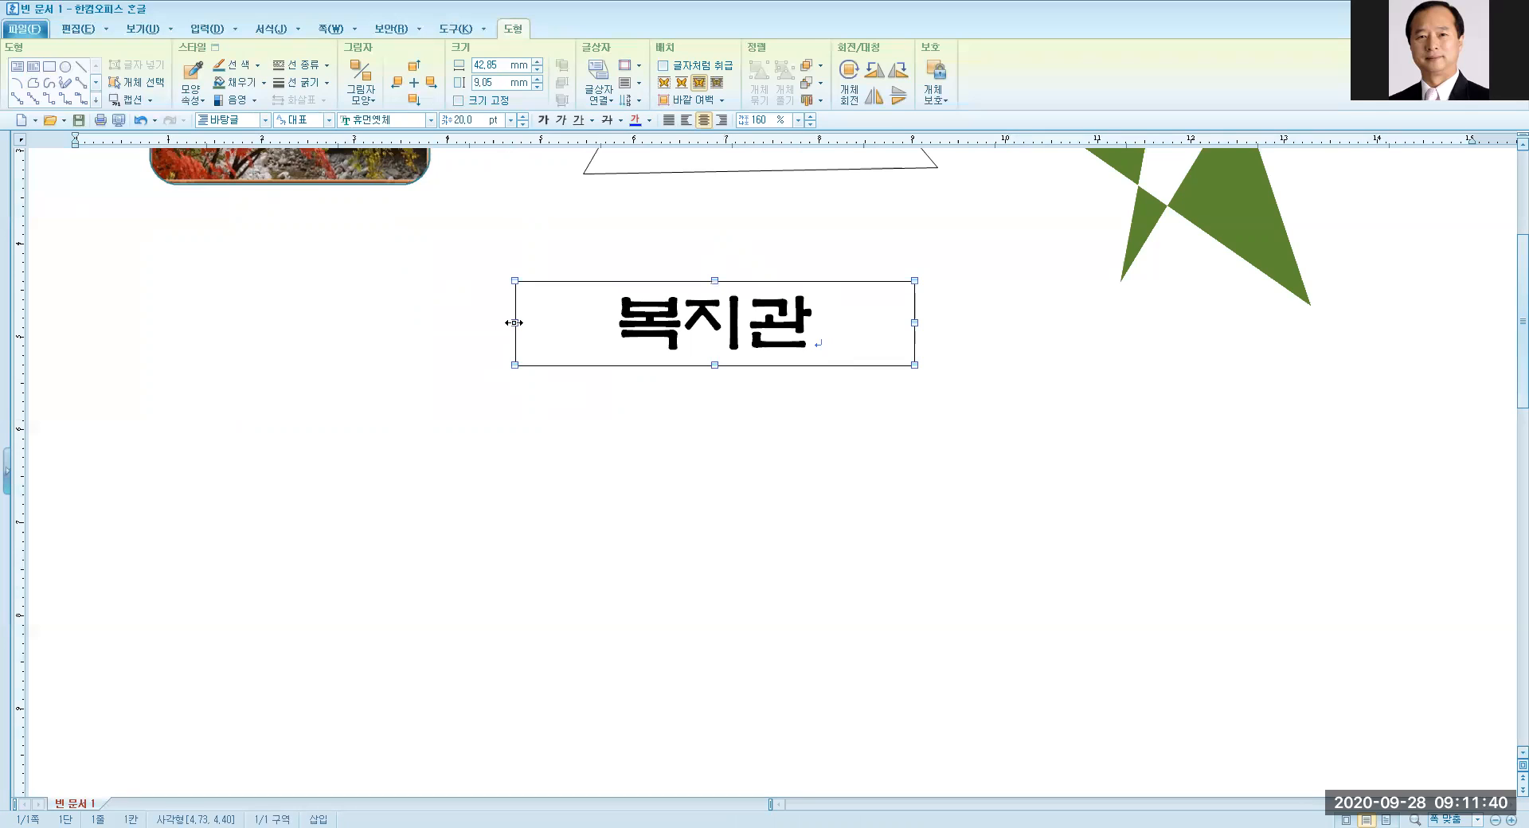
{"action": "left_click_drag", "start_coordinate": [514, 321], "coordinate": [568, 317]}
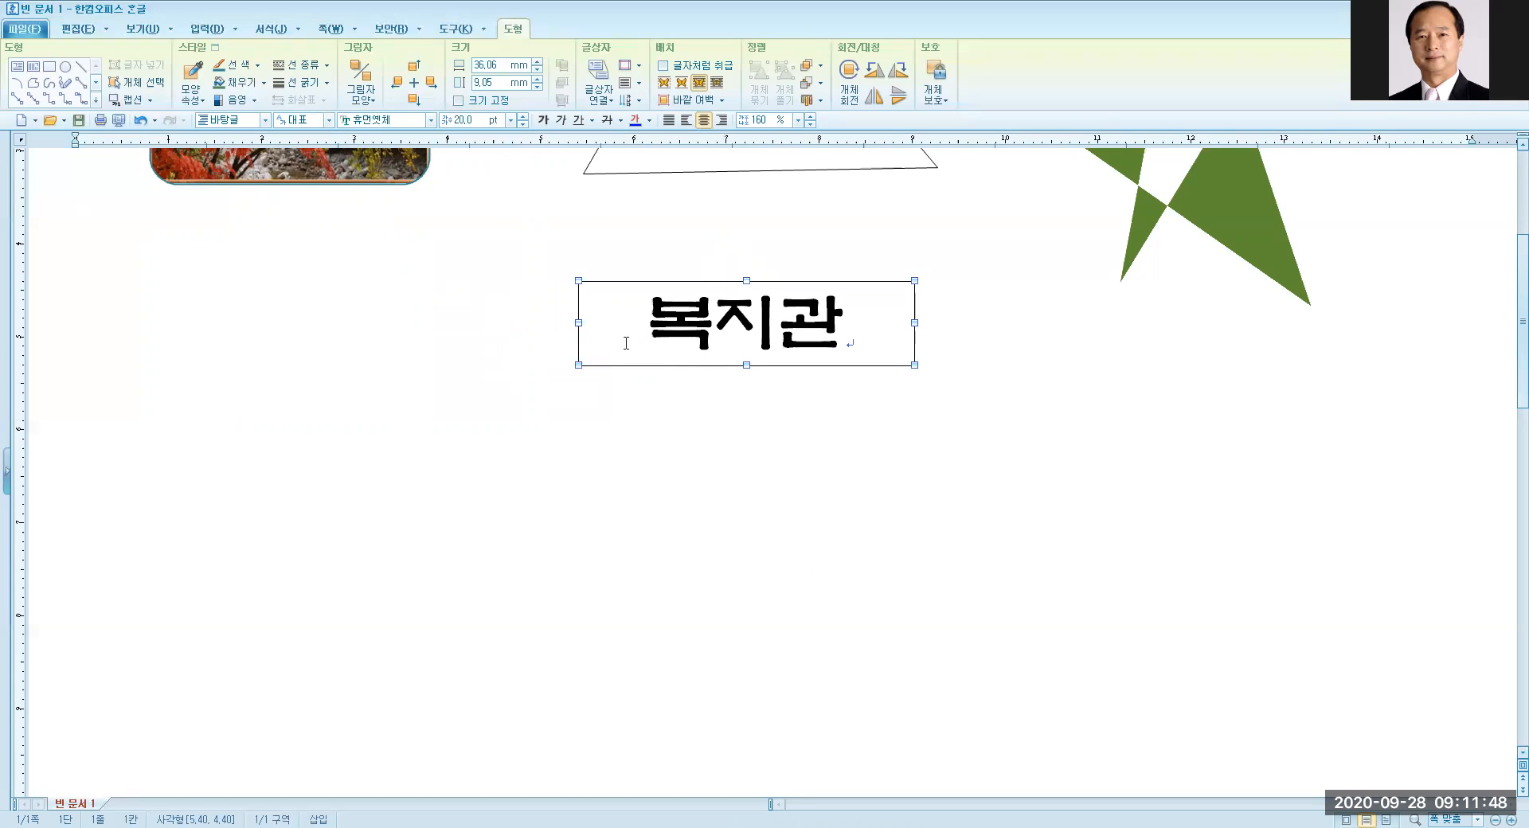
{"action": "left_click", "coordinate": [327, 82]}
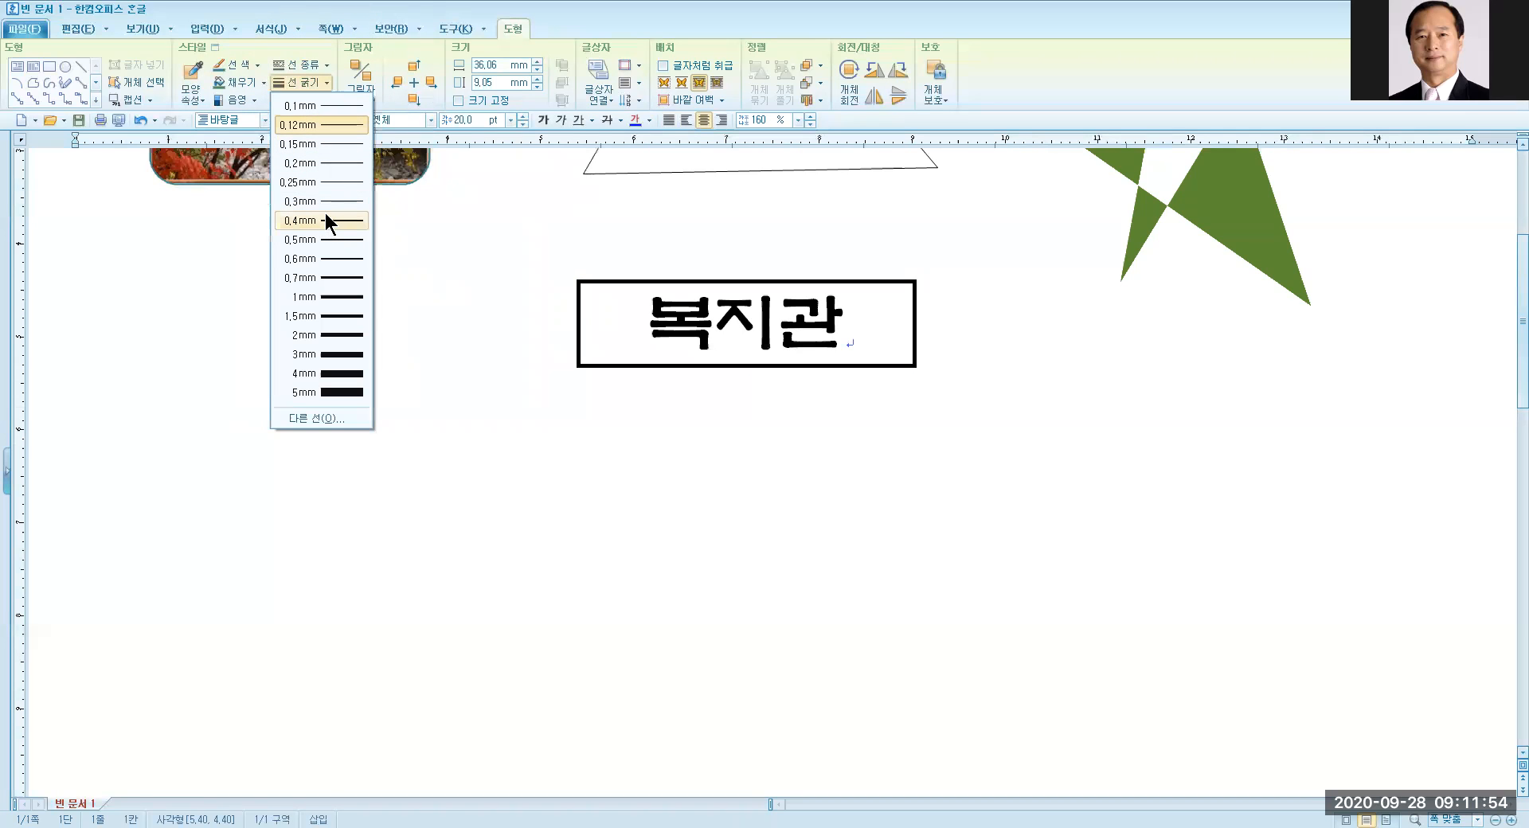
{"action": "left_click", "coordinate": [325, 217]}
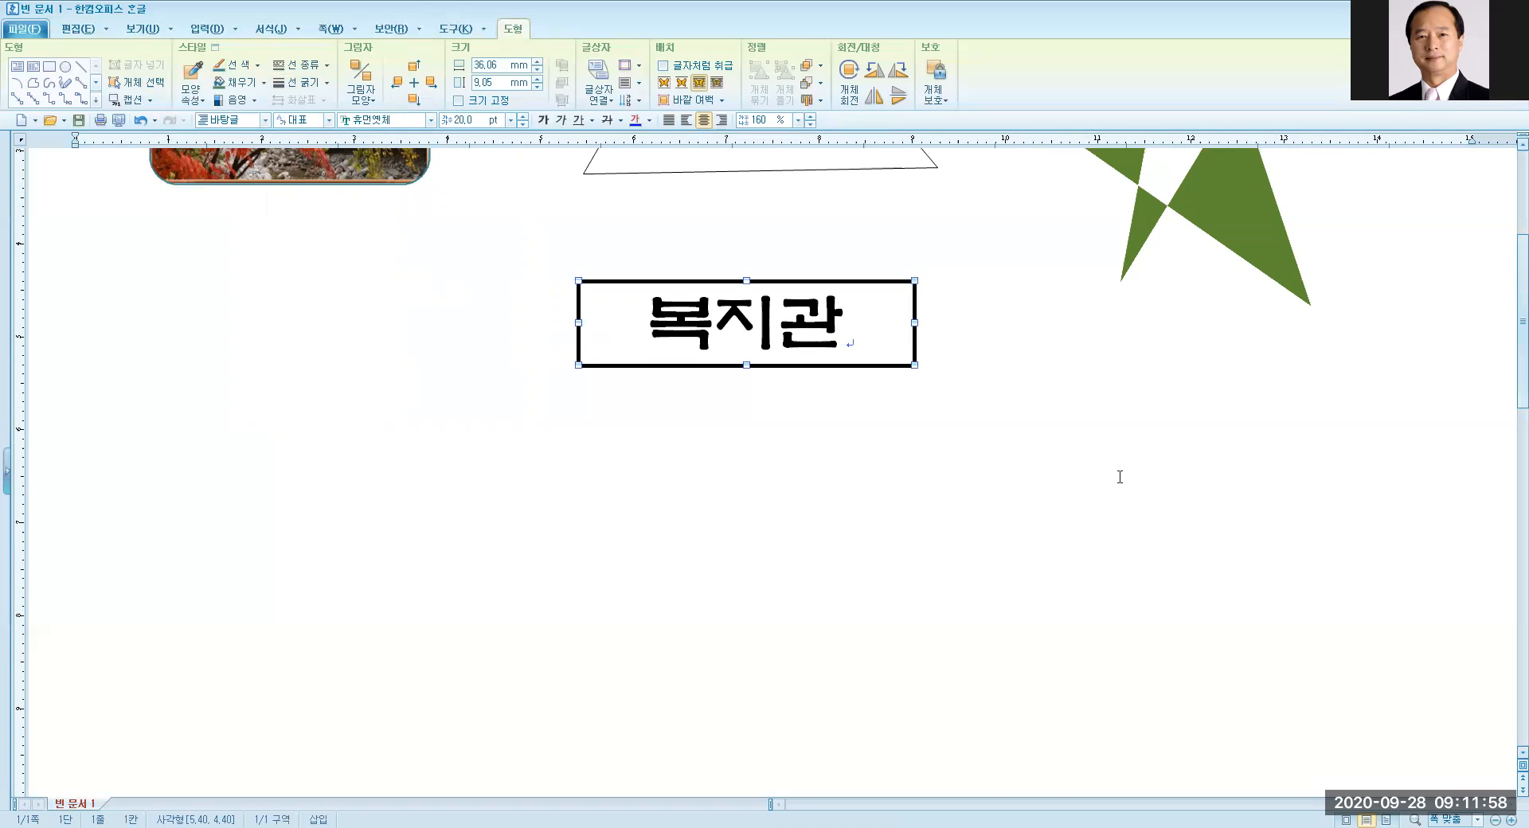
{"action": "left_click", "coordinate": [1085, 443]}
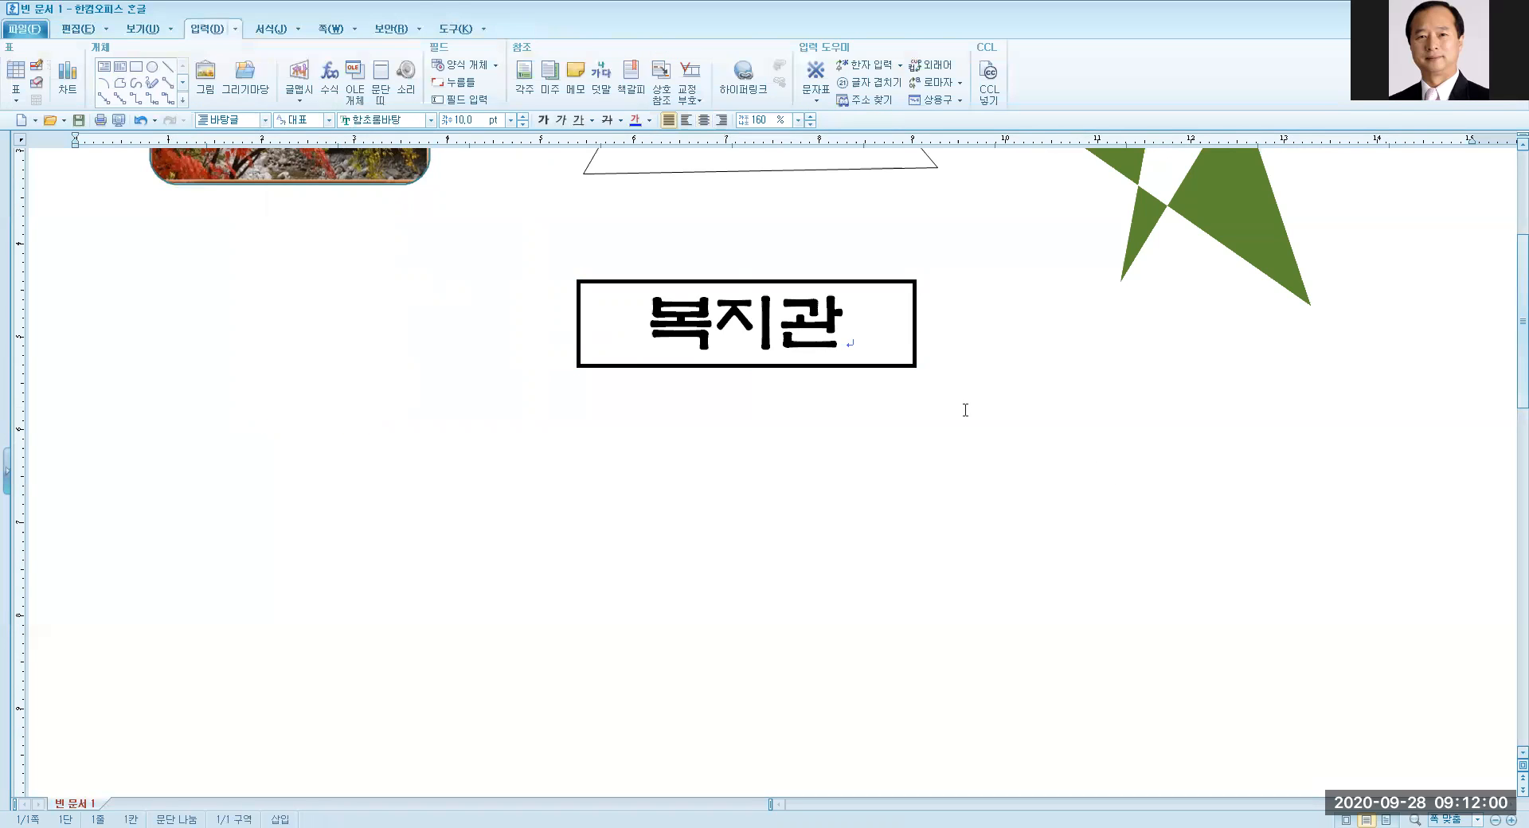
Step: Color the 복지관 text in the box blue
{"action": "left_click_drag", "start_coordinate": [633, 330], "coordinate": [829, 324]}
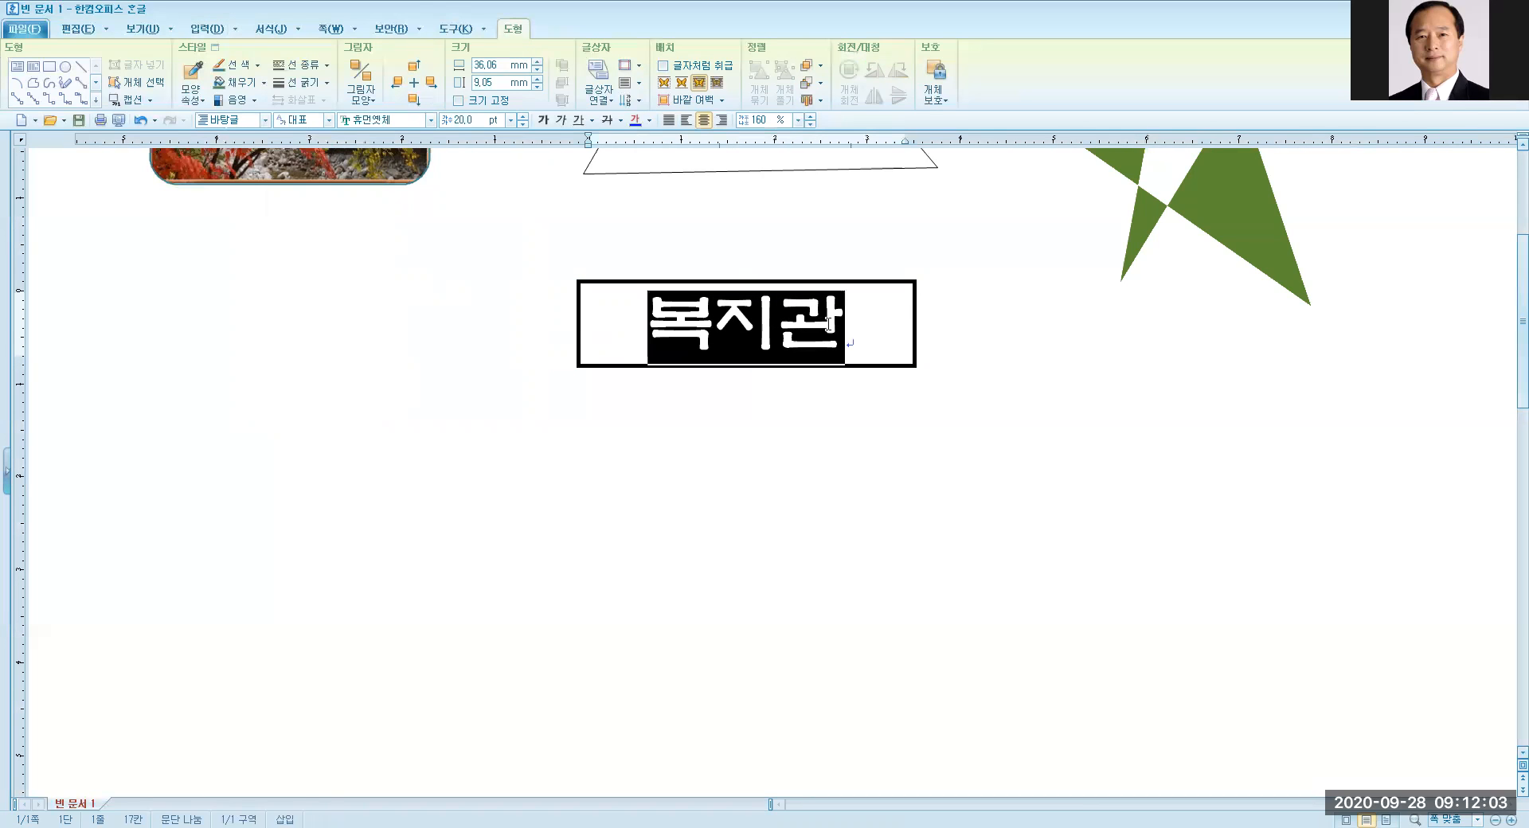
{"action": "left_click", "coordinate": [648, 121]}
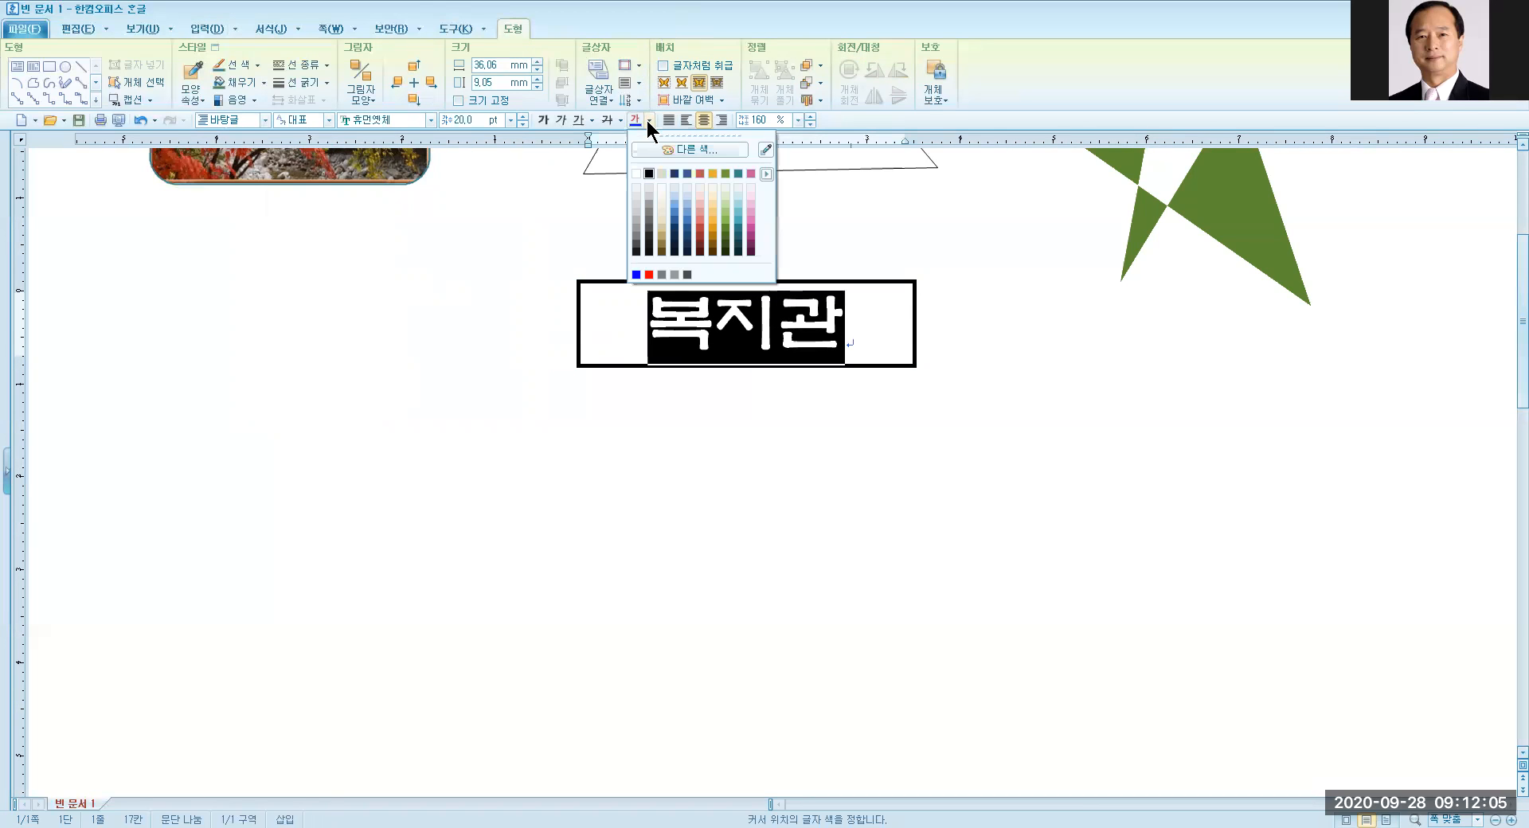
{"action": "left_click", "coordinate": [635, 274]}
{"action": "double_click", "coordinate": [698, 355]}
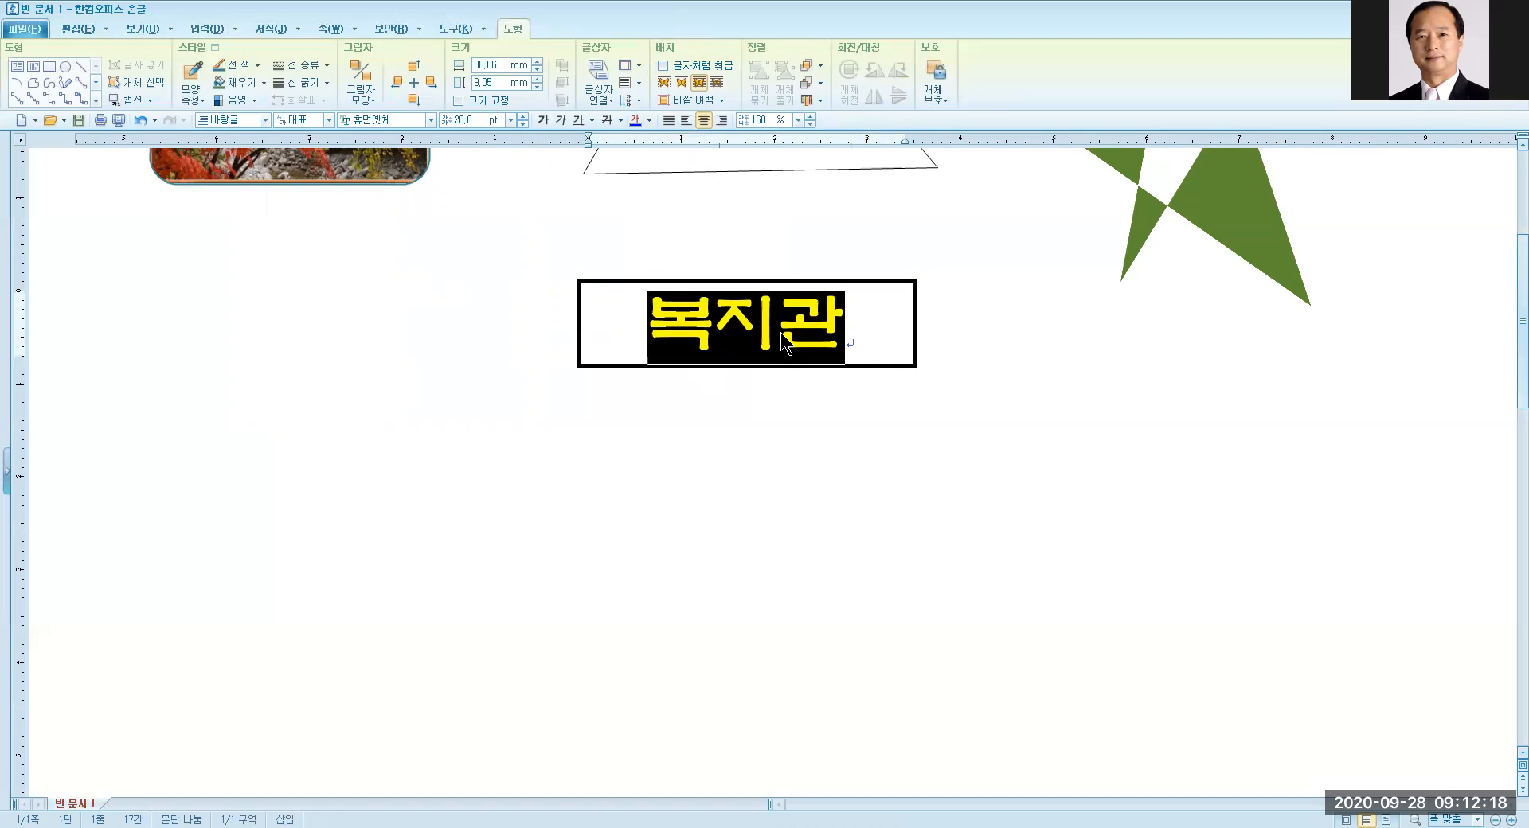
Step: Apply a continuous shadow (연속) to the 복지관 text through its character shape settings and deselect it
{"action": "left_click", "coordinate": [70, 31]}
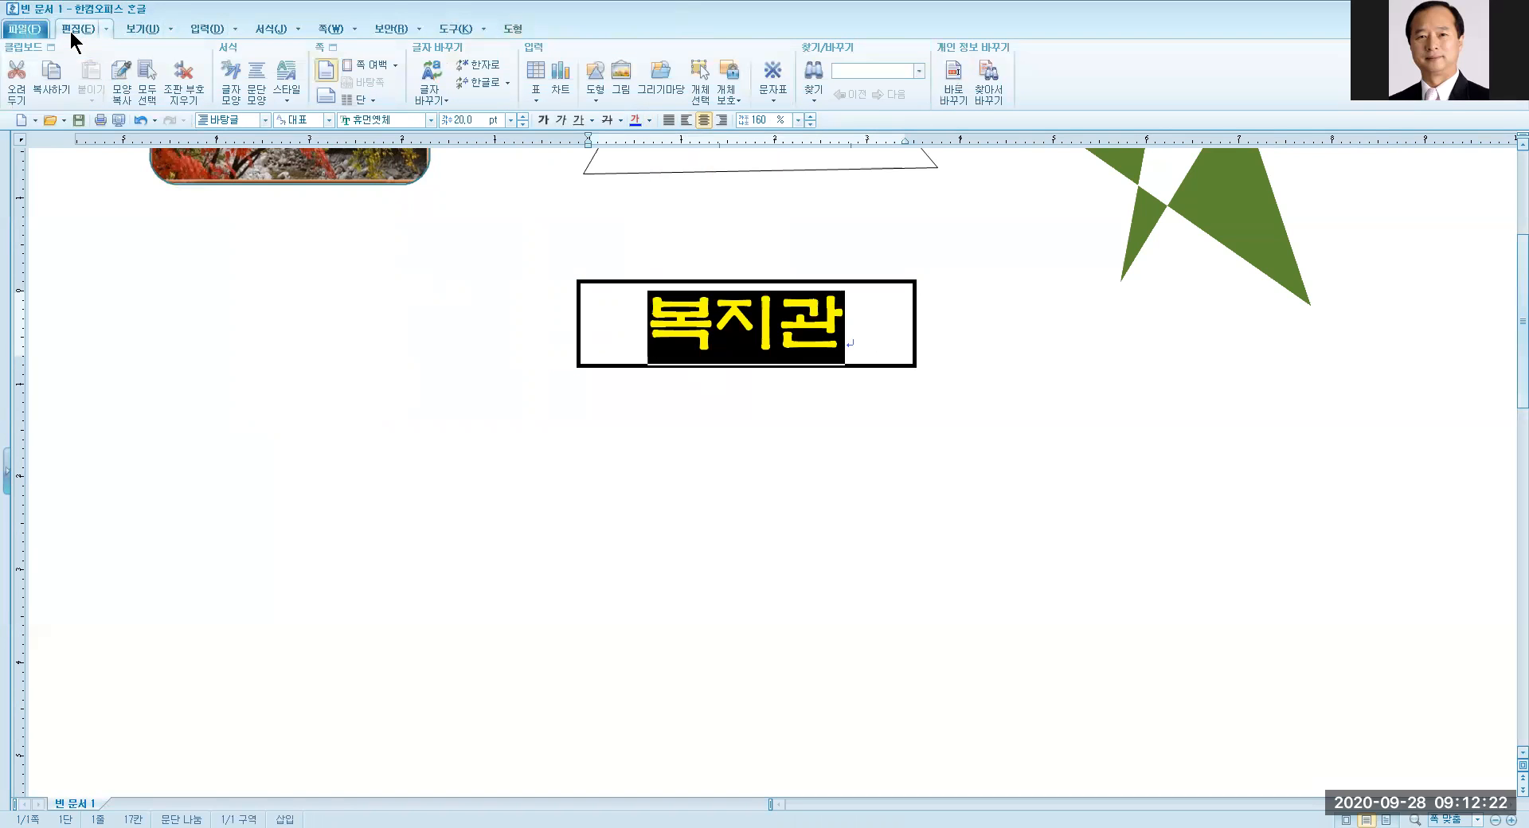
{"action": "left_click", "coordinate": [230, 82]}
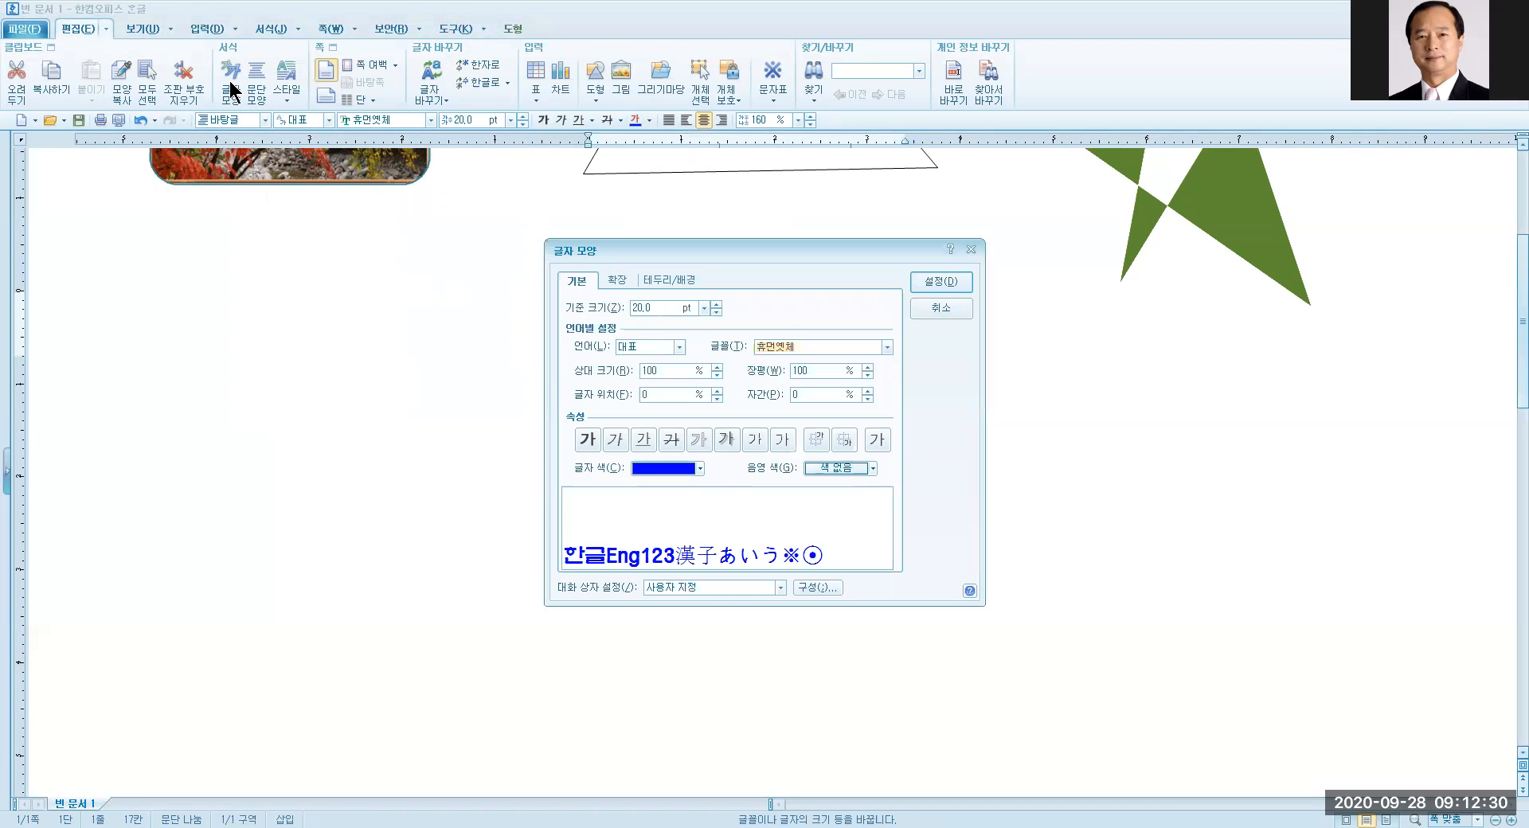
{"action": "left_click", "coordinate": [615, 284]}
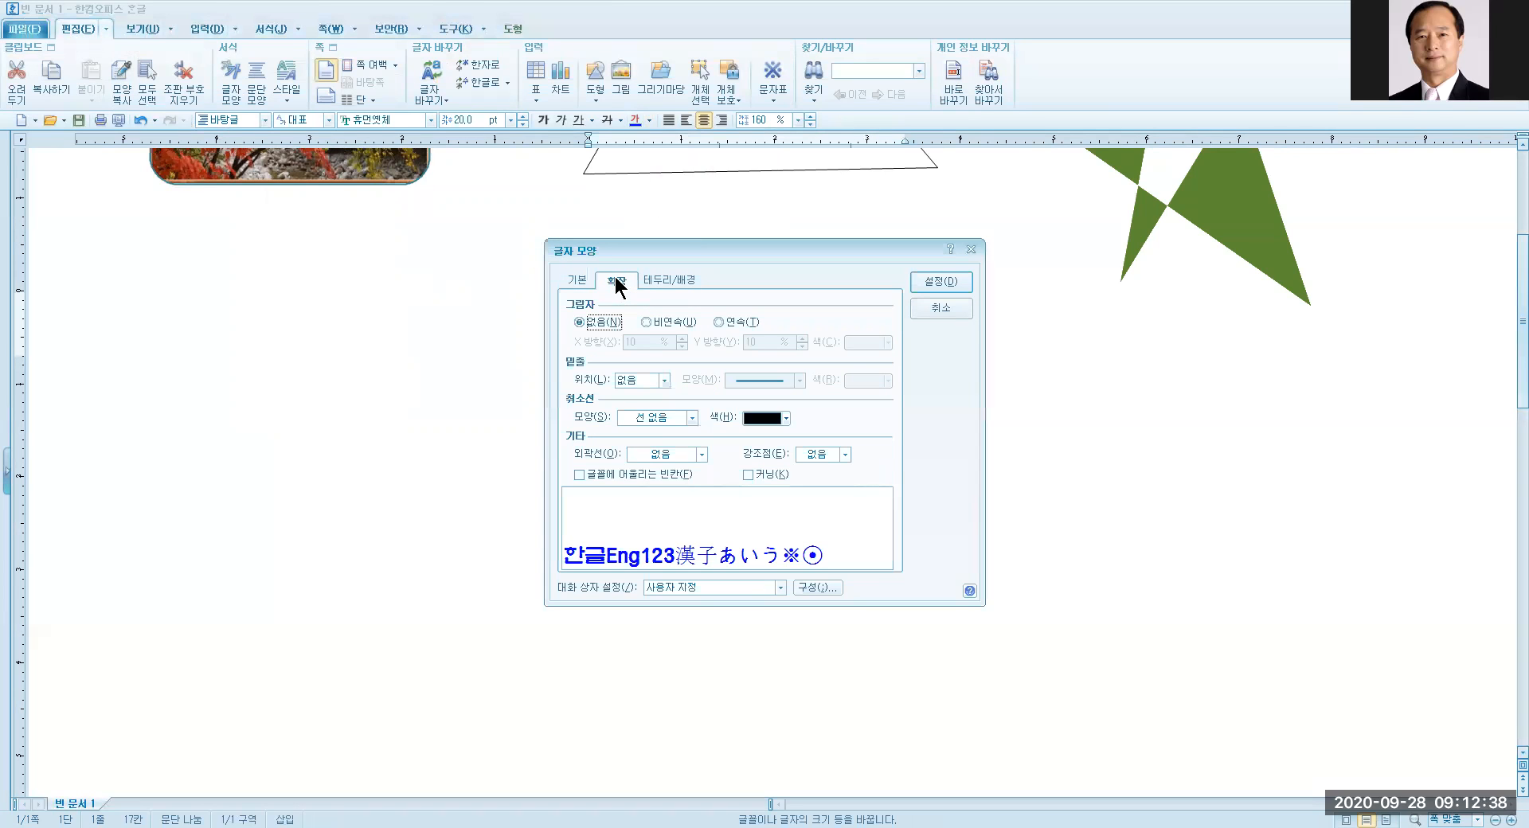
{"action": "left_click", "coordinate": [719, 322]}
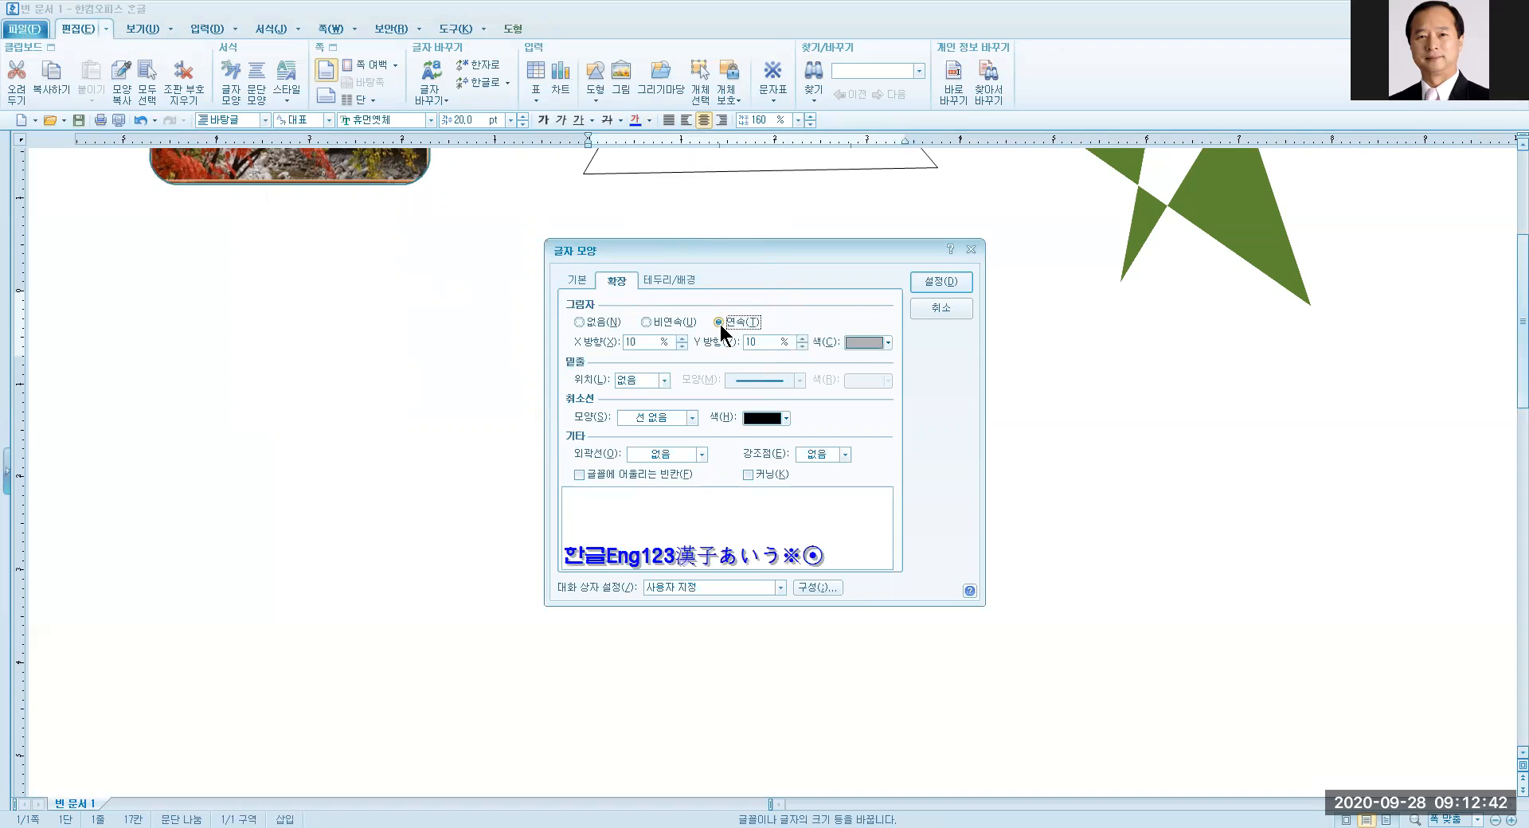
{"action": "left_click", "coordinate": [936, 284]}
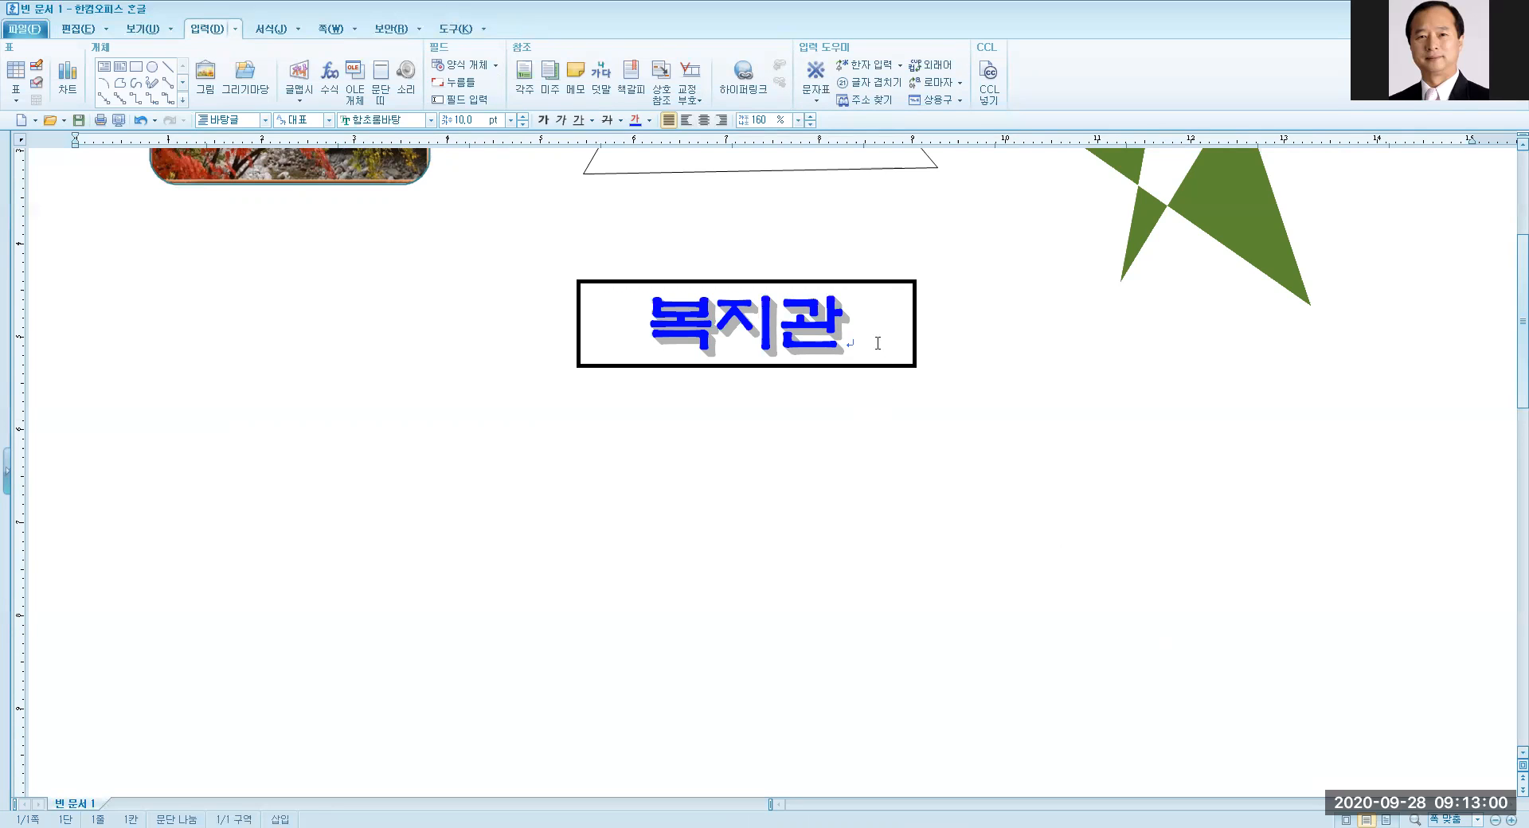
Step: Move the text box around the page, place it just below the triangle, and make two copies of it underneath
{"action": "left_click", "coordinate": [863, 283]}
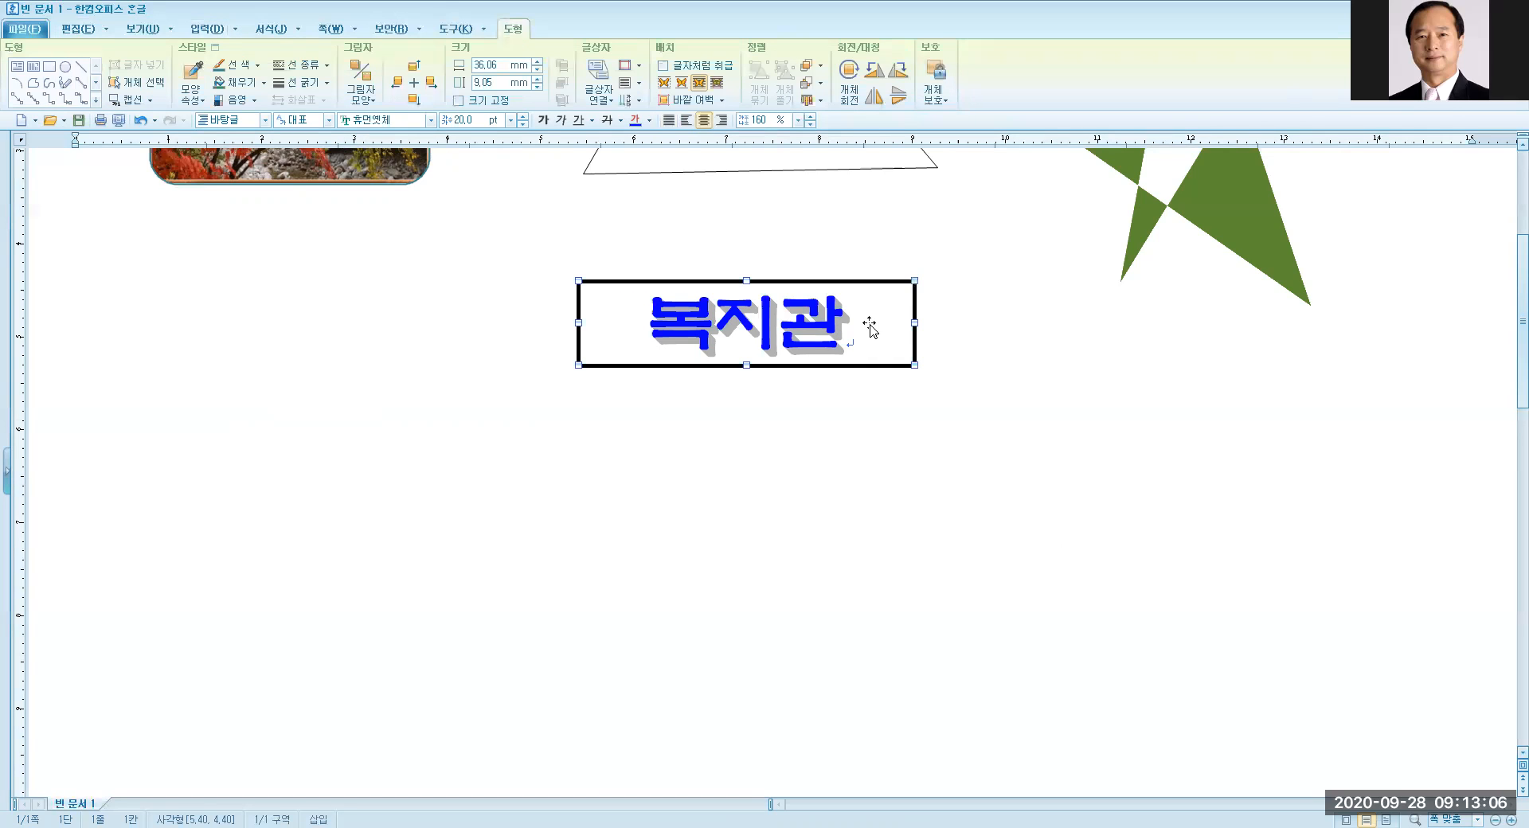
{"action": "left_click_drag", "start_coordinate": [869, 326], "coordinate": [478, 411]}
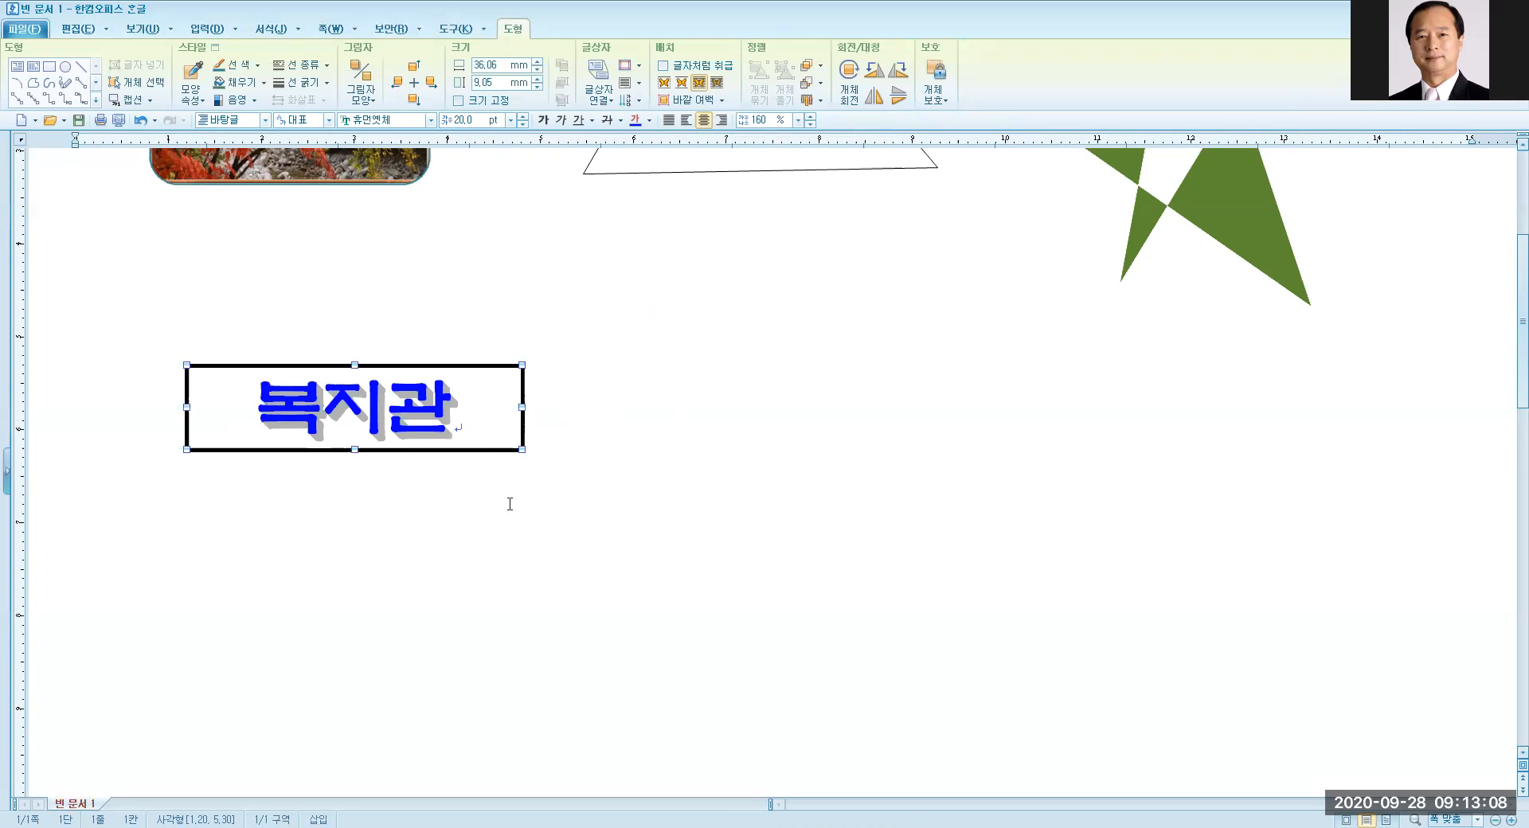
{"action": "left_click_drag", "start_coordinate": [568, 402], "coordinate": [847, 354]}
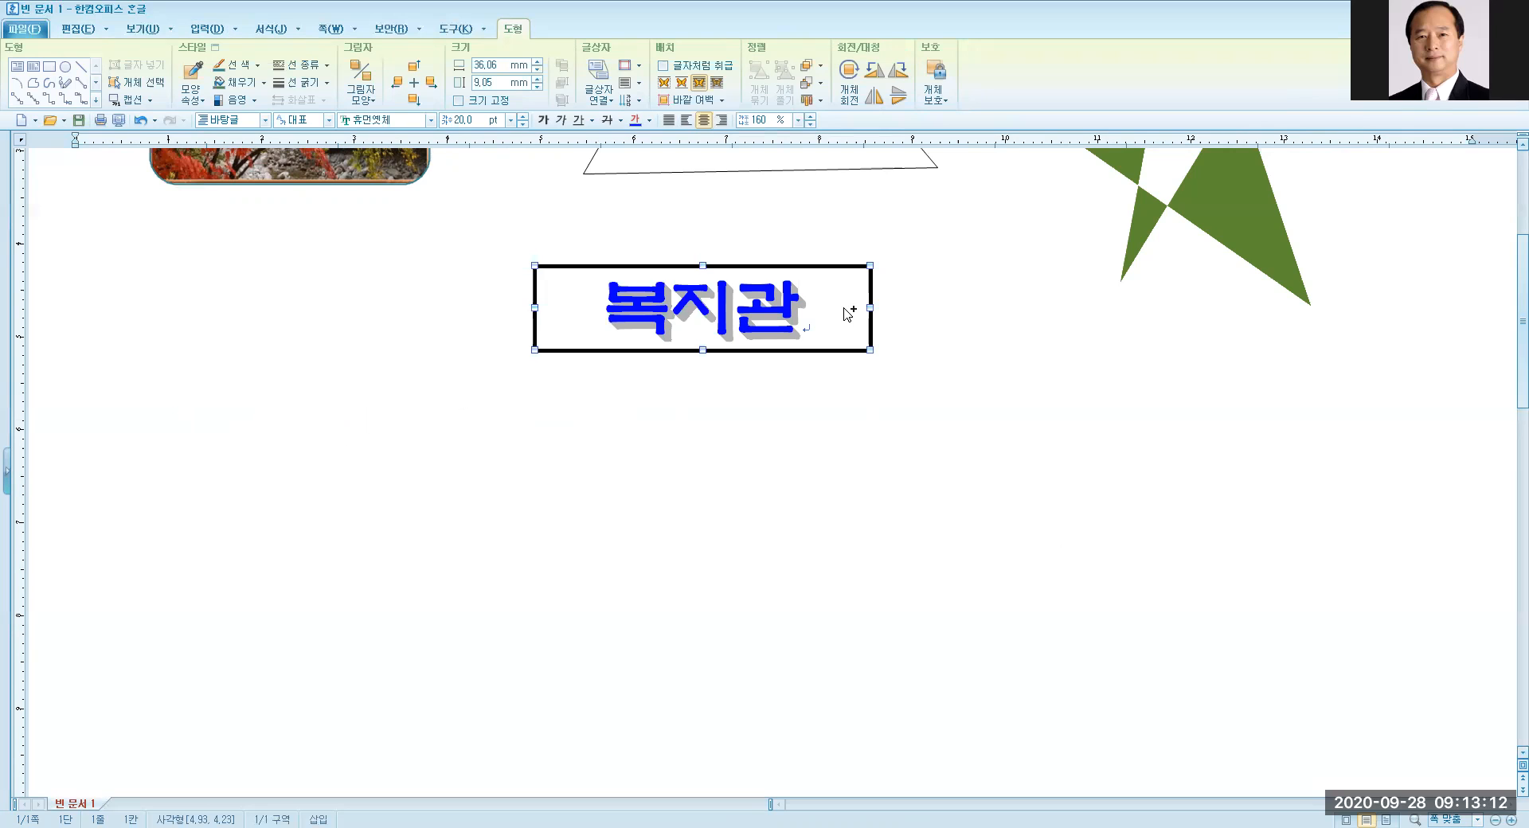
{"action": "left_click_drag", "start_coordinate": [843, 321], "coordinate": [953, 643]}
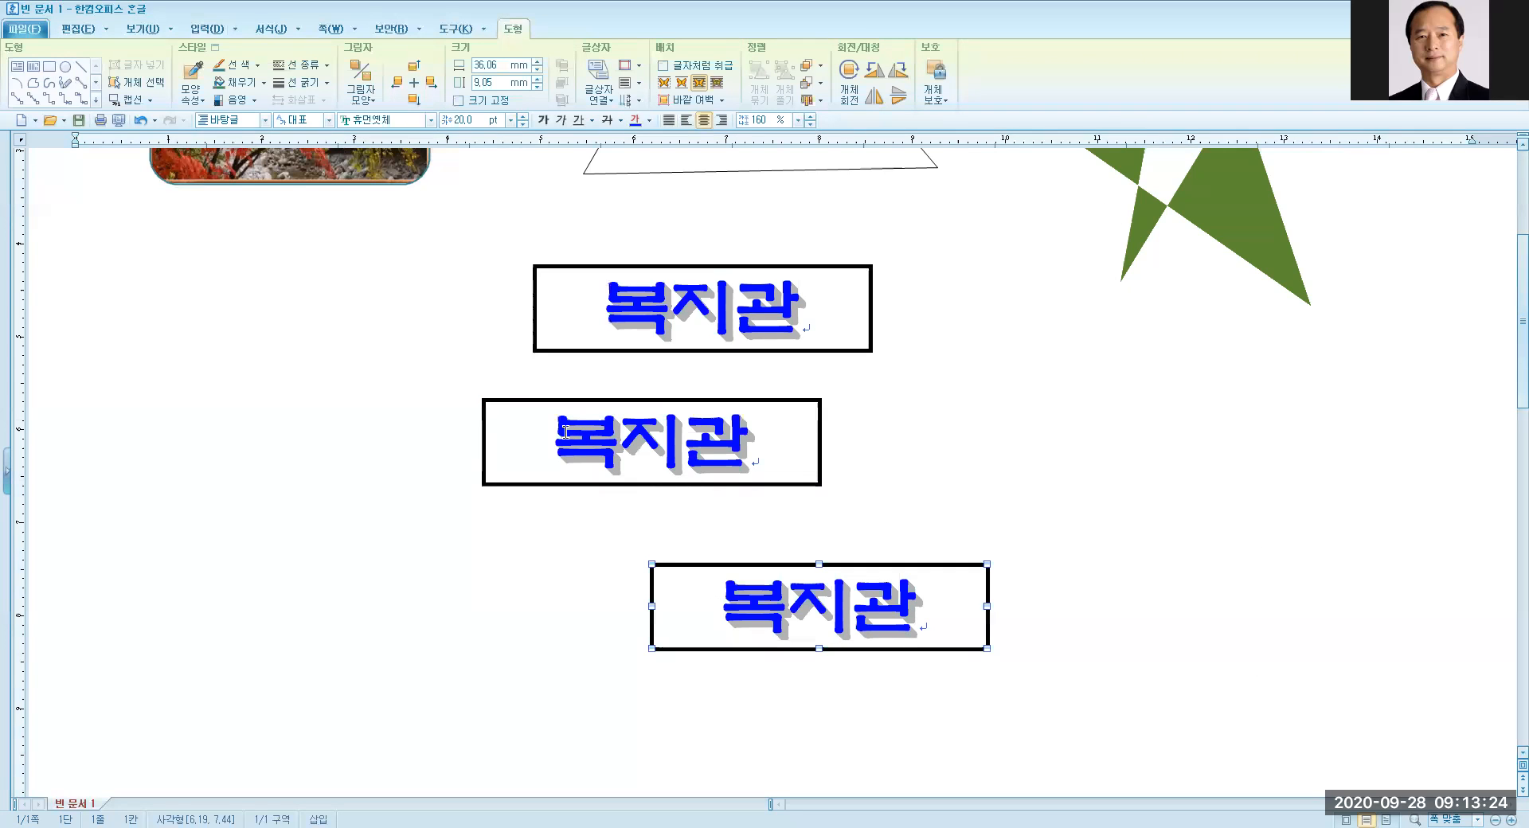
Step: Replace the text in the middle text box with 관리부
{"action": "left_click_drag", "start_coordinate": [565, 432], "coordinate": [736, 437]}
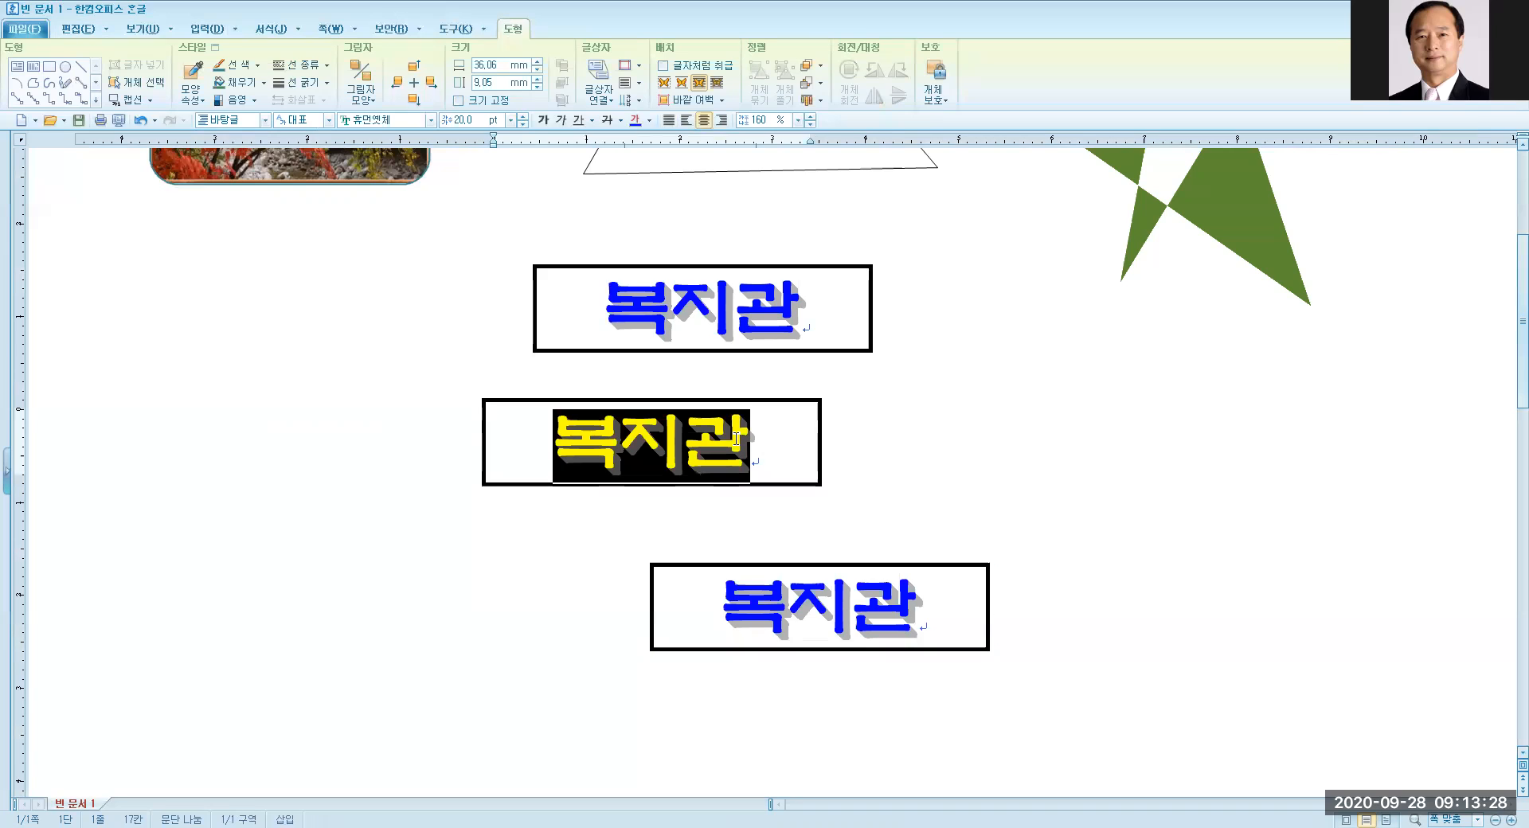
{"action": "type", "text": "관"}
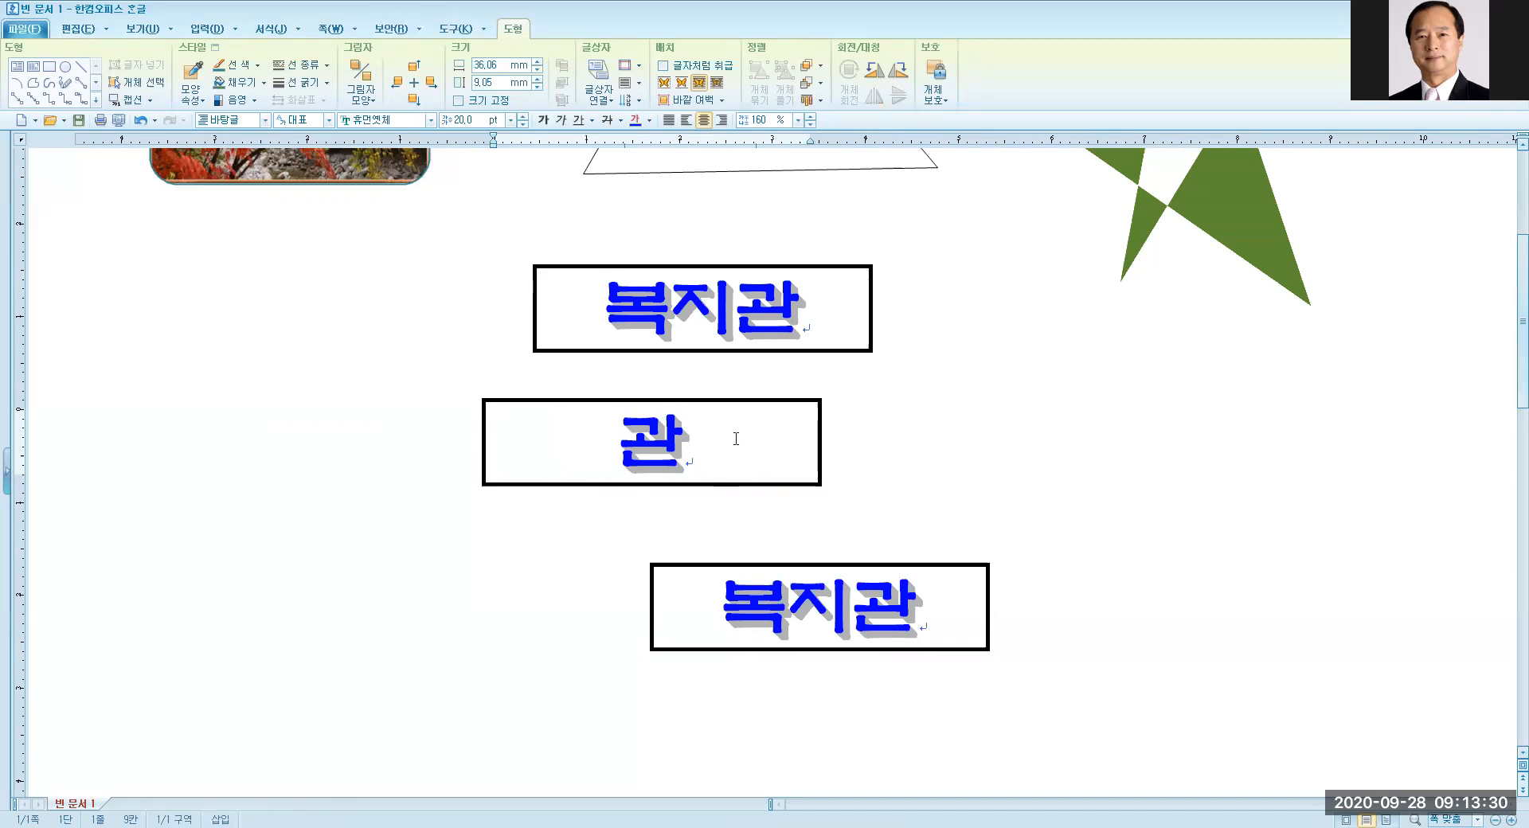
{"action": "type", "text": "리부"}
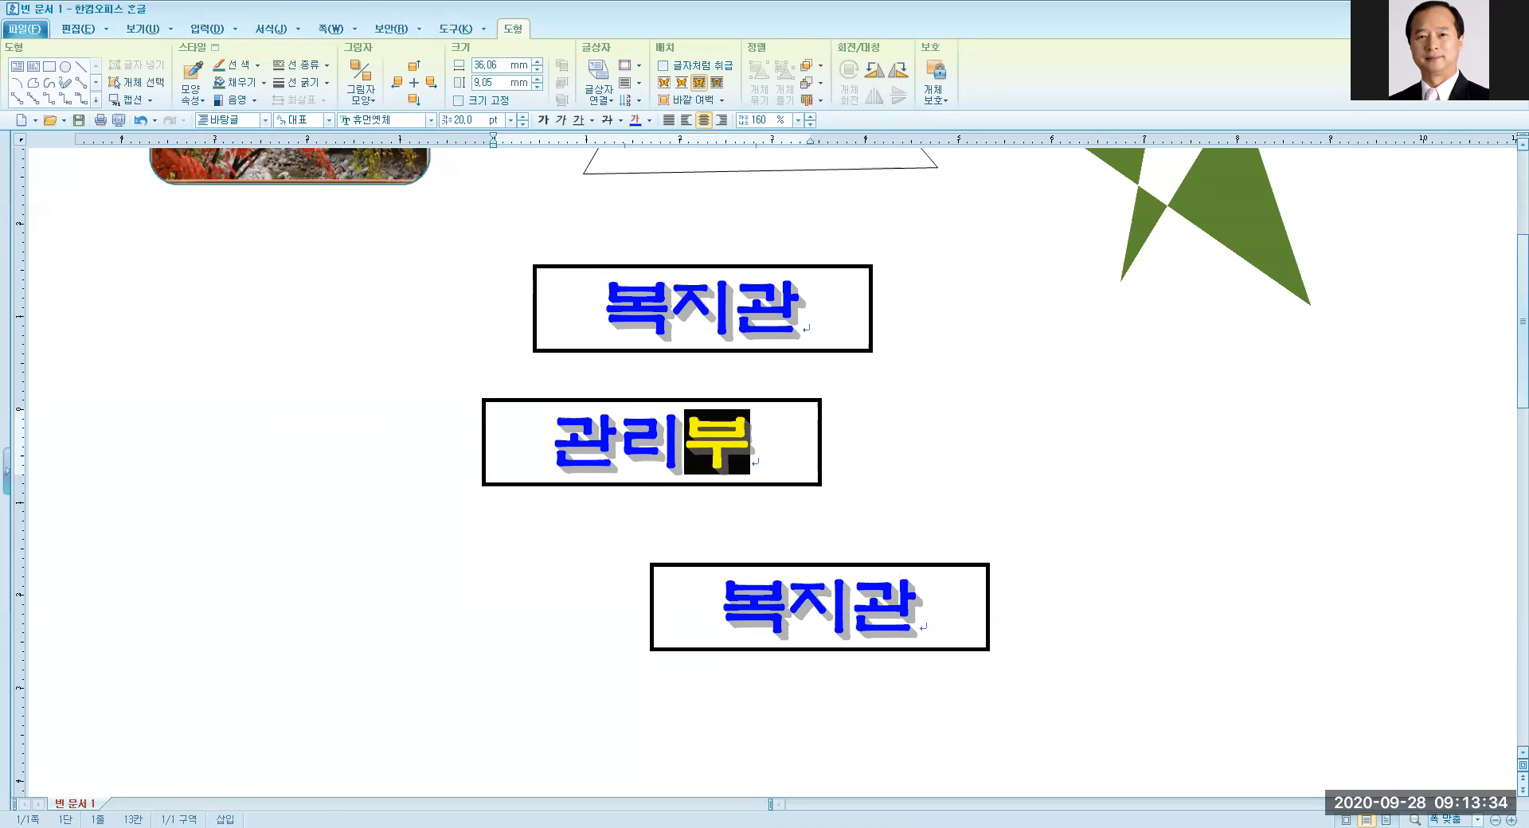
Step: Replace the text in the lowest text box with 강의담당 and leave the box
{"action": "left_click_drag", "start_coordinate": [723, 618], "coordinate": [915, 597]}
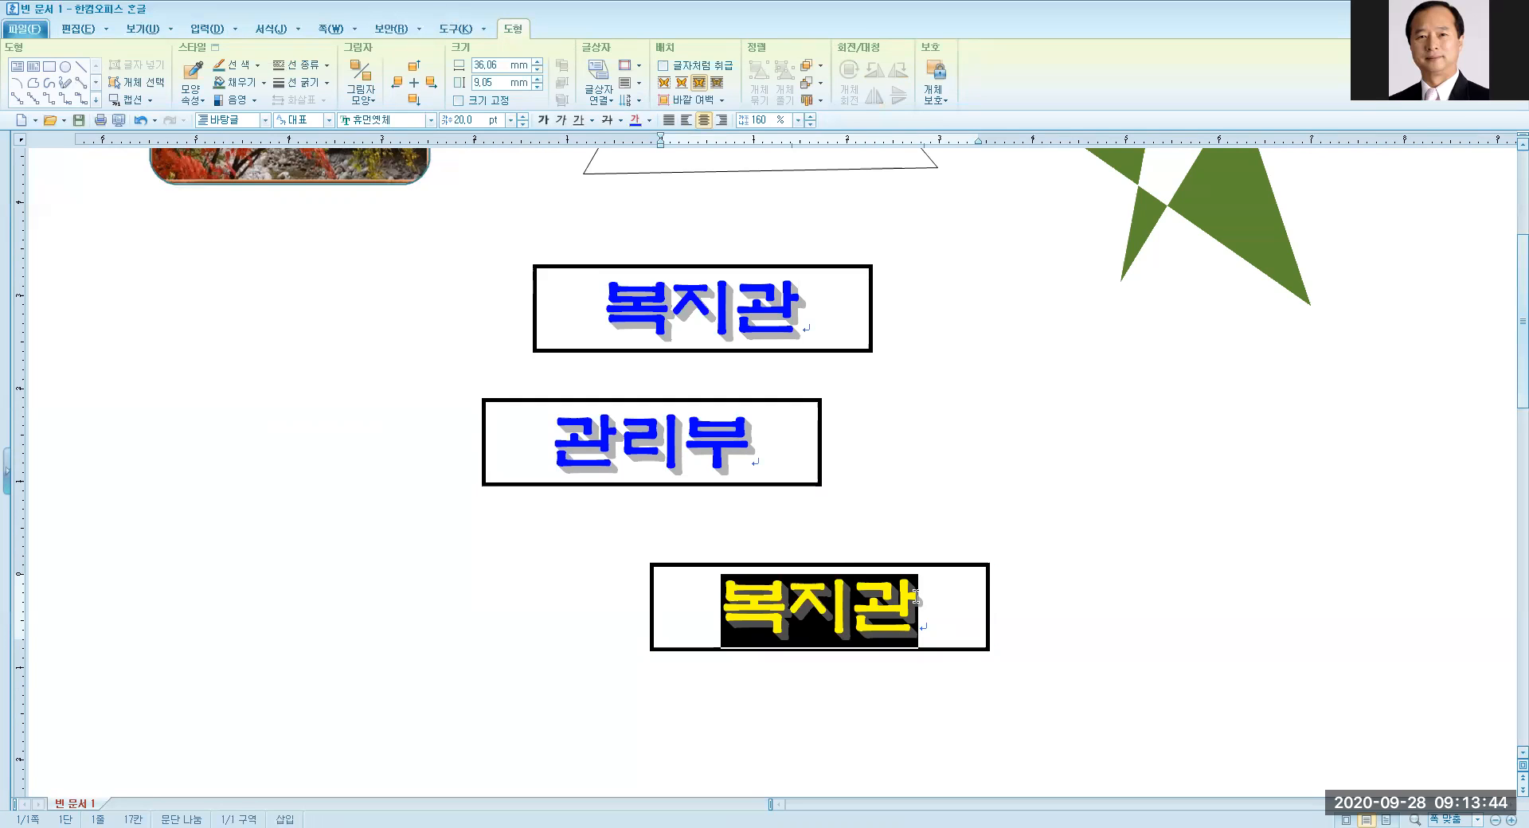
{"action": "type", "text": "가의"}
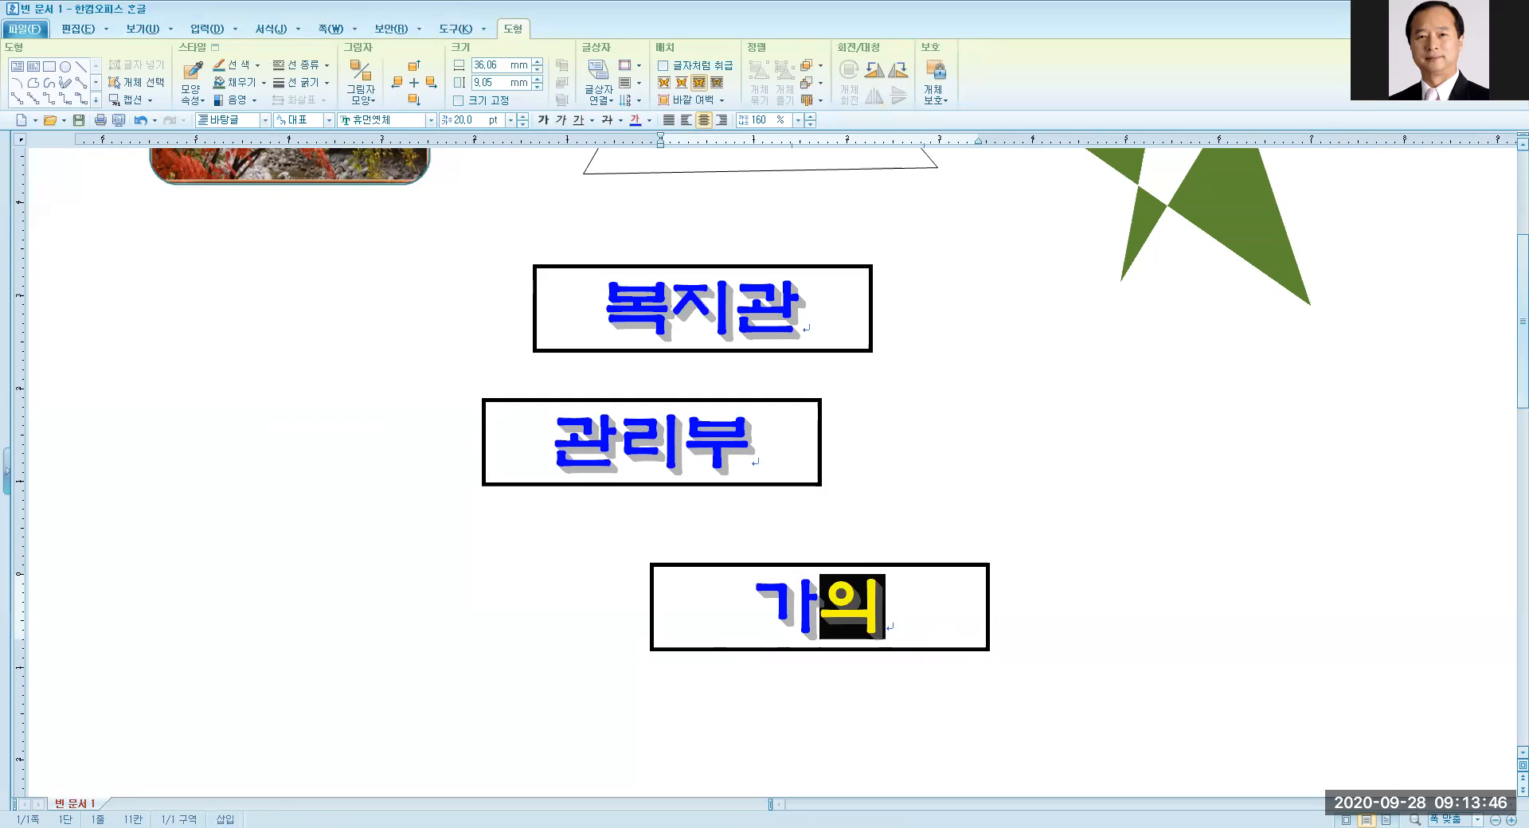
{"action": "type", "text": "담ㄷㅏㅇ"}
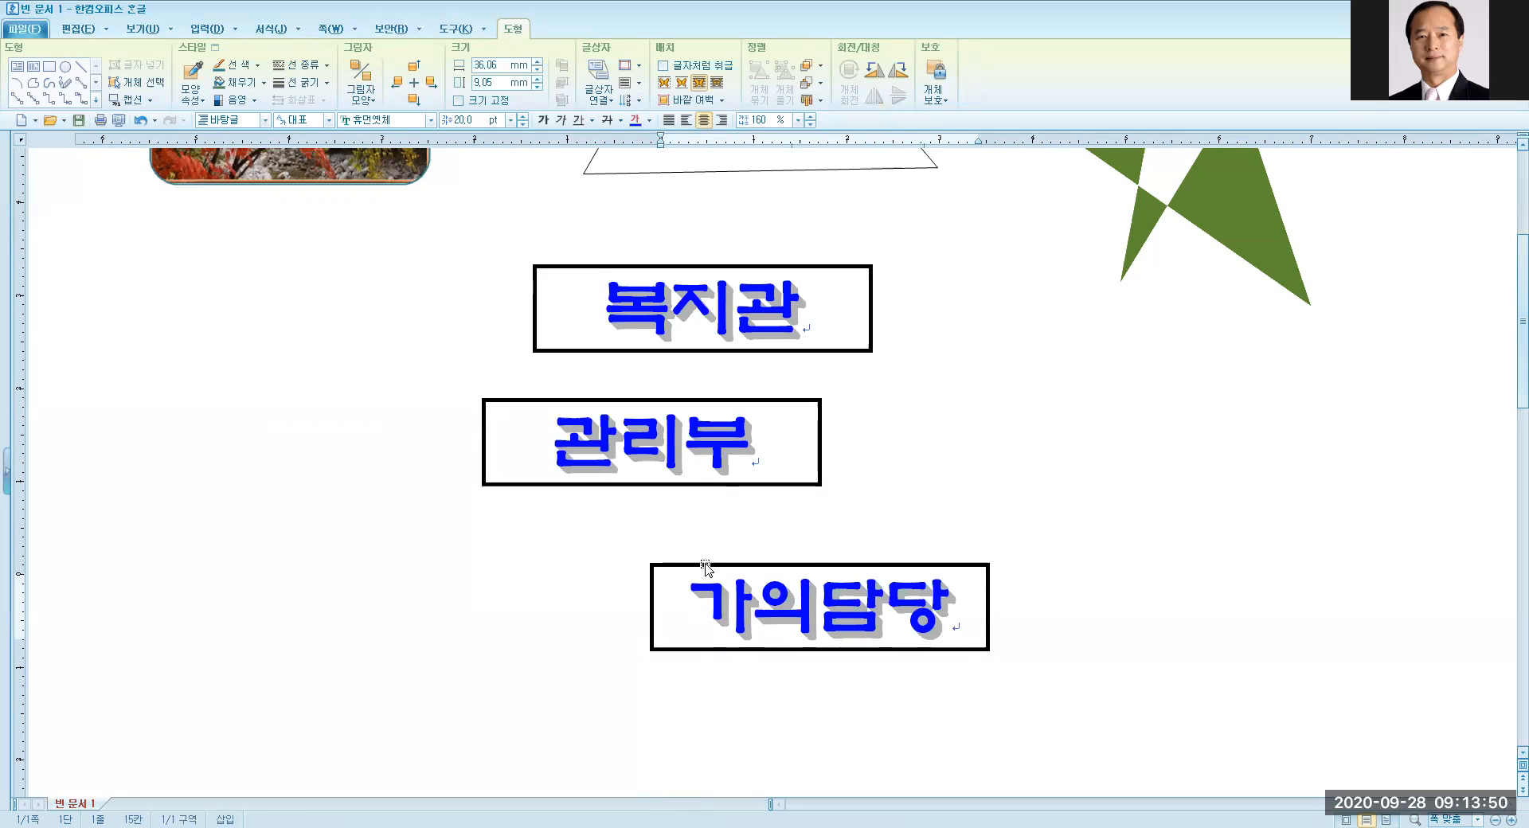
{"action": "left_click_drag", "start_coordinate": [690, 597], "coordinate": [734, 593]}
{"action": "type", "text": "강"}
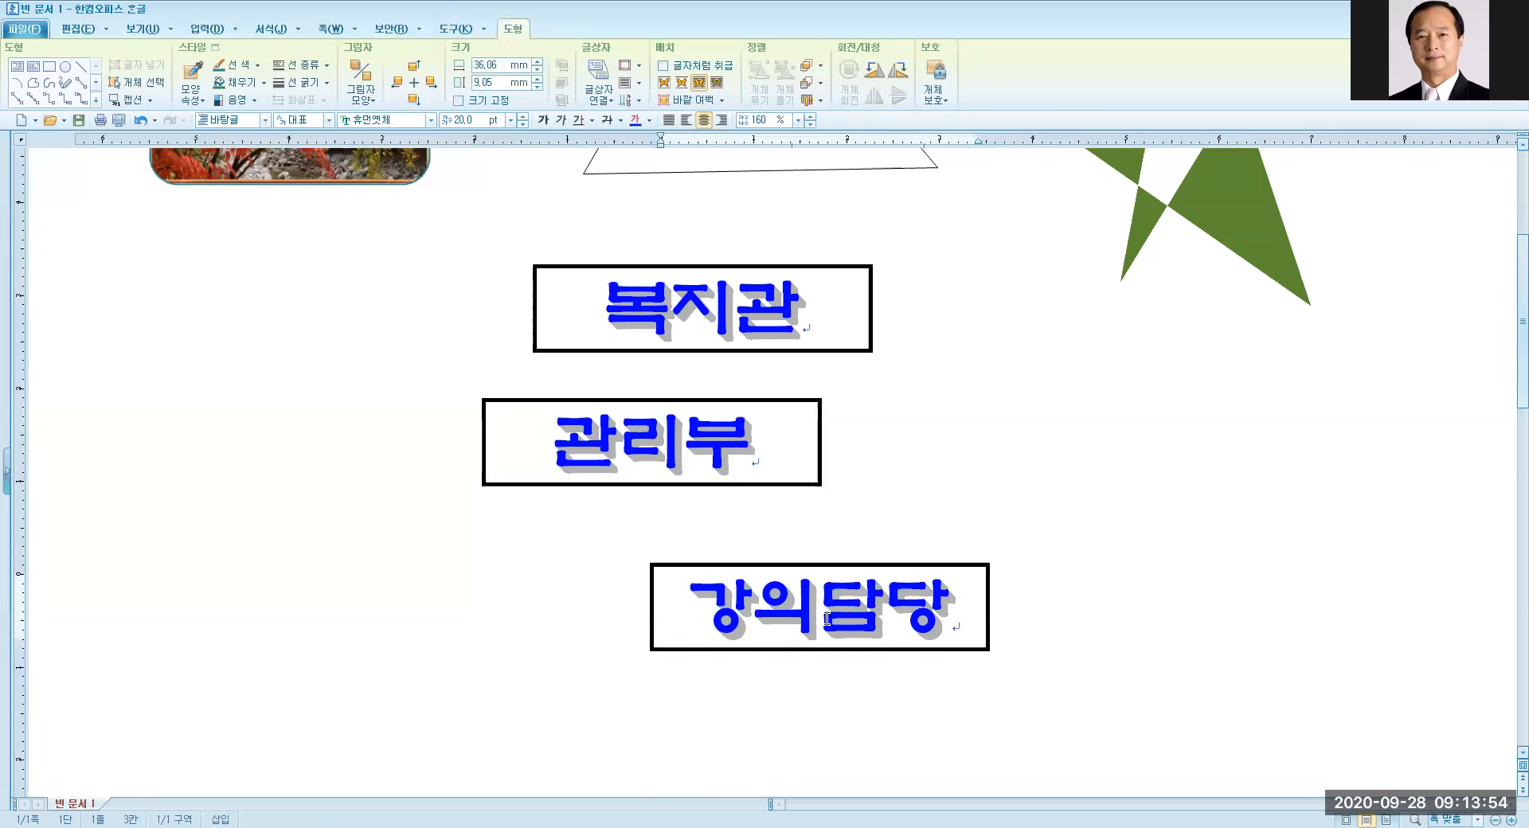
{"action": "left_click", "coordinate": [1188, 693]}
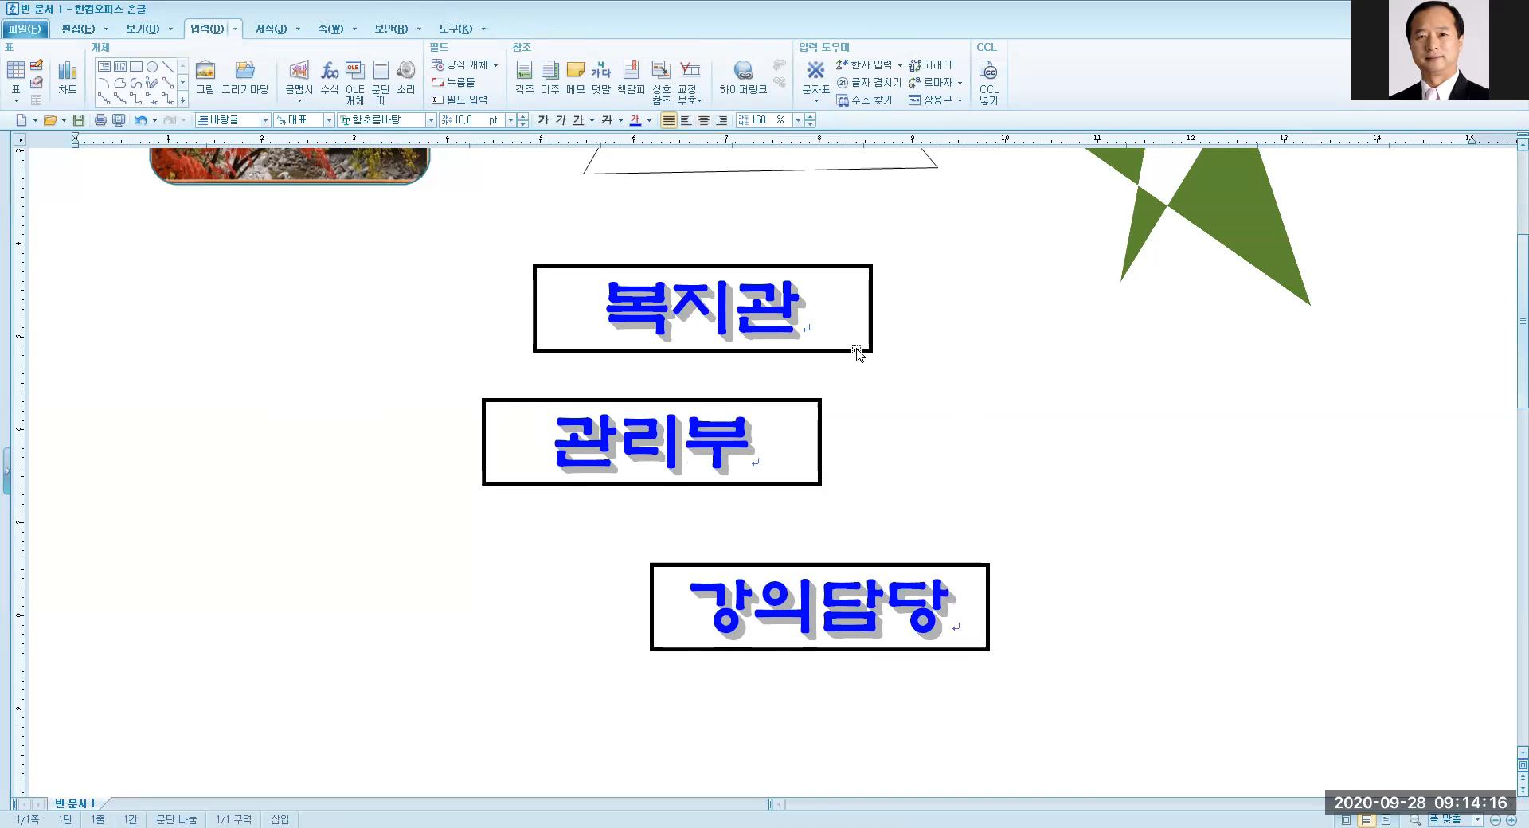
Step: Select the 복지관, 관리부 and 강의담당 boxes together and align them on their horizontal centers (가운데 맞춤)
{"action": "left_click", "coordinate": [856, 344]}
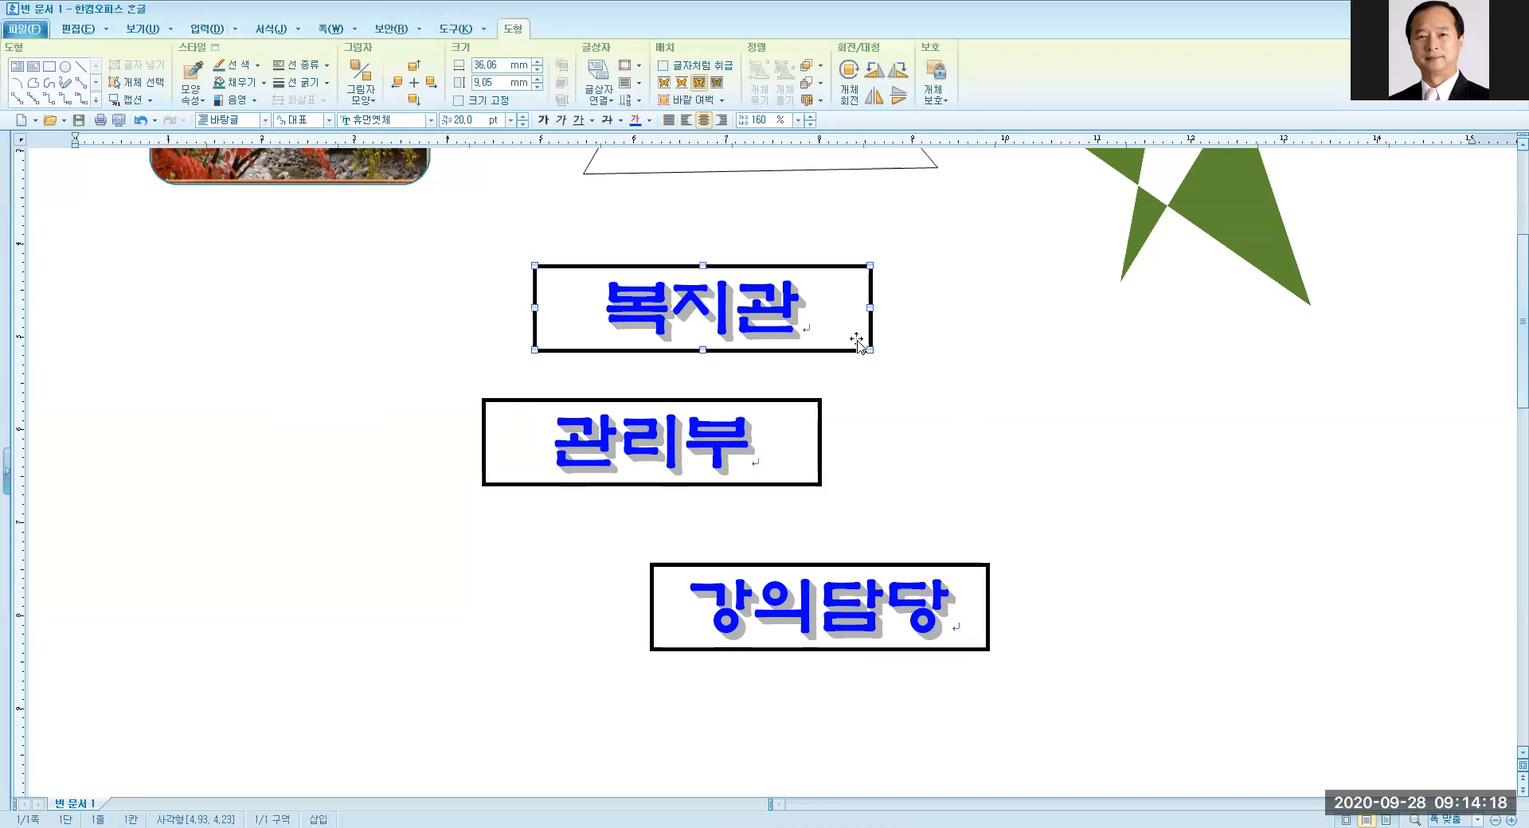
{"action": "left_click", "coordinate": [817, 471]}
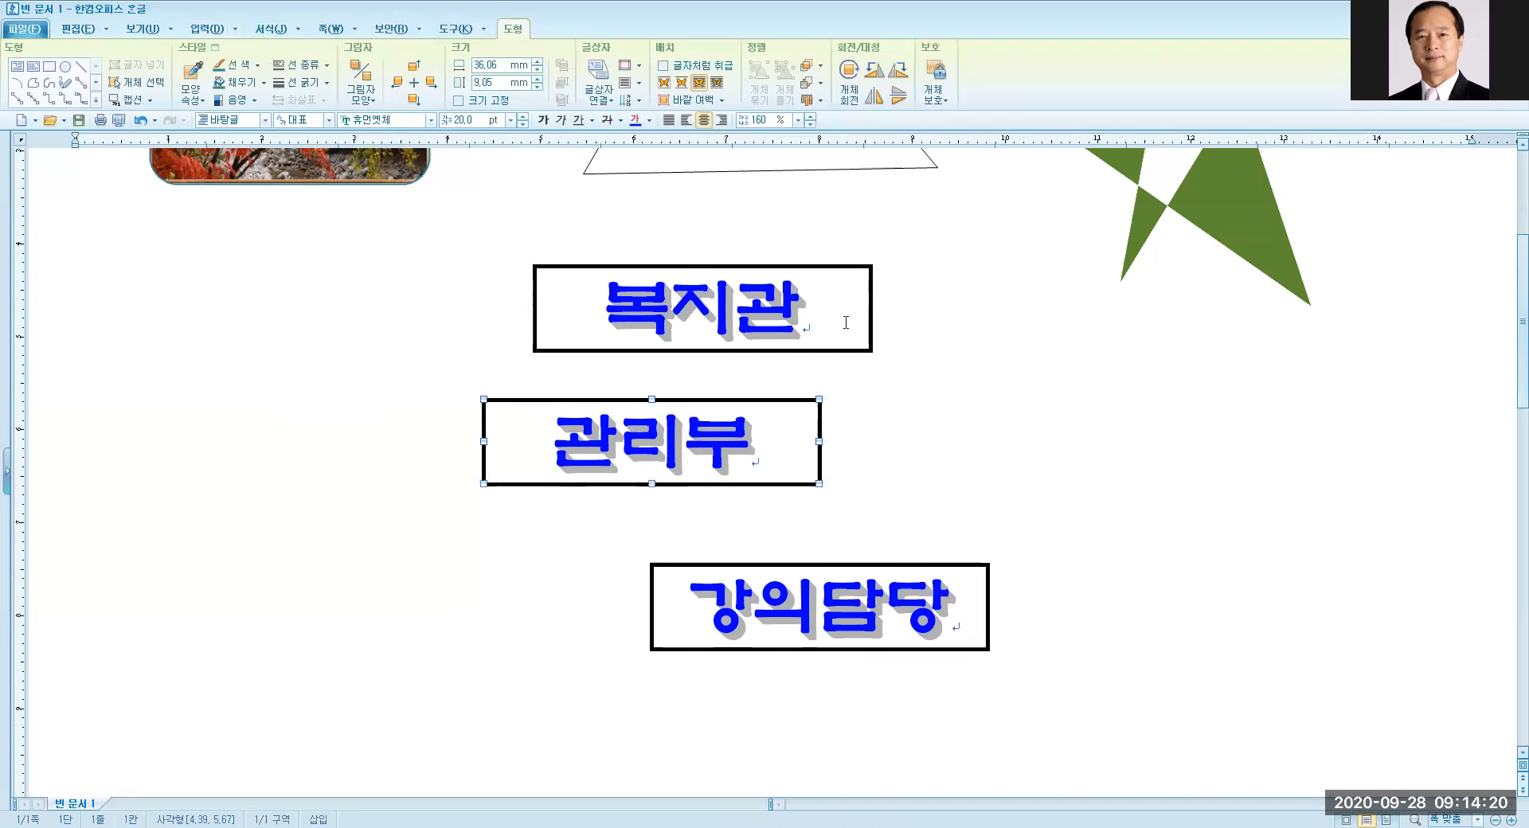
{"action": "left_click", "coordinate": [871, 333]}
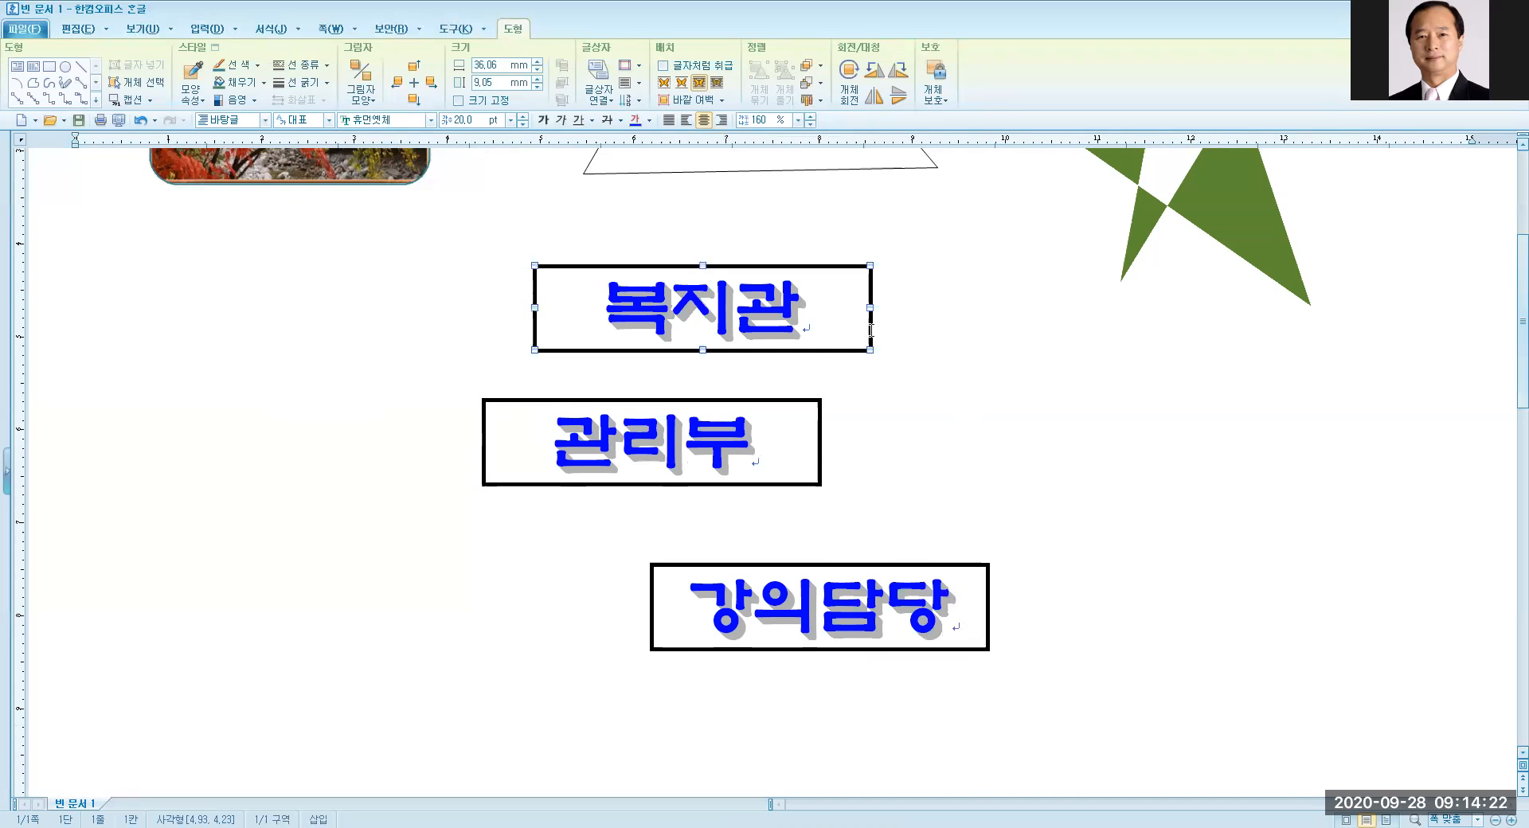
{"action": "left_click", "coordinate": [820, 444], "text": "shift"}
{"action": "left_click", "coordinate": [960, 574], "text": "shift"}
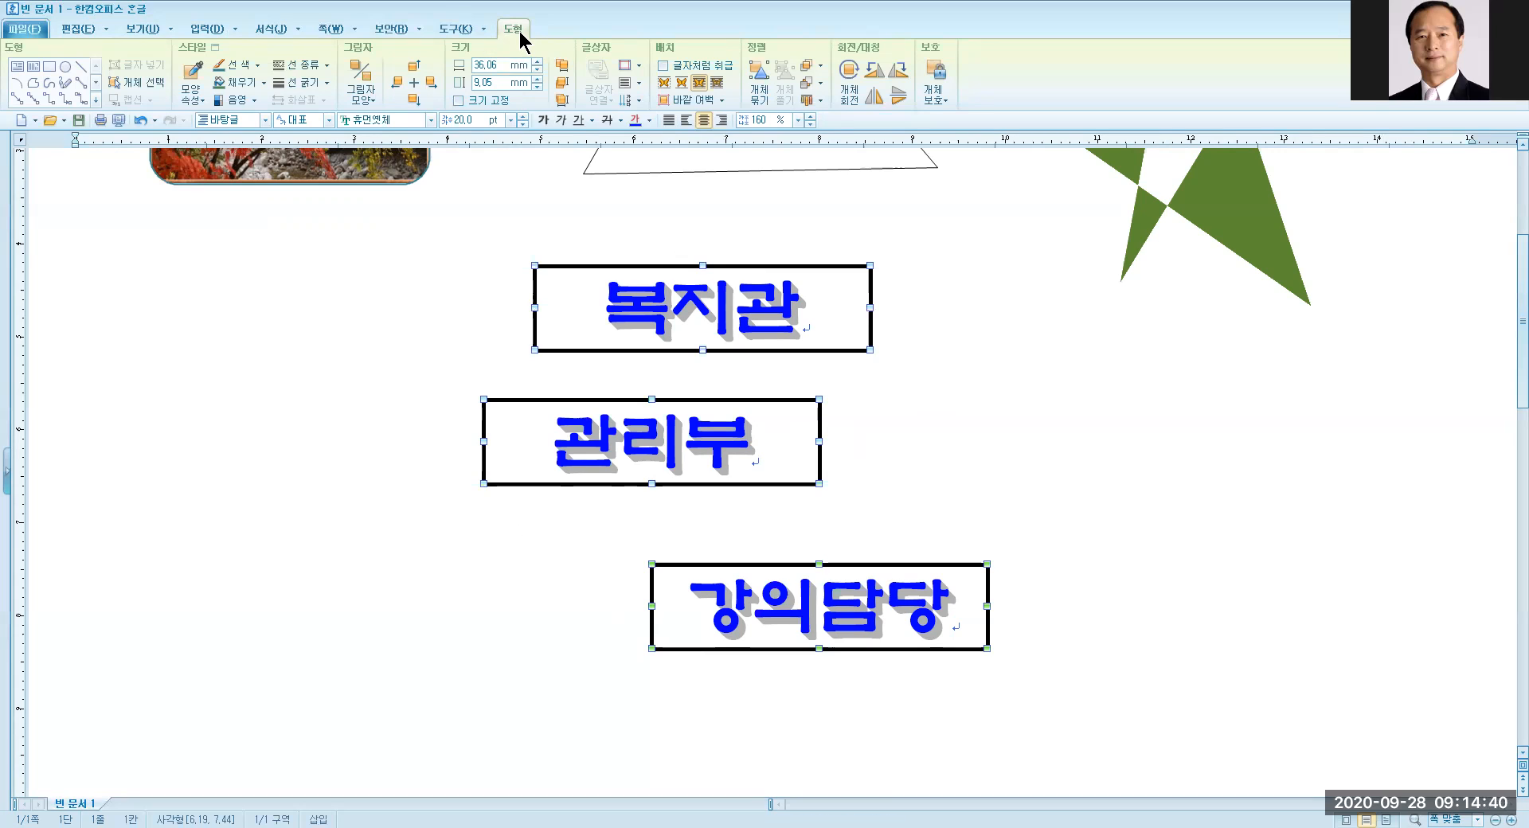
{"action": "key", "text": "ctrl"}
{"action": "key", "text": "ctrl"}
{"action": "key", "text": "ctrl"}
{"action": "key", "text": "ctrl"}
{"action": "key", "text": "ctrl"}
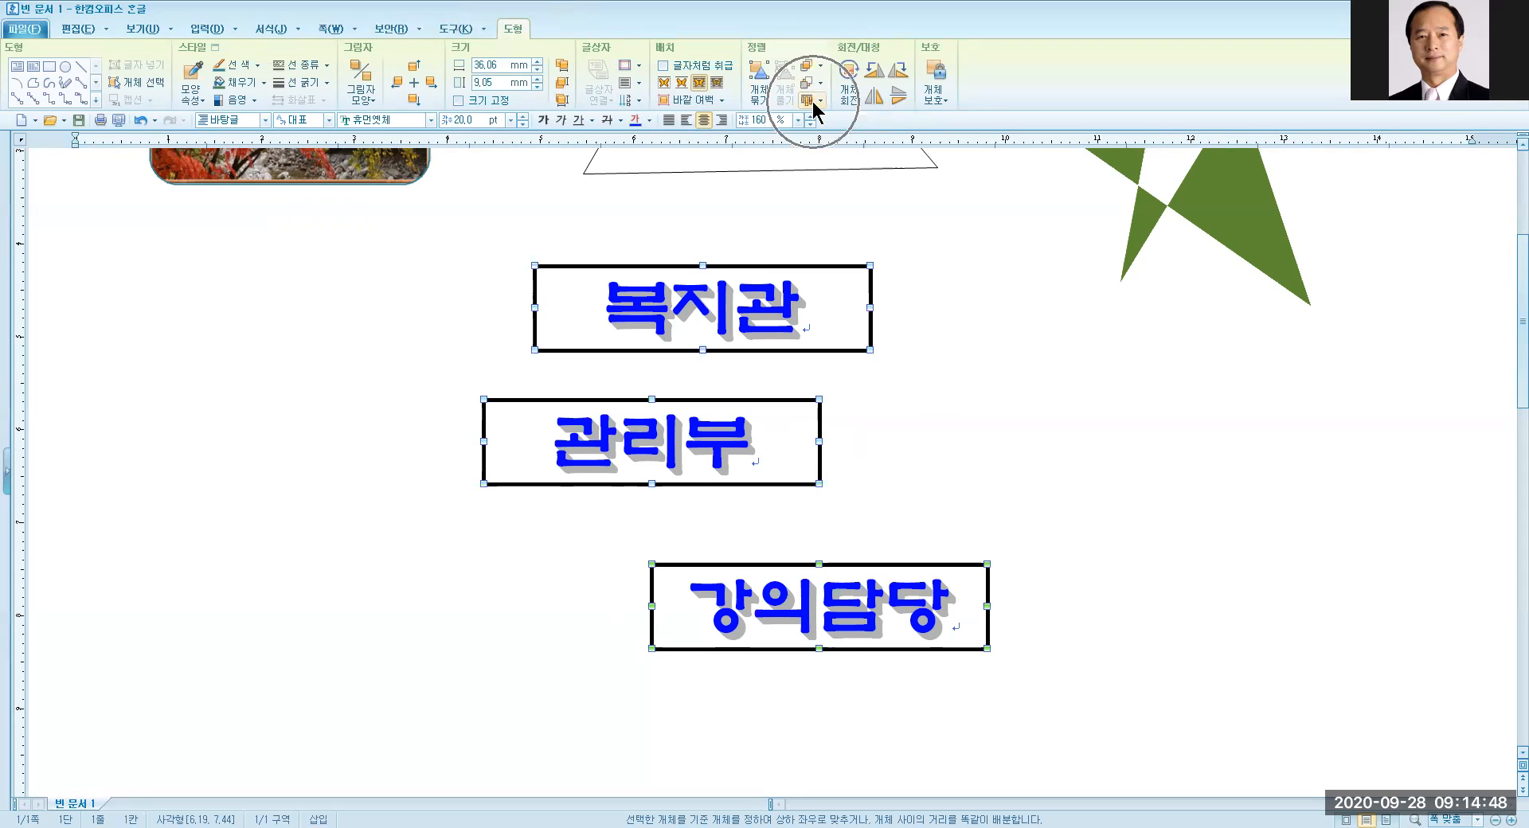
{"action": "key", "text": "ctrl"}
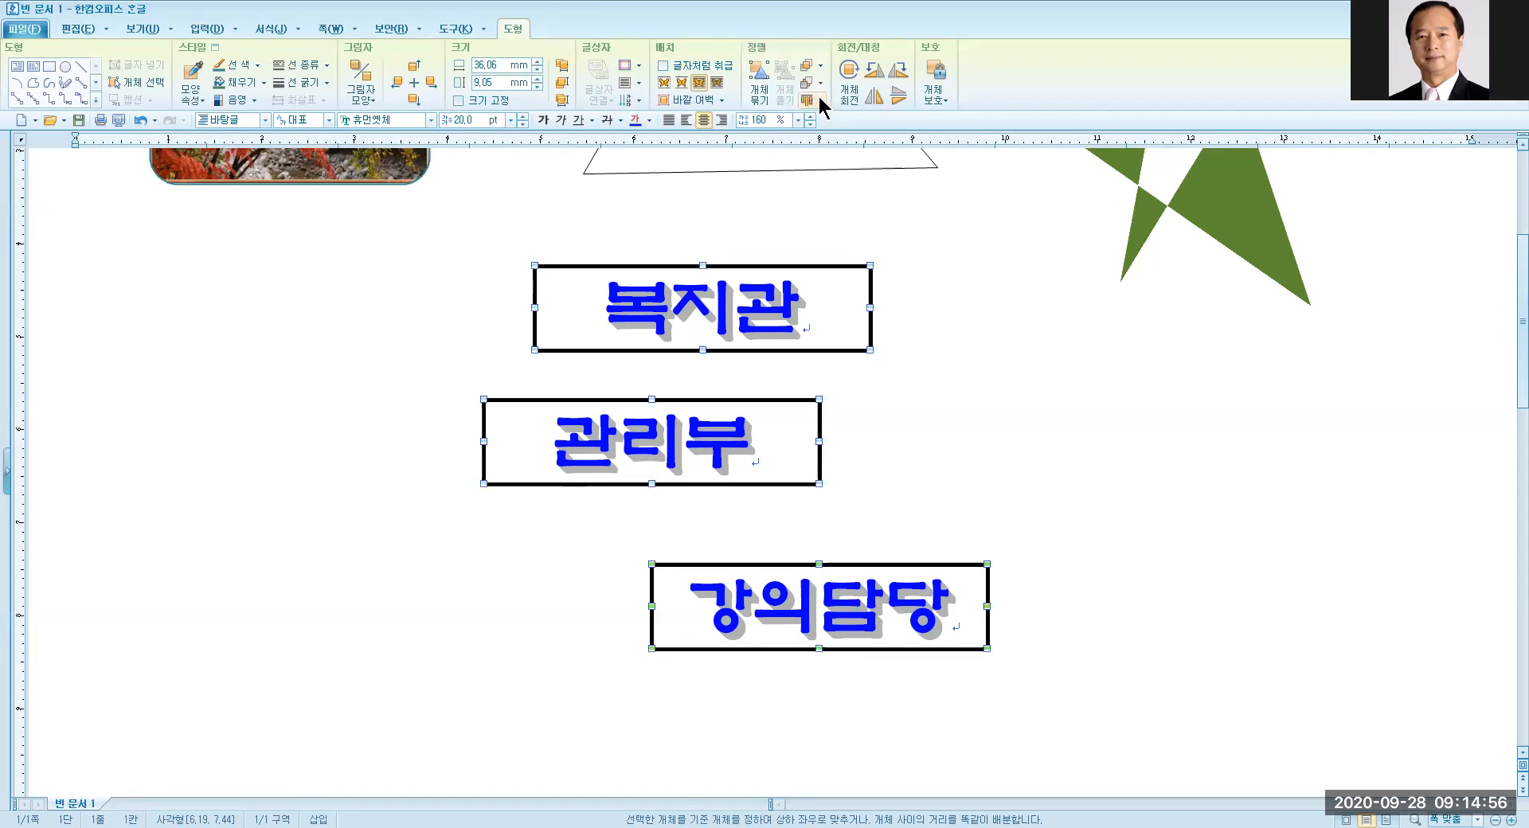
{"action": "left_click", "coordinate": [818, 97]}
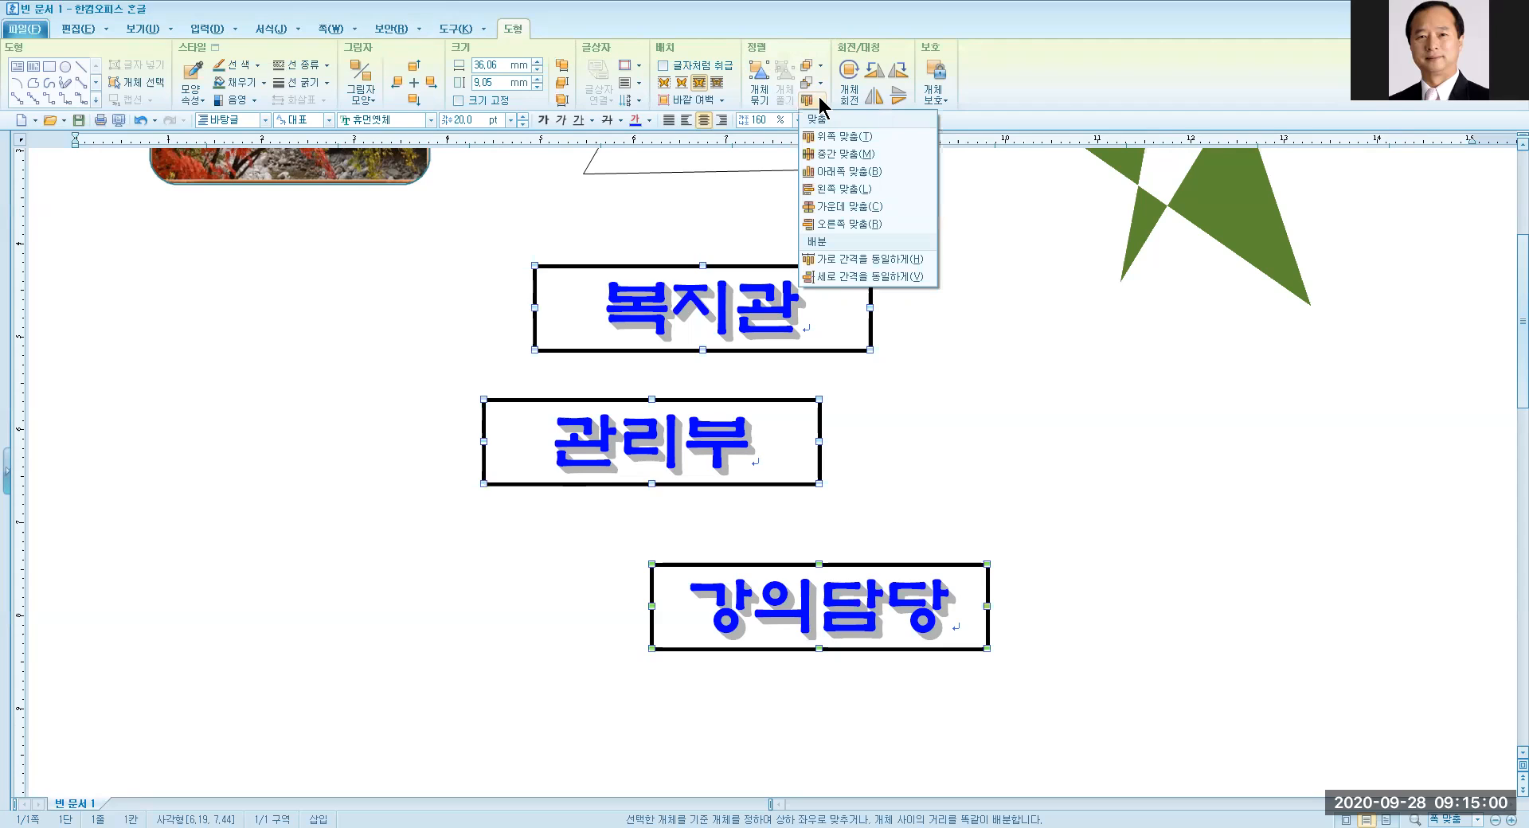
{"action": "left_click", "coordinate": [846, 208]}
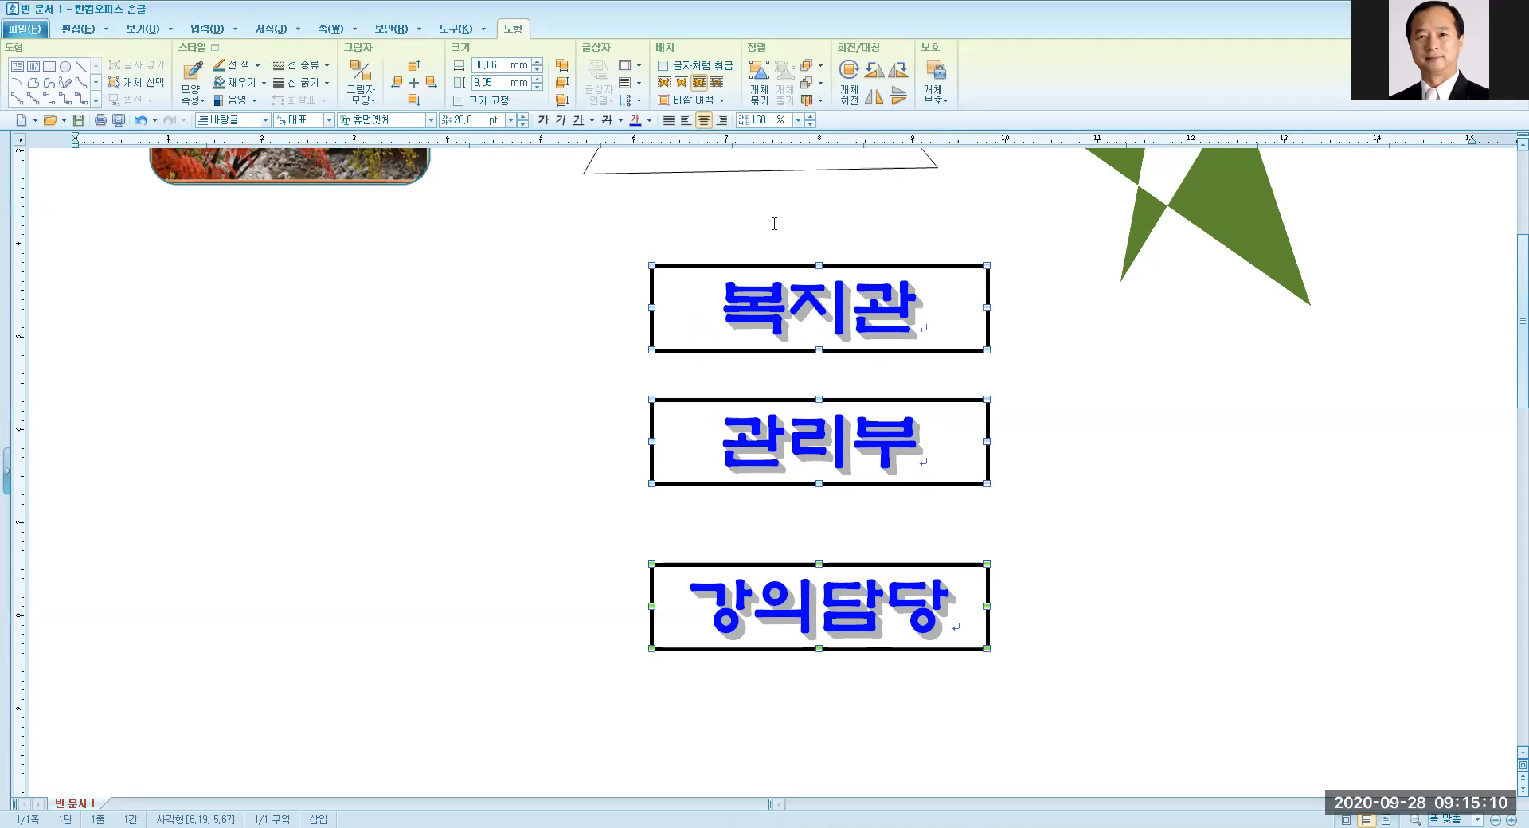
Step: Space the three selected text boxes evenly in the vertical direction (세로 간격을 동일하게), move them left together and deselect them
{"action": "left_click", "coordinate": [820, 102]}
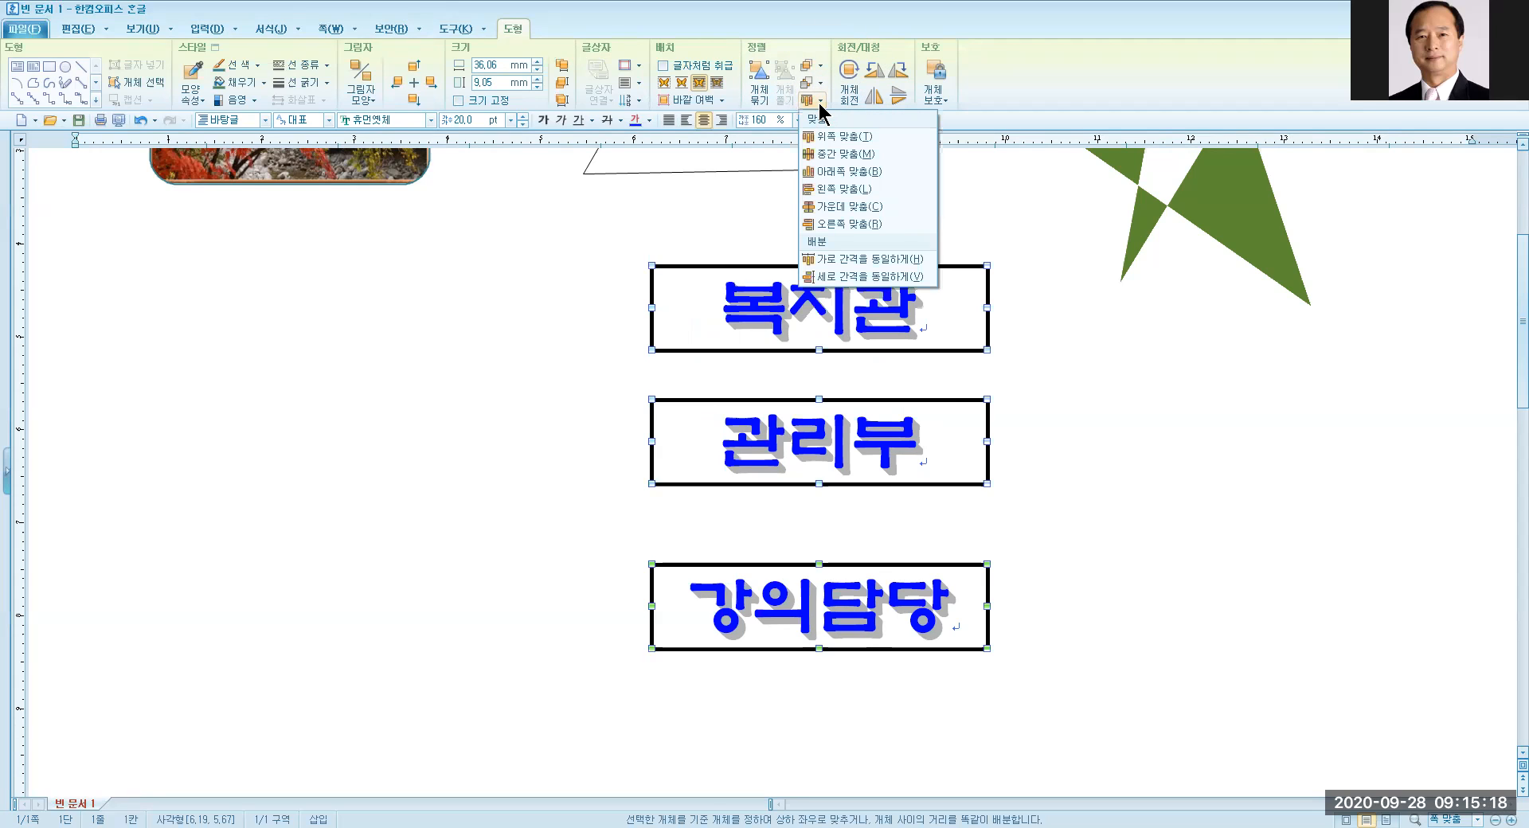
{"action": "left_click", "coordinate": [850, 276]}
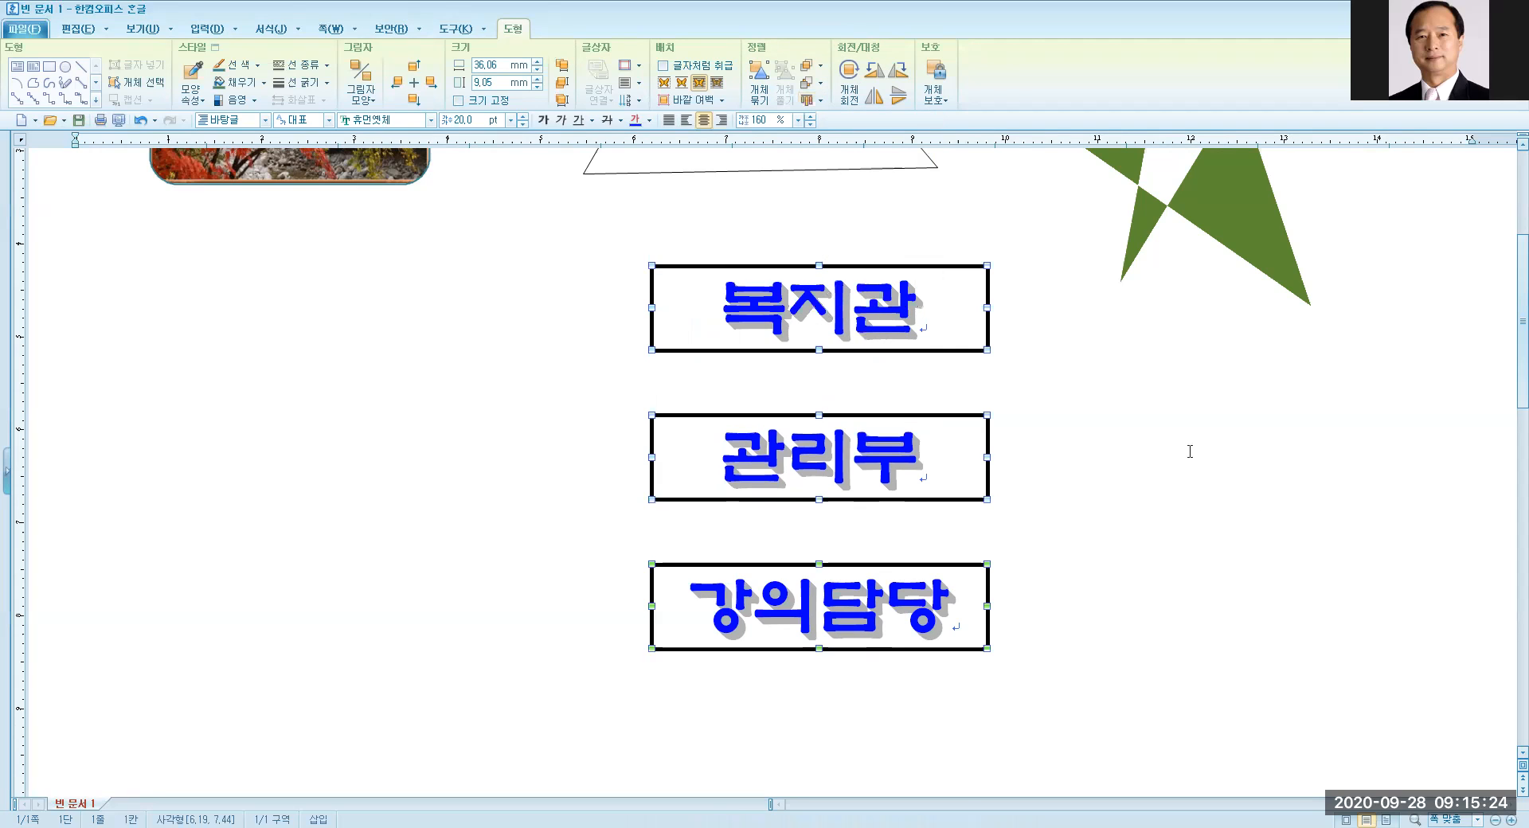
{"action": "left_click_drag", "start_coordinate": [968, 335], "coordinate": [844, 338]}
{"action": "left_click", "coordinate": [1129, 530]}
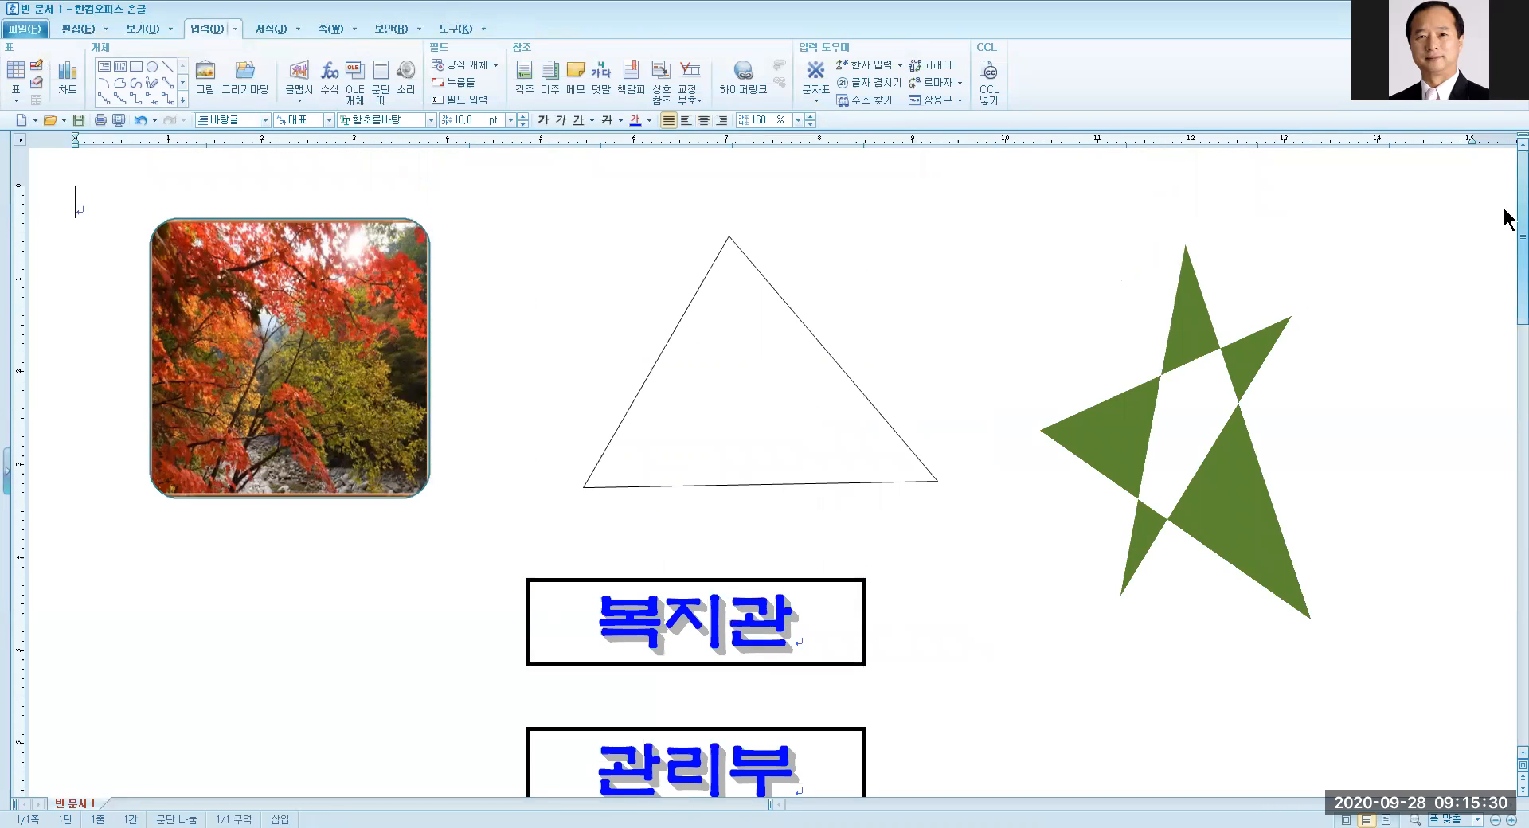
Step: Draw a vertical line about 29 mm long from the 복지관 box through 관리부 to 강의담당, with 0.4 mm thickness
{"action": "scroll", "coordinate": [1507, 219], "scroll_direction": "down", "scroll_amount": 5}
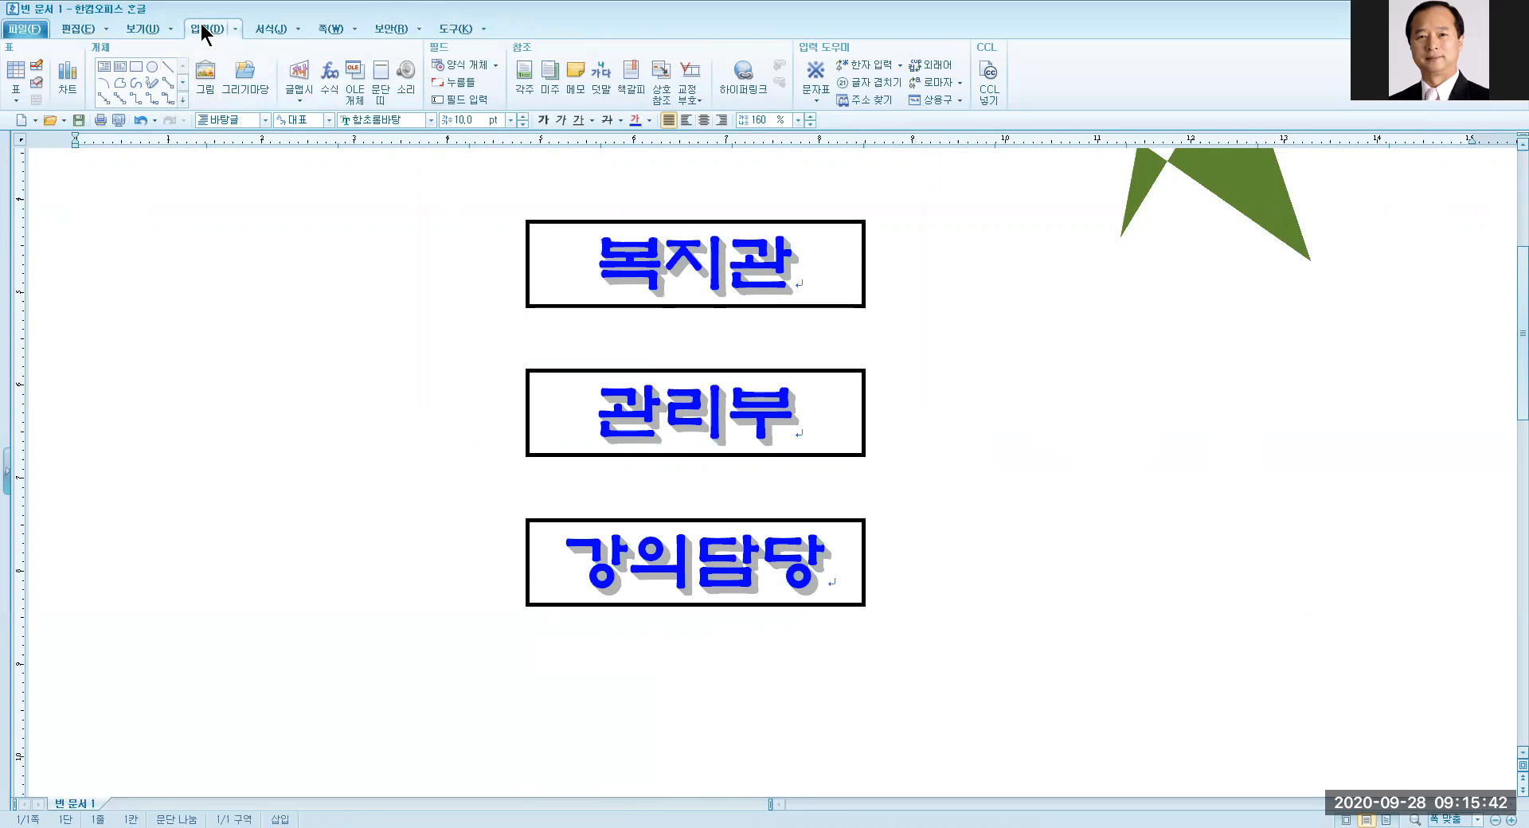
{"action": "left_click", "coordinate": [168, 67]}
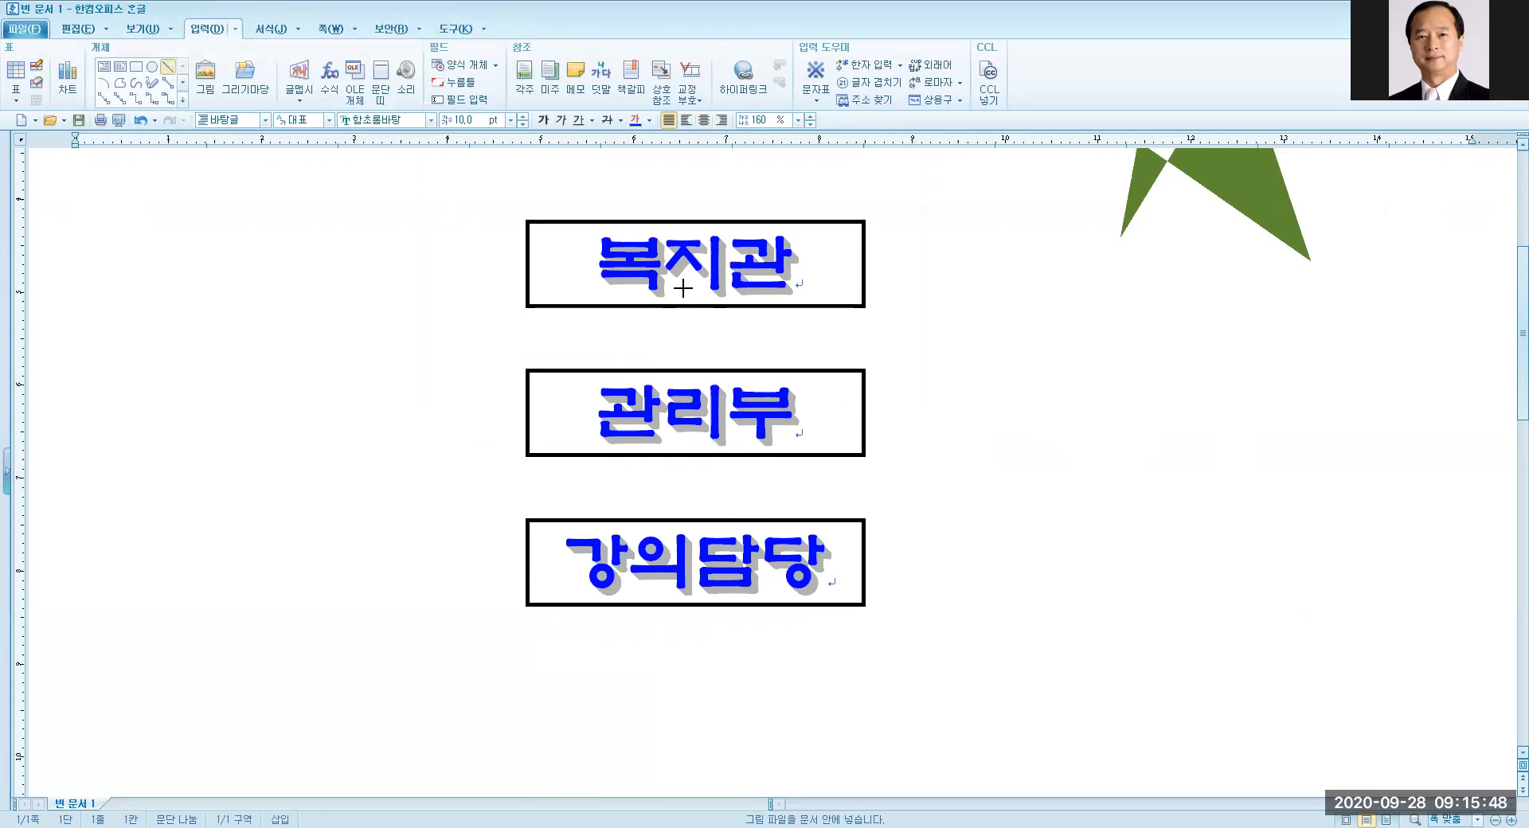
{"action": "mouse_move", "coordinate": [682, 288]}
{"action": "left_mouse_down"}
{"action": "mouse_move", "coordinate": [703, 385]}
{"action": "mouse_move", "coordinate": [684, 555]}
{"action": "left_mouse_up"}
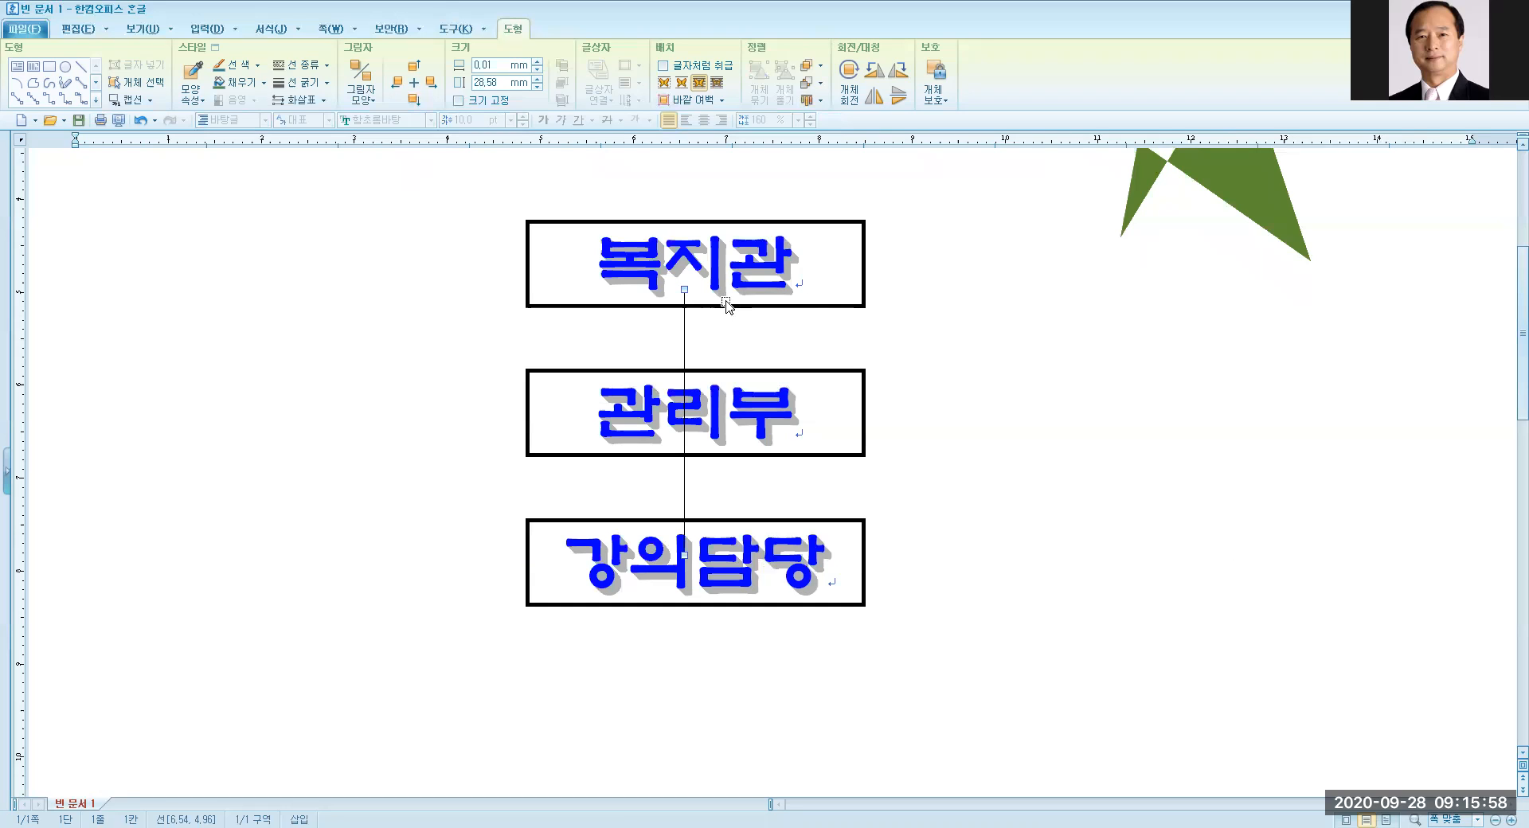
{"action": "left_click", "coordinate": [327, 83]}
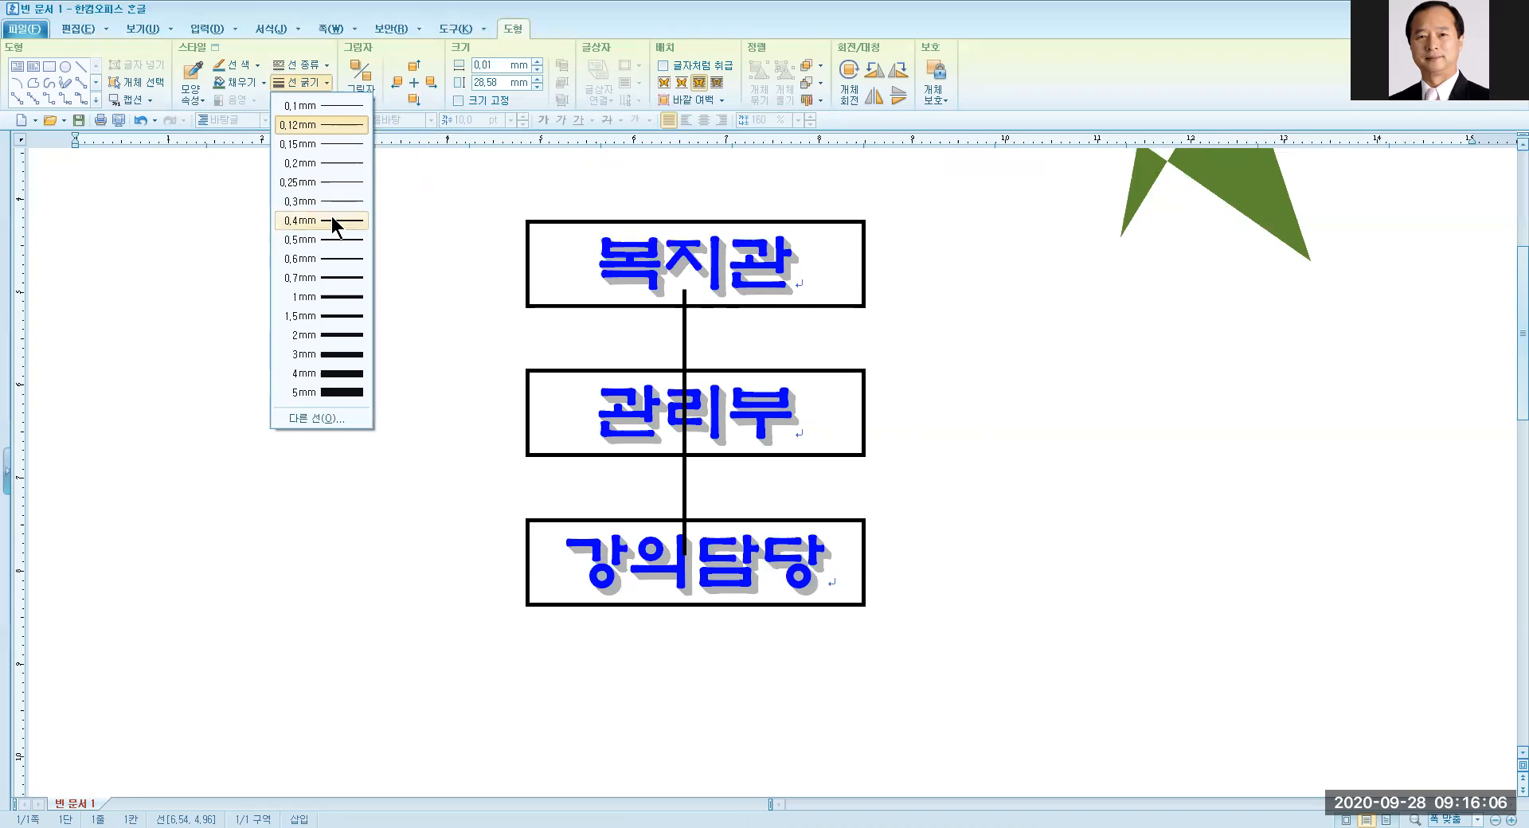
{"action": "left_click", "coordinate": [332, 219]}
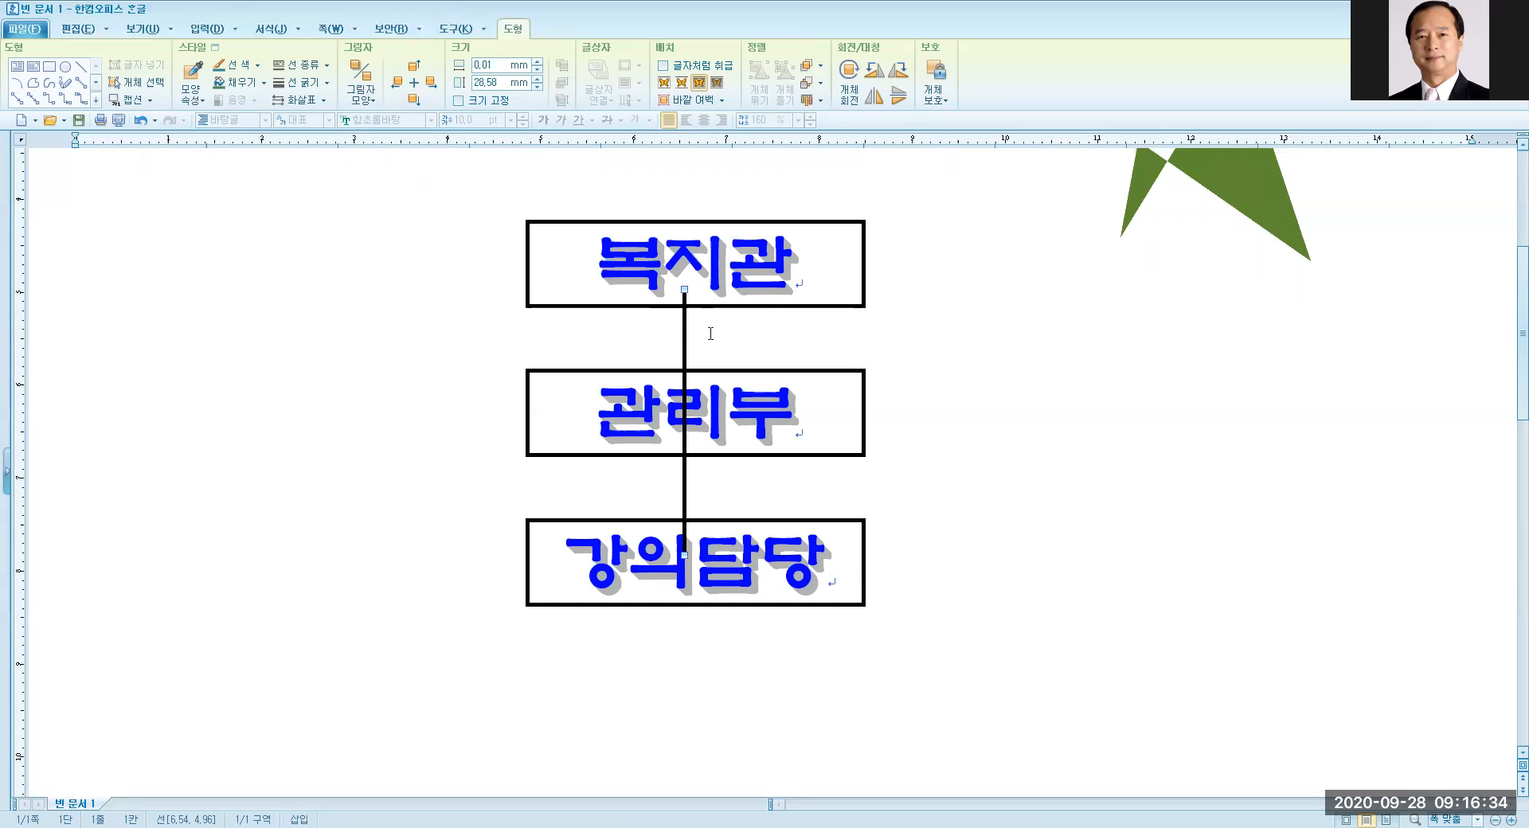
Step: Send the vertical line behind the three text boxes (맨 뒤로) and deselect it
{"action": "left_click", "coordinate": [512, 32]}
{"action": "left_click", "coordinate": [810, 86]}
{"action": "left_click", "coordinate": [810, 86]}
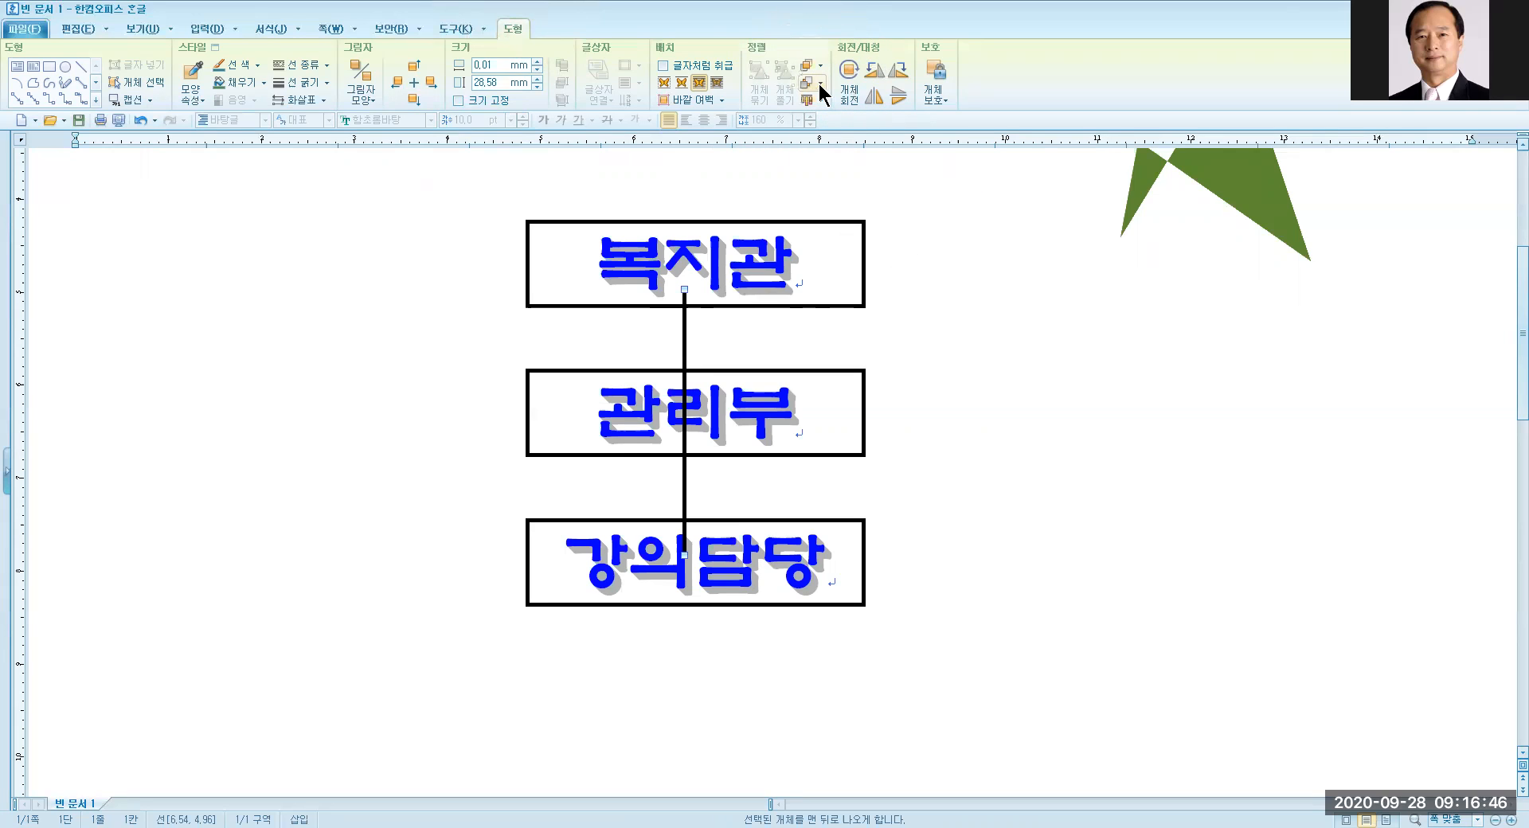
{"action": "left_click", "coordinate": [818, 84]}
{"action": "left_click", "coordinate": [819, 84]}
{"action": "left_click", "coordinate": [825, 103]}
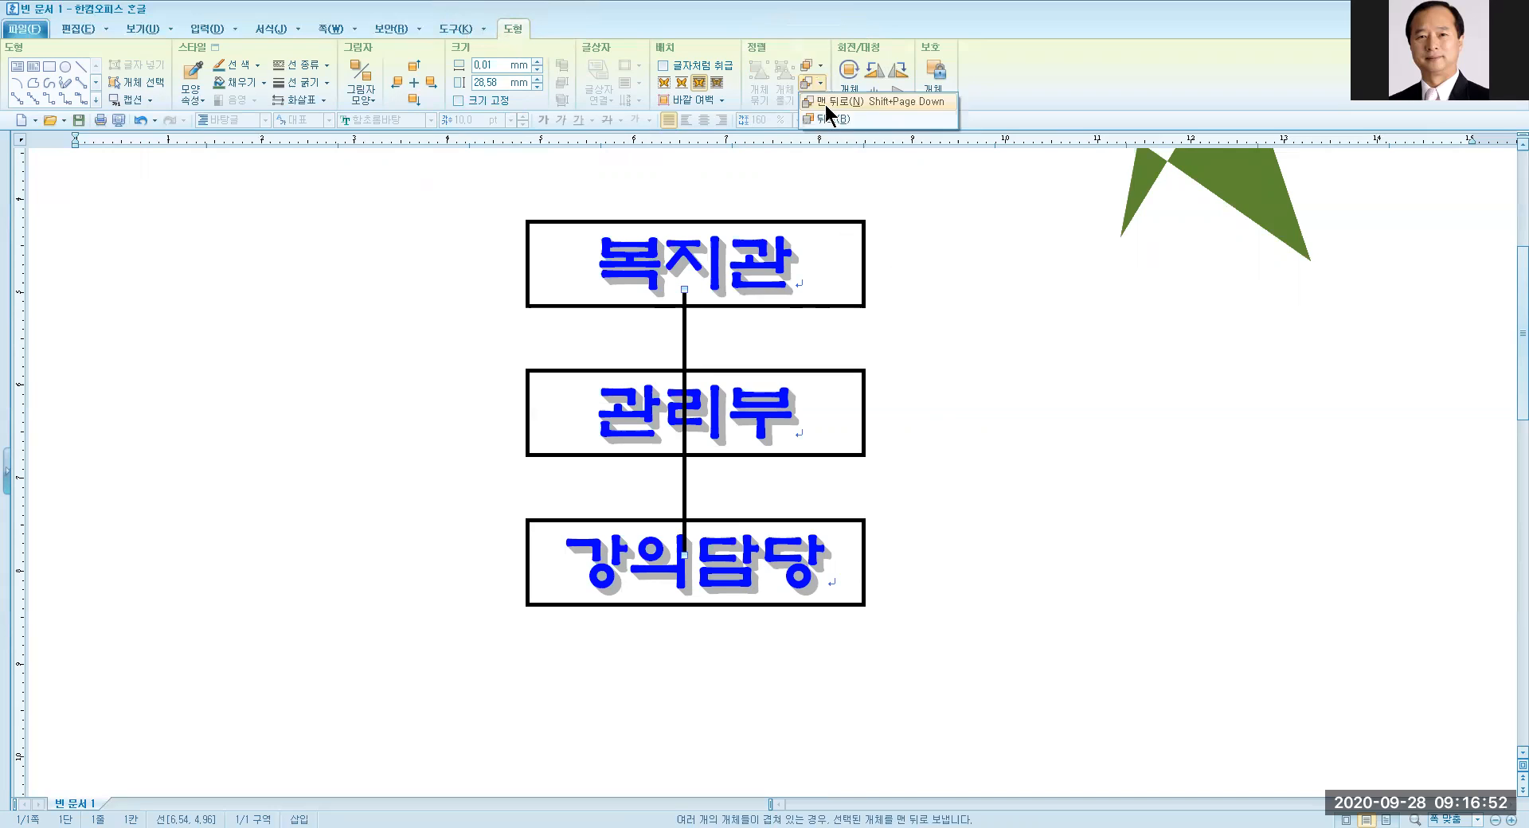
{"action": "left_click", "coordinate": [1027, 442]}
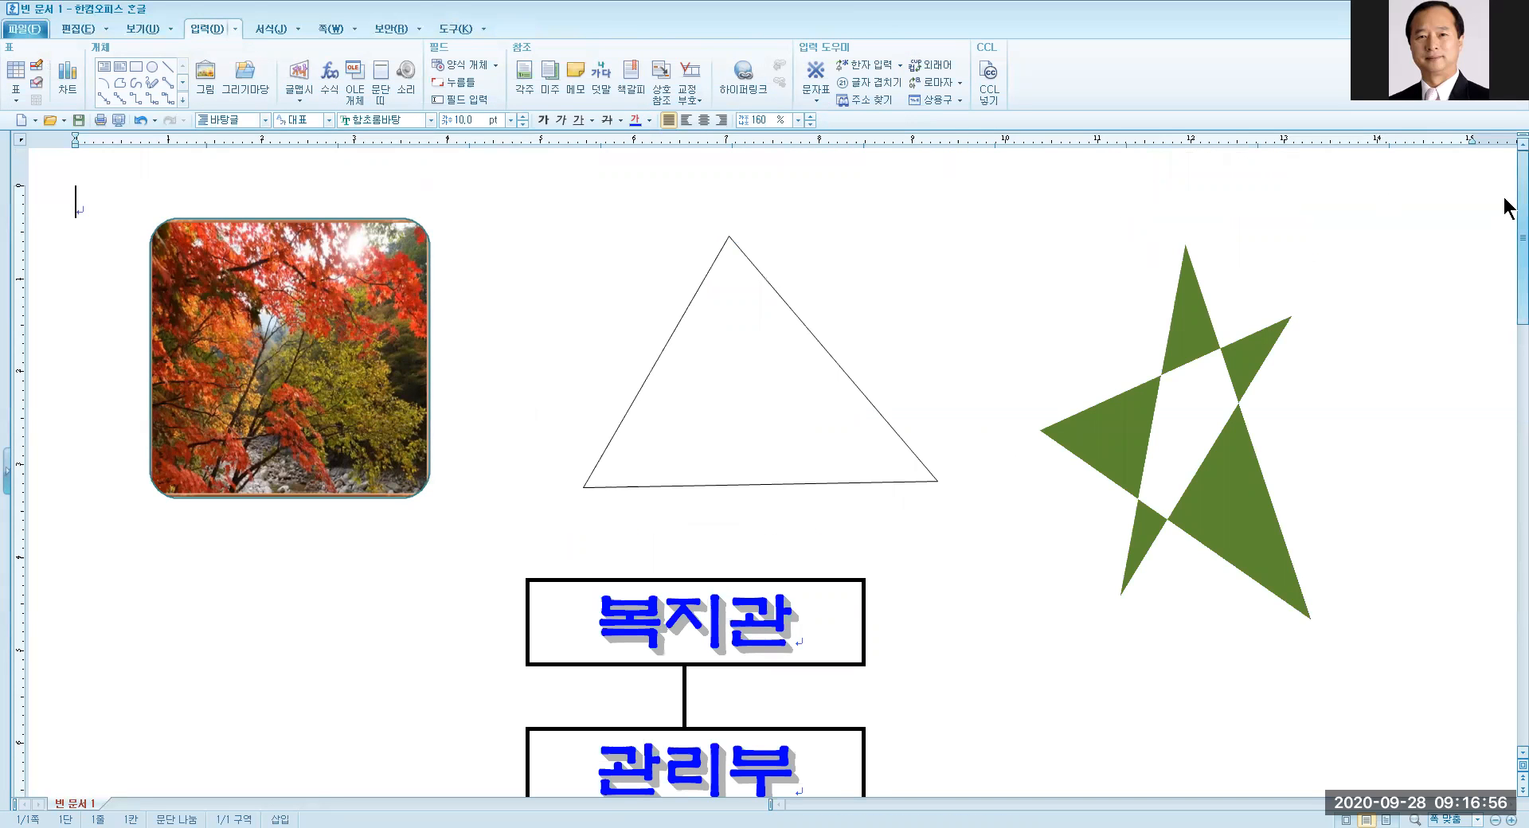
{"action": "scroll", "coordinate": [793, 363], "scroll_direction": "down", "scroll_amount": 5}
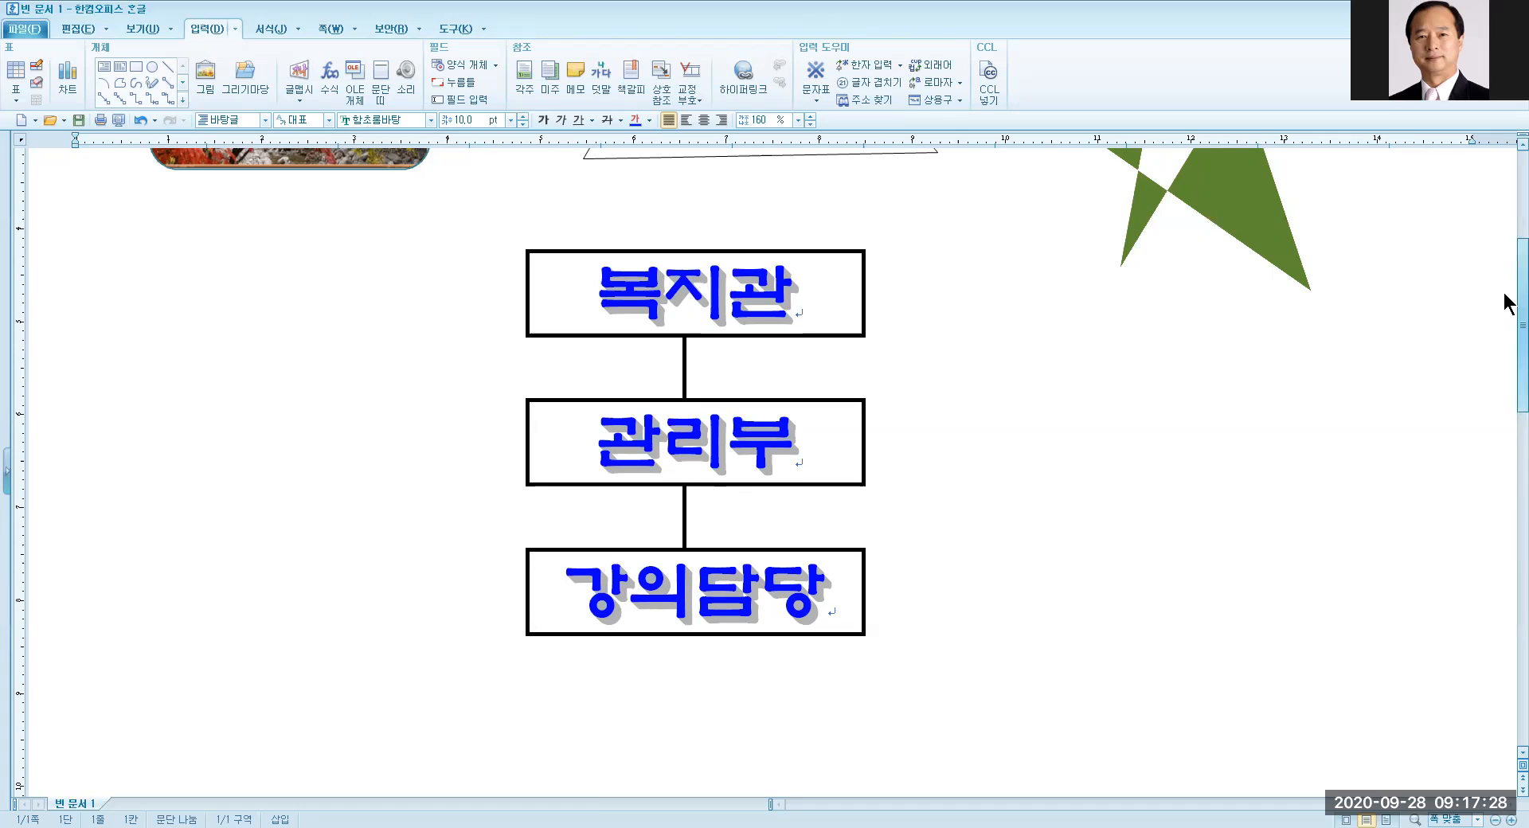
Step: Delete the triangle above the boxes and move the green star further right and slightly up
{"action": "left_click", "coordinate": [1509, 209]}
{"action": "left_click", "coordinate": [764, 281]}
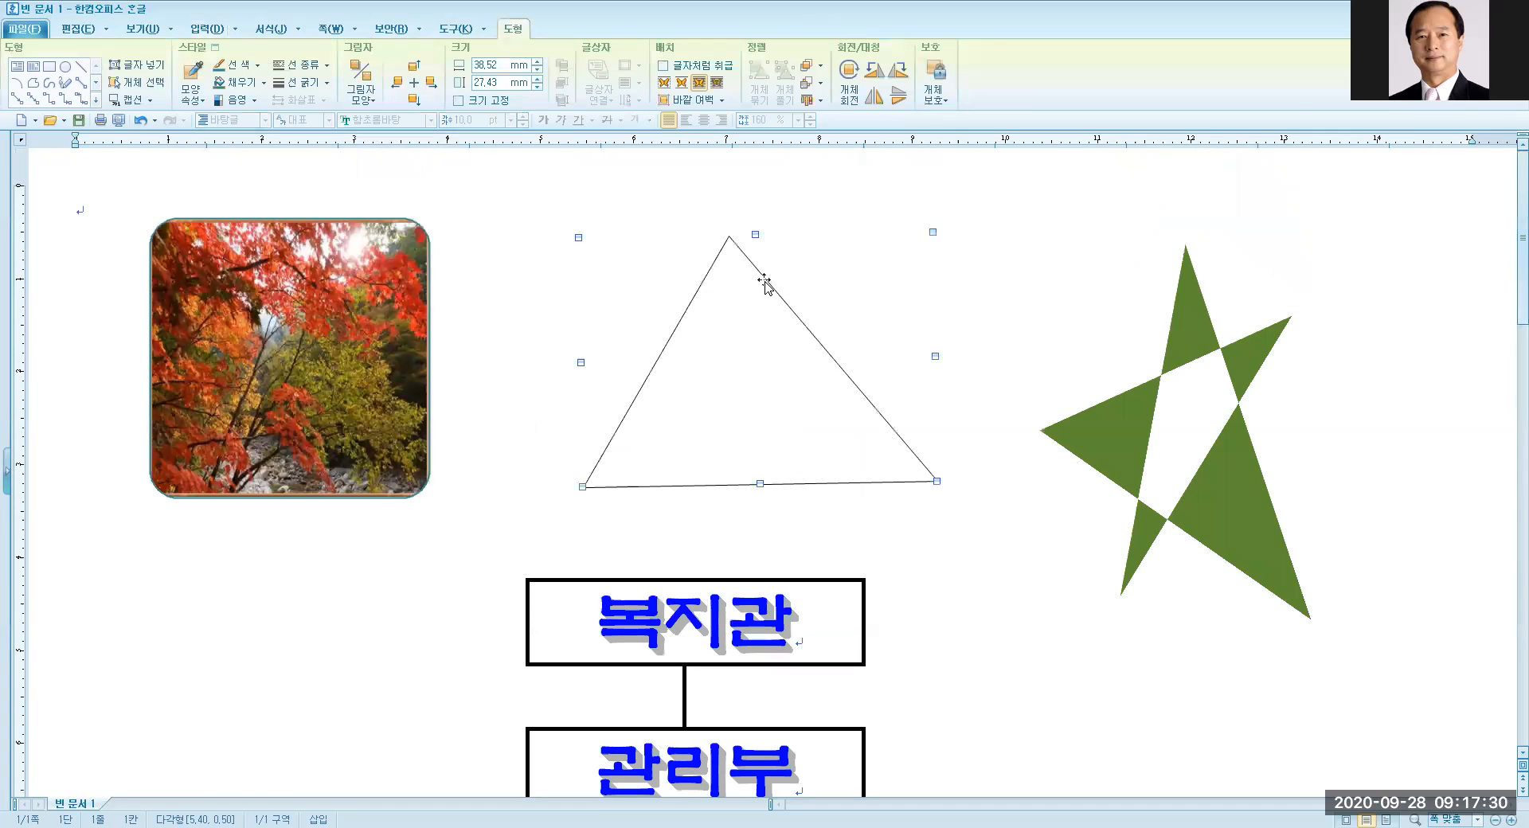
{"action": "key", "text": "Delete"}
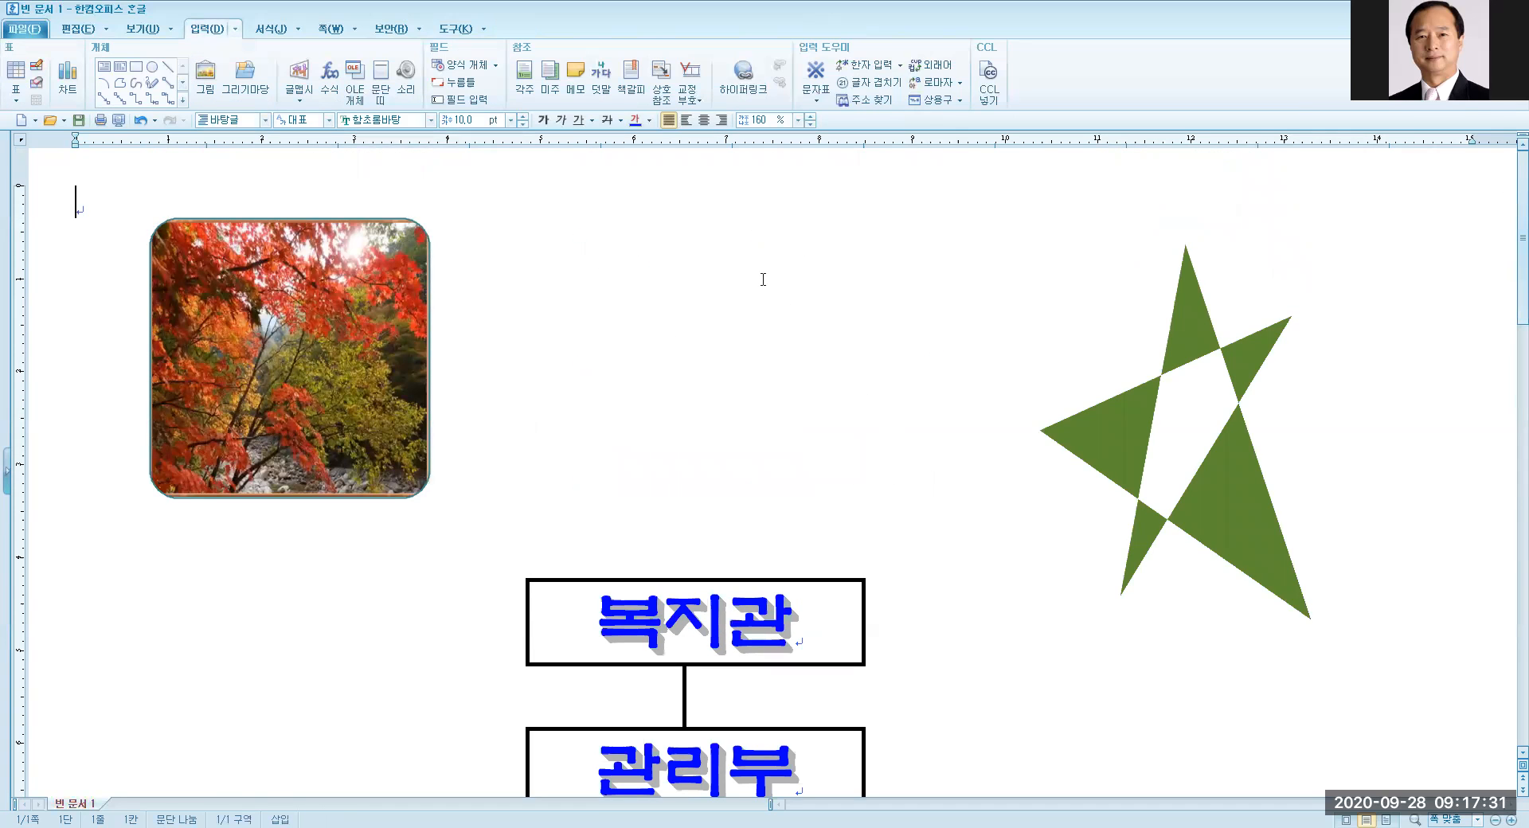
{"action": "left_click", "coordinate": [1220, 427]}
{"action": "left_click_drag", "start_coordinate": [1248, 505], "coordinate": [1351, 482]}
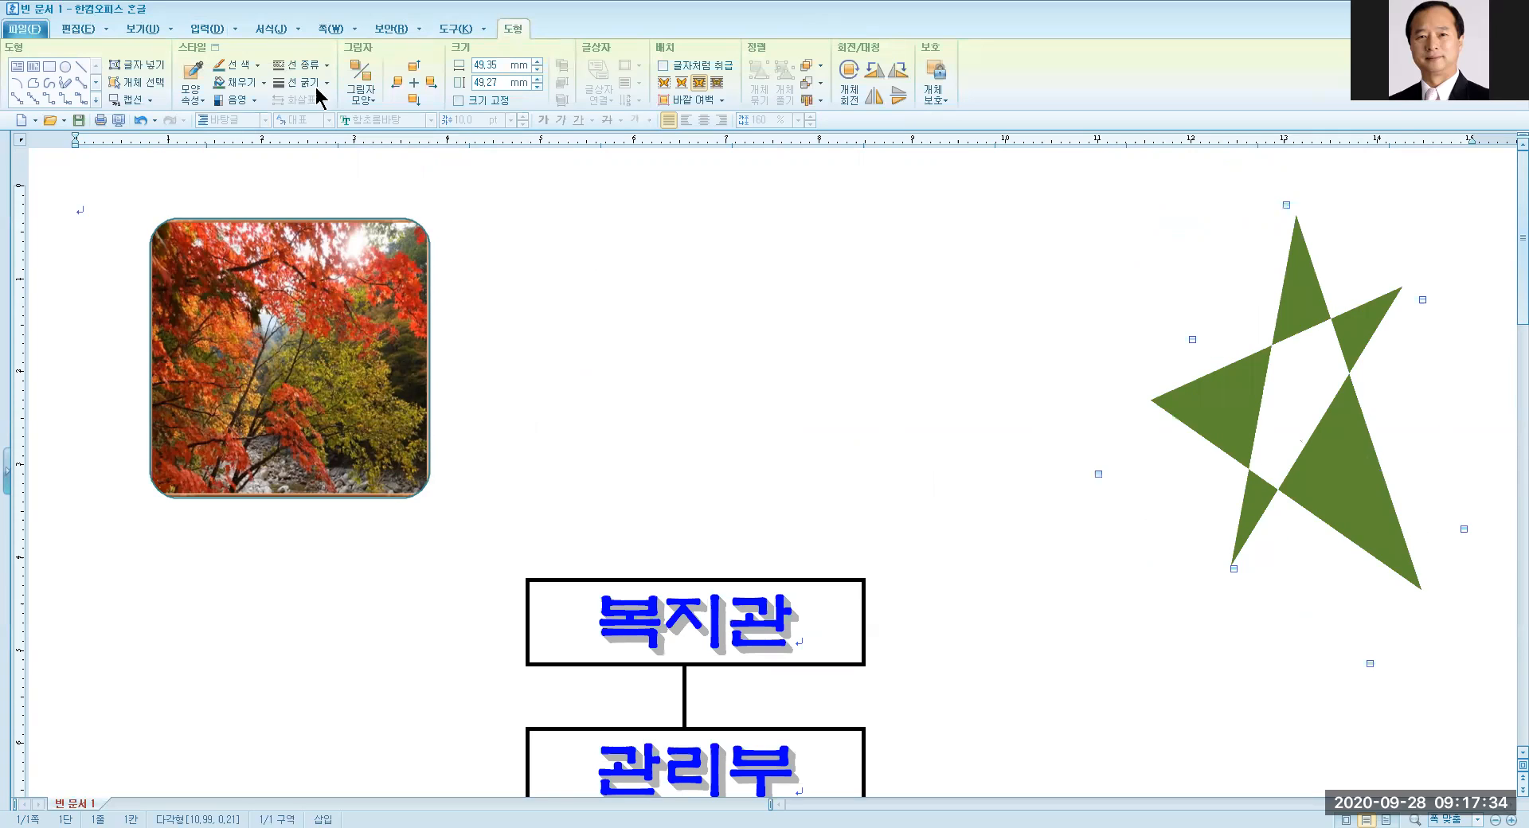
Step: Search the drawing gallery (그리기마당) for 추석
{"action": "left_click", "coordinate": [208, 29]}
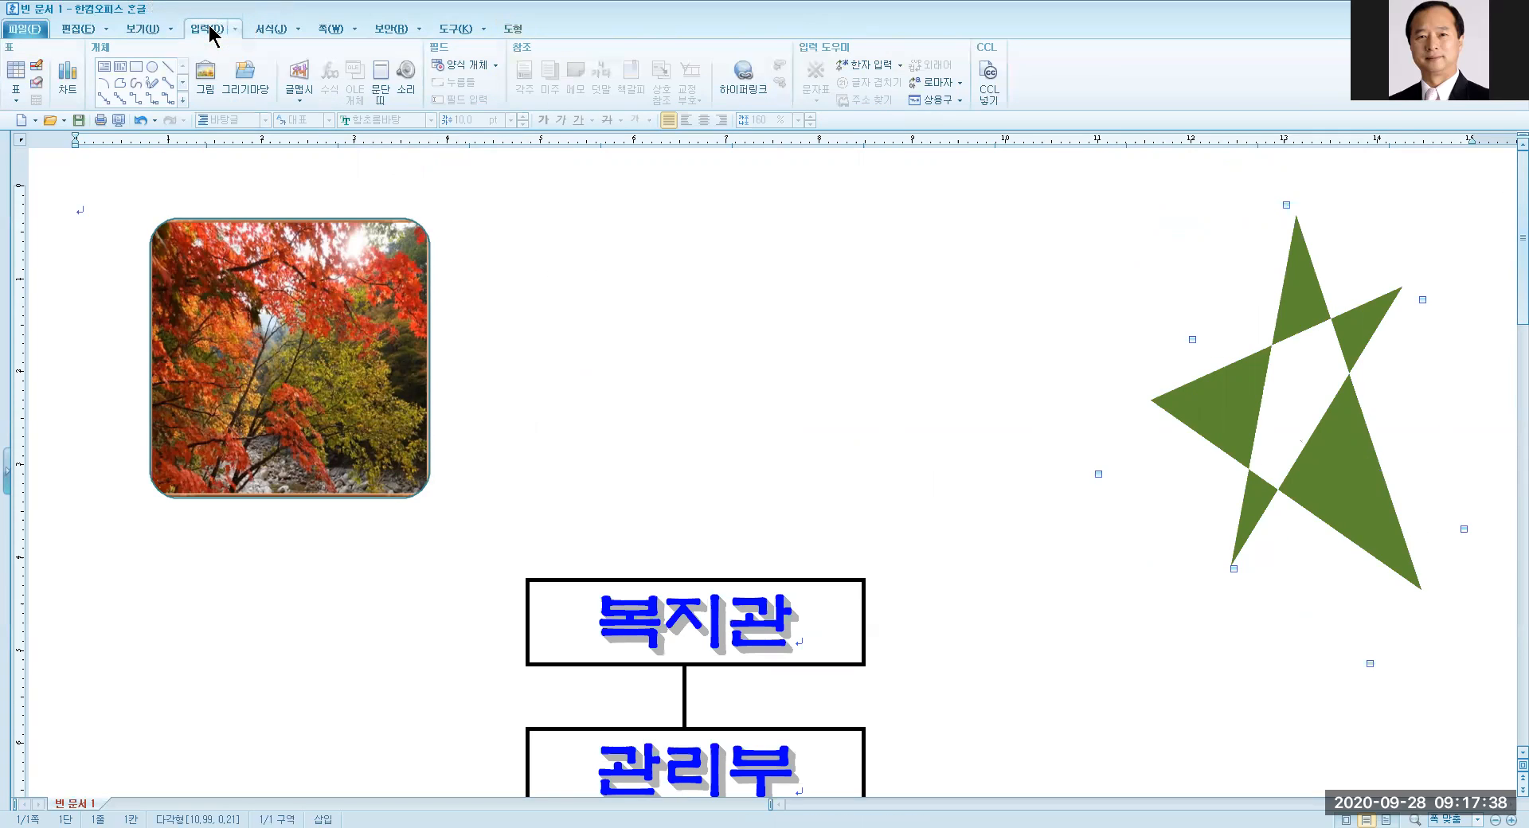
{"action": "left_click", "coordinate": [251, 82]}
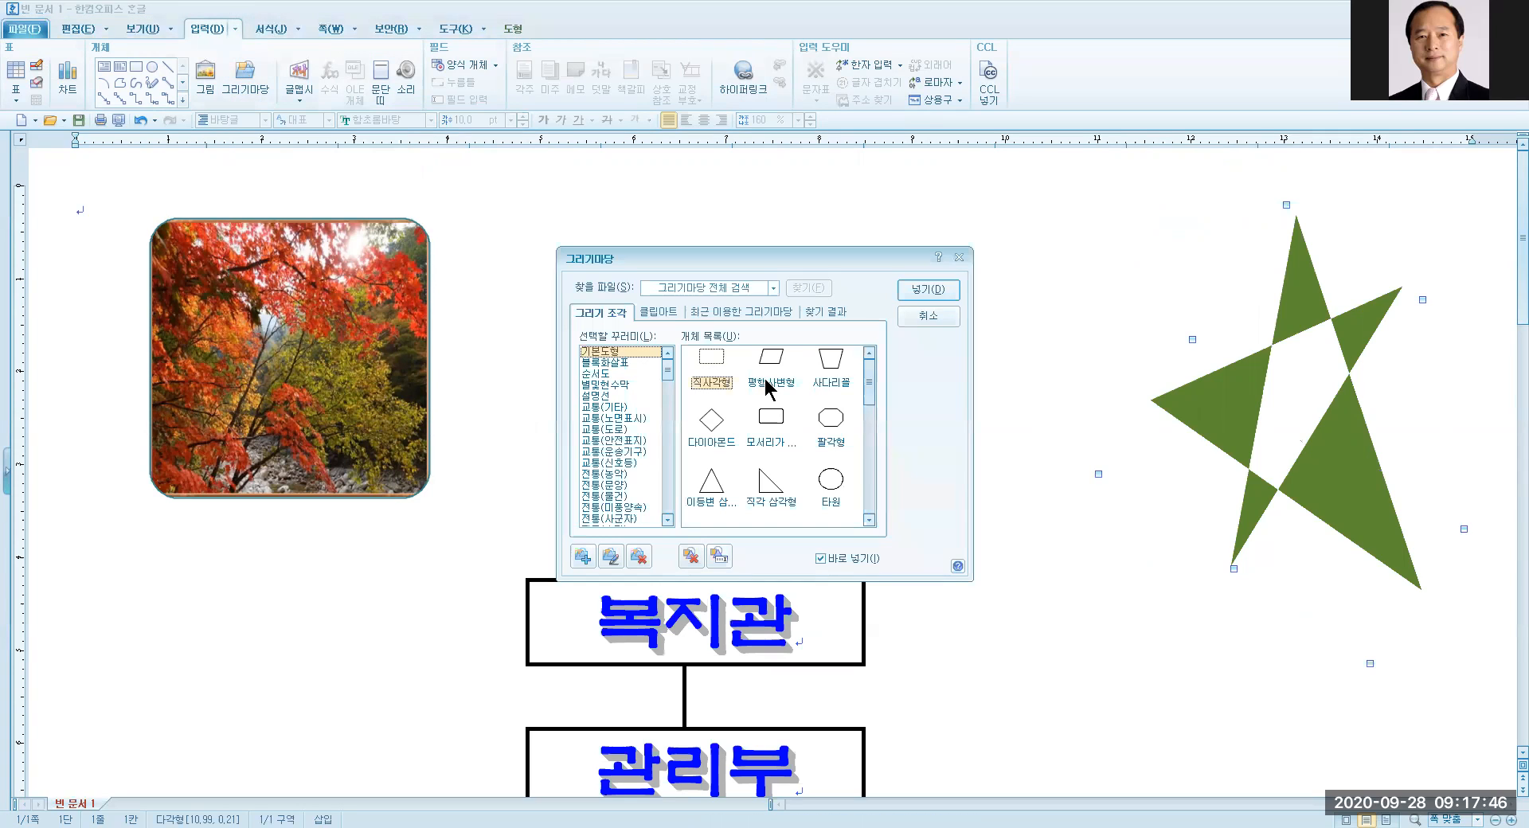
{"action": "left_click", "coordinate": [651, 284]}
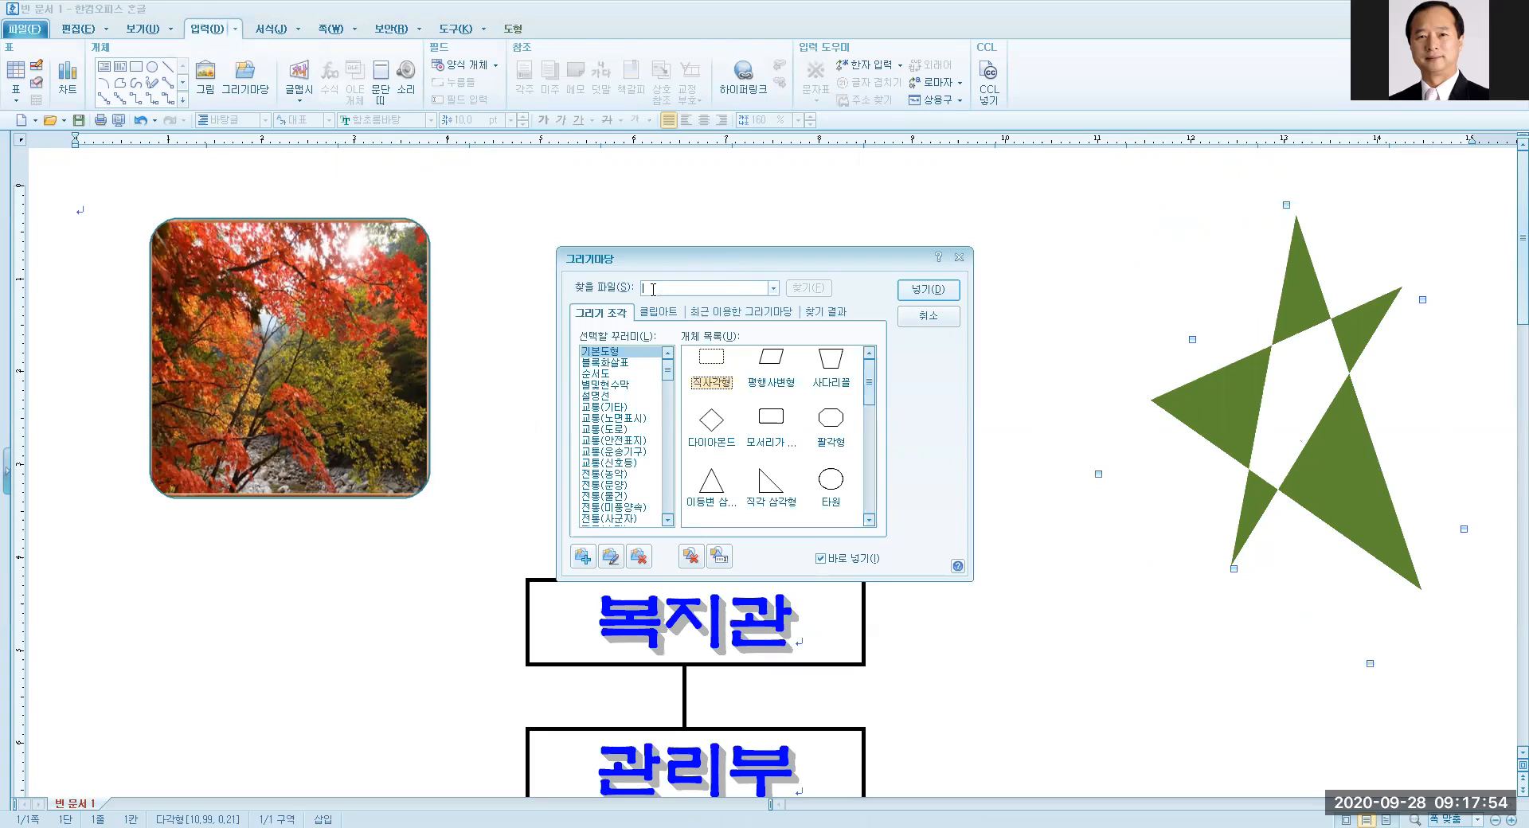
{"action": "type", "text": "추서ㄱ"}
{"action": "left_click", "coordinate": [801, 286]}
{"action": "left_click", "coordinate": [667, 280]}
{"action": "left_click", "coordinate": [808, 288]}
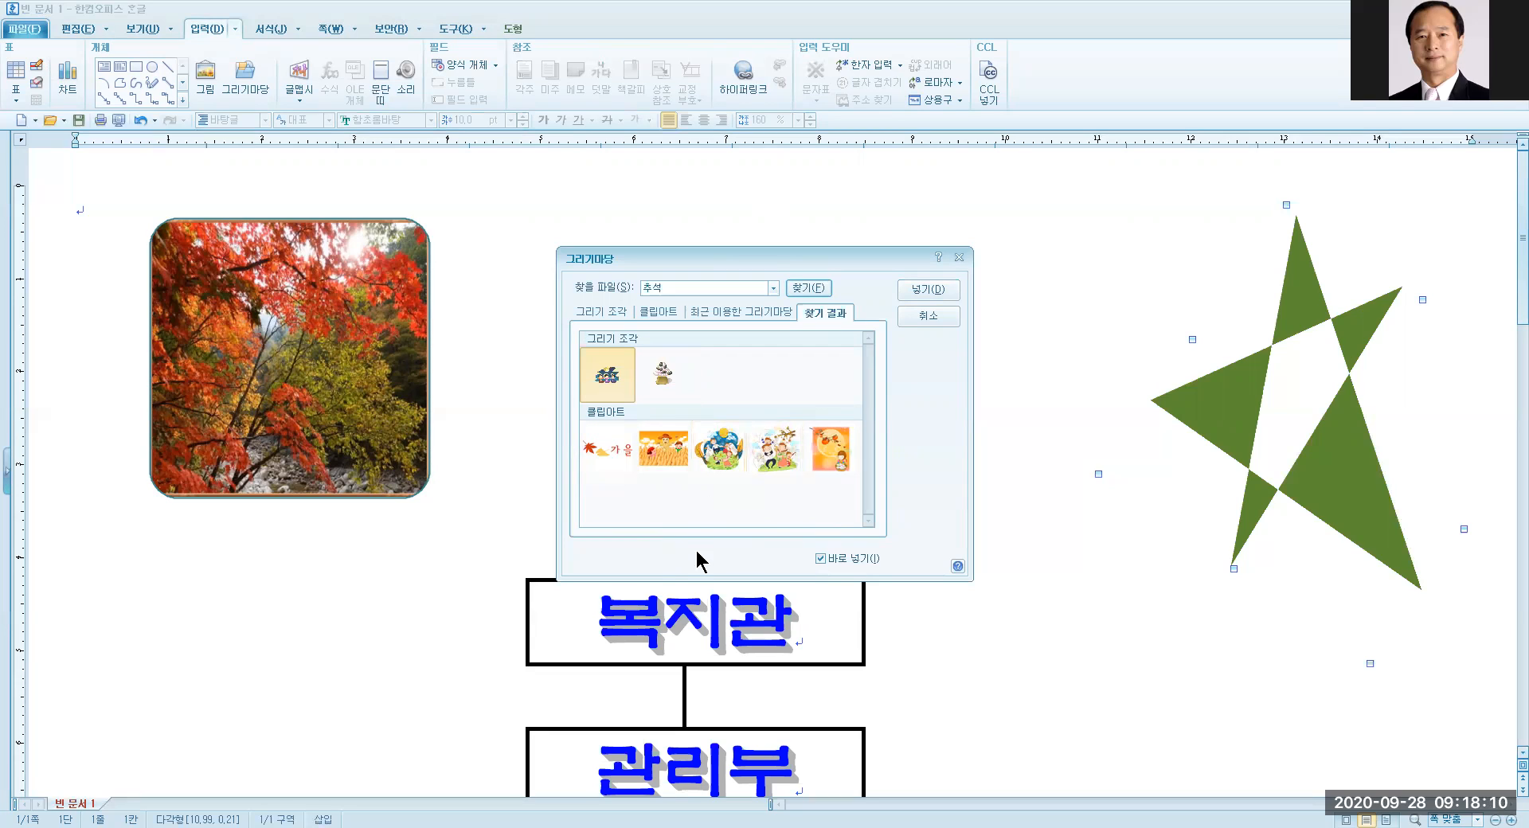
Step: Insert the first 추석 drawing piece, the figures under the full moon, between the autumn photo and the star, and nudge it down
{"action": "left_click", "coordinate": [602, 371]}
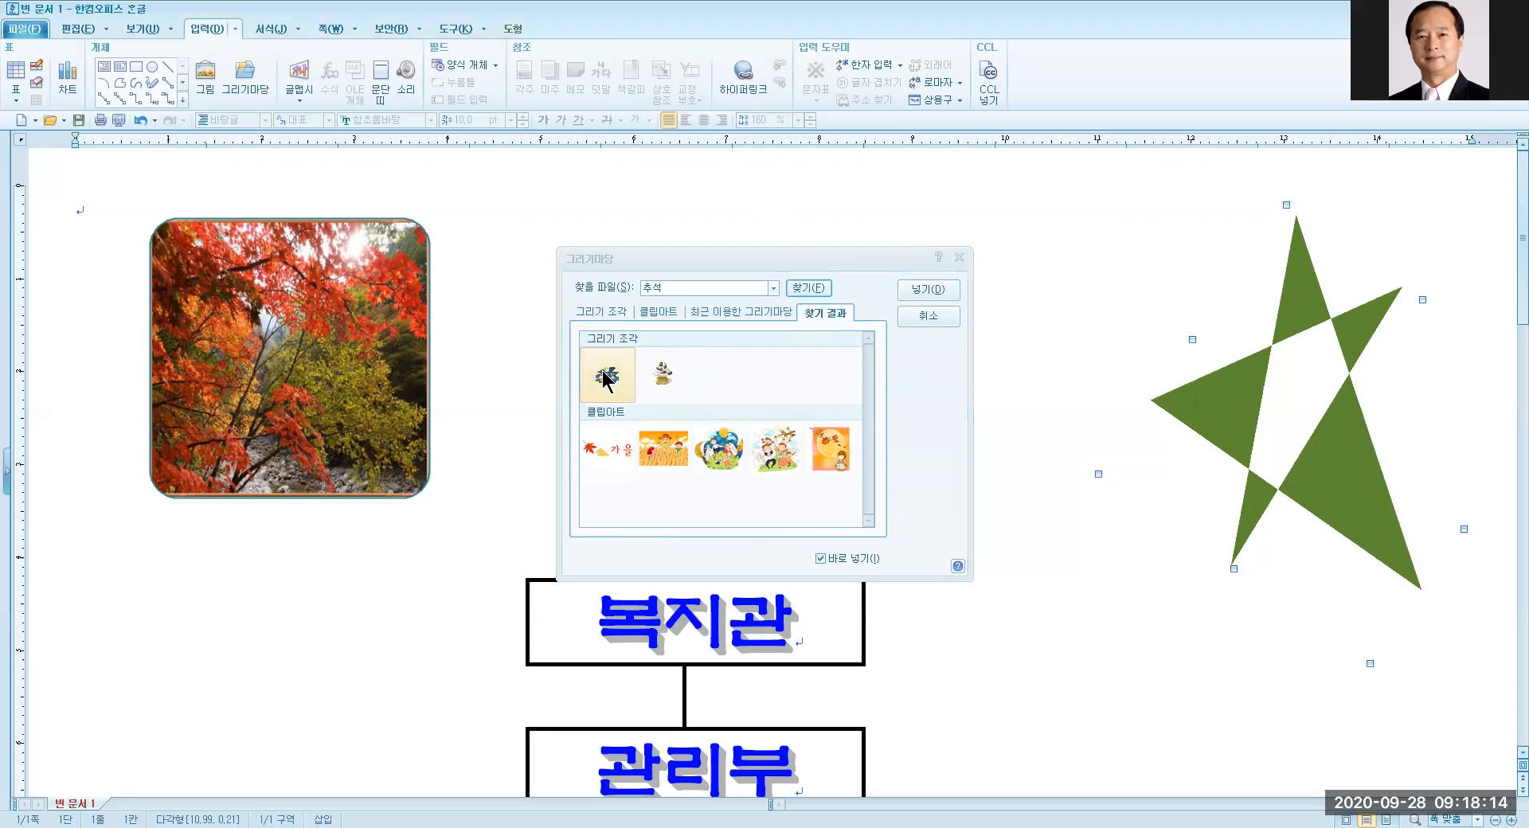
{"action": "left_click", "coordinate": [922, 288]}
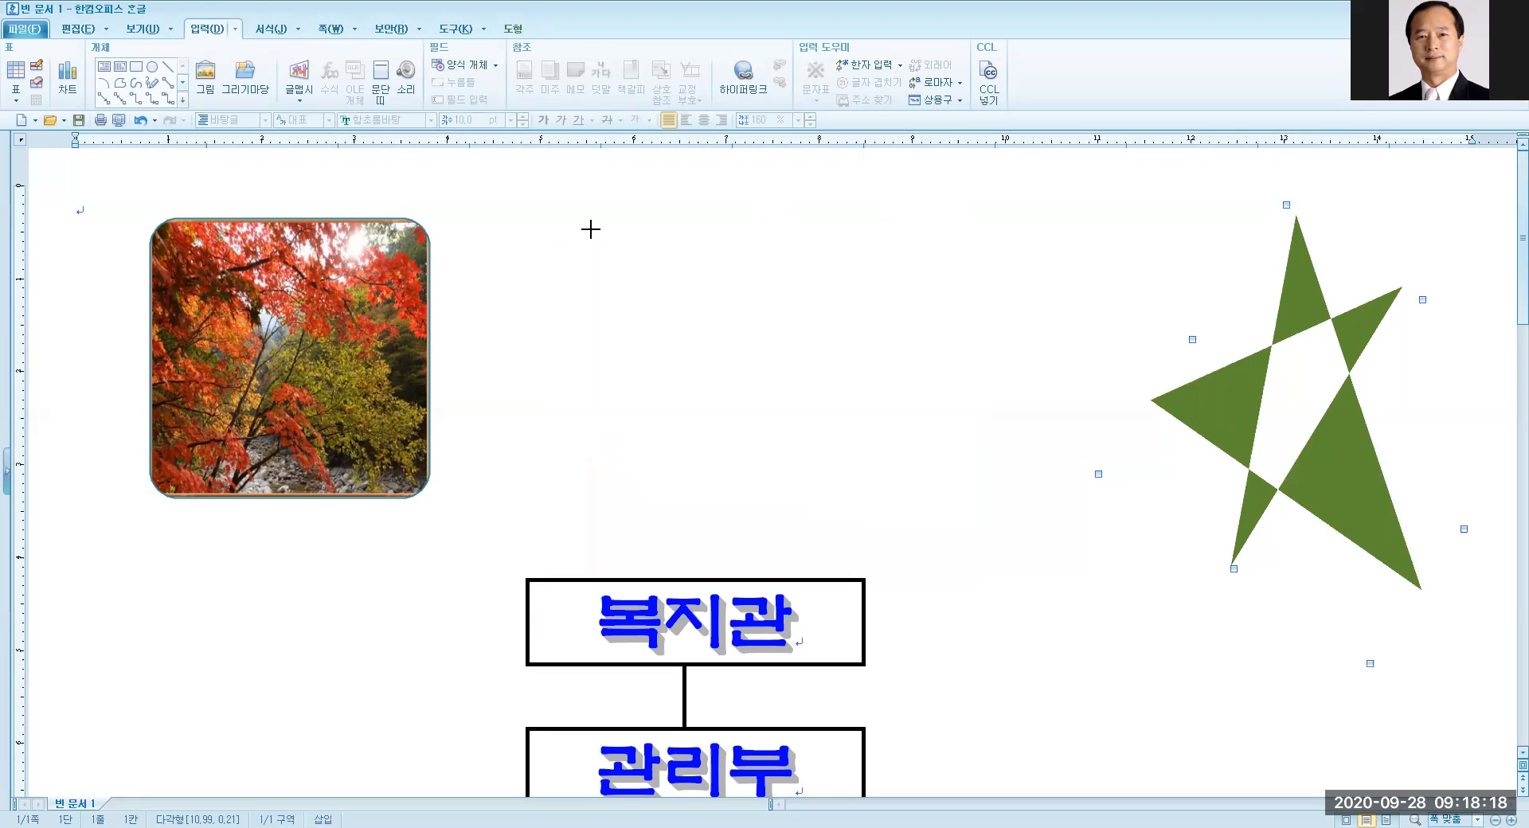
{"action": "left_click_drag", "start_coordinate": [590, 230], "coordinate": [713, 435]}
{"action": "left_click_drag", "start_coordinate": [788, 341], "coordinate": [785, 371]}
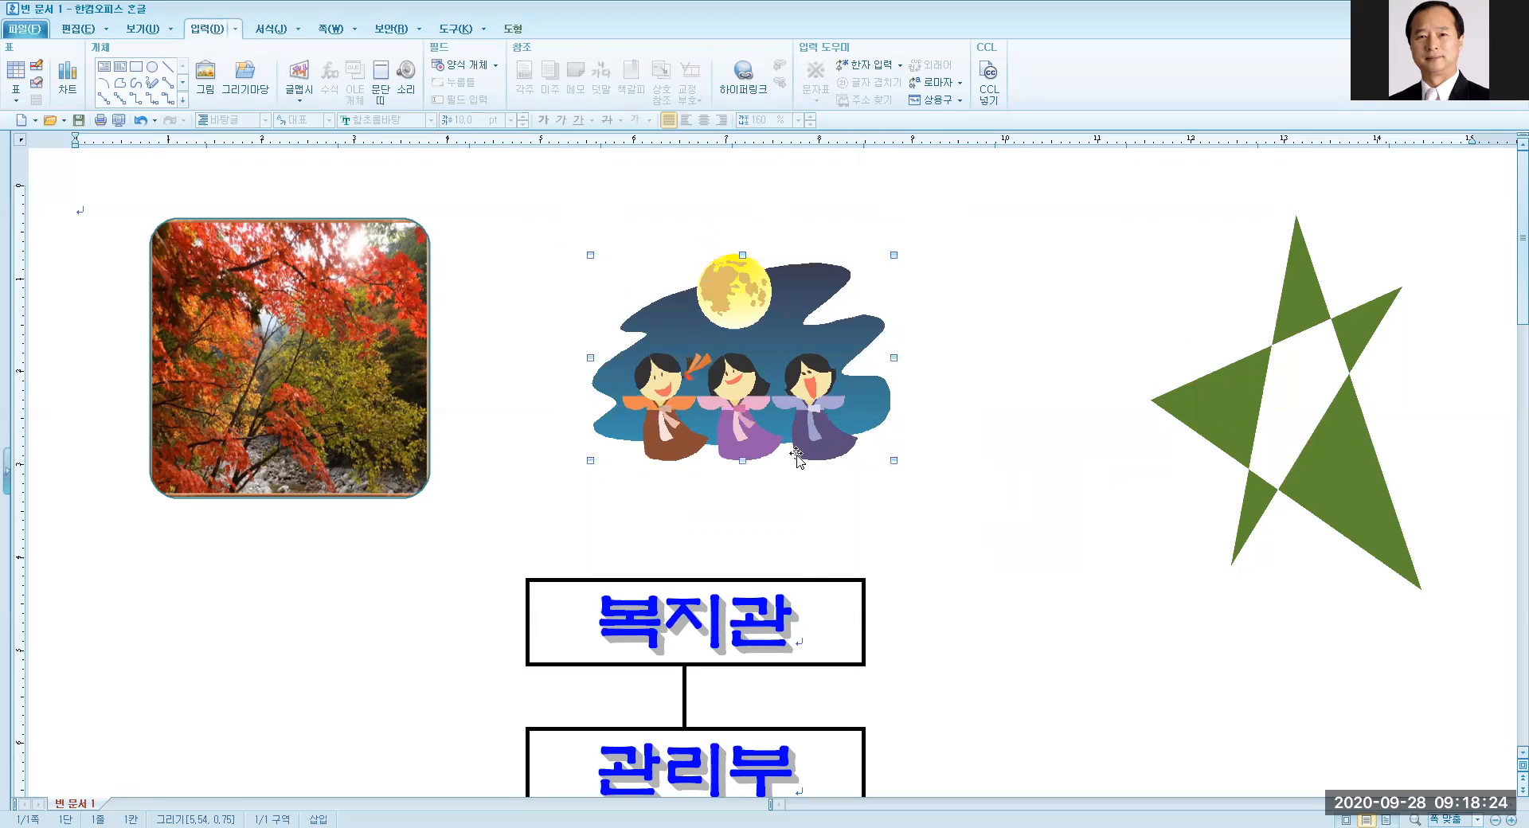